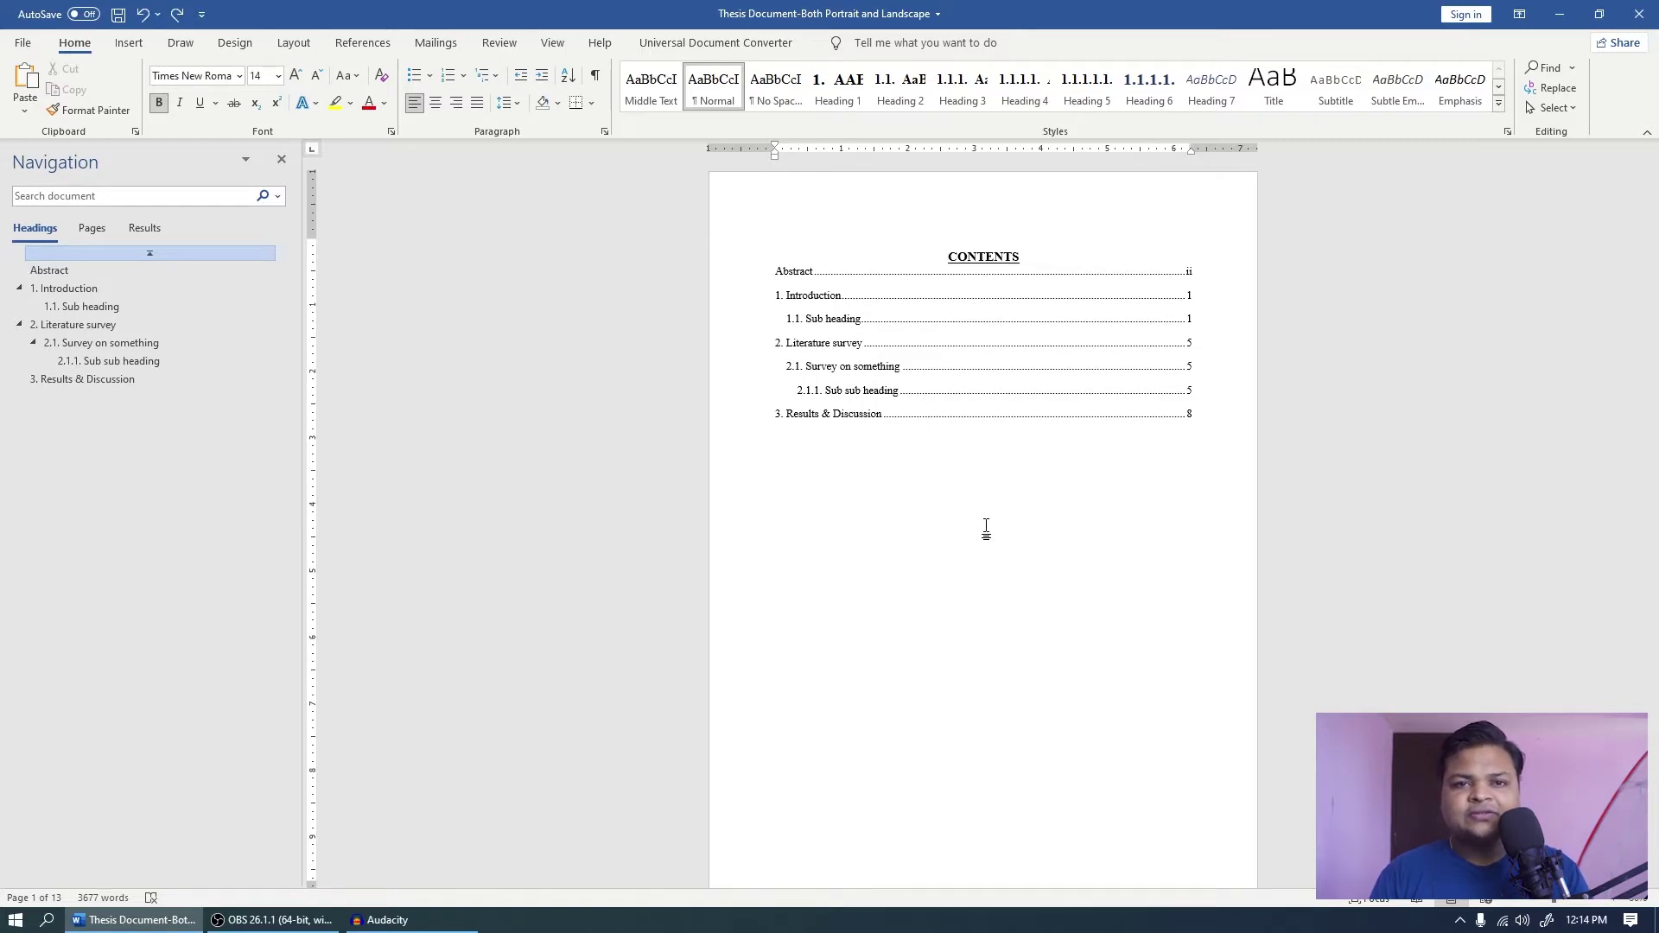
# Start a new empty paragraph after 'another device.' in Results & Discussion on page 11.
pyautogui.click(922, 449)
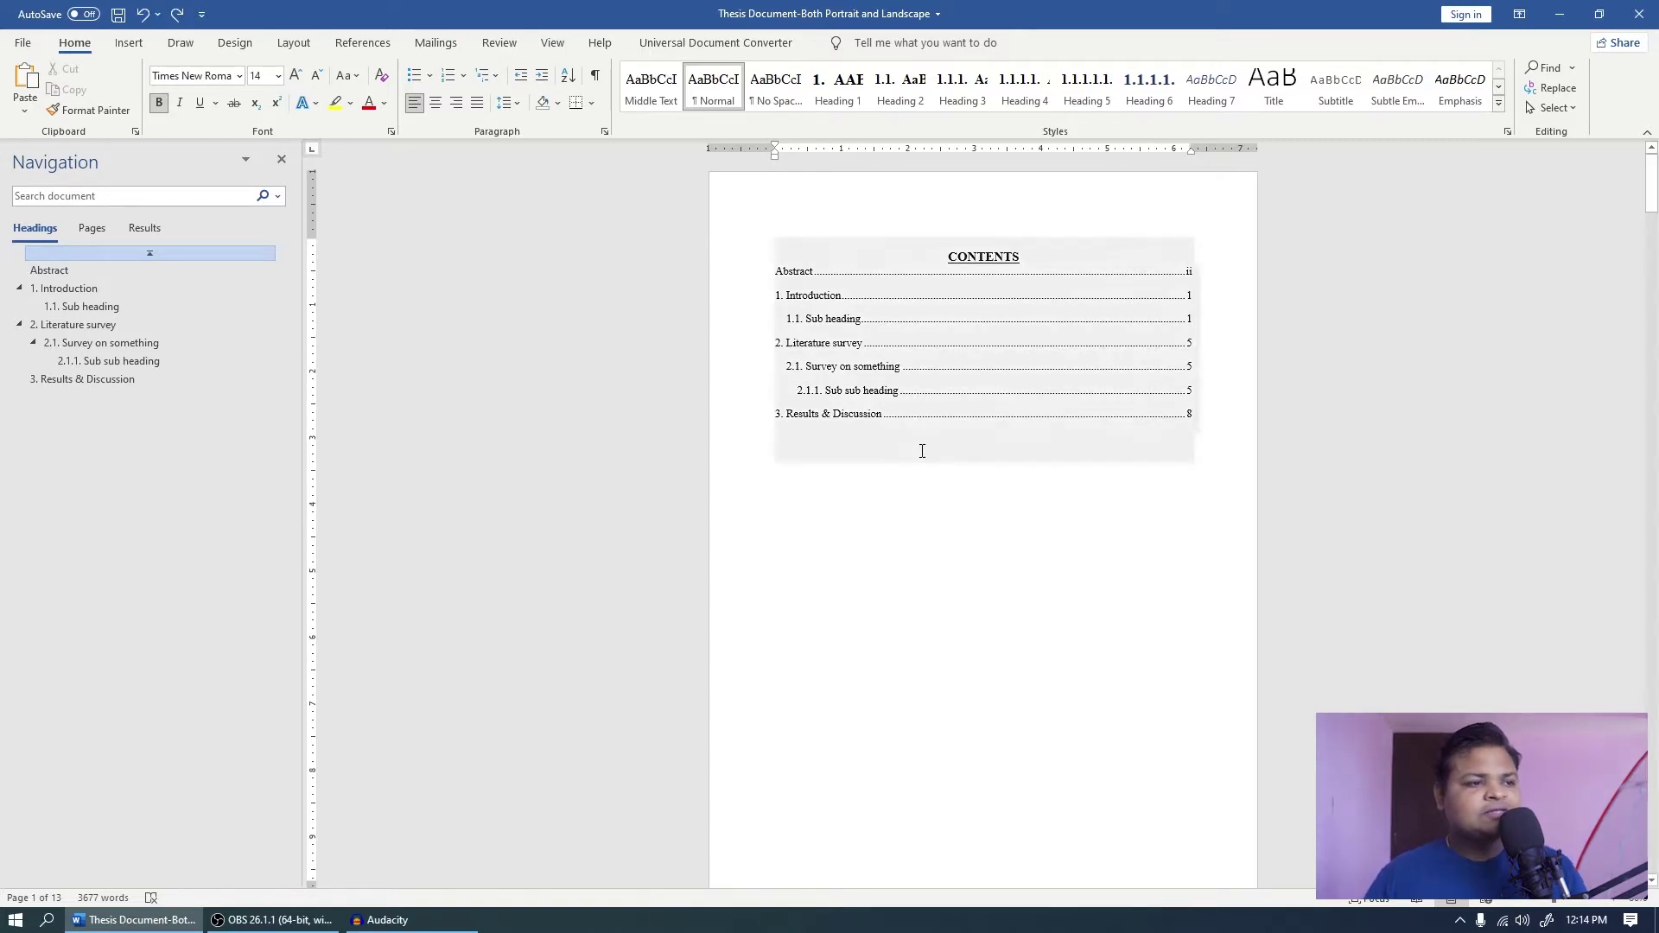
pyautogui.scroll(6, 958, 522)
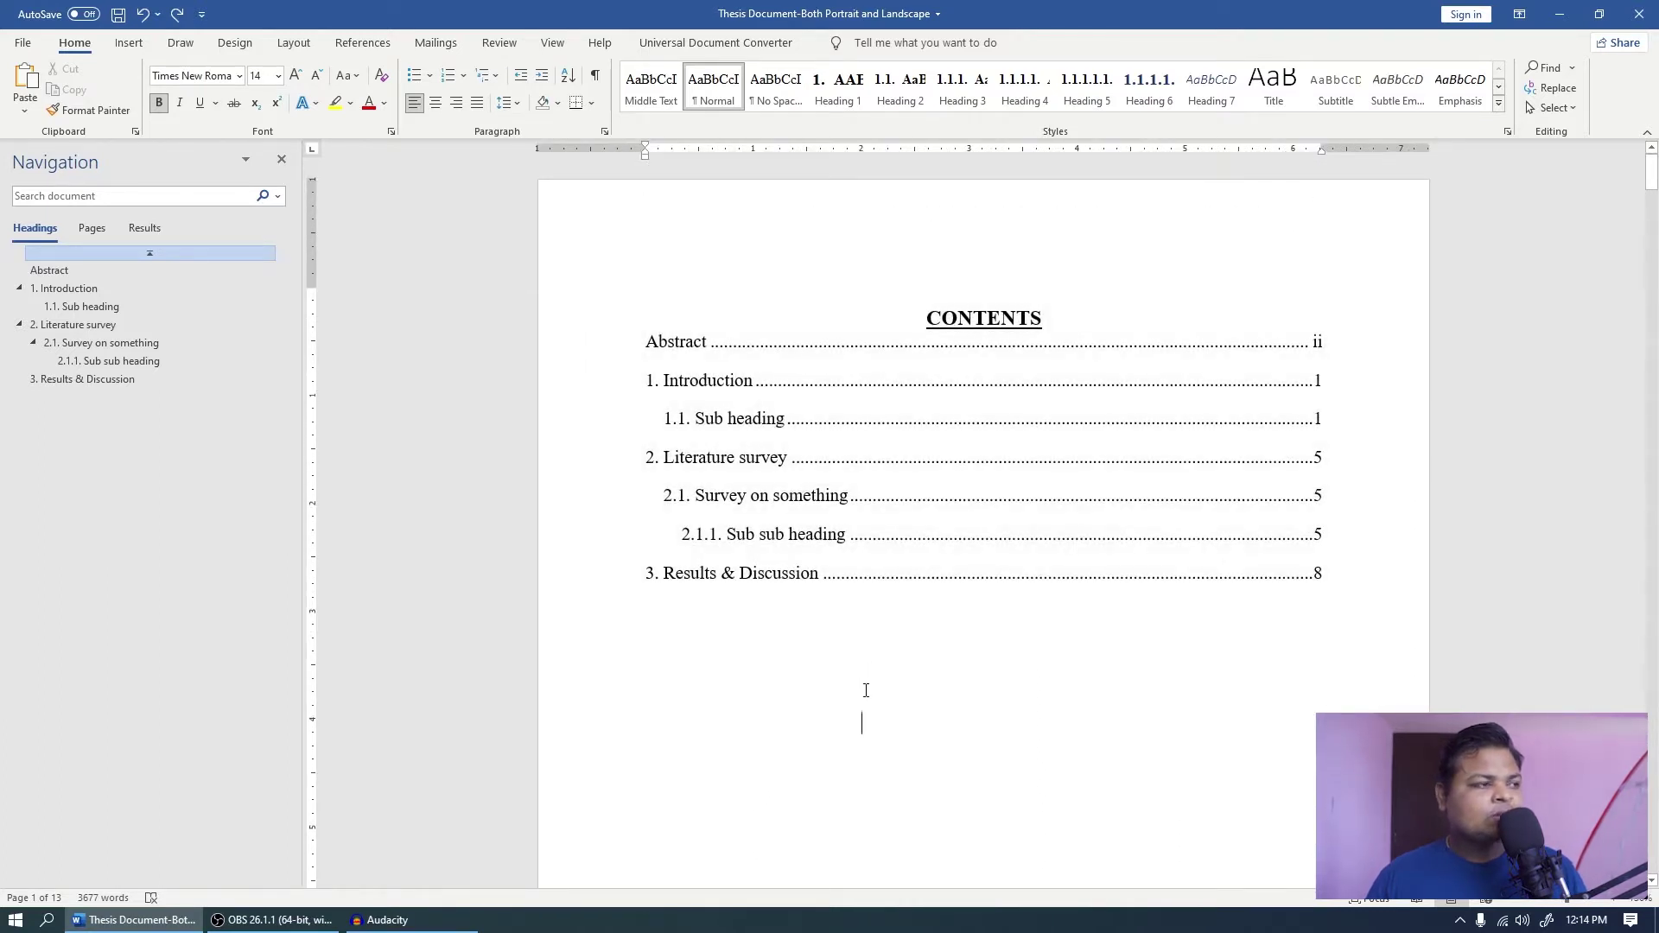
pyautogui.click(115, 380)
pyautogui.scroll(-10, 889, 475)
pyautogui.scroll(-3, 901, 476)
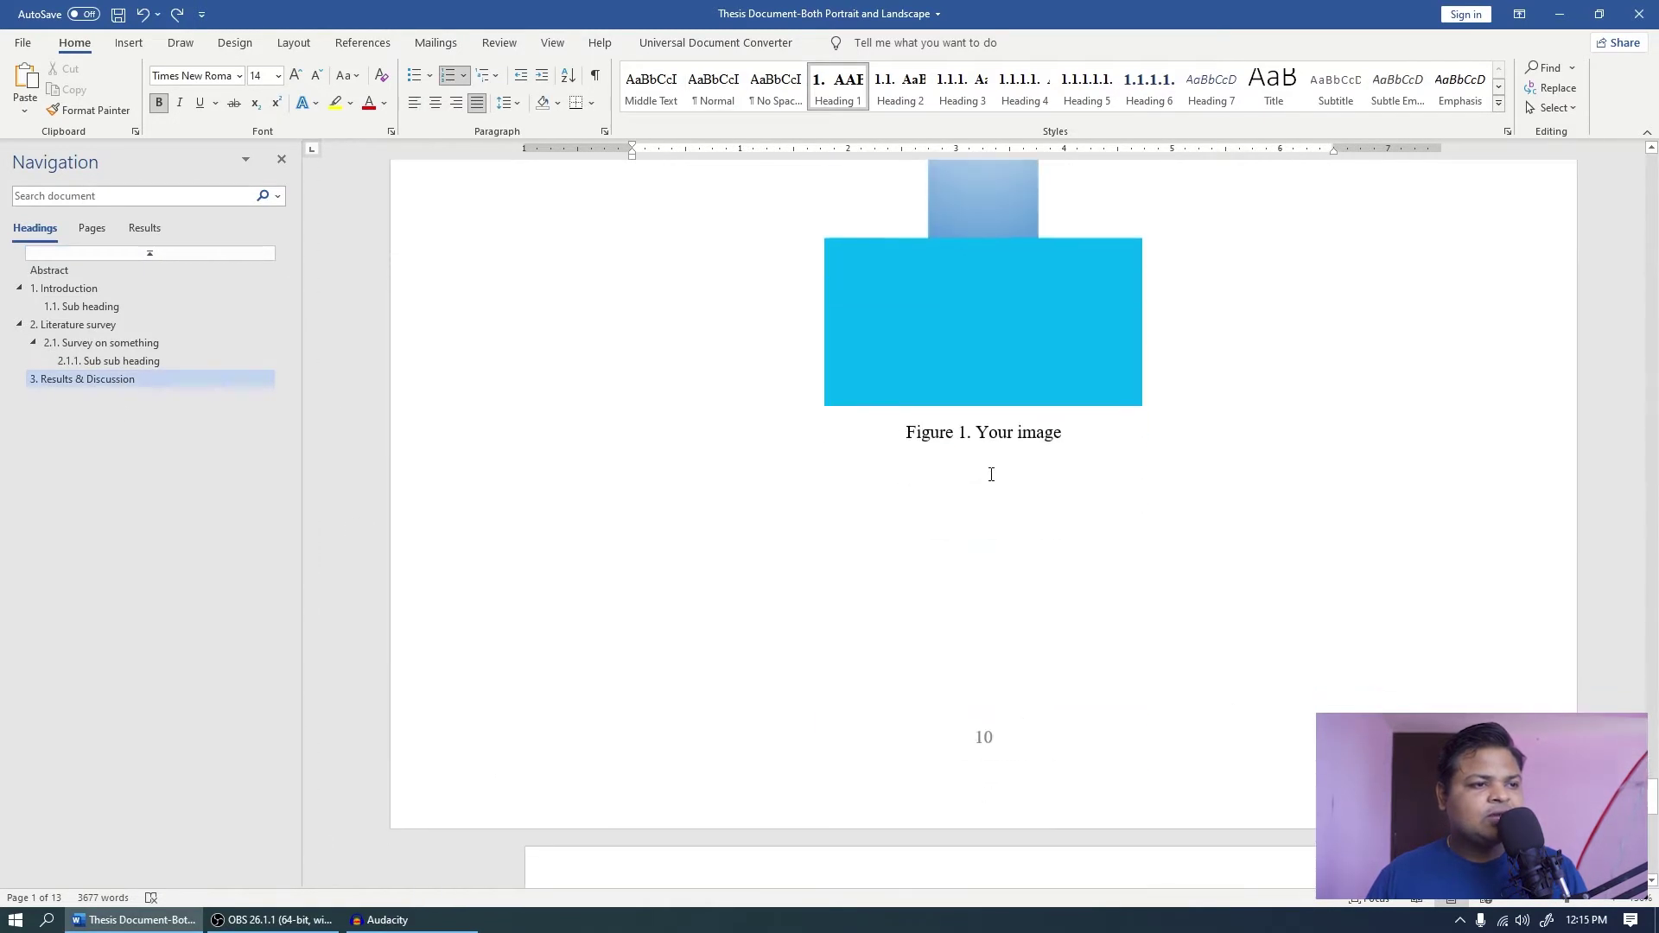
pyautogui.scroll(-1, 989, 470)
pyautogui.scroll(-3, 1010, 429)
pyautogui.scroll(-3, 1019, 439)
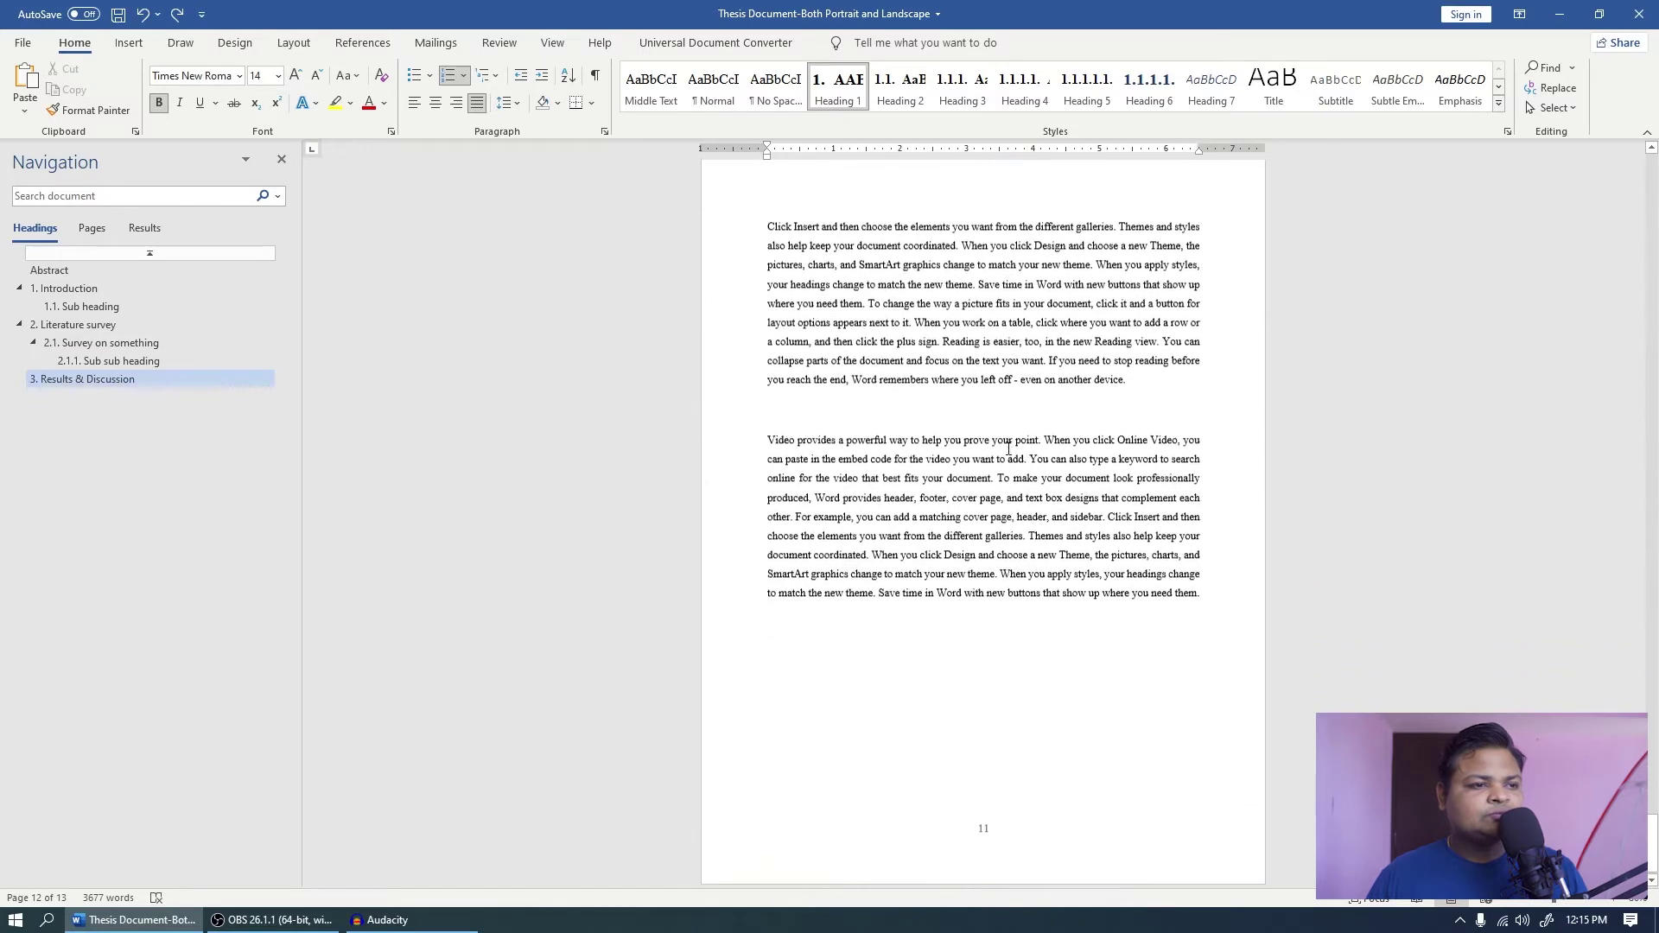
pyautogui.scroll(1, 1123, 458)
pyautogui.click(1159, 468)
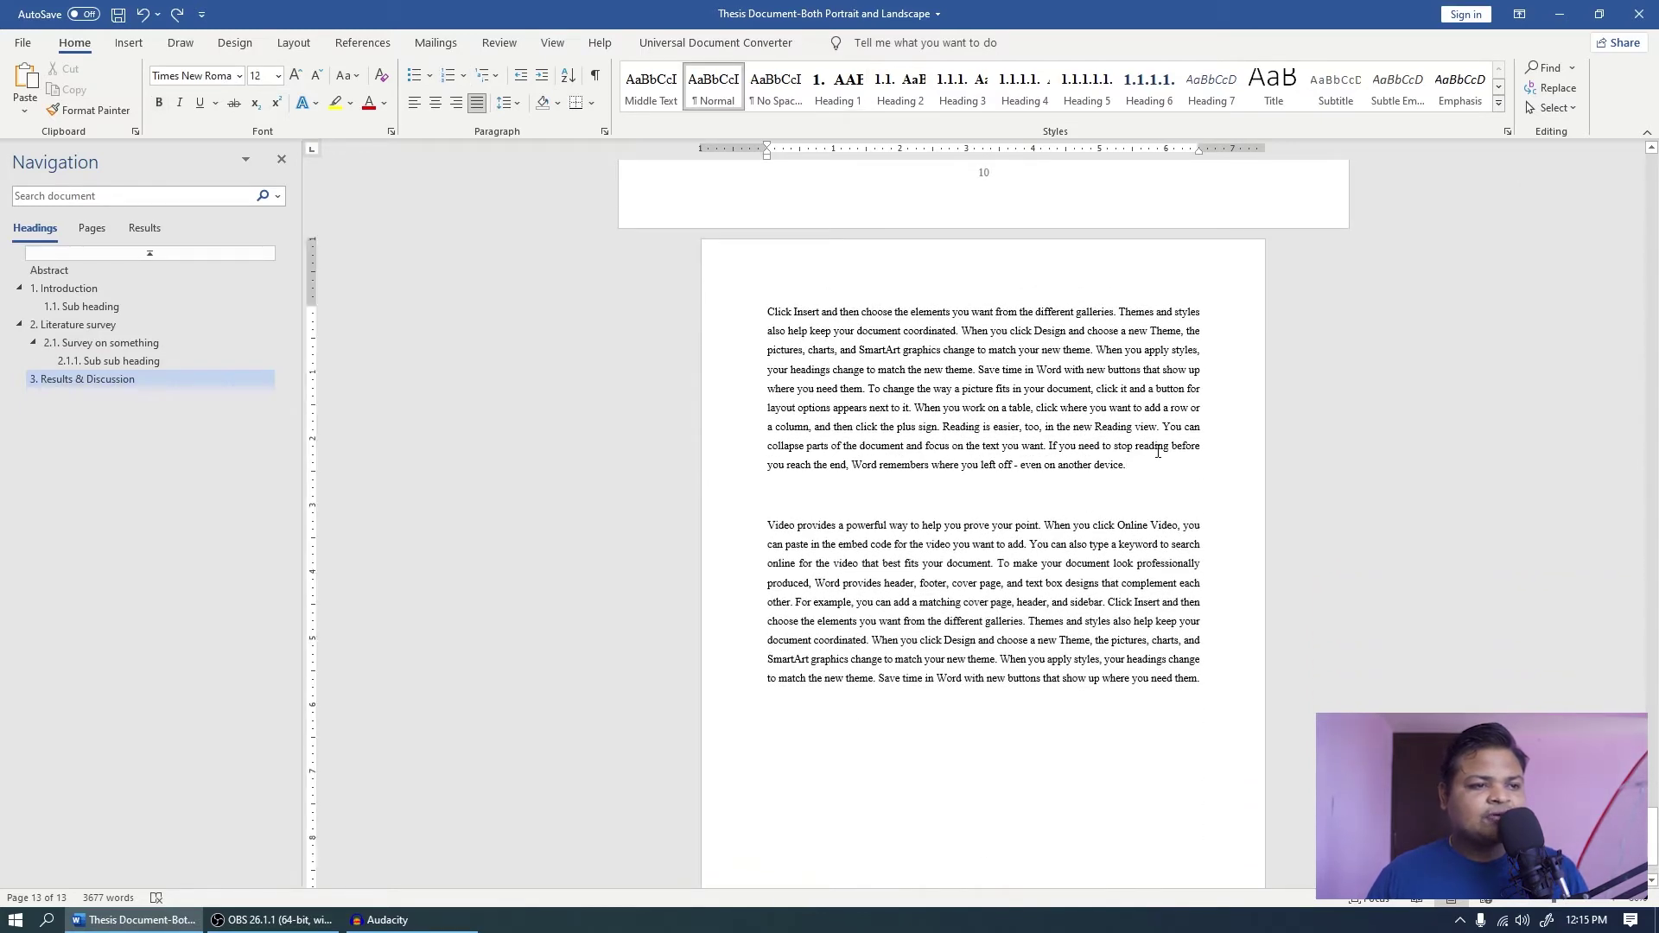
pyautogui.press('Return')
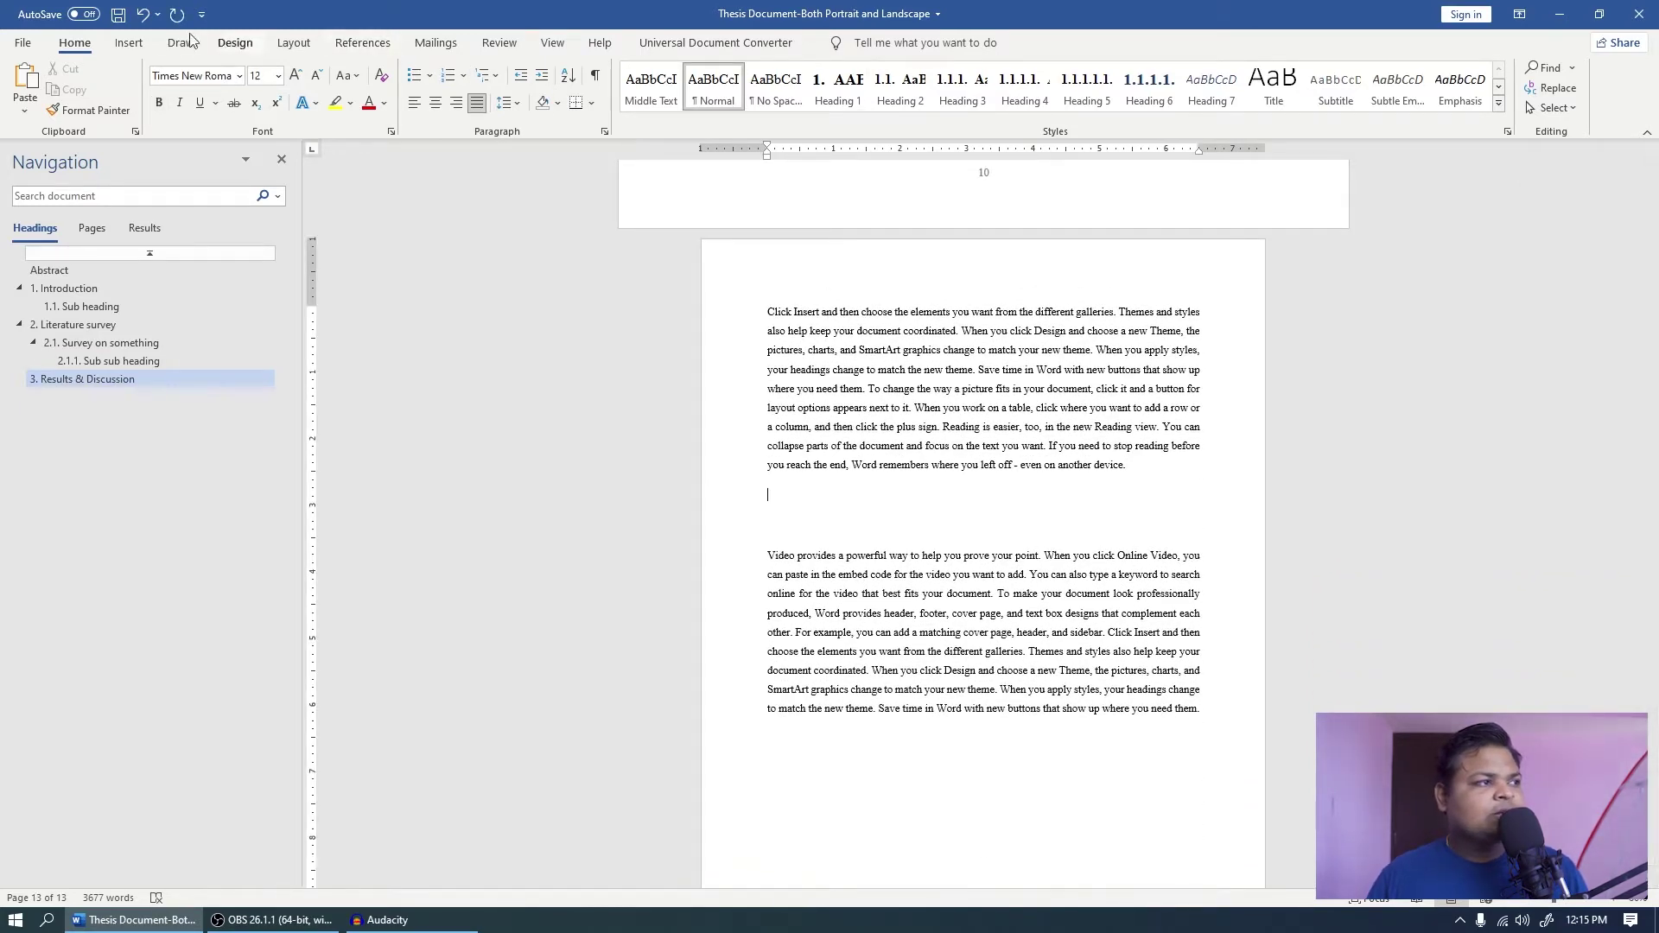
# Insert the stock photo of a worker seen through a lens into that paragraph.
pyautogui.click(128, 42)
pyautogui.click(192, 105)
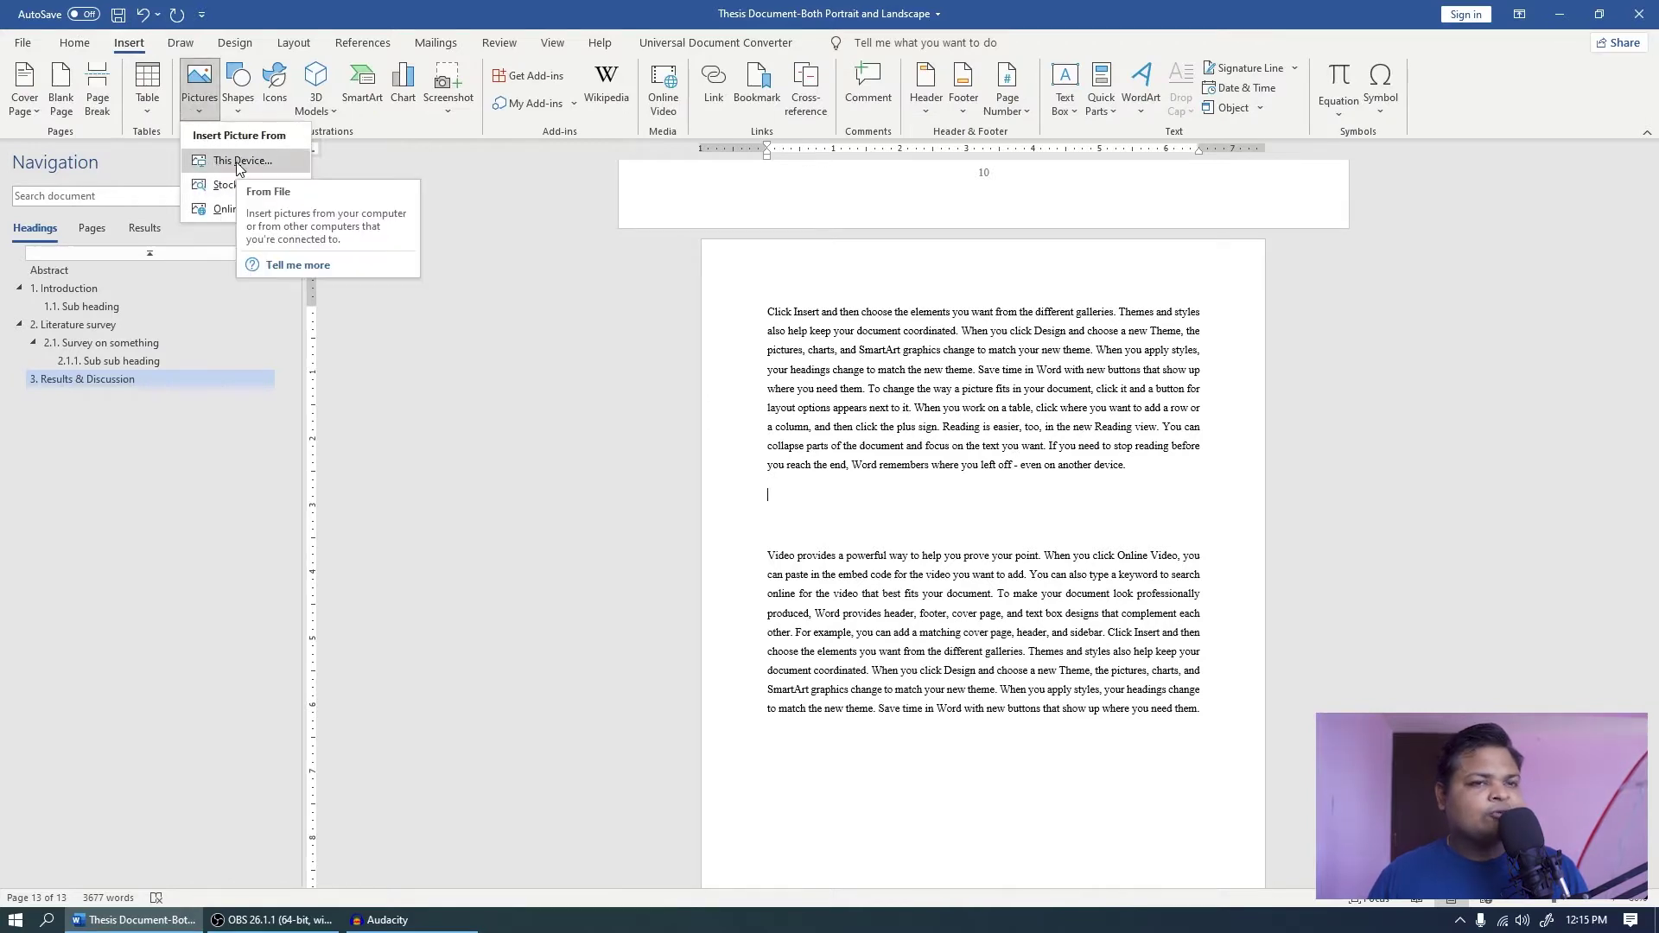
pyautogui.click(224, 185)
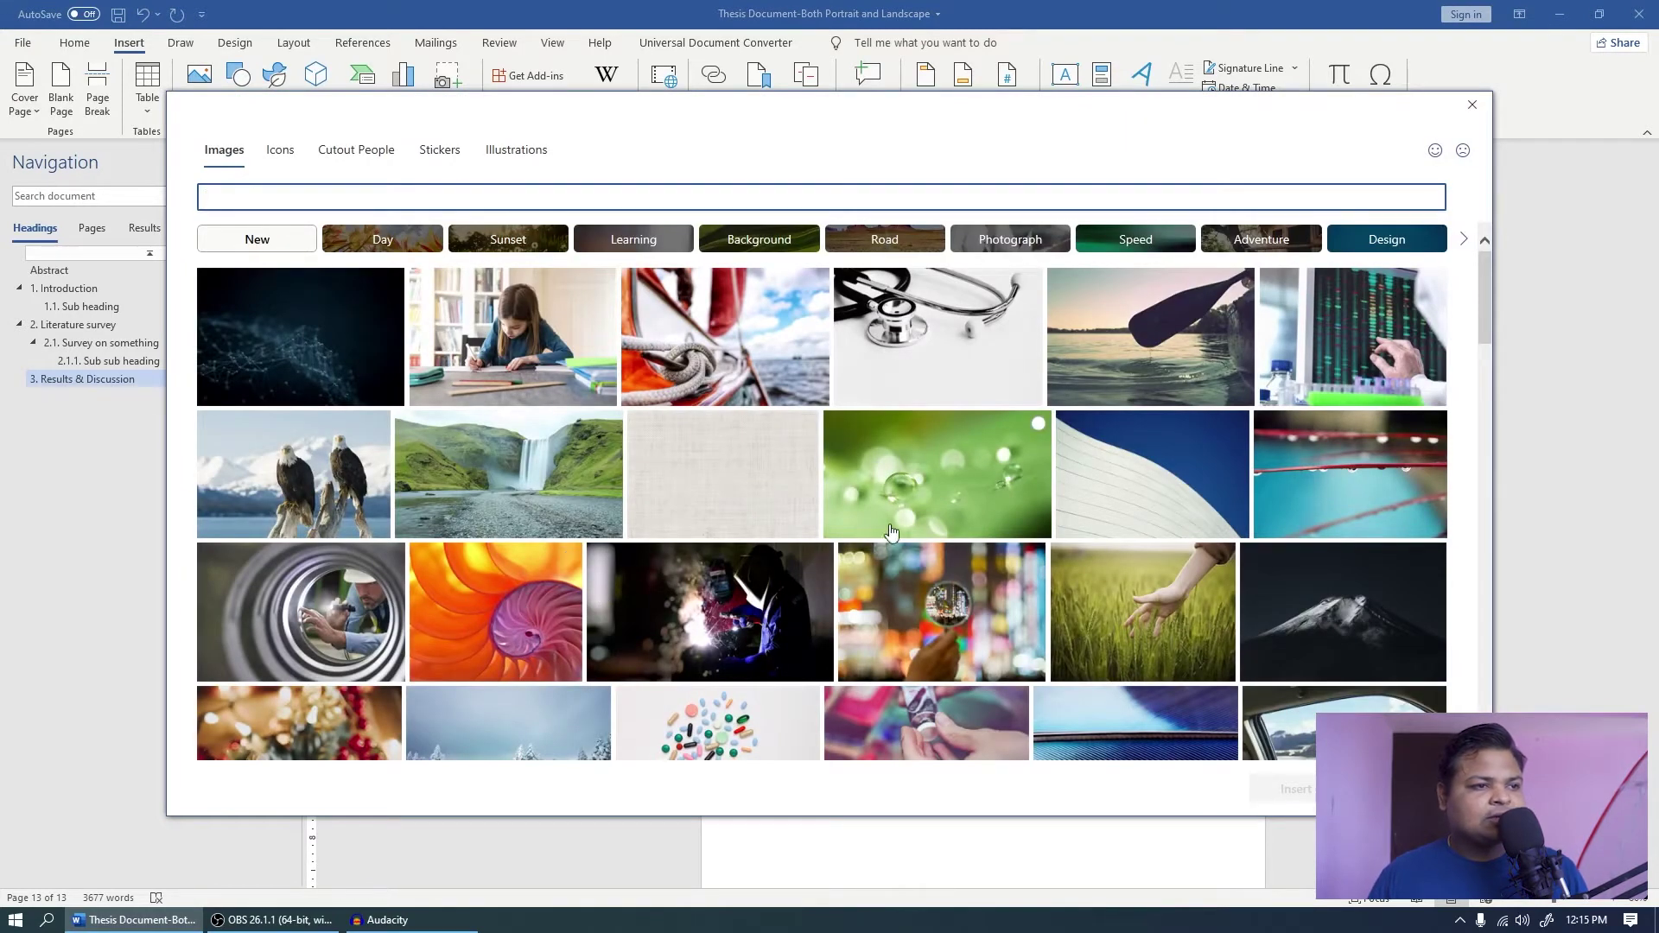
pyautogui.click(372, 652)
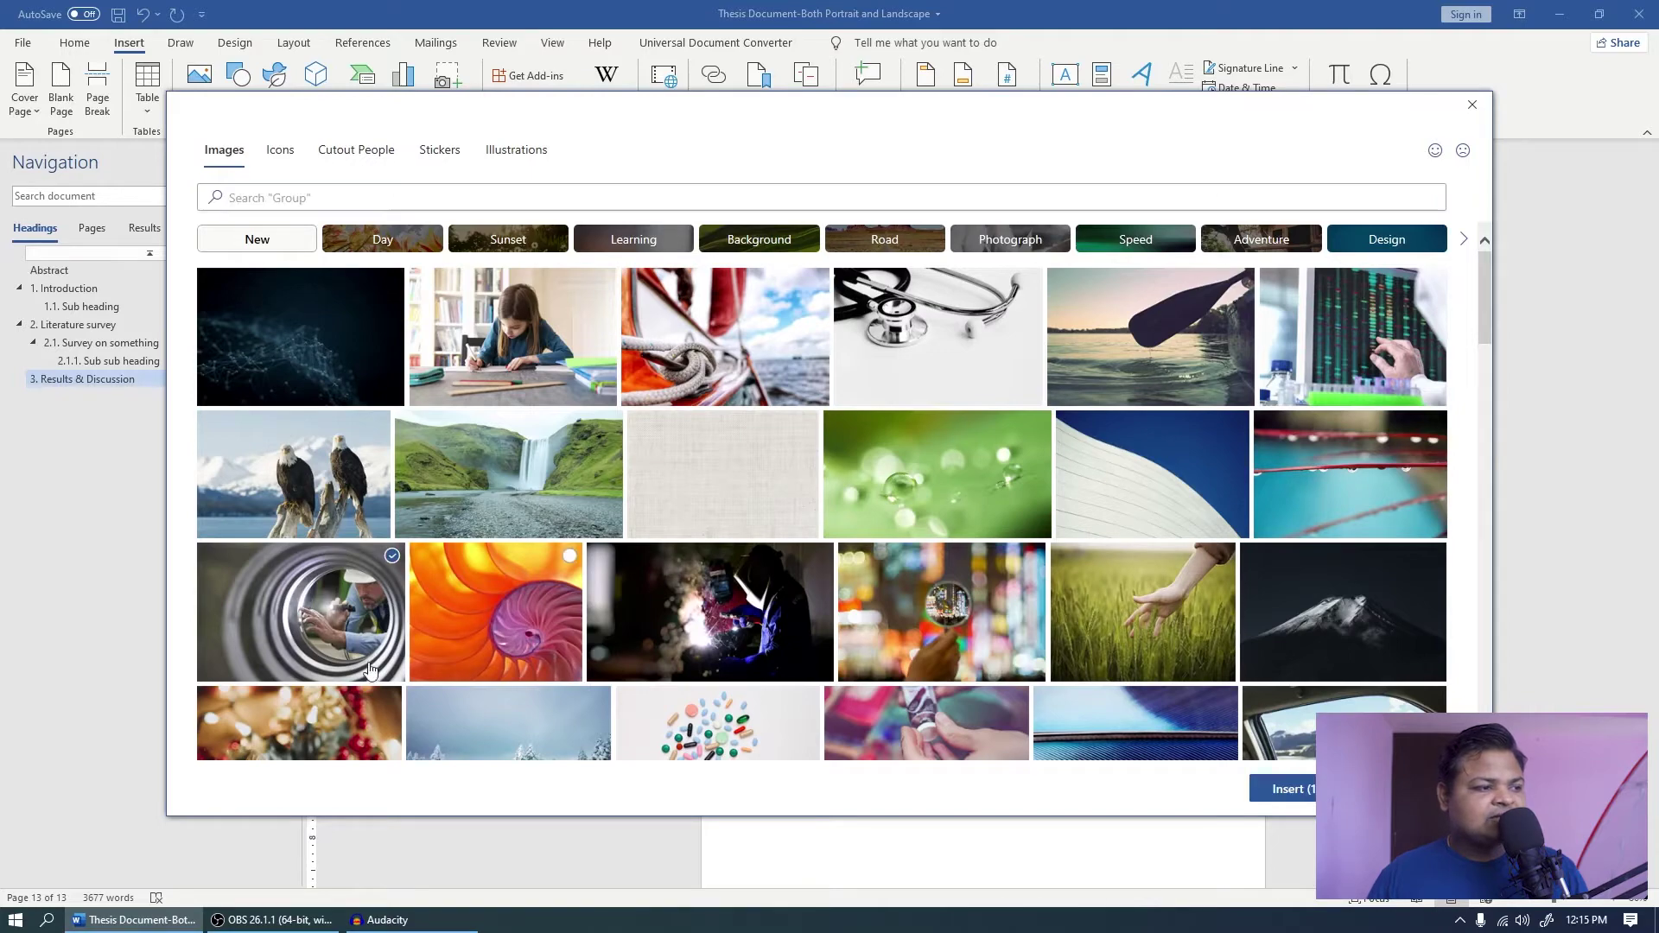
pyautogui.click(1287, 788)
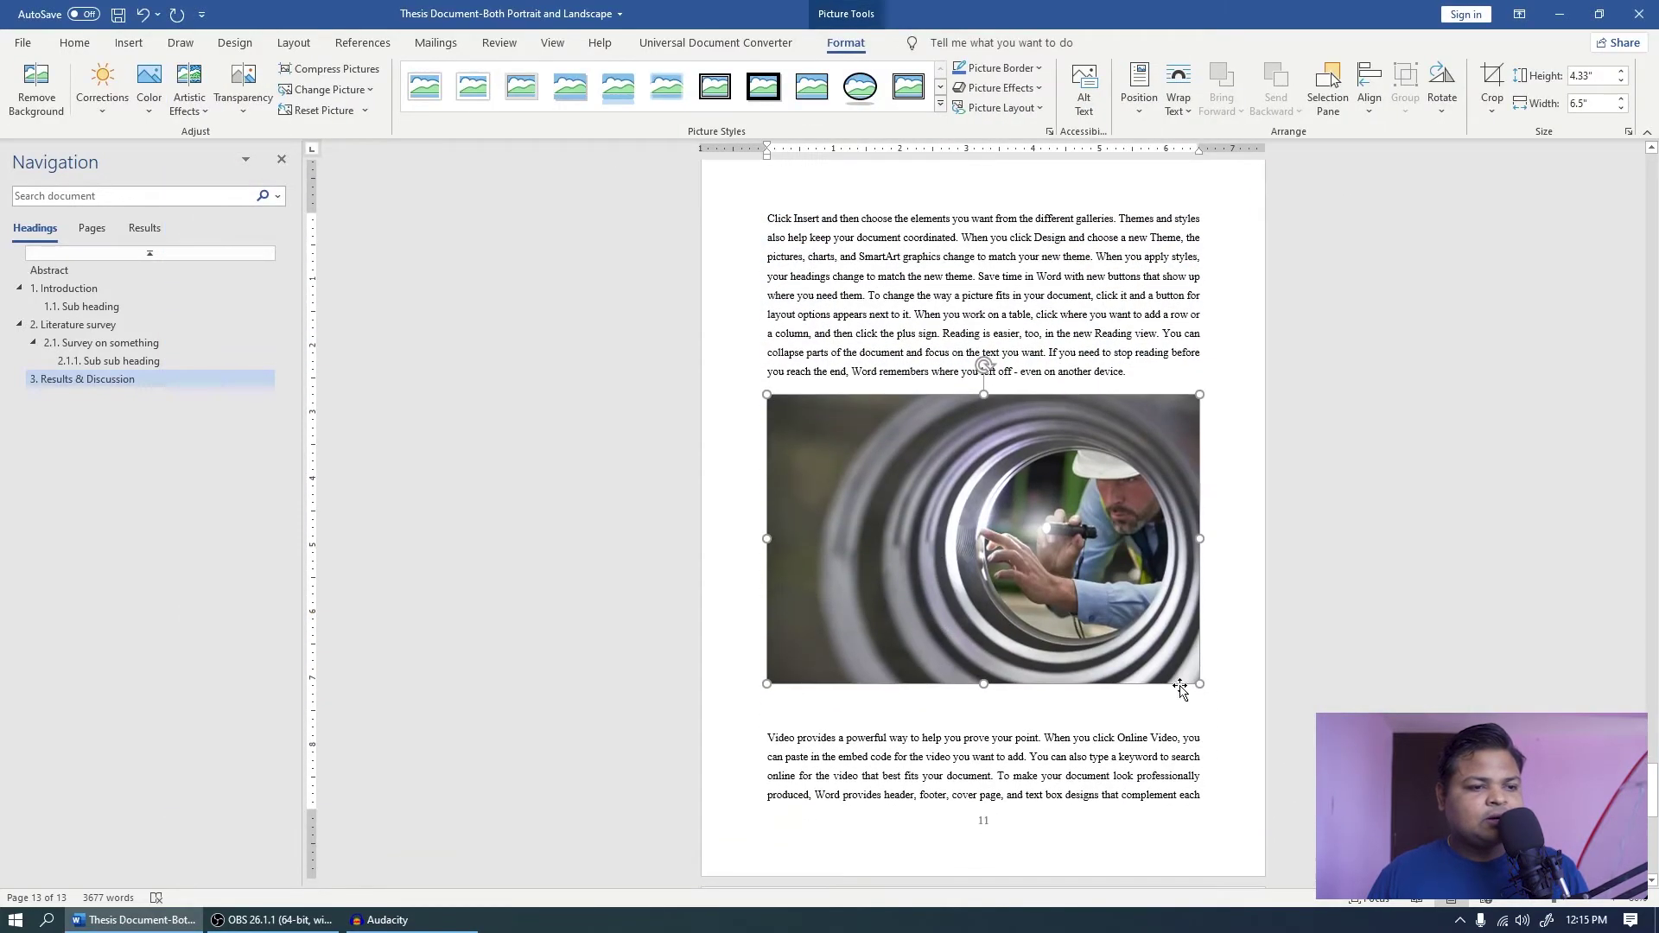
pyautogui.click(1217, 684)
# Type a centred 'Figure 2. Inspection guy' line under the photo, then select it.
pyautogui.press('Return')
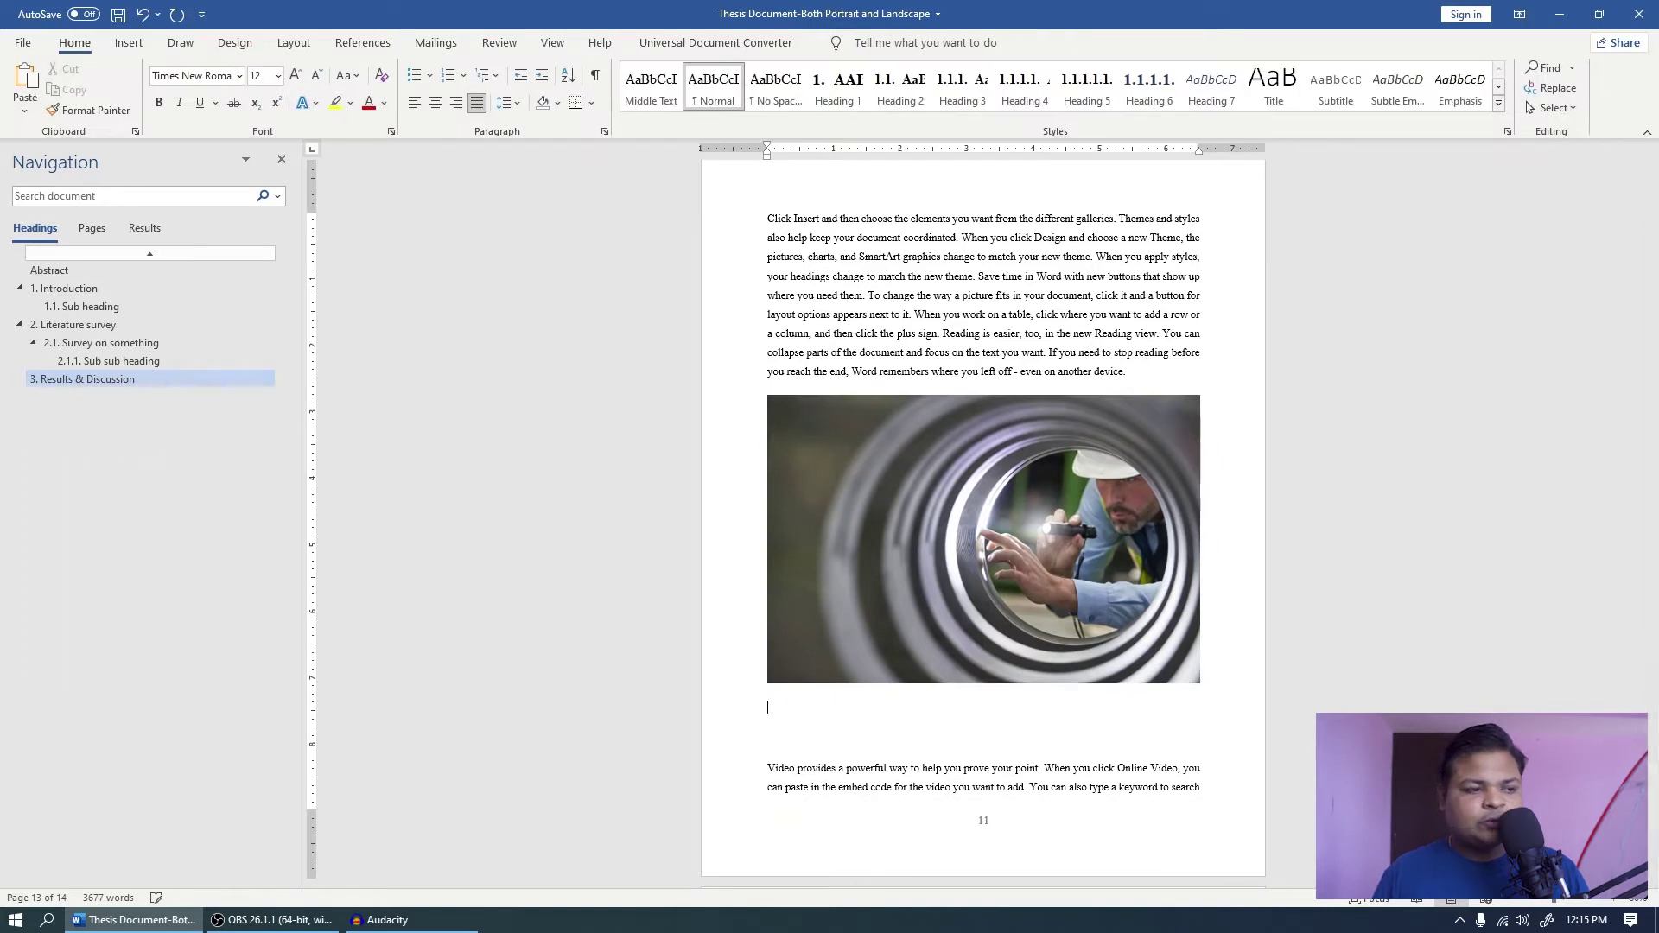
pyautogui.hotkey('ctrl', 'e')
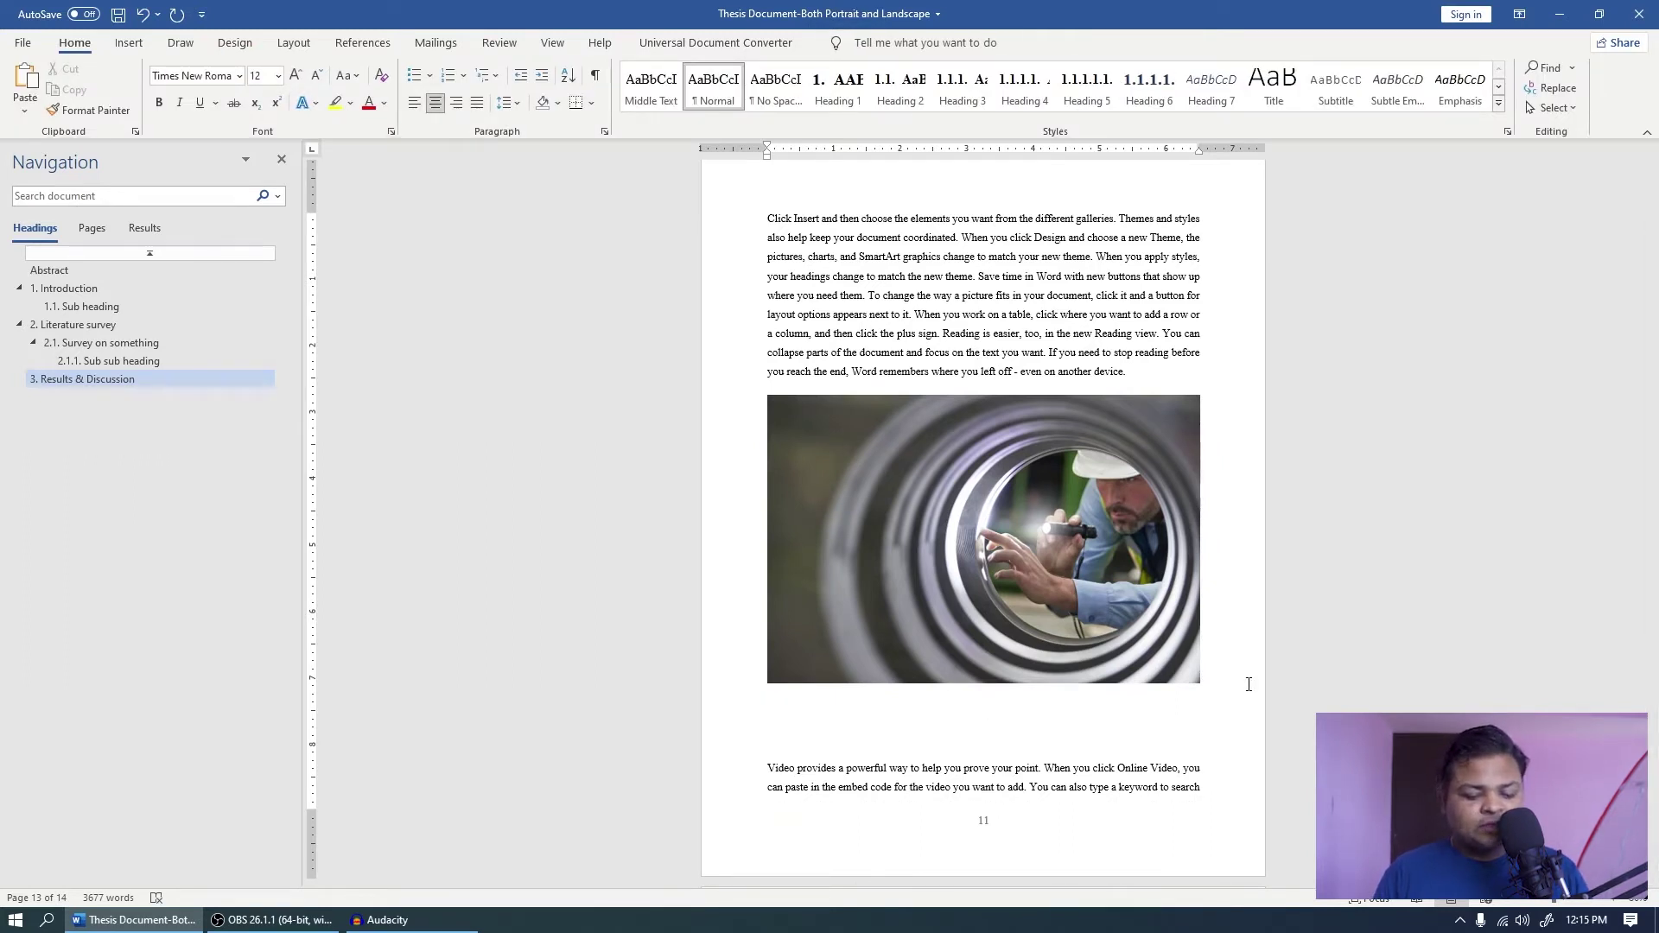
pyautogui.write('Figh')
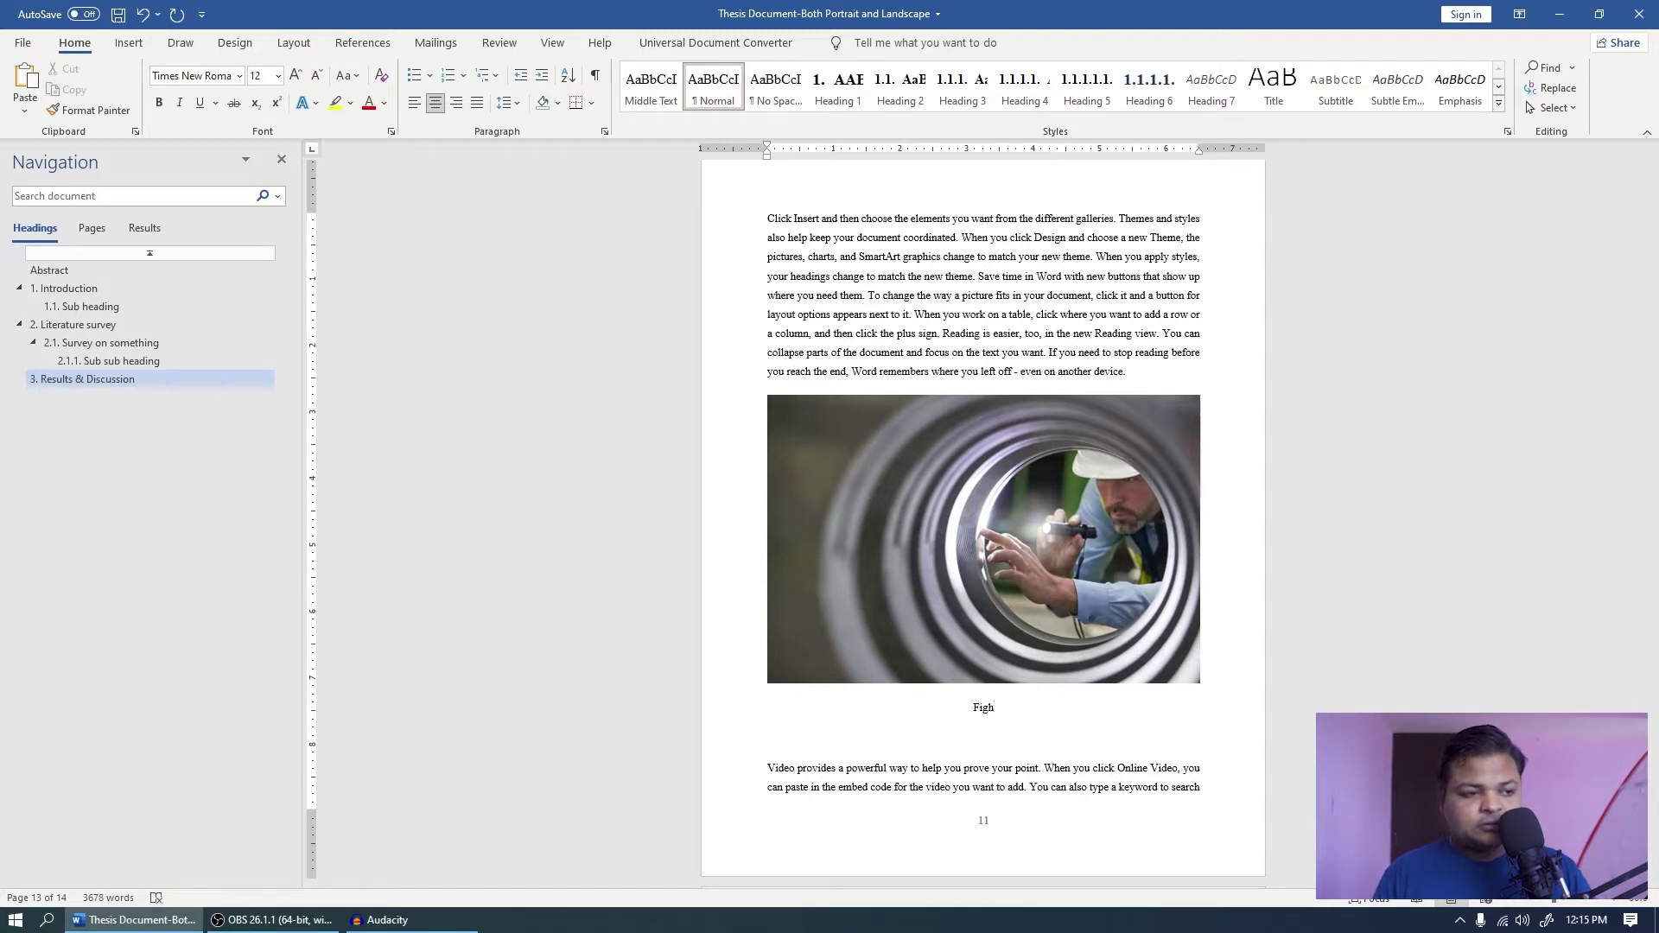
pyautogui.press('BackSpace')
pyautogui.write('ure 2. ')
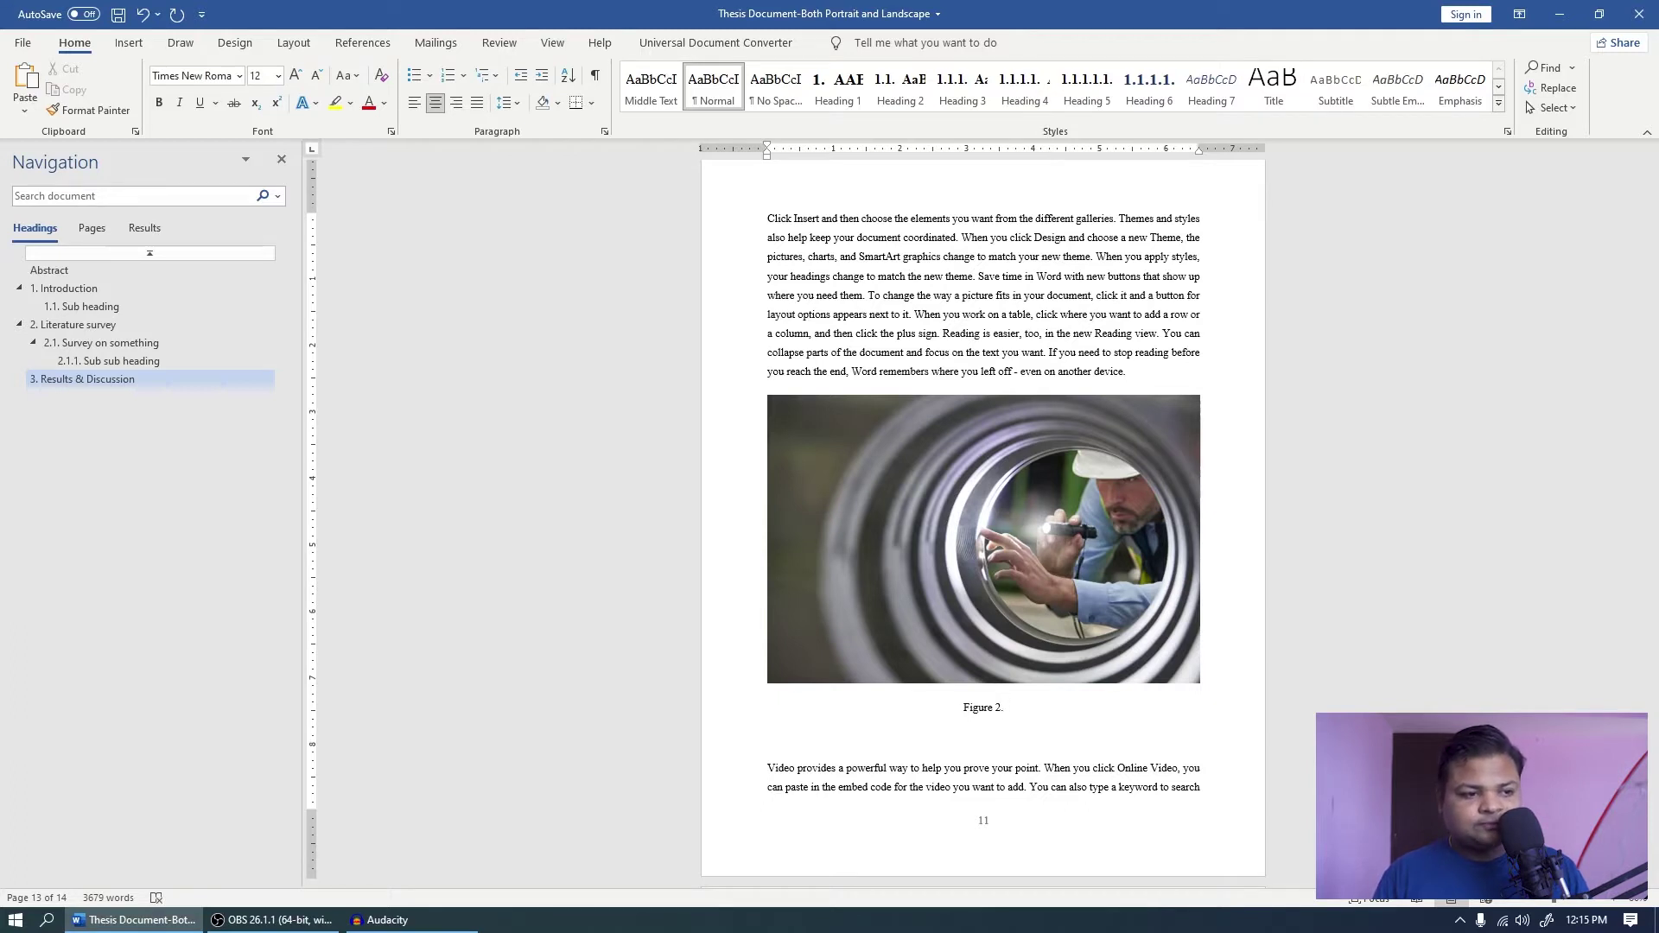
pyautogui.write('Inspection ')
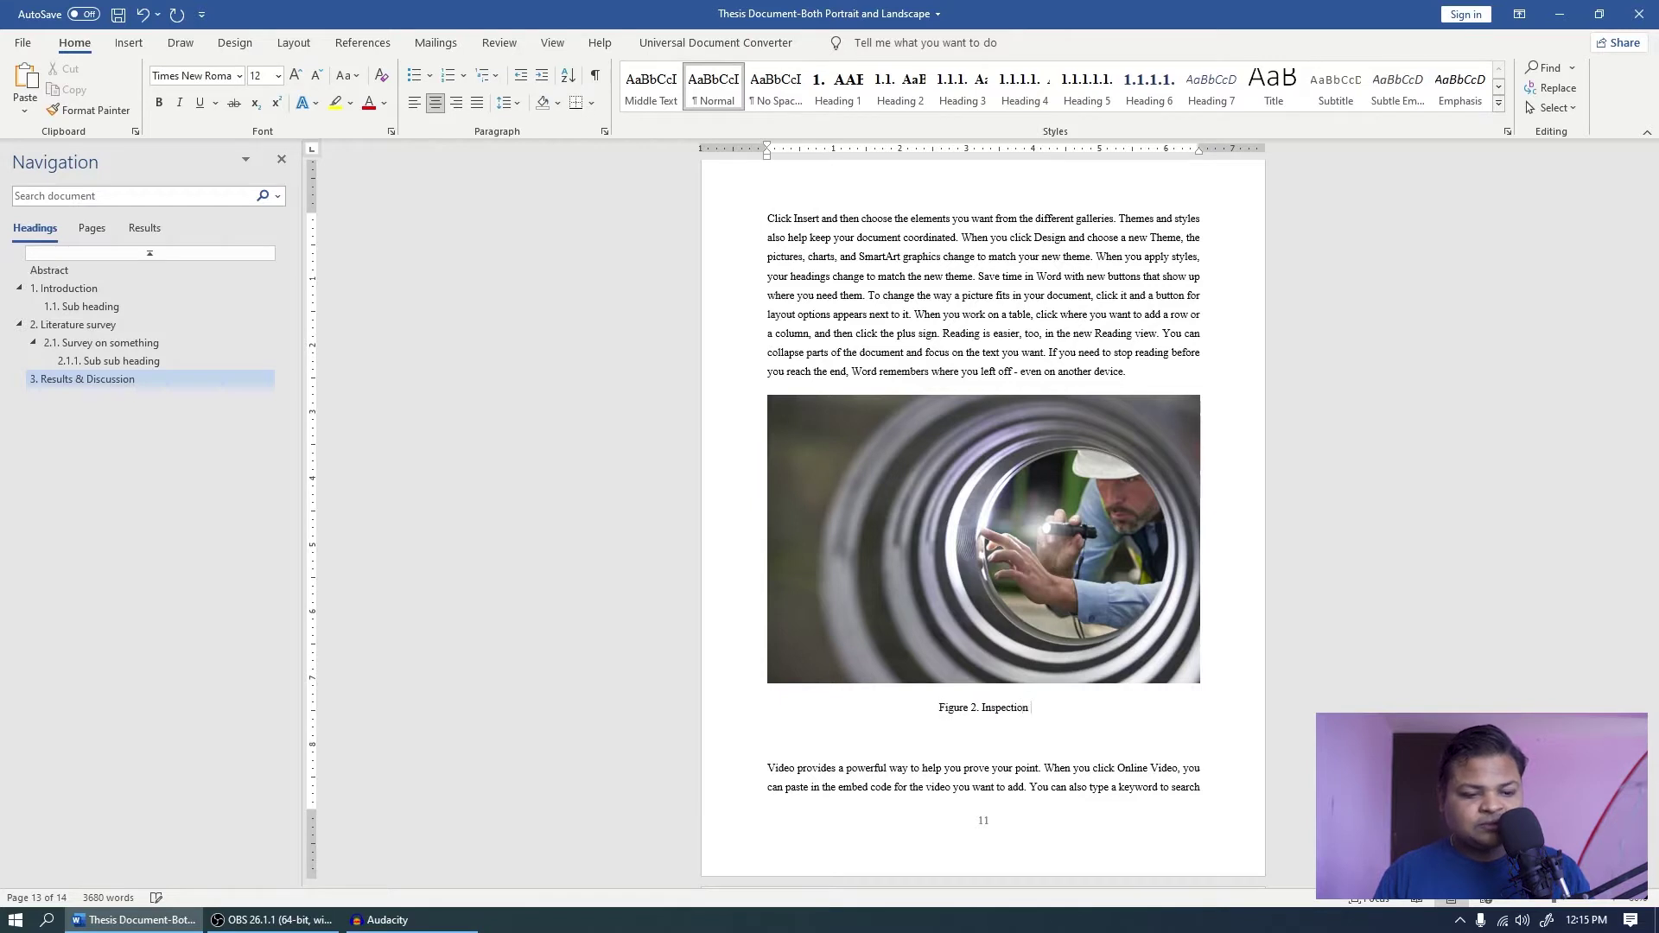
pyautogui.write('guy')
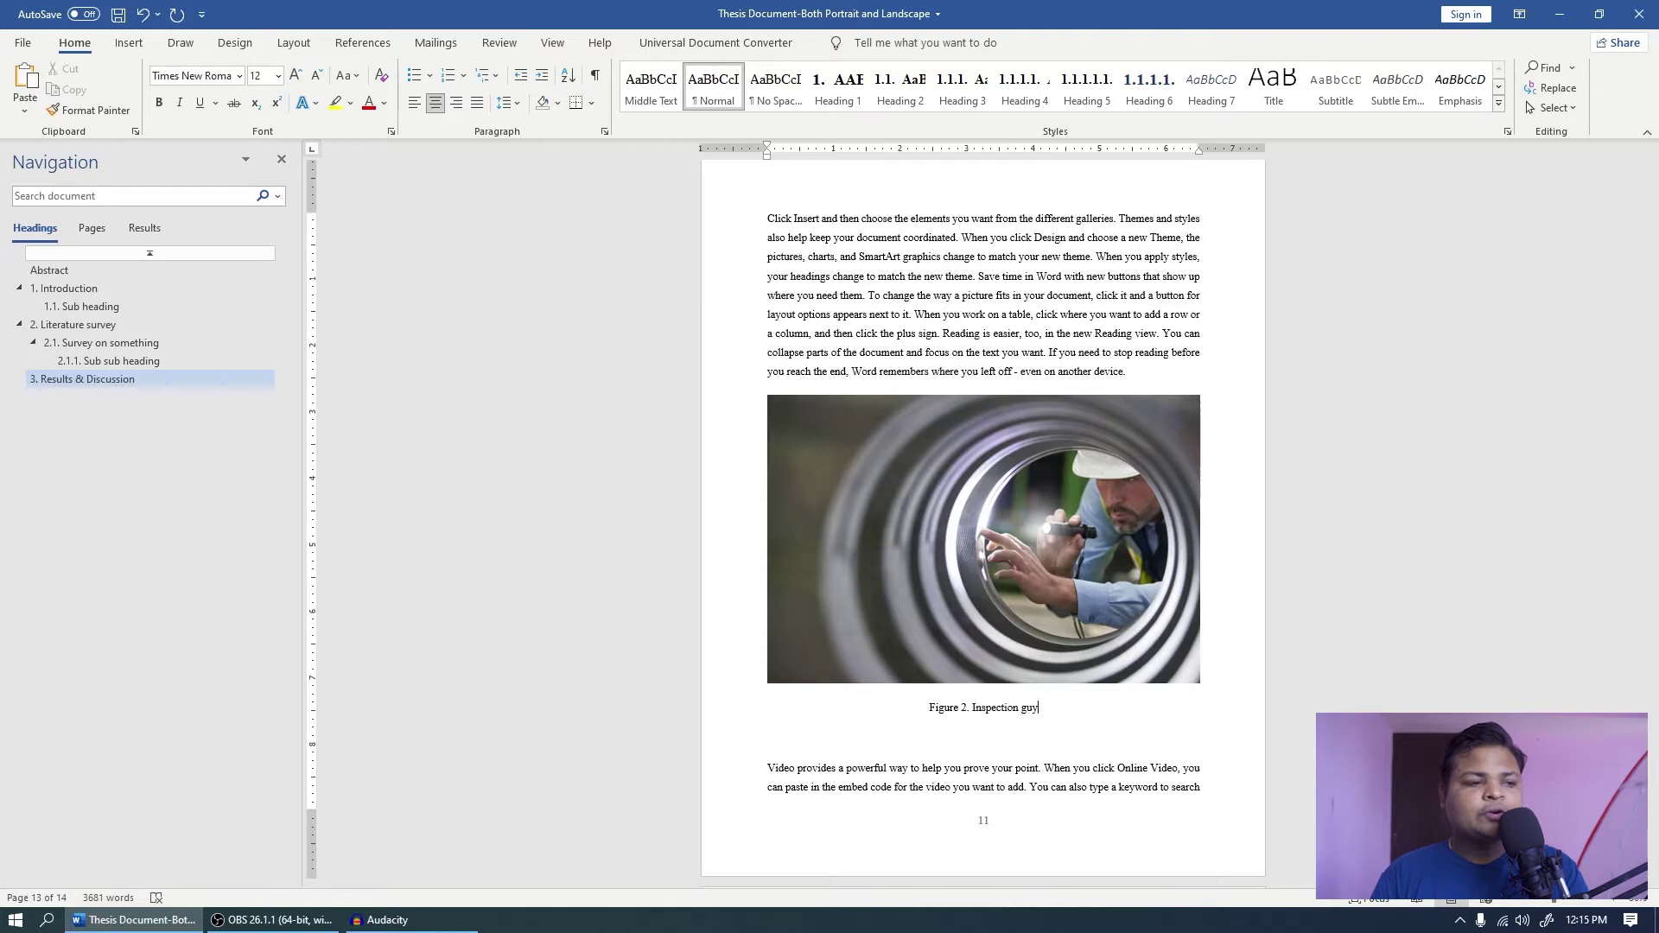
pyautogui.hotkey('shift', 'Home')
# Replace the typed line with an inserted Figure 2 caption reading '. Inspection guy doing his duty'.
pyautogui.press('Delete')
pyautogui.press('Delete')
pyautogui.rightClick(1045, 612)
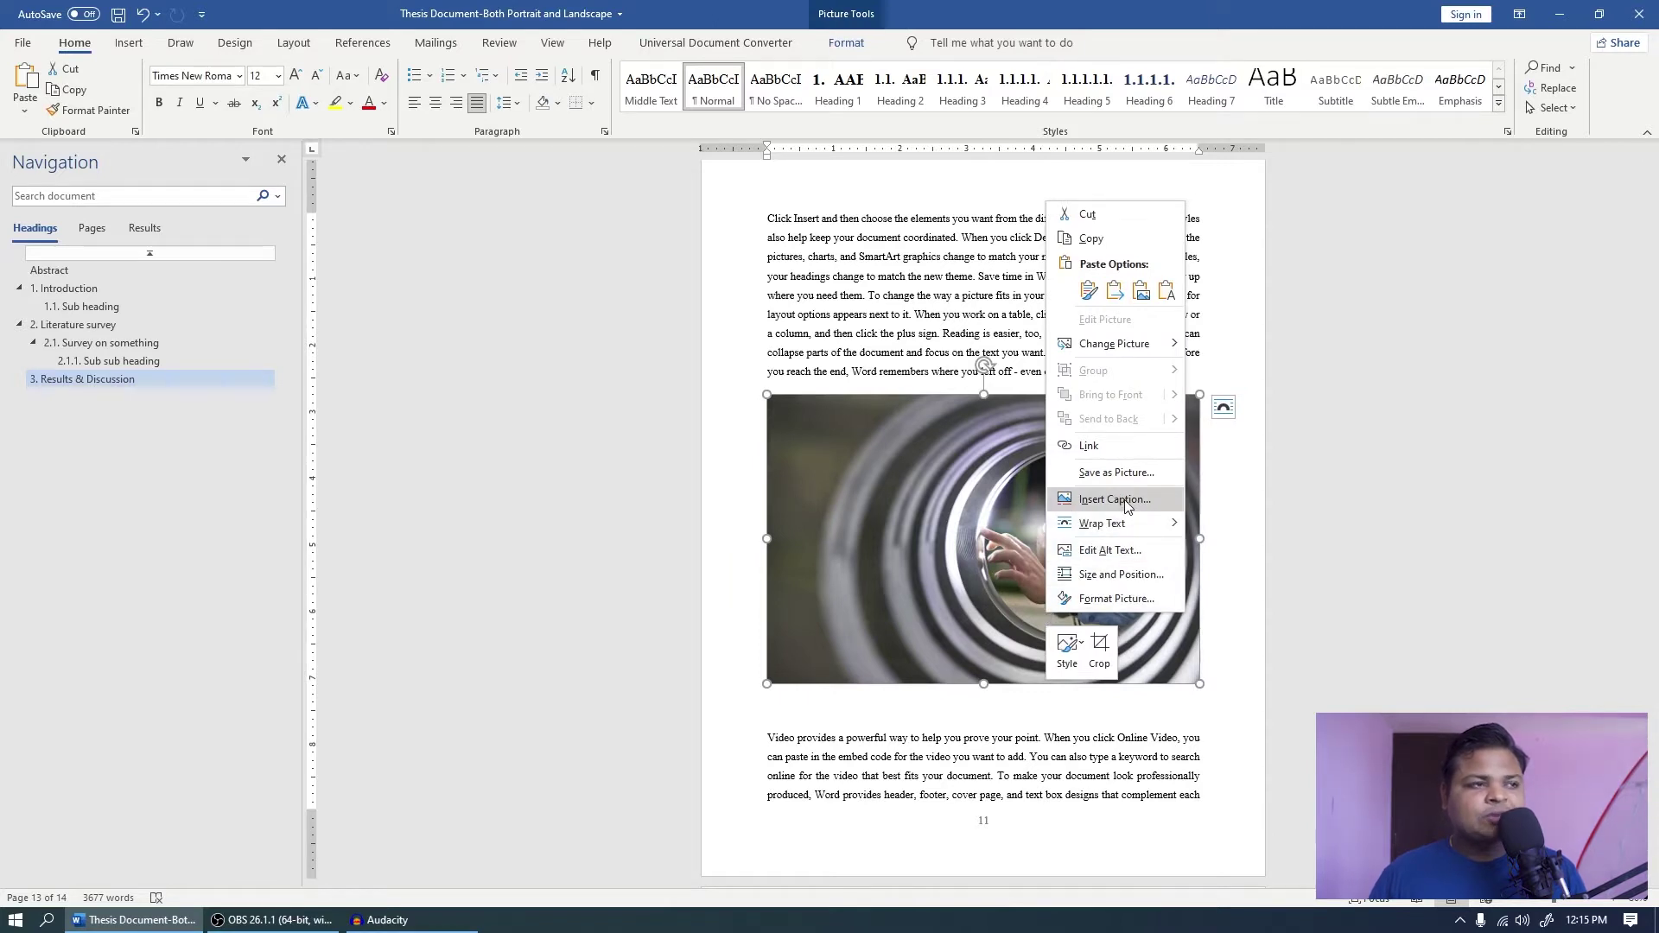
pyautogui.click(803, 401)
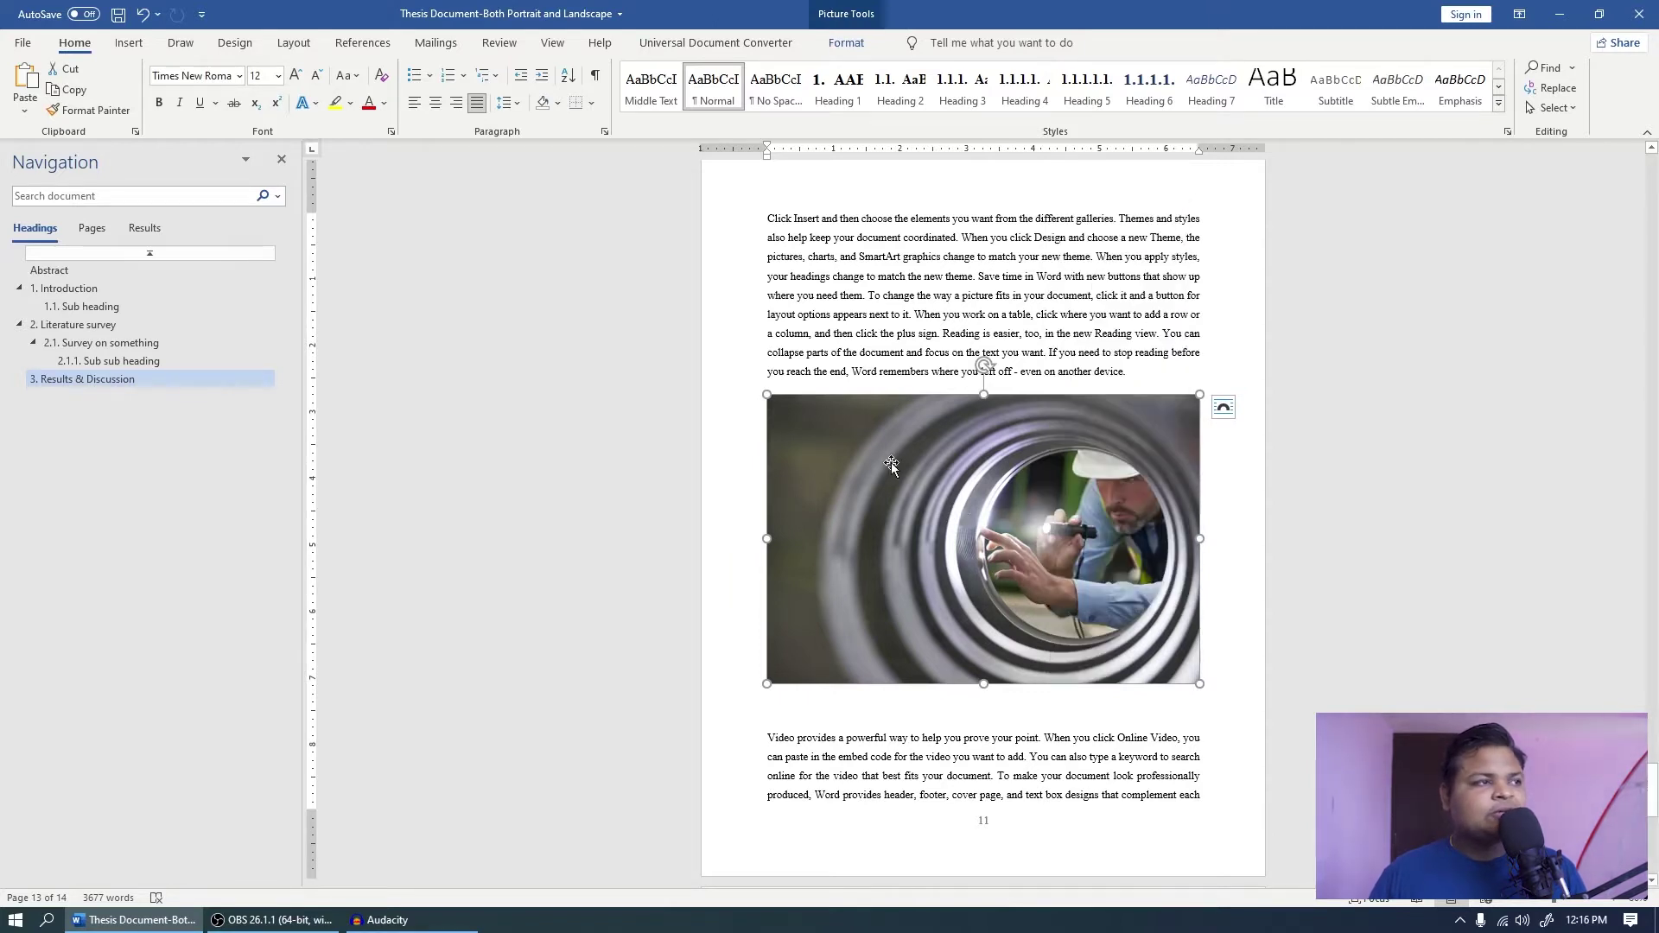
pyautogui.click(361, 43)
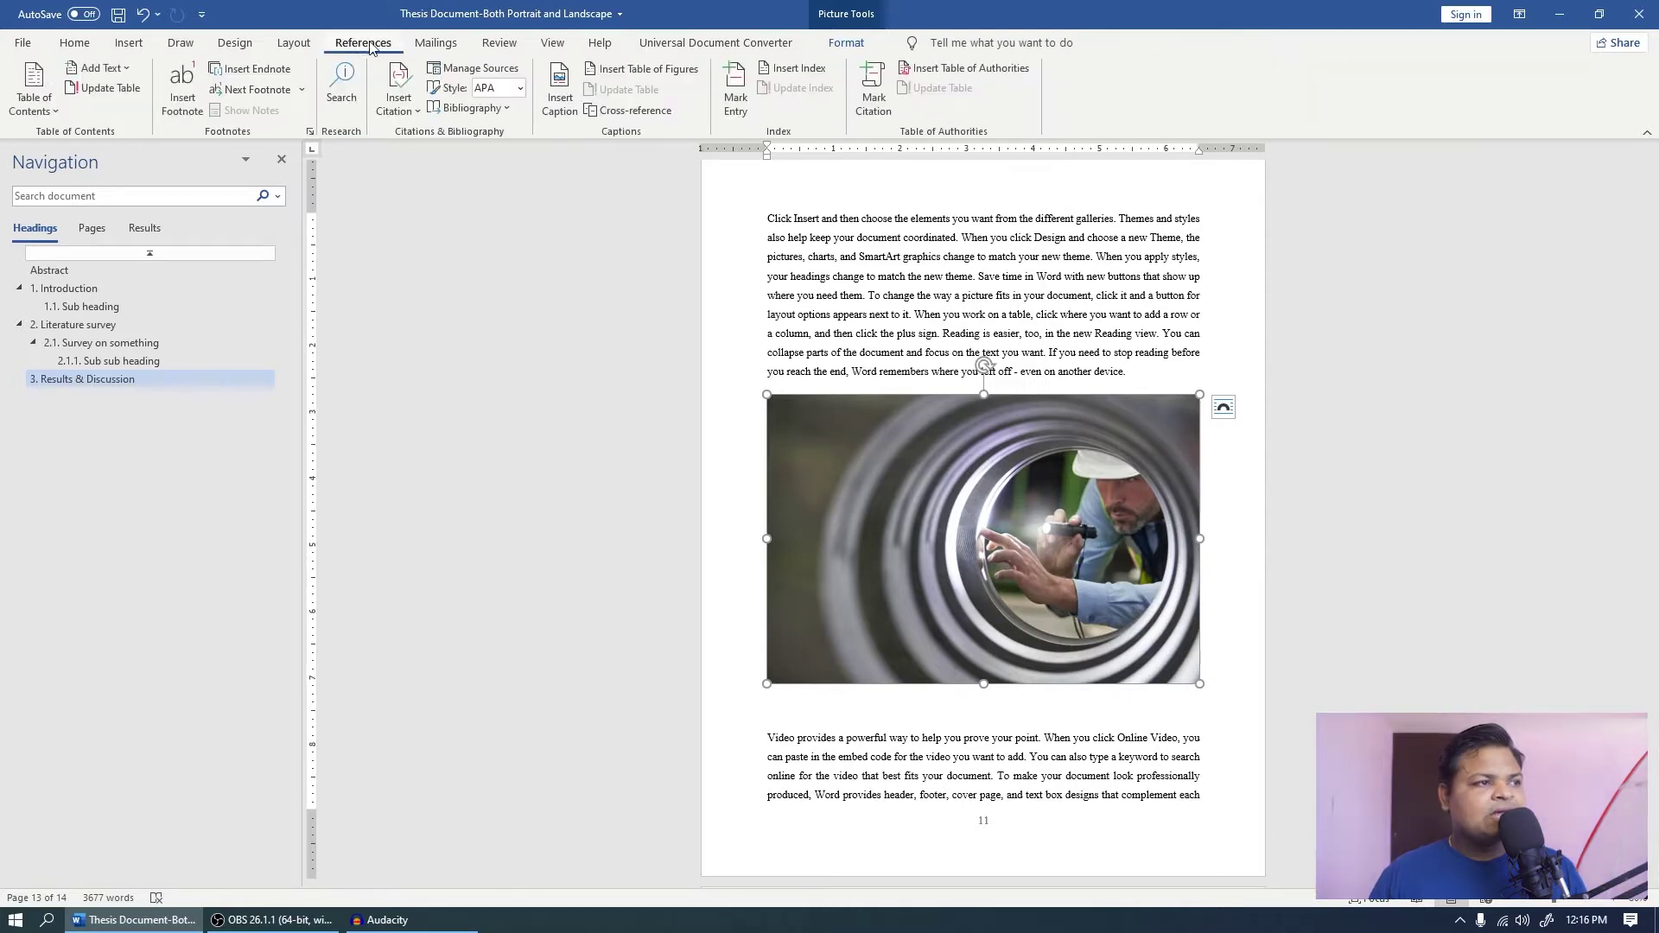
pyautogui.click(562, 119)
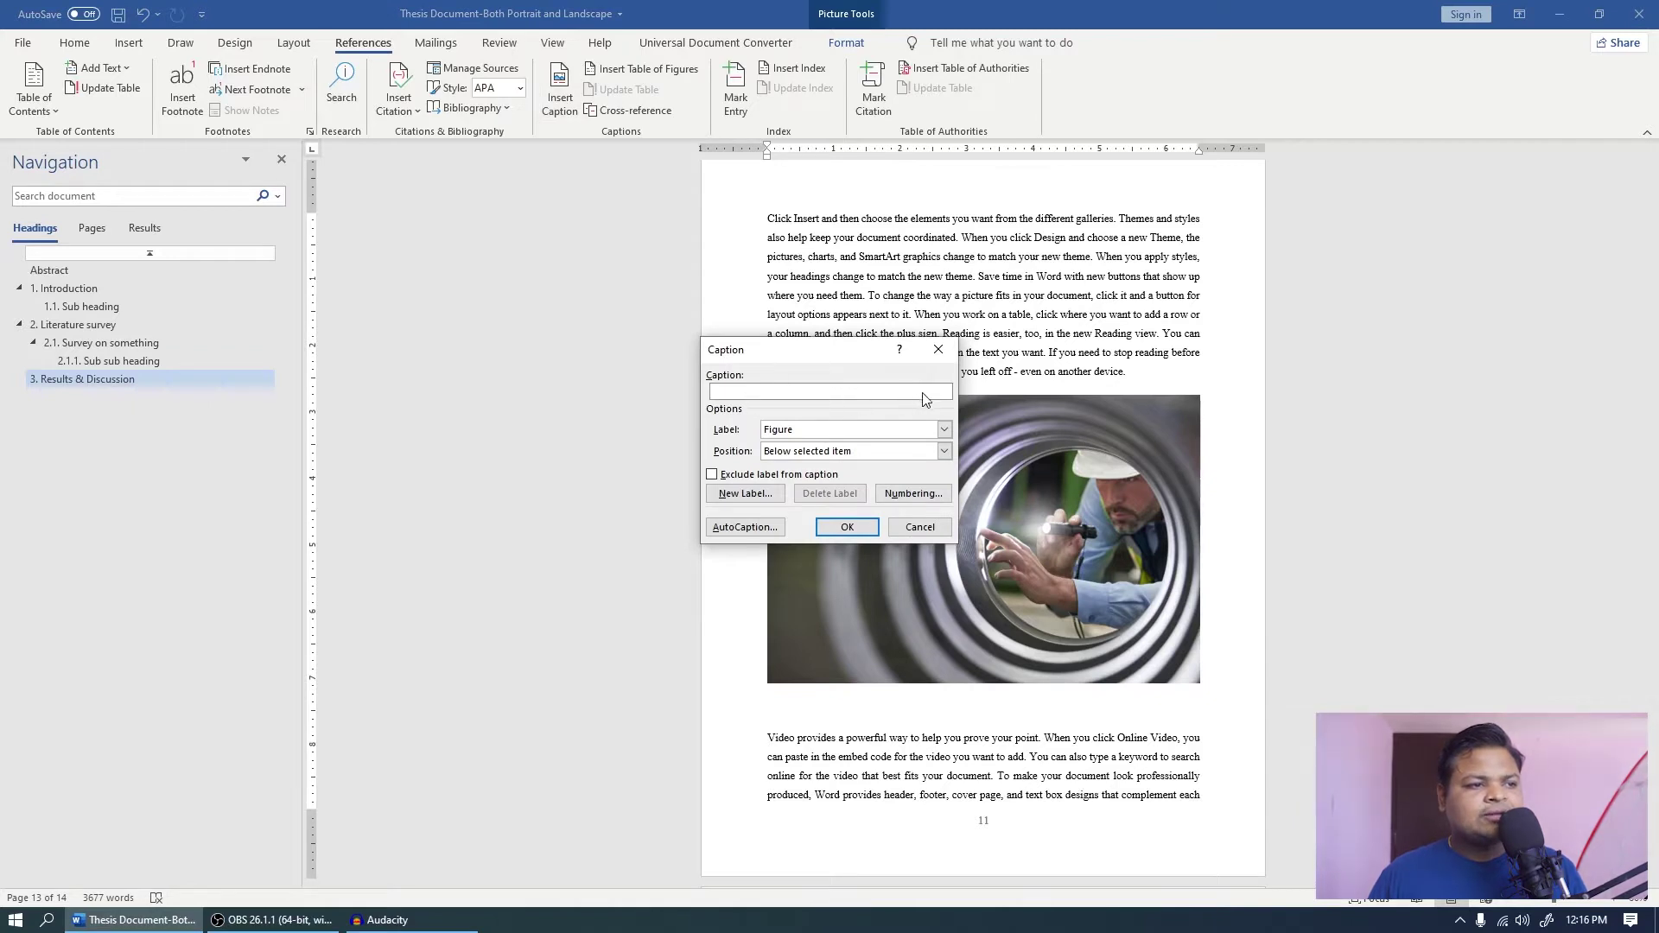
pyautogui.click(849, 529)
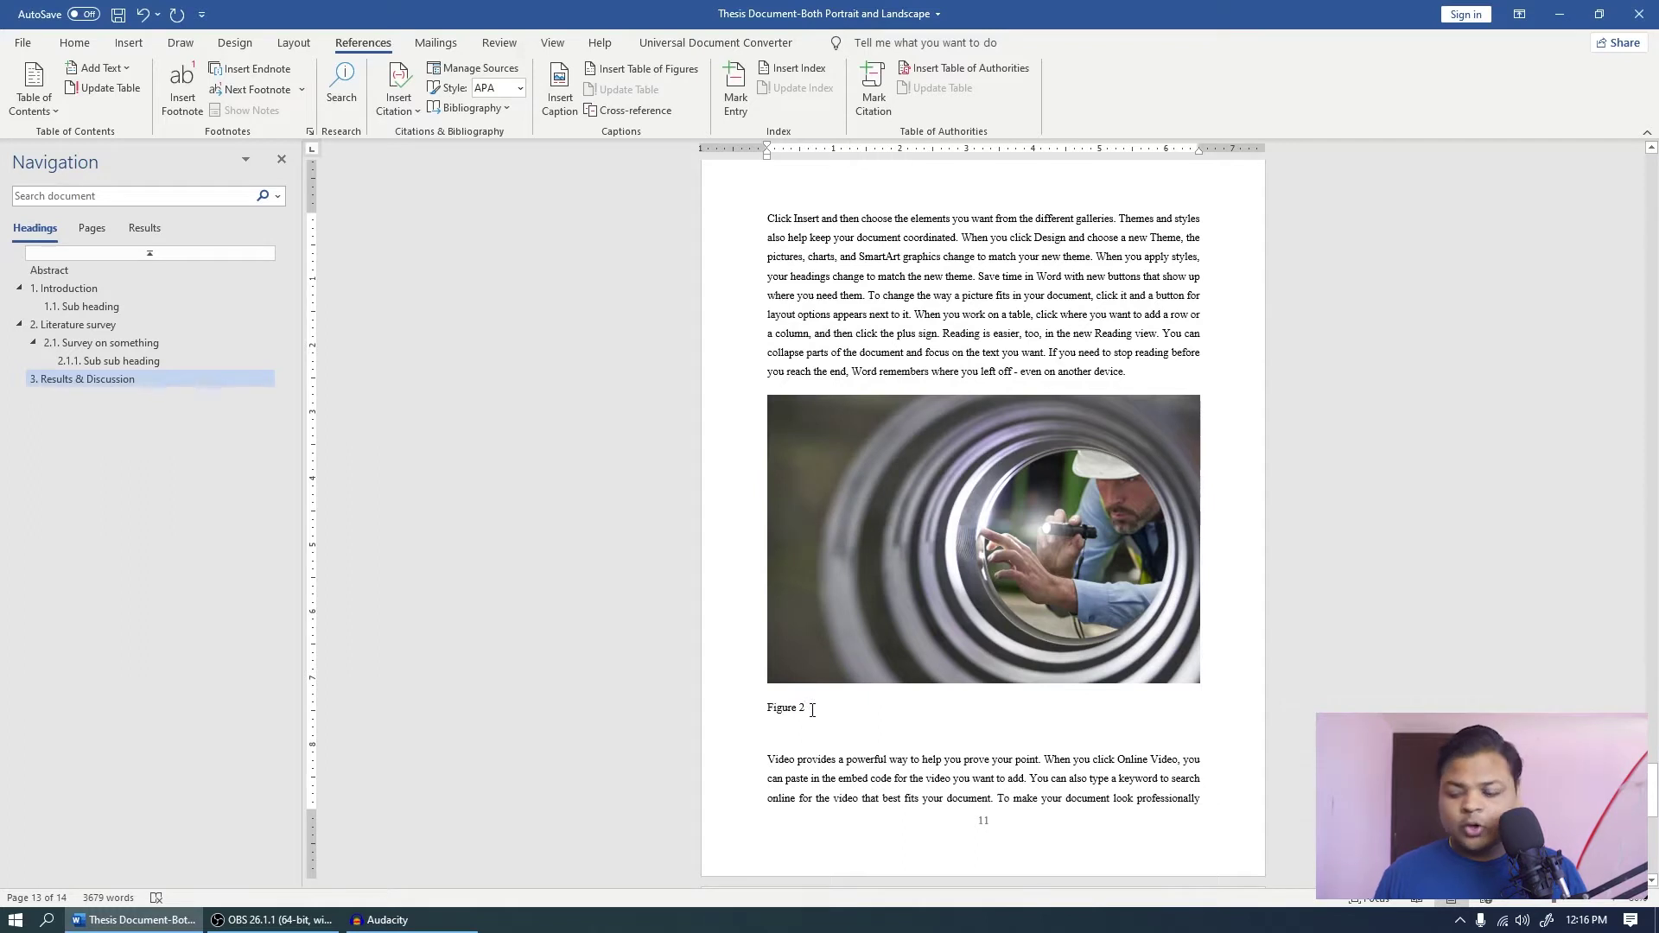
pyautogui.write('. Inspe')
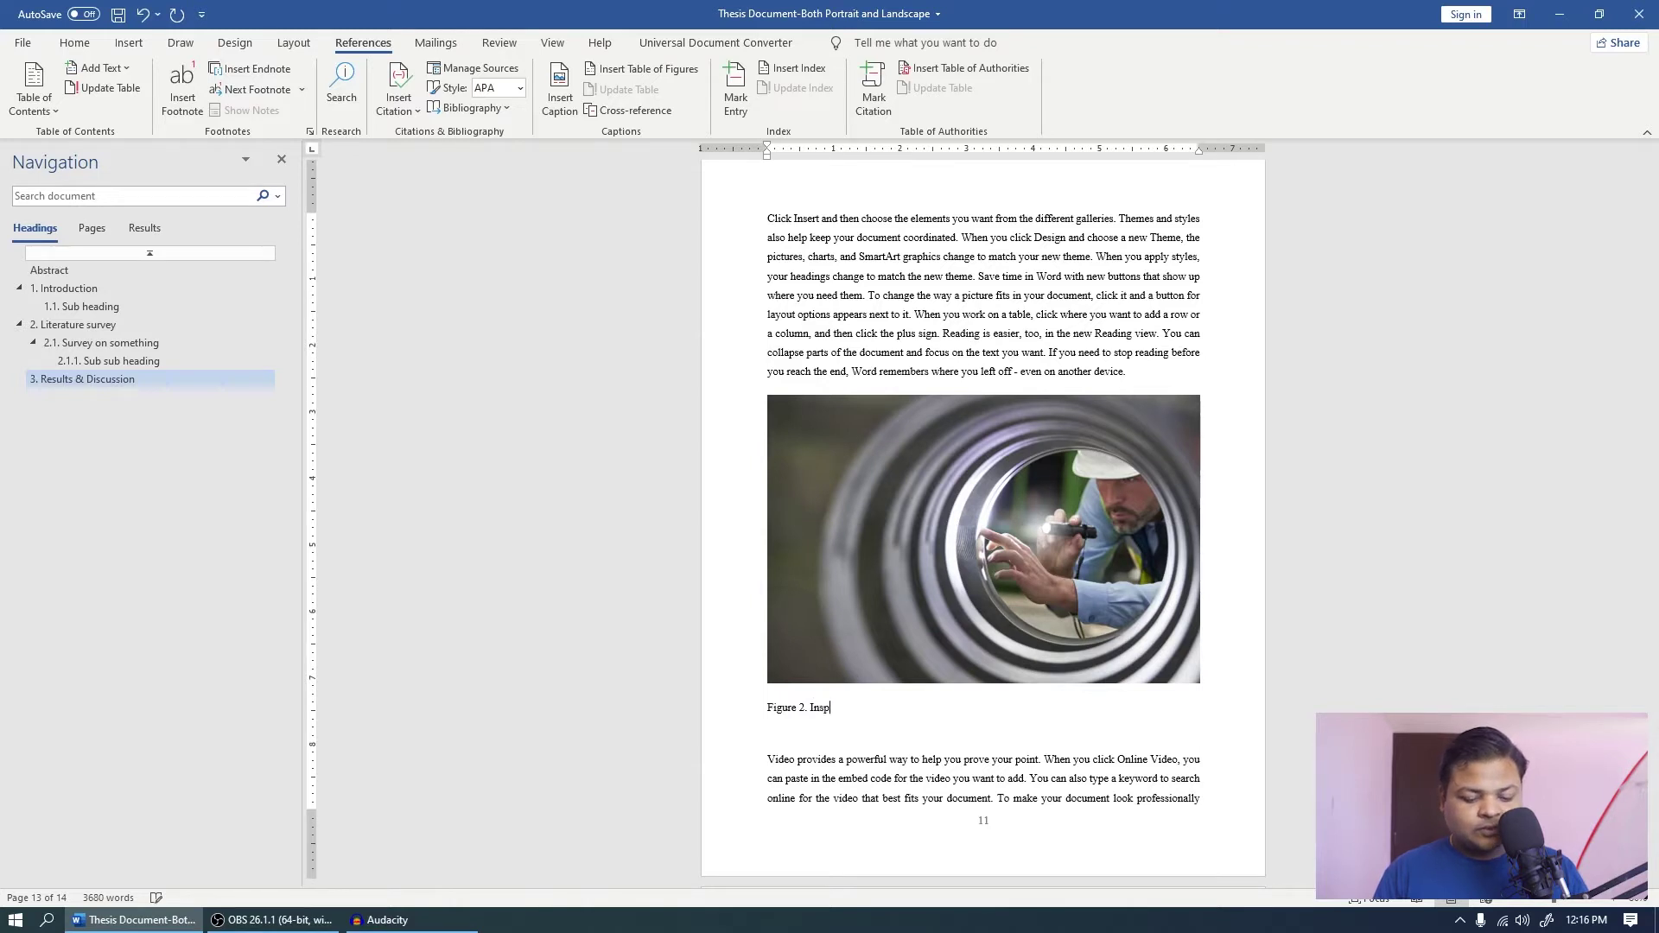
pyautogui.write('ction guy')
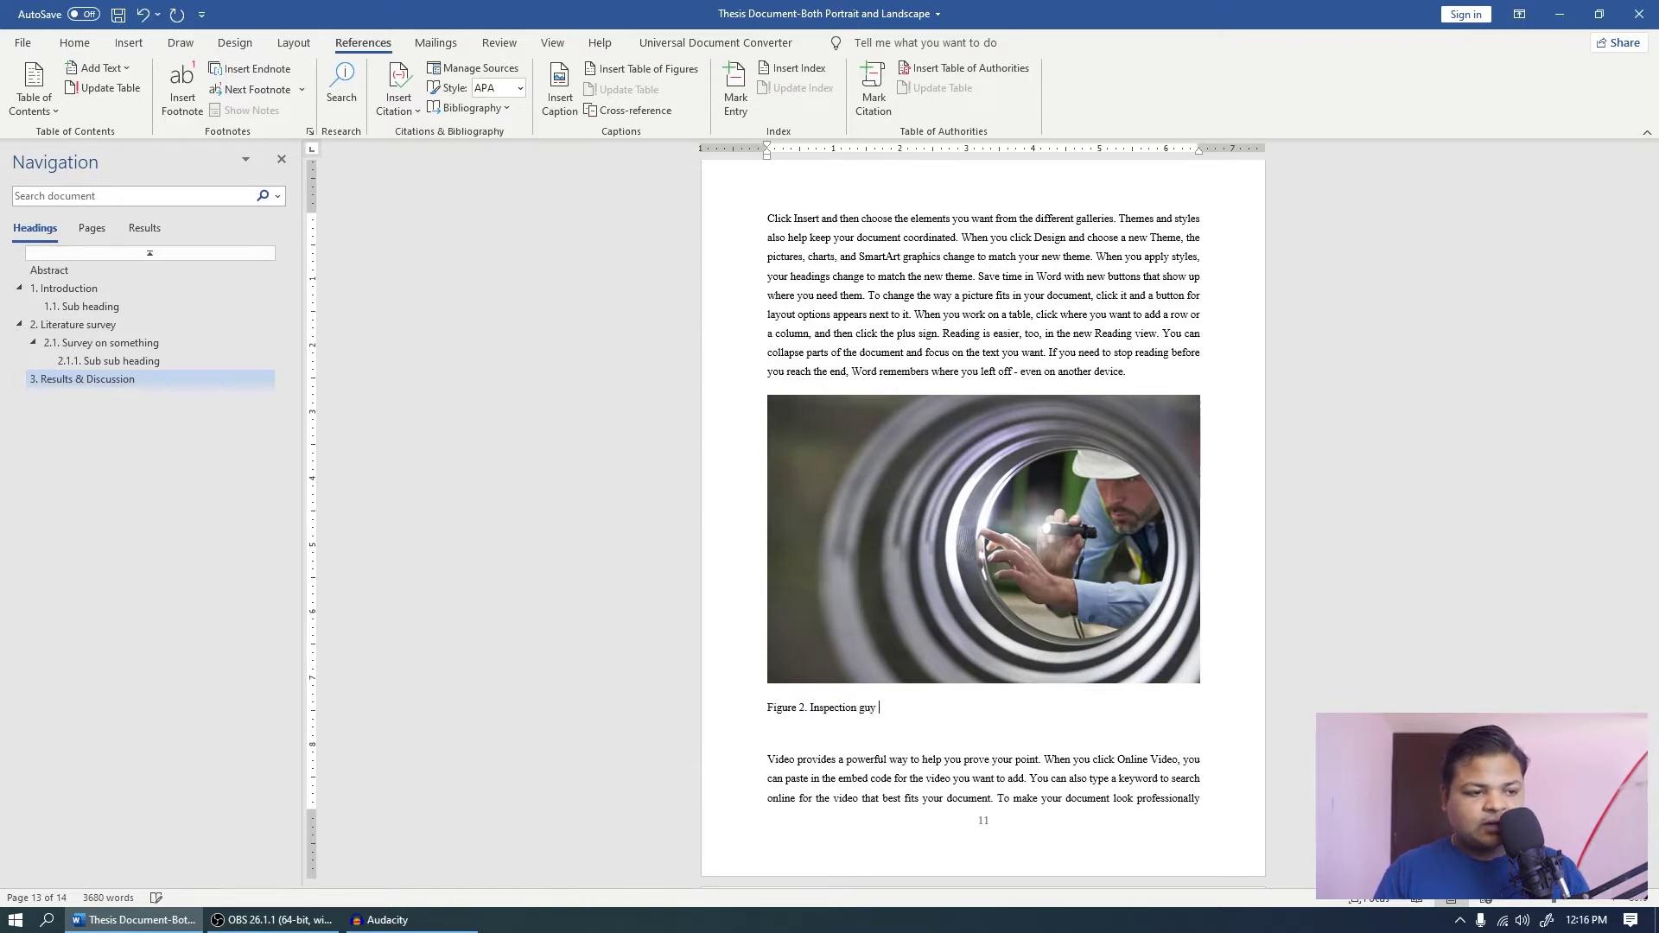
pyautogui.write(' doing his')
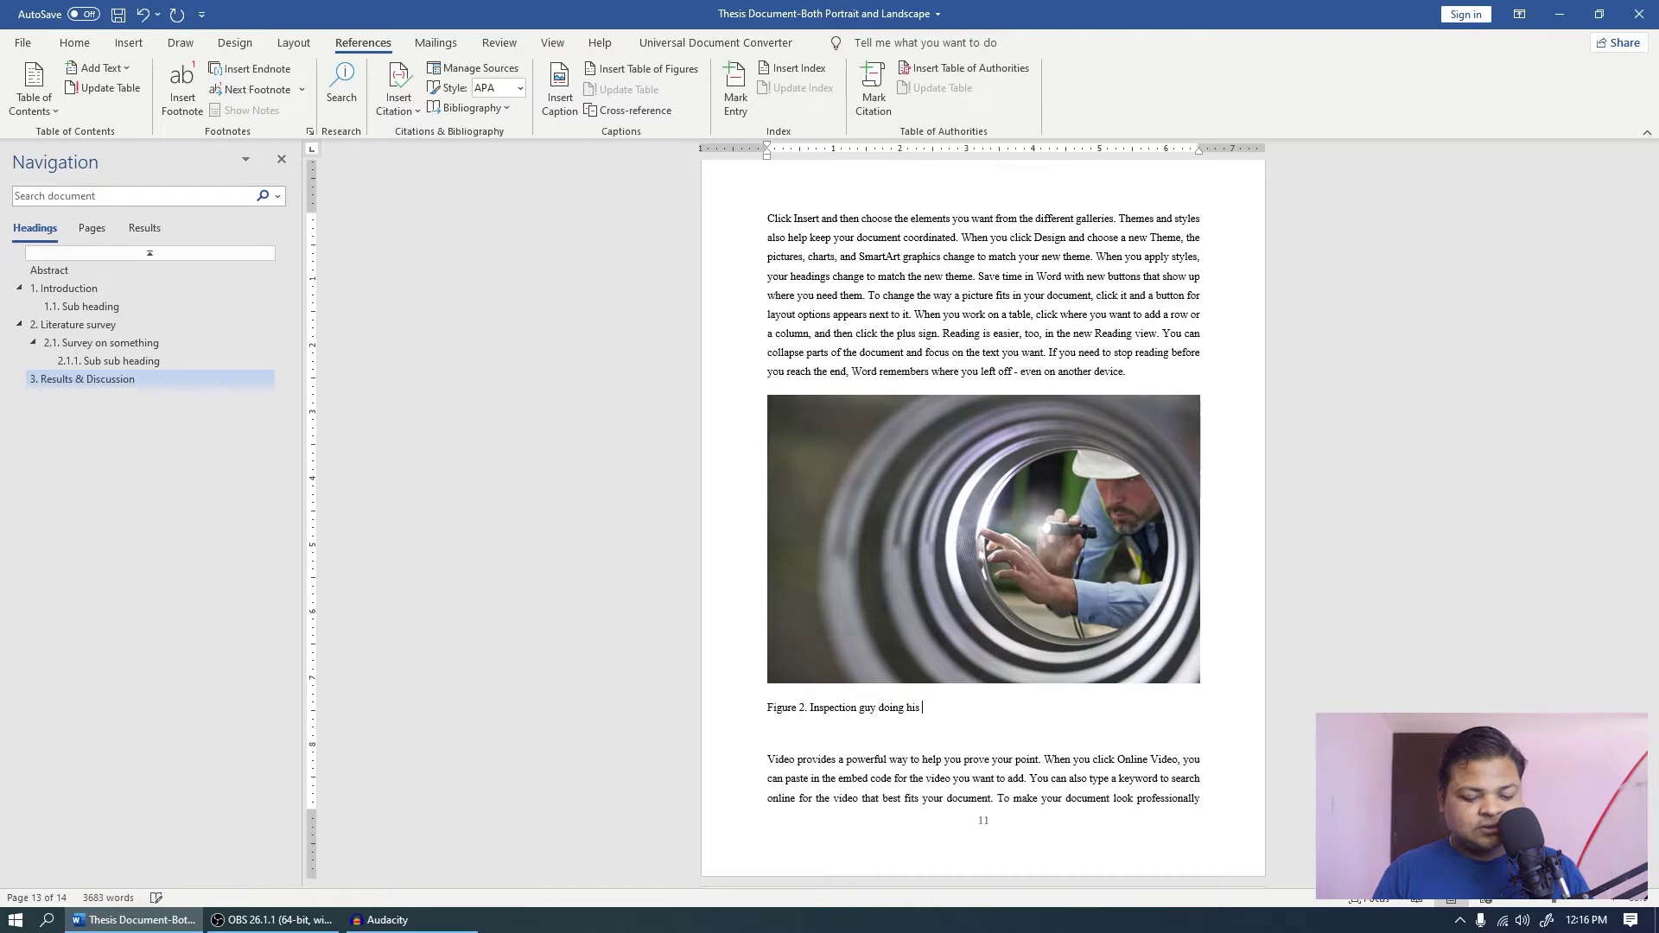
pyautogui.write(' duty')
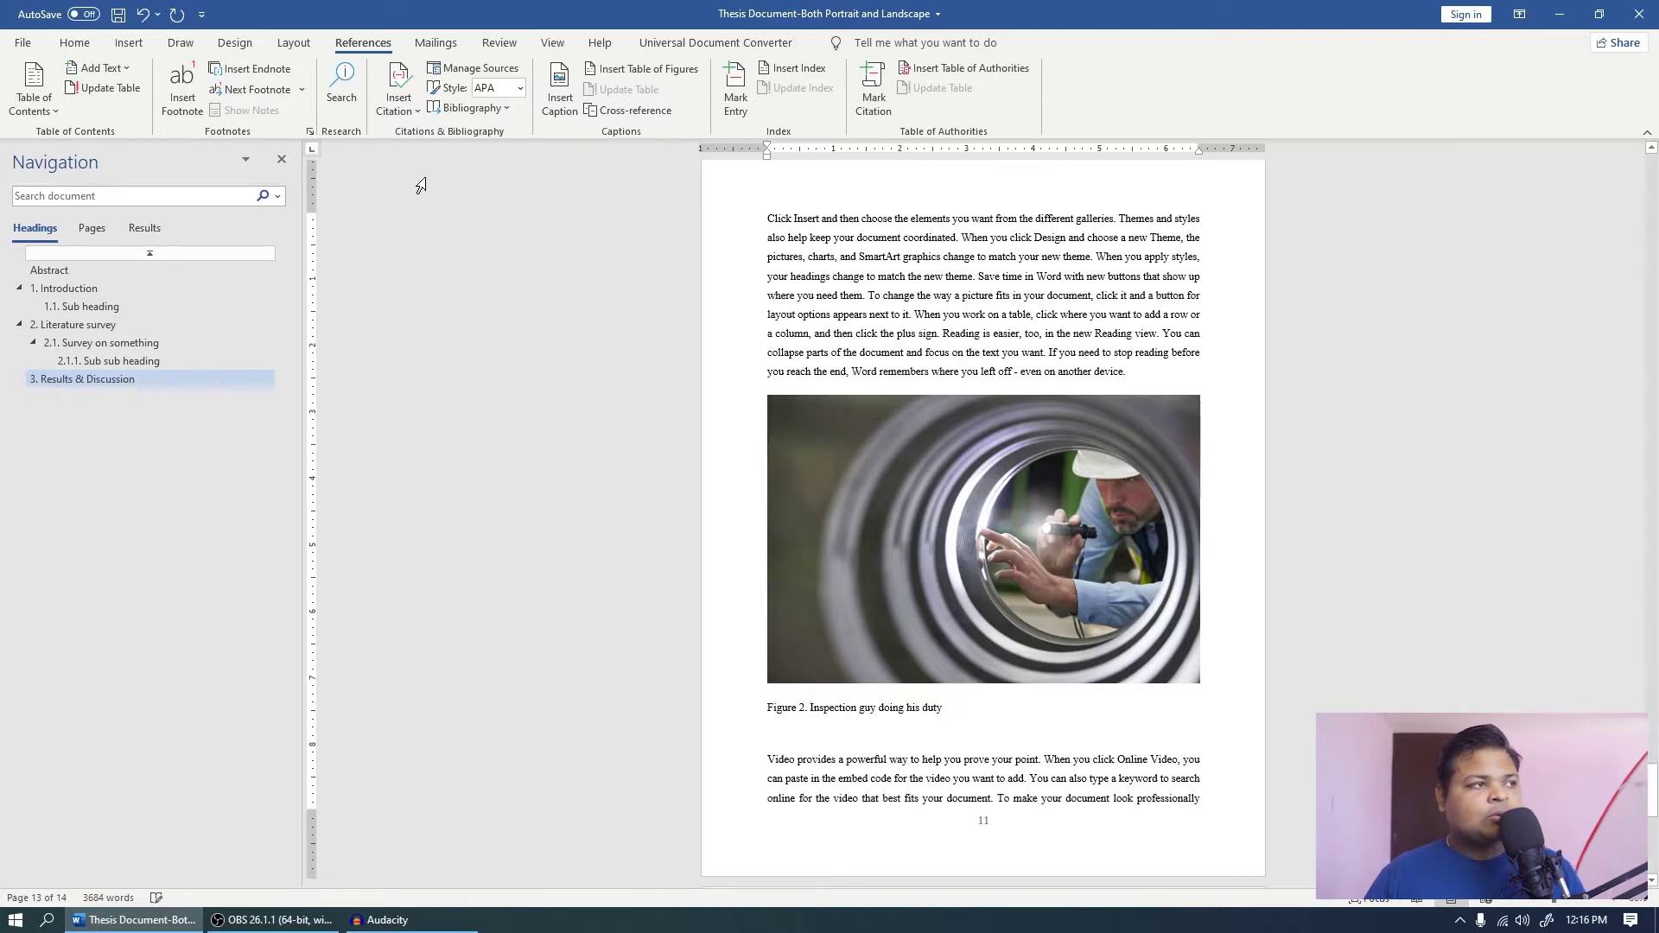
# Apply the Caption style to the Figure 2 caption.
pyautogui.click(76, 43)
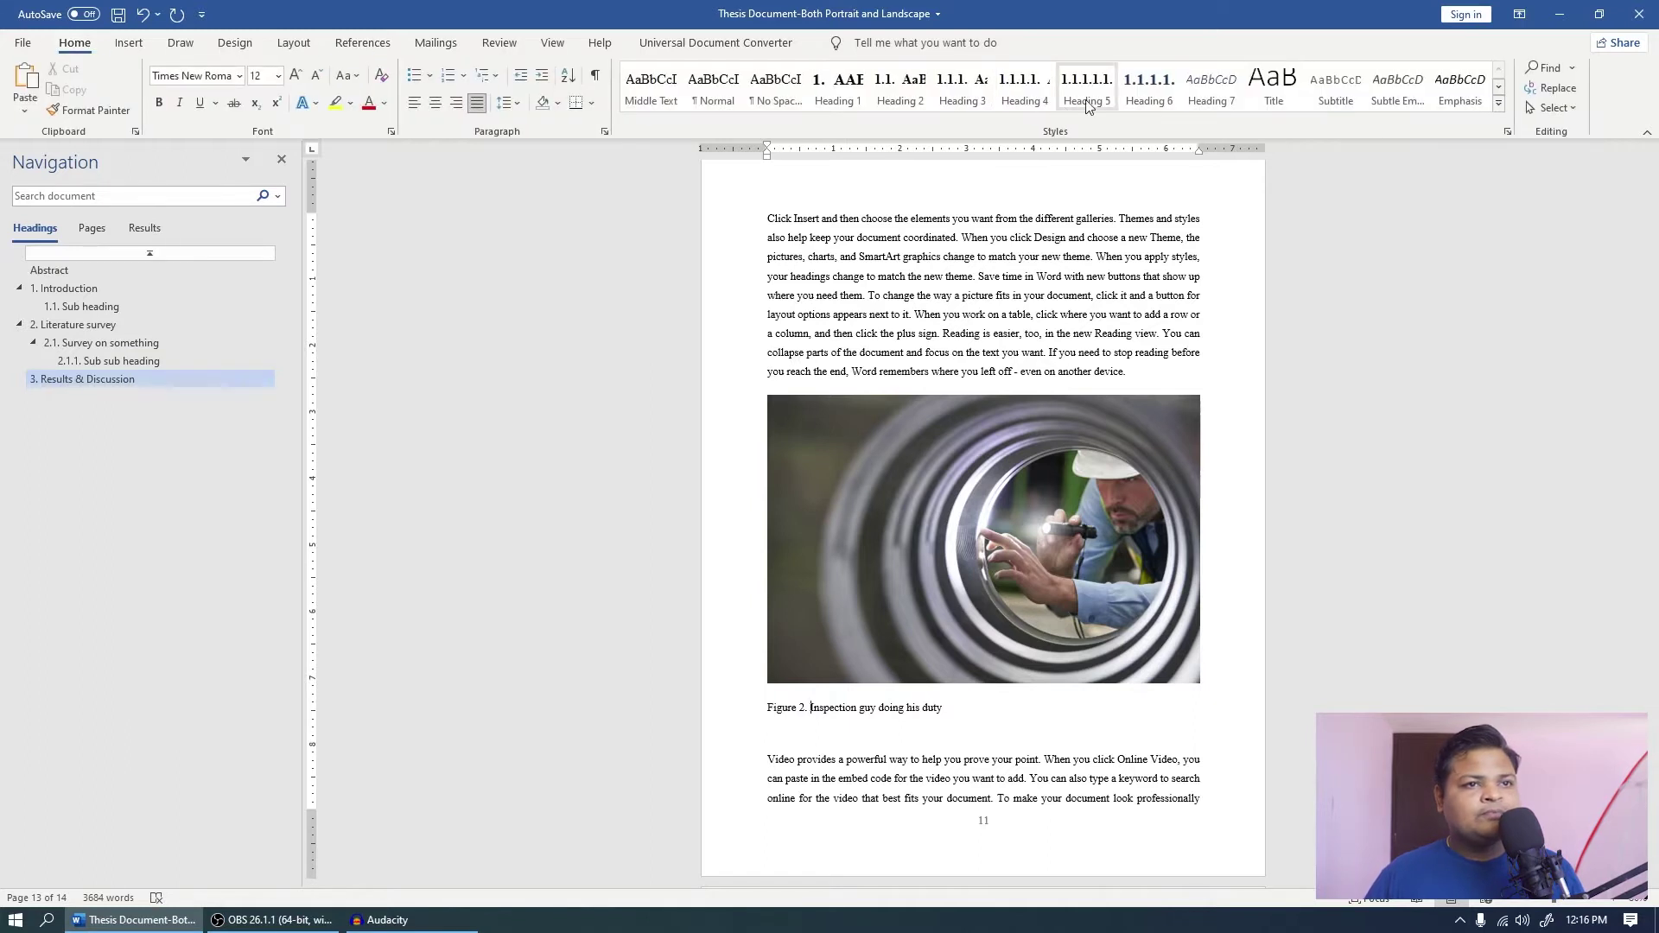
pyautogui.click(855, 707)
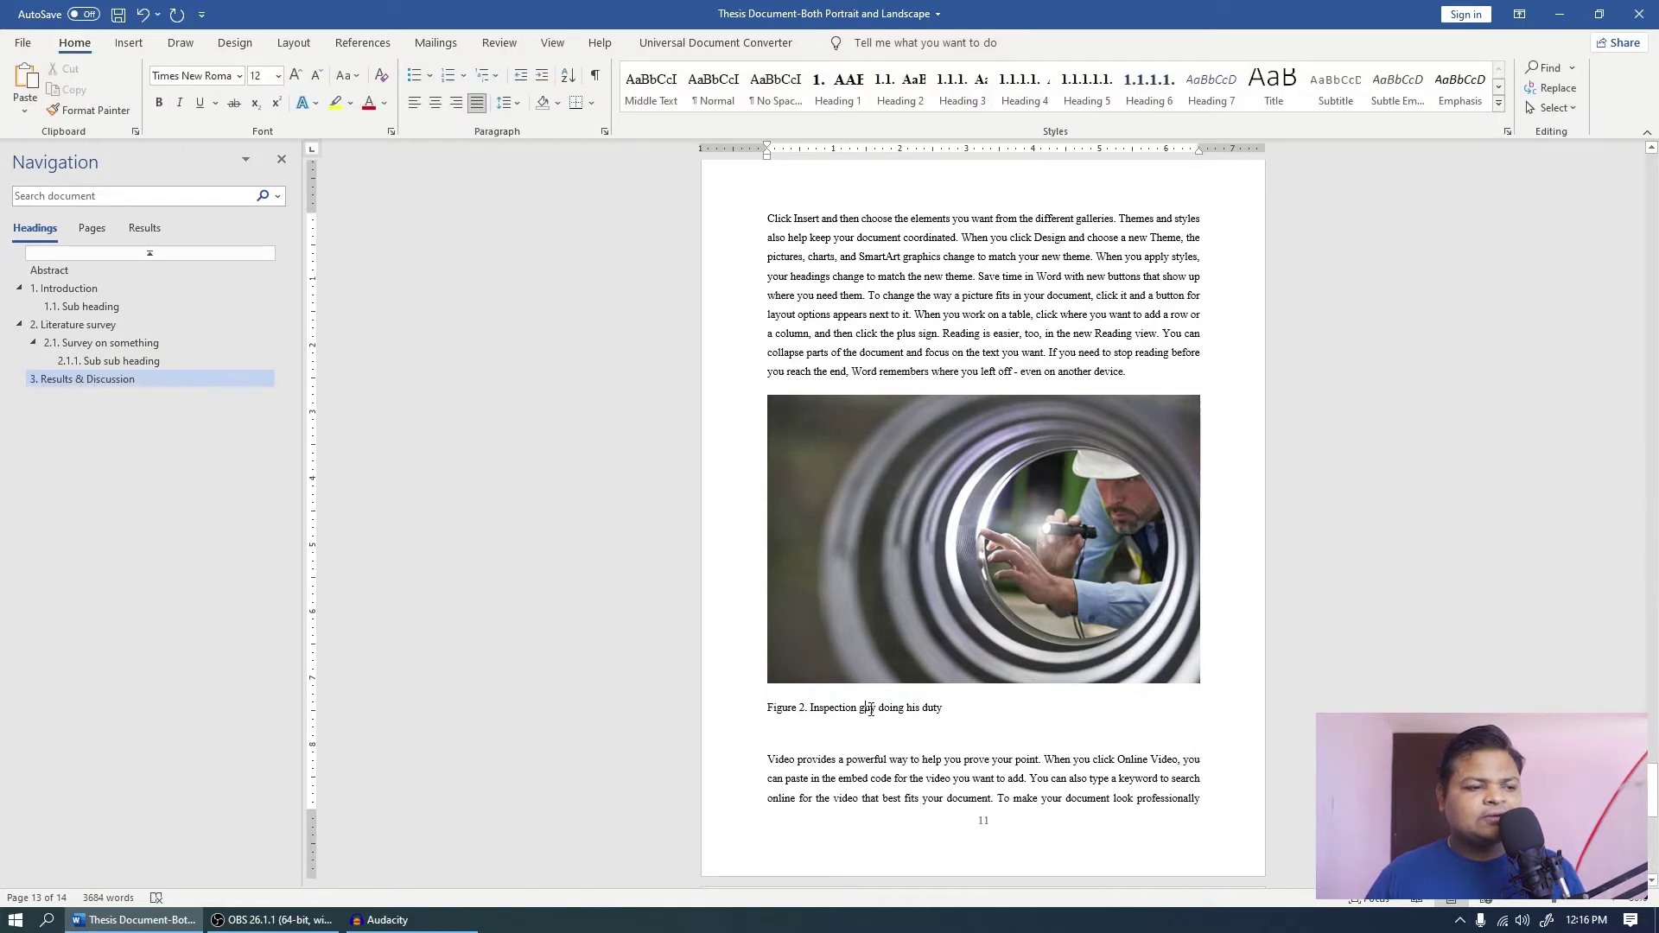
pyautogui.click(1499, 102)
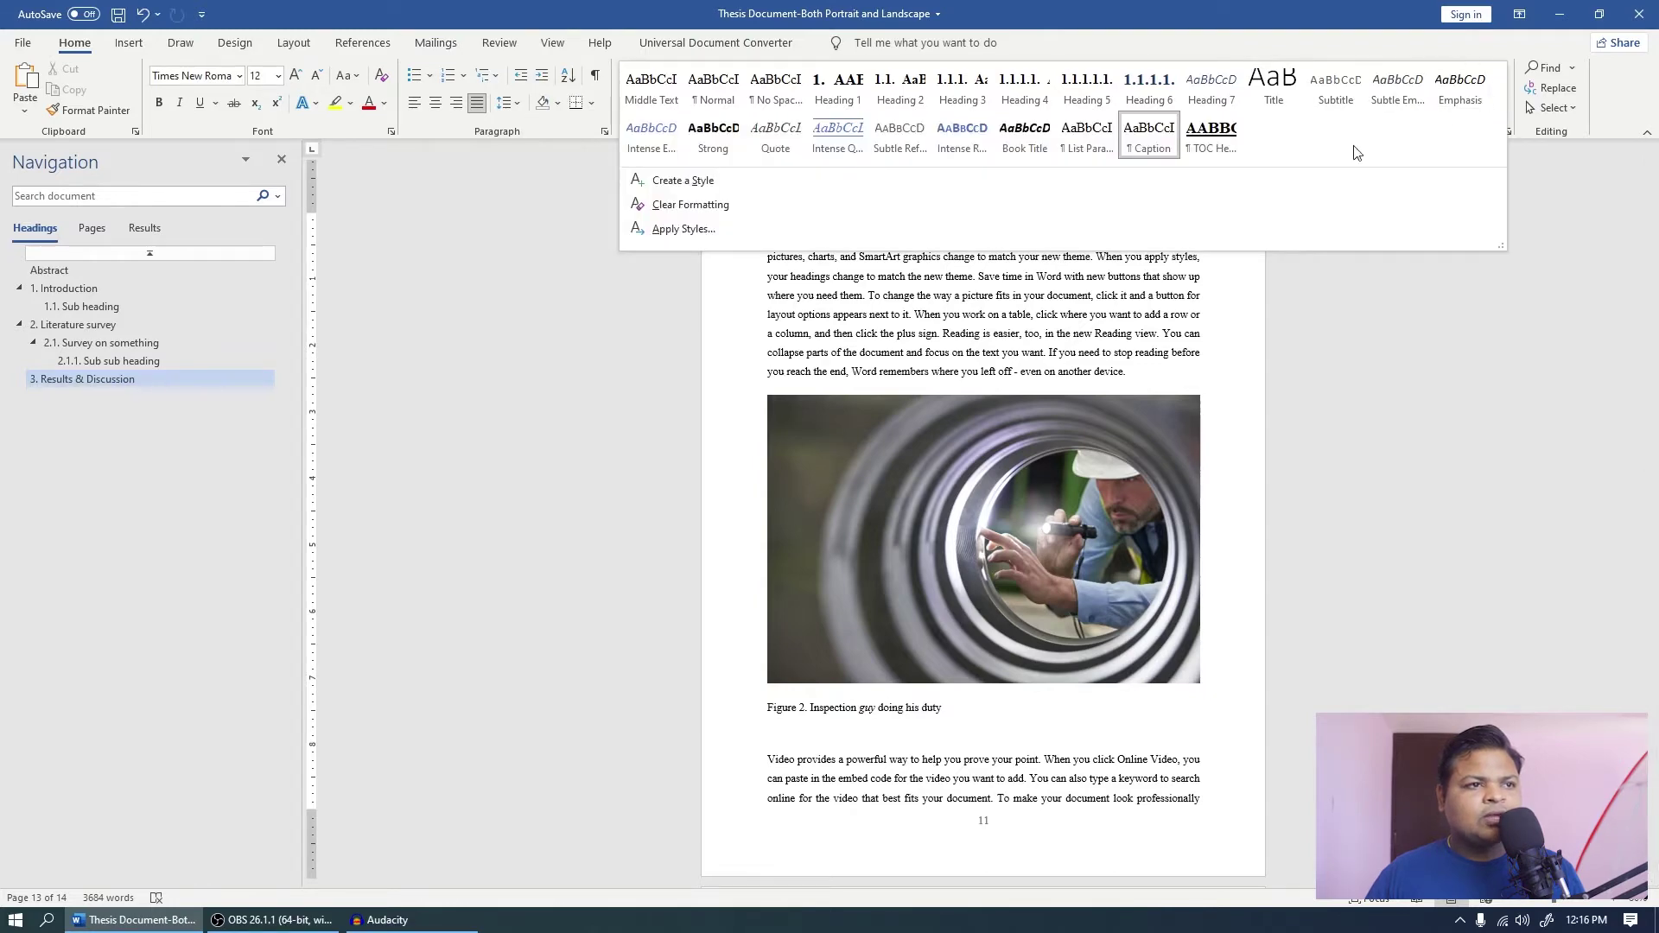
pyautogui.click(1150, 138)
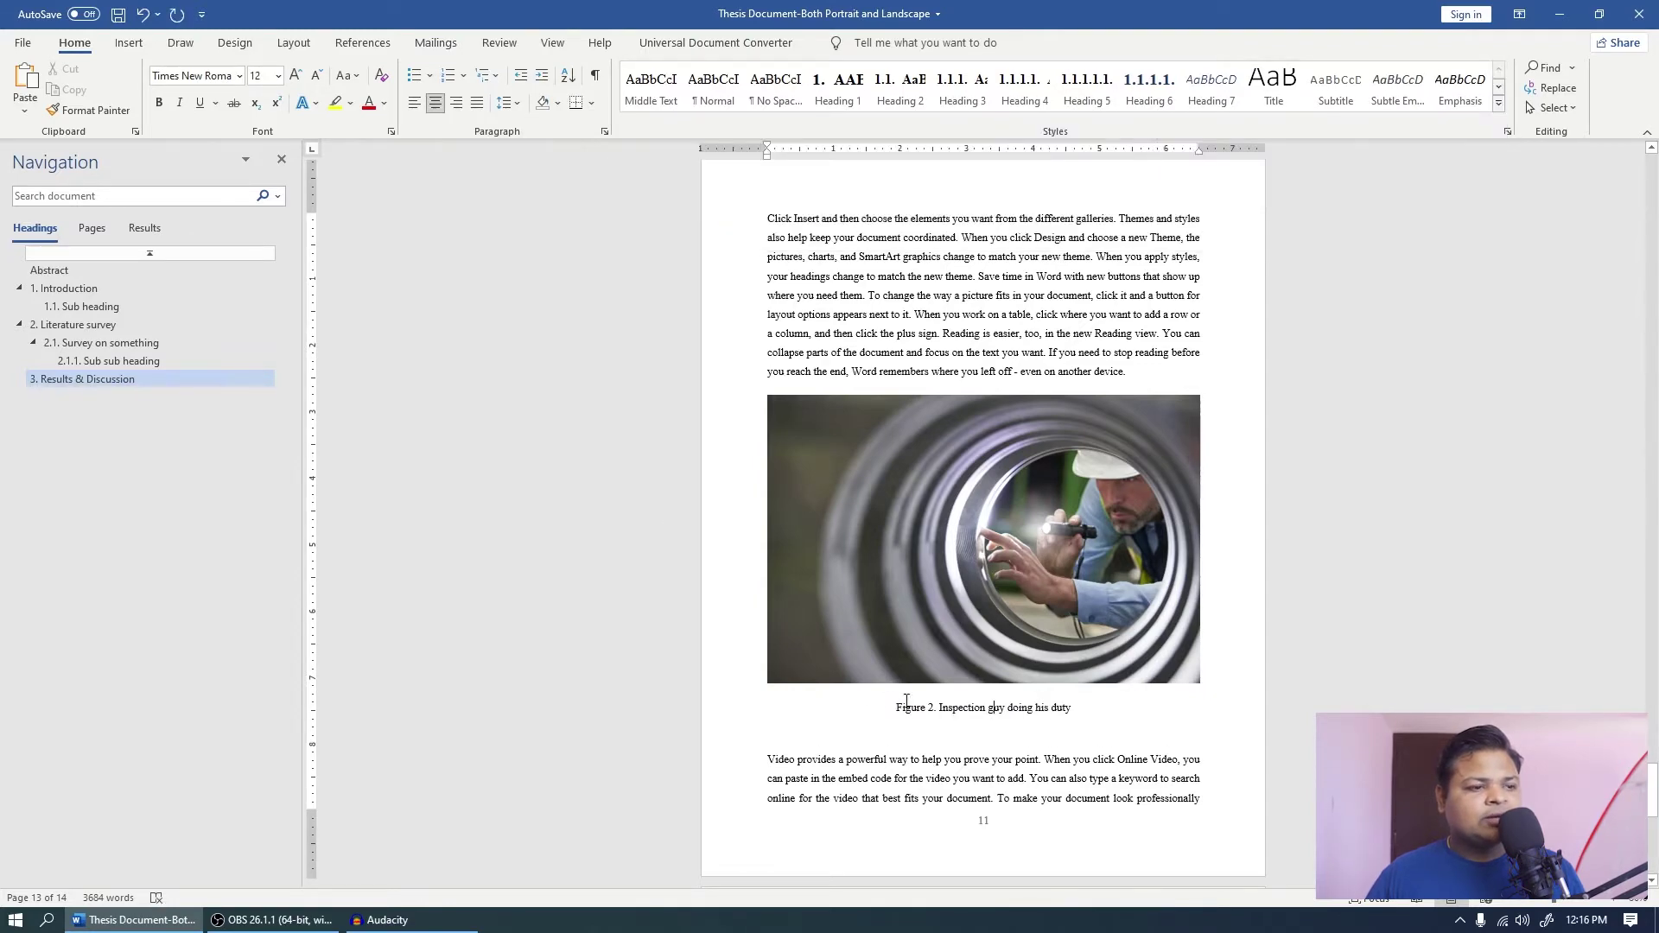
pyautogui.scroll(5, 951, 706)
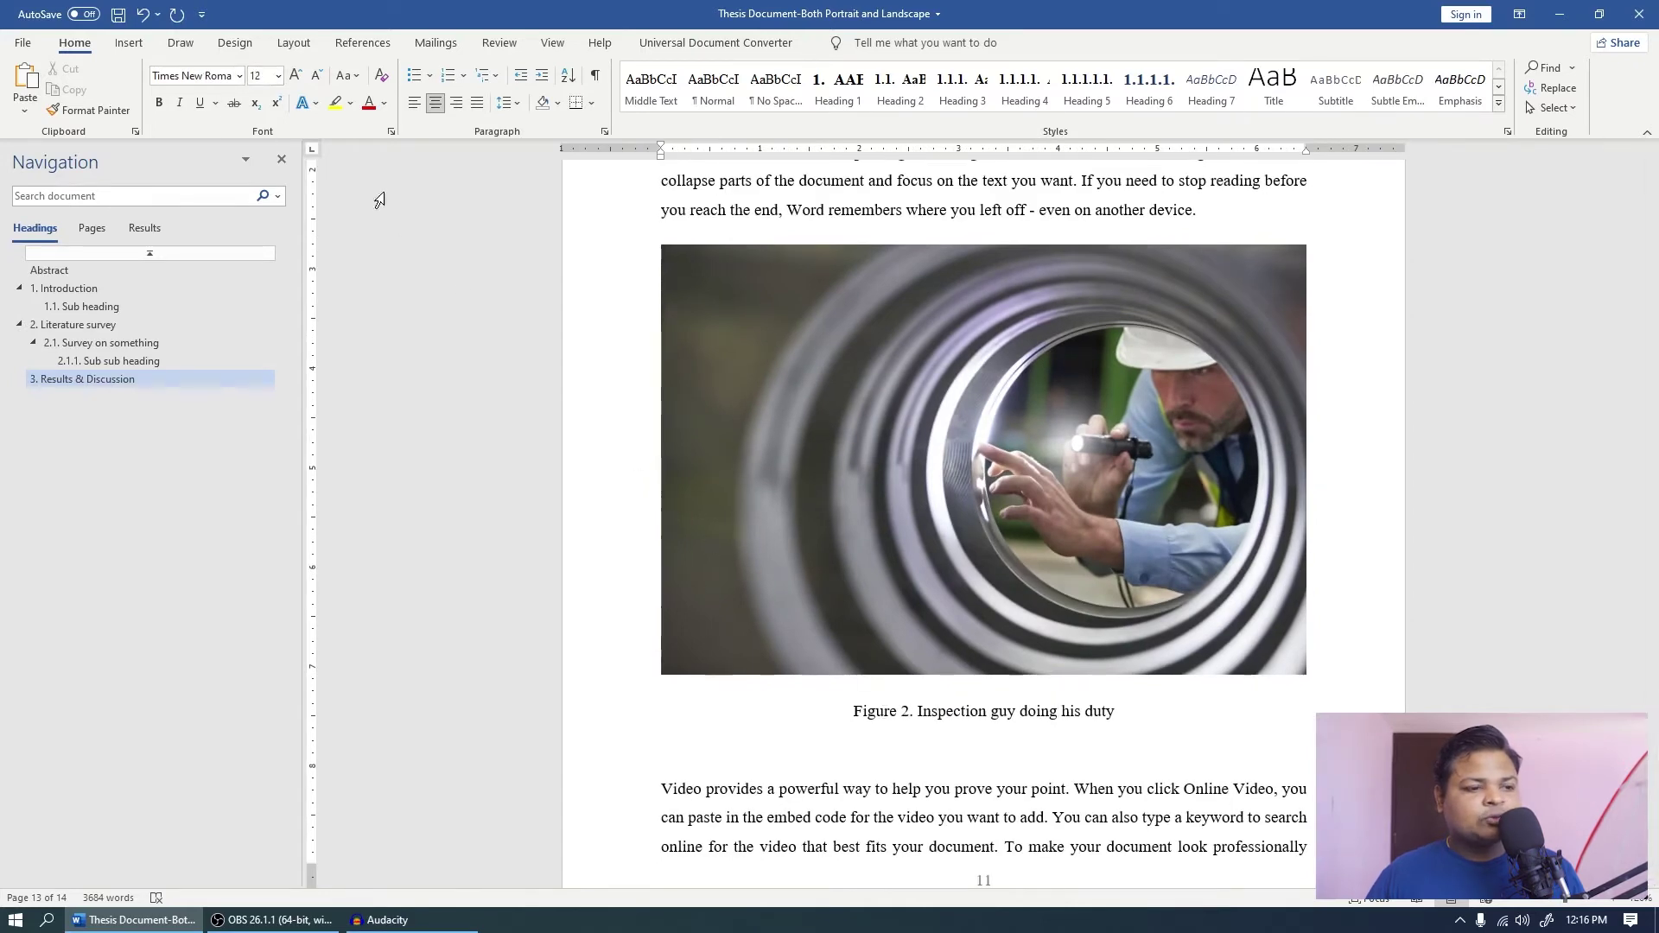
# Add an empty line after the 'another device.' paragraph in Results & Discussion.
pyautogui.click(1003, 745)
pyautogui.scroll(-1, 1036, 699)
pyautogui.scroll(-3, 1066, 659)
pyautogui.scroll(15, 1070, 648)
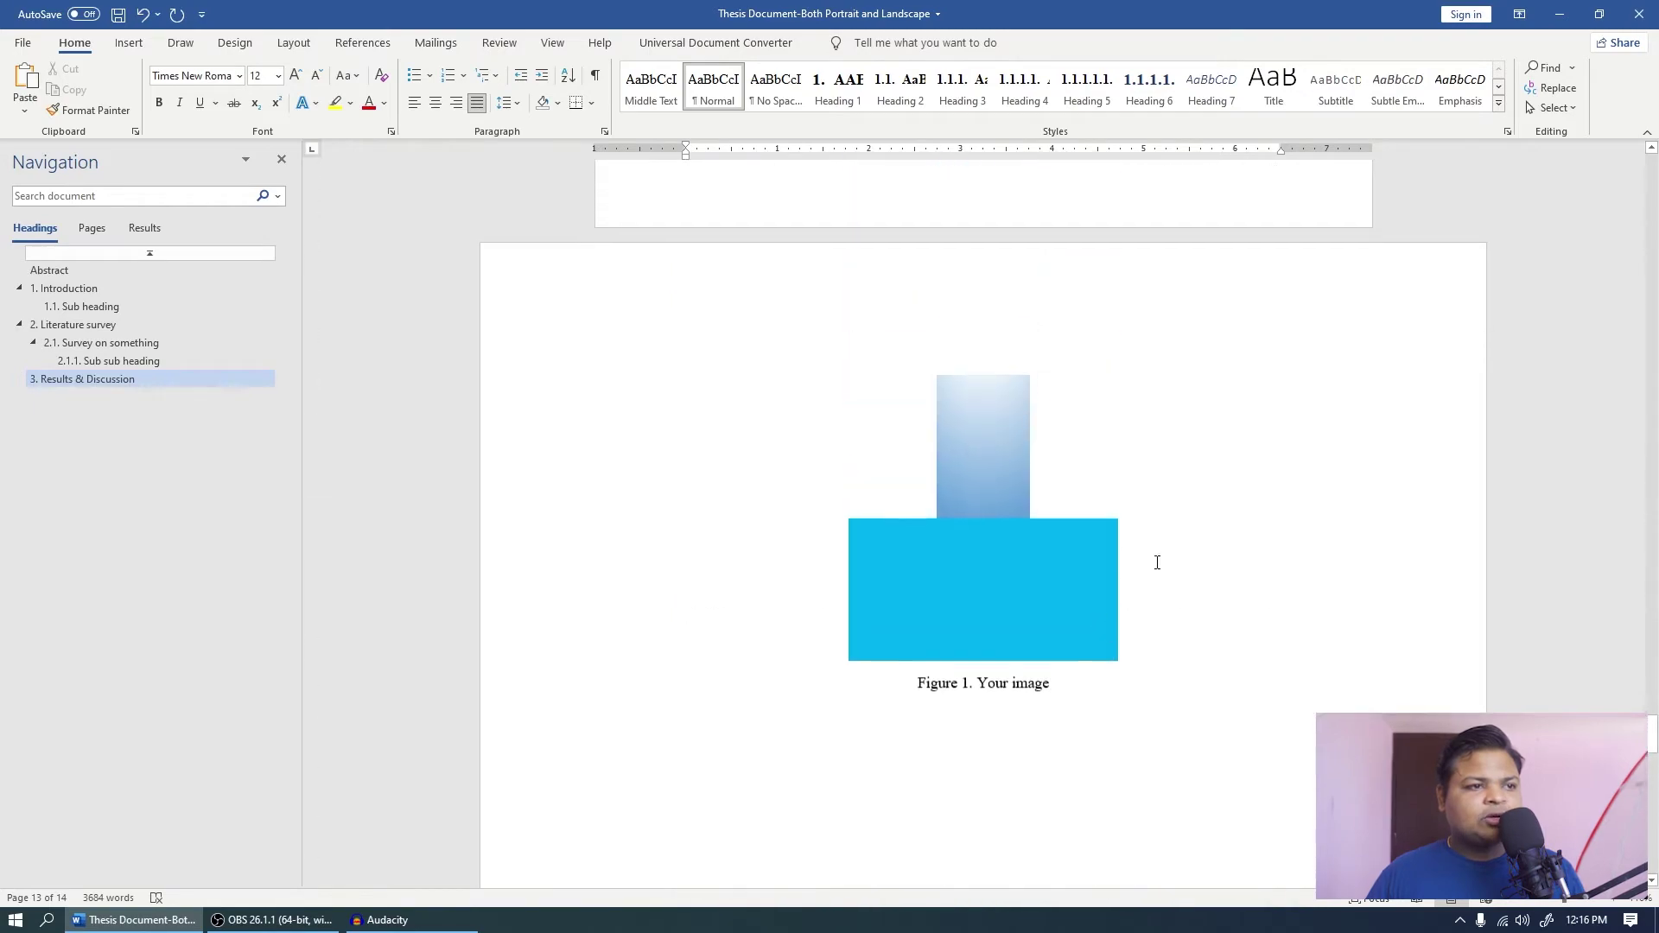
pyautogui.scroll(5, 1029, 492)
pyautogui.click(1207, 585)
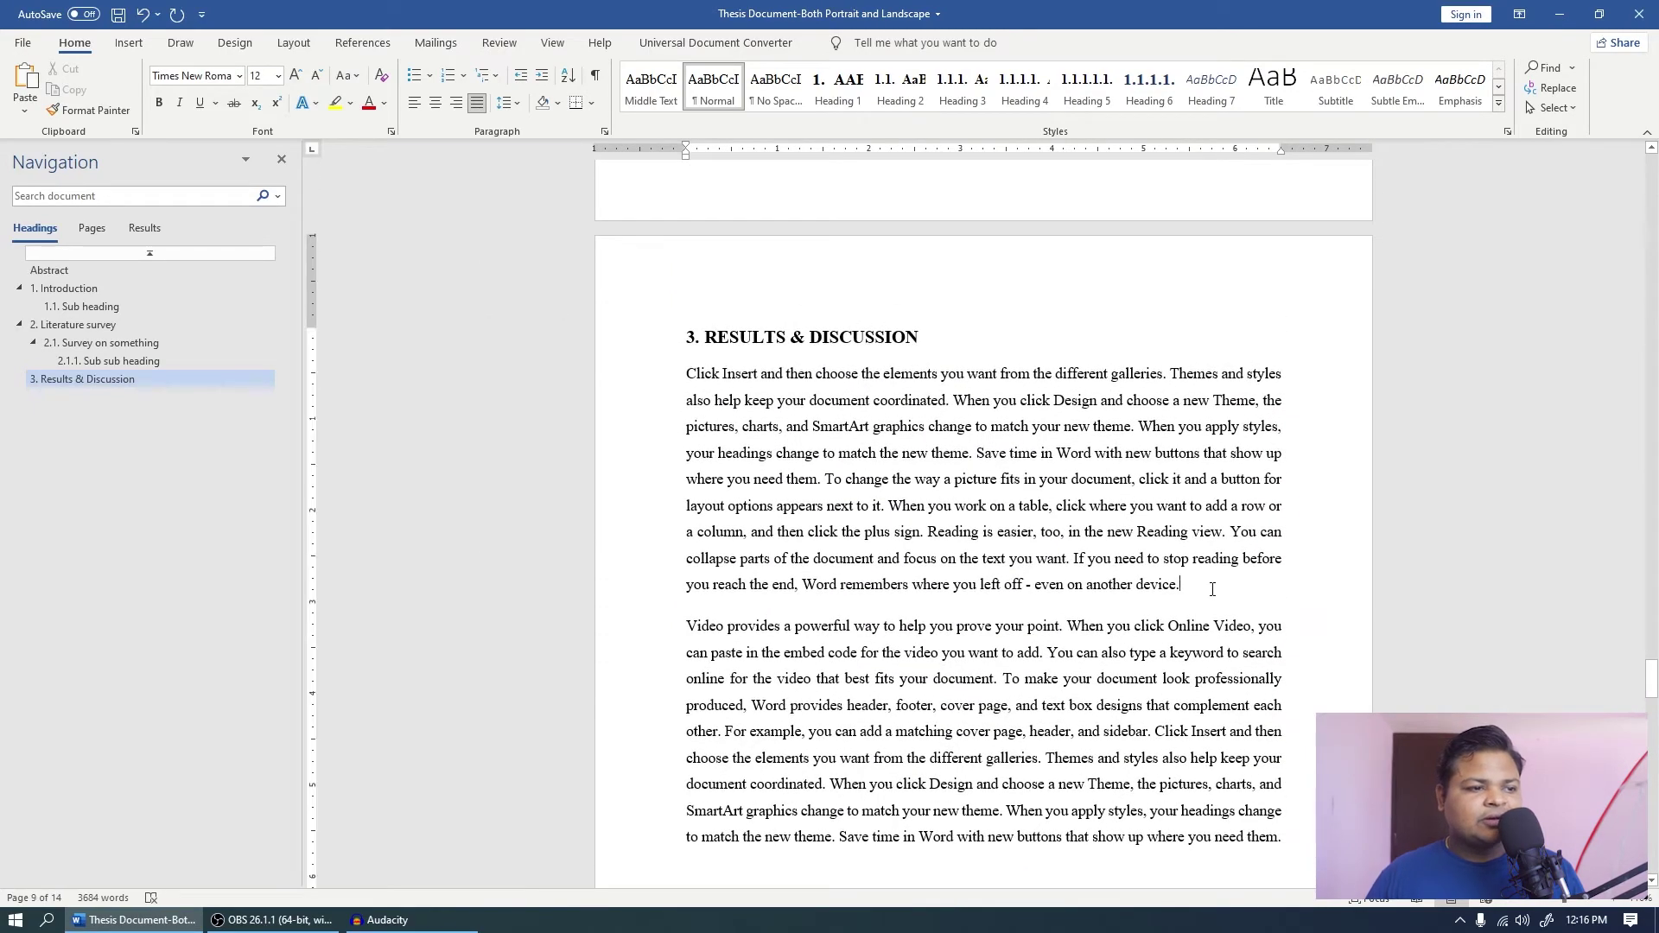
pyautogui.press('Return')
pyautogui.scroll(-2, 859, 437)
pyautogui.scroll(-10, 898, 466)
pyautogui.scroll(-2, 993, 553)
pyautogui.scroll(14, 981, 778)
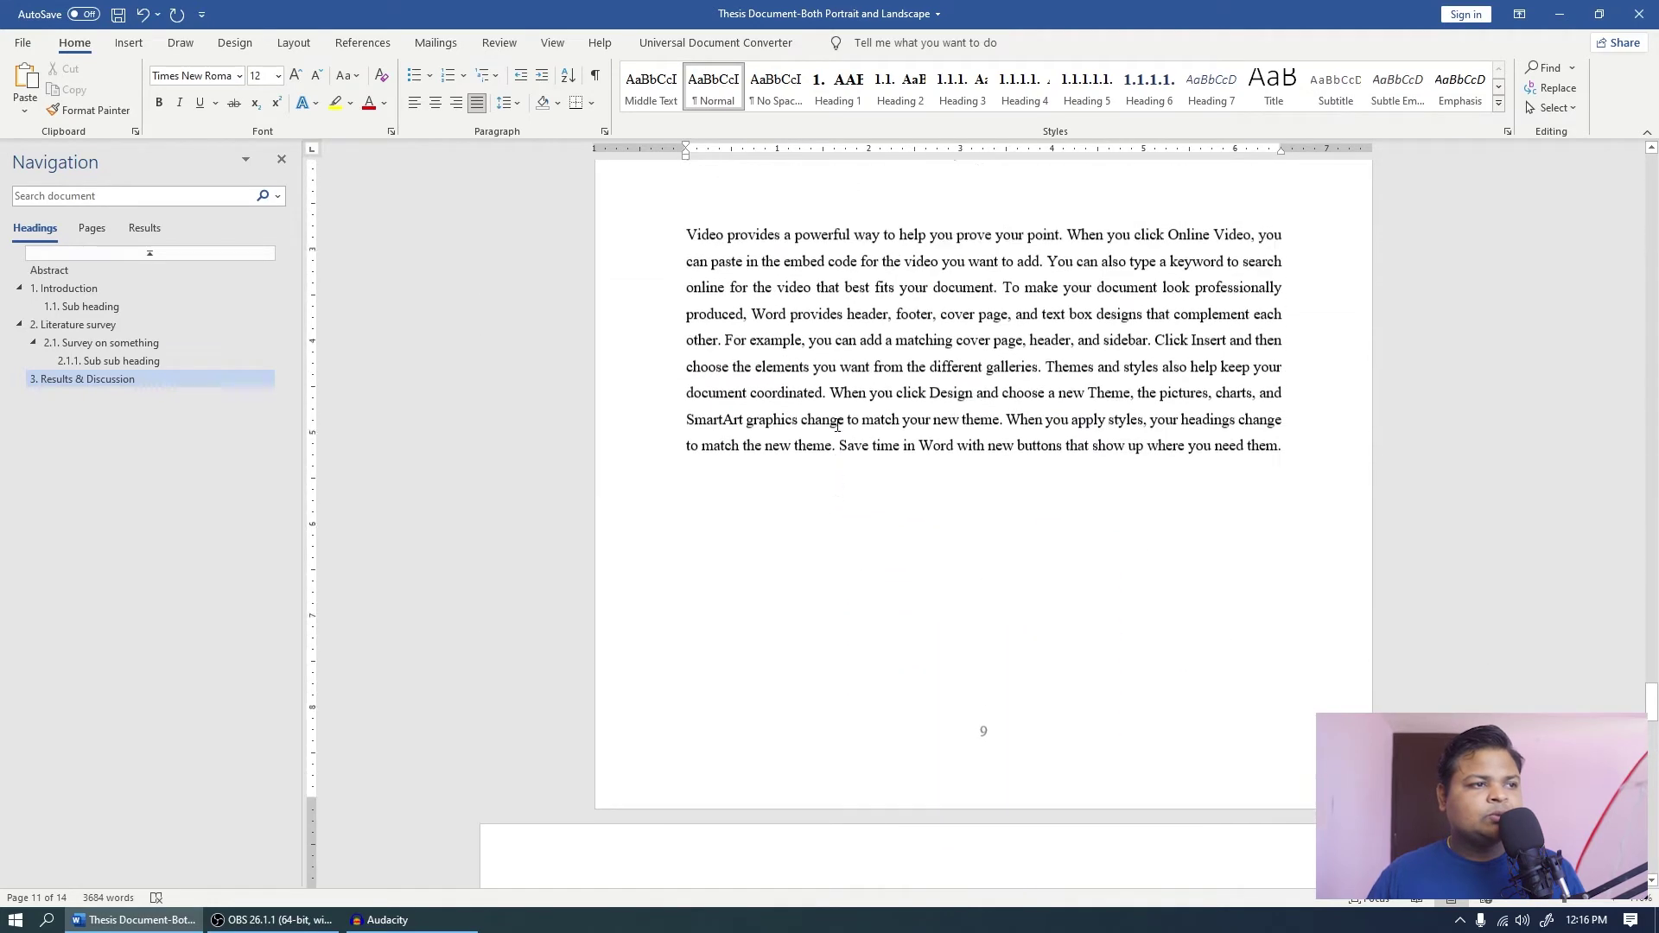
# Insert the stock photo of children in a classroom on the empty line.
pyautogui.click(129, 42)
pyautogui.click(204, 117)
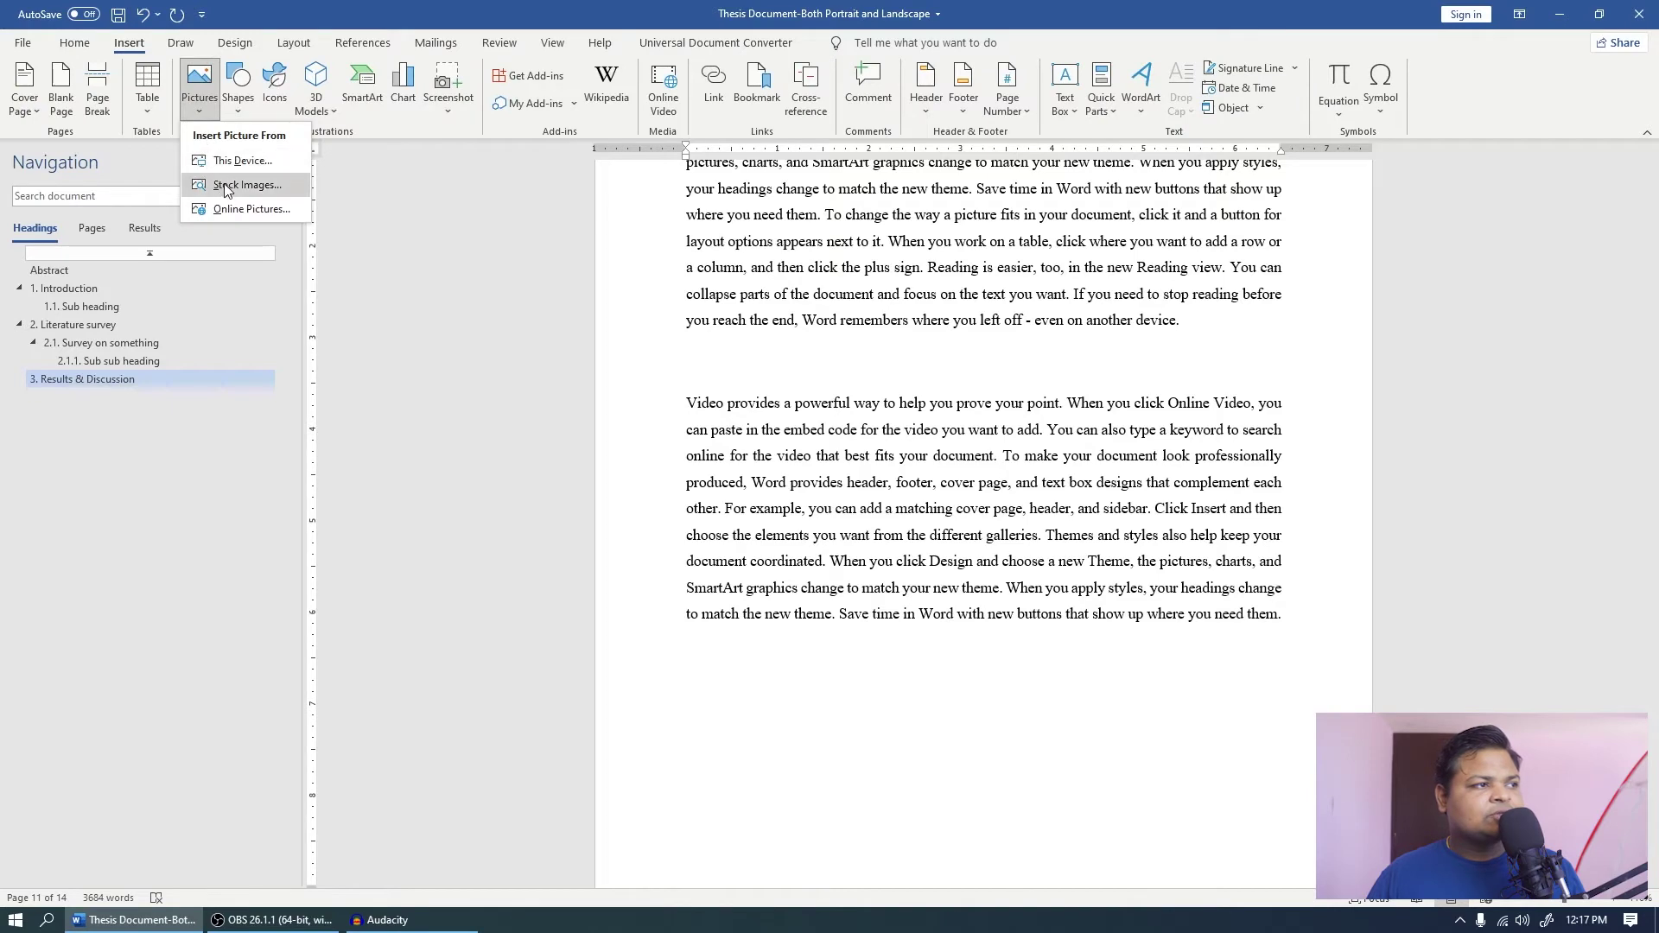
pyautogui.click(226, 182)
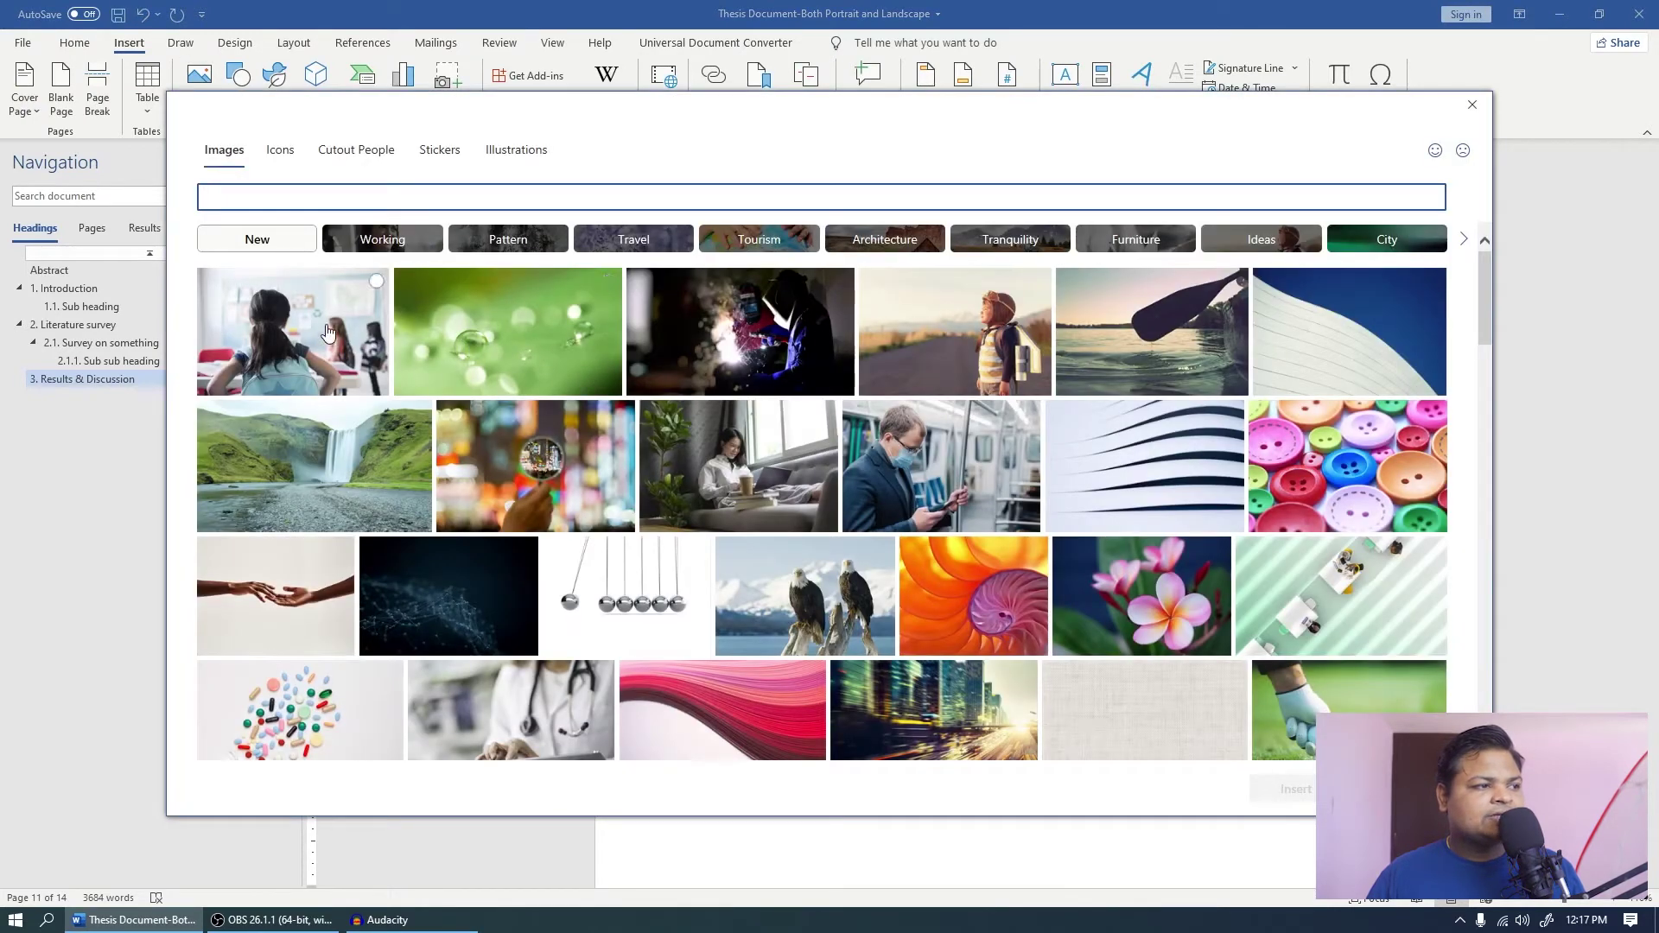
pyautogui.click(327, 332)
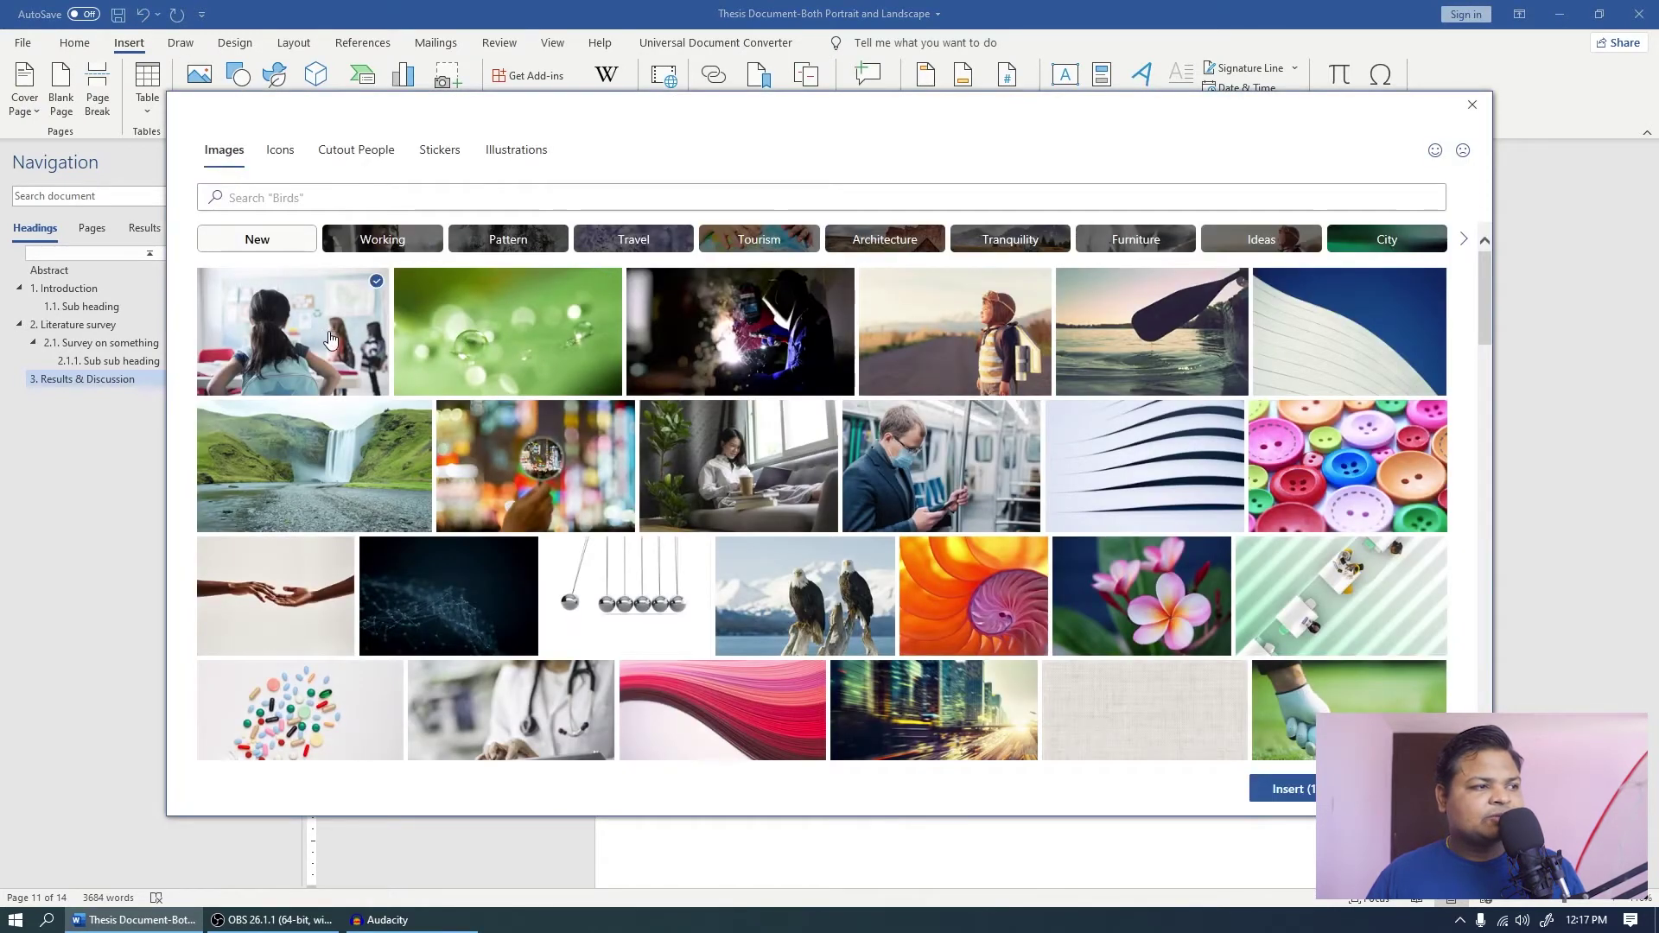
pyautogui.click(1290, 789)
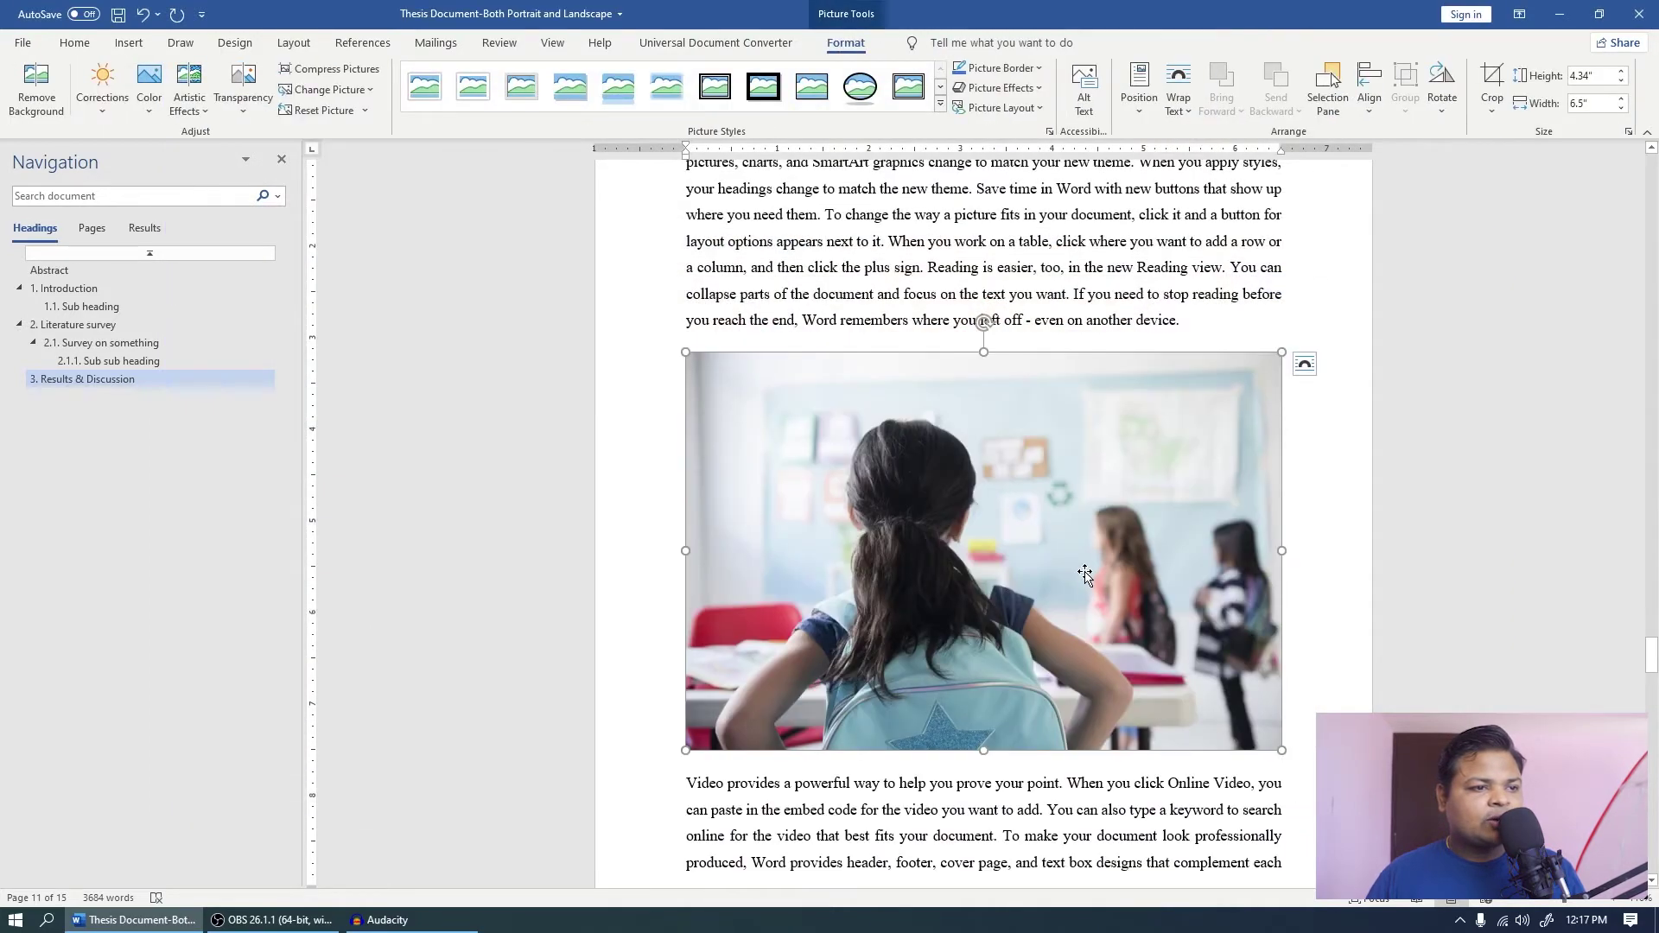
# Caption the classroom photo 'Figure 1. Children in school'.
pyautogui.rightClick(1086, 579)
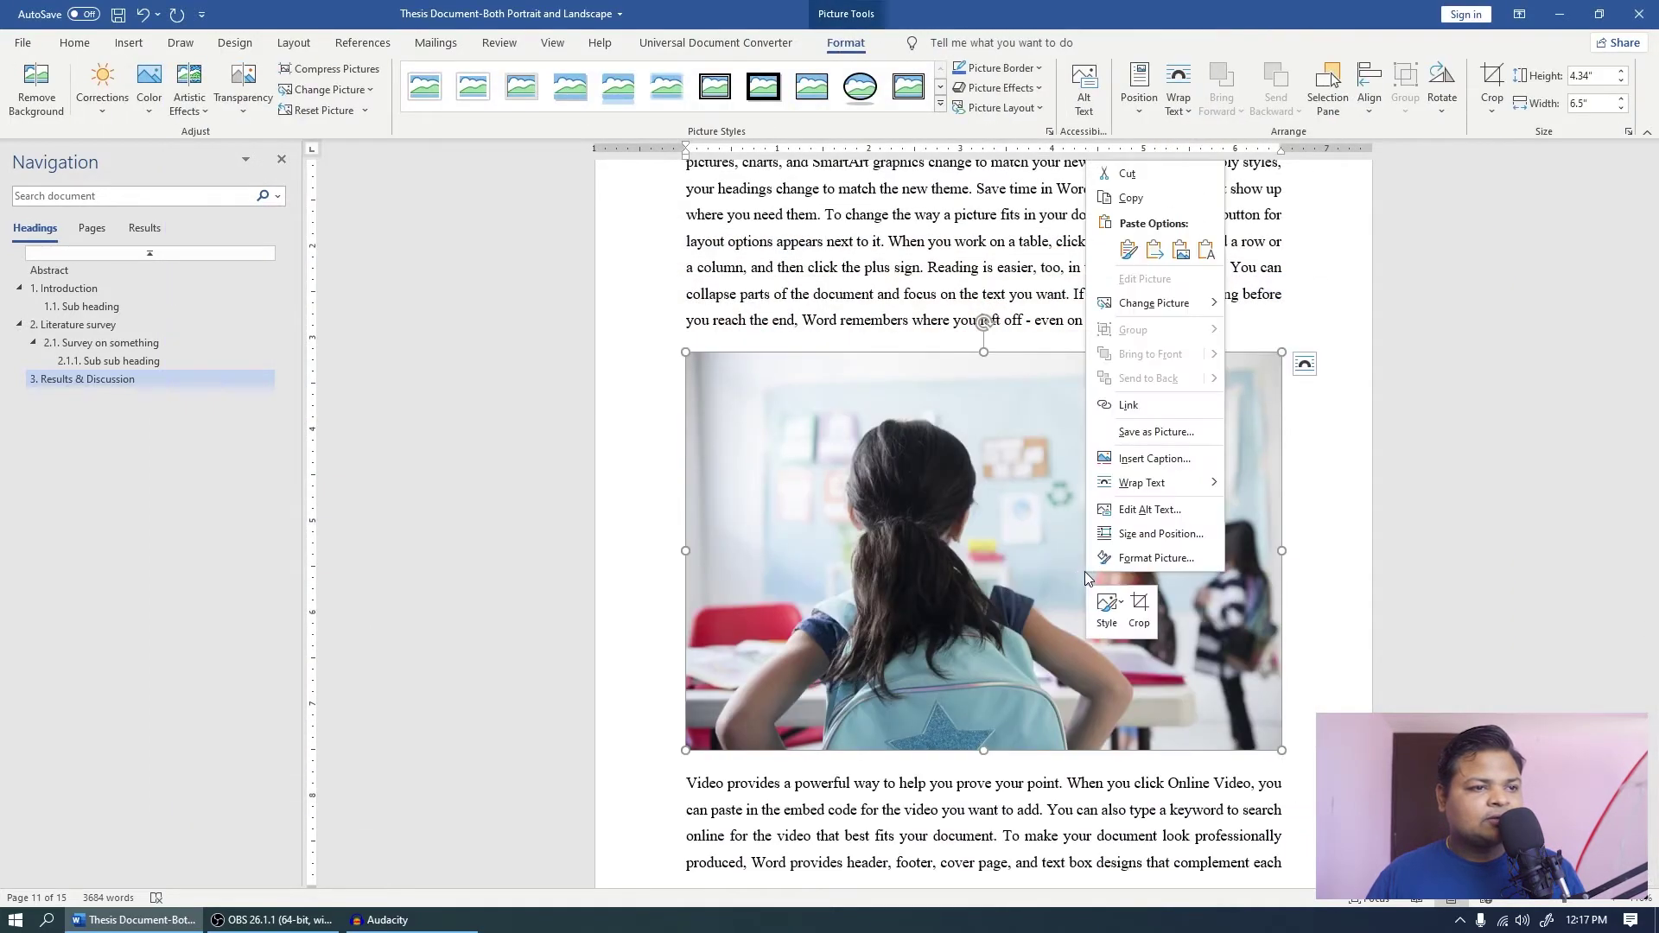
pyautogui.click(1166, 464)
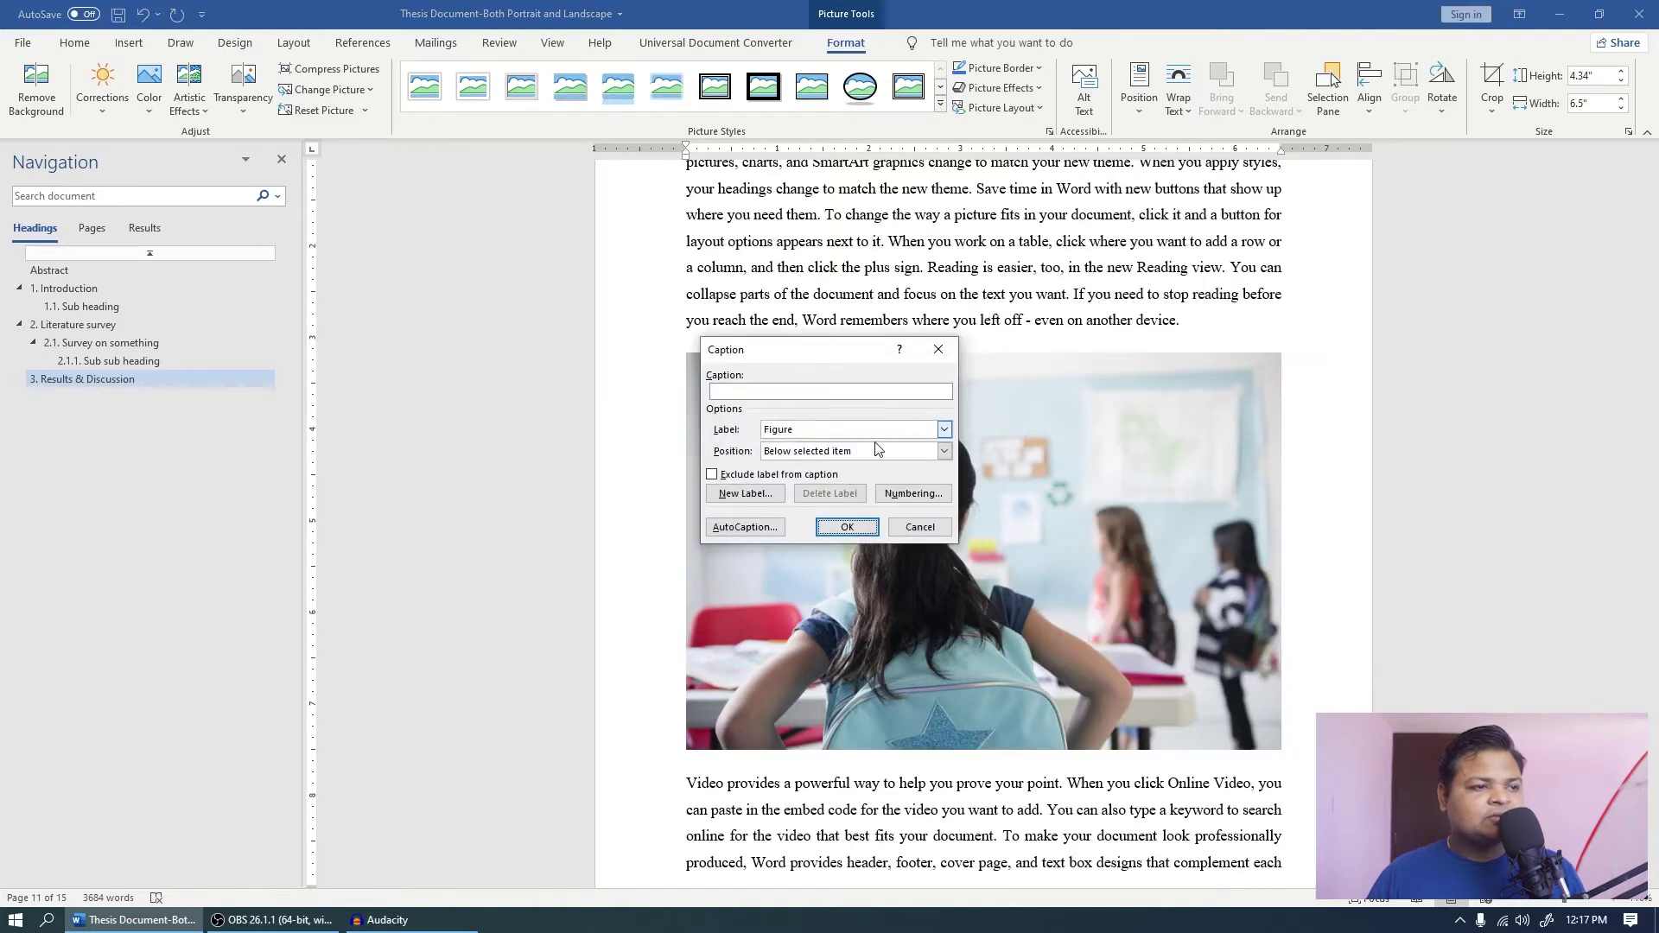
pyautogui.click(846, 527)
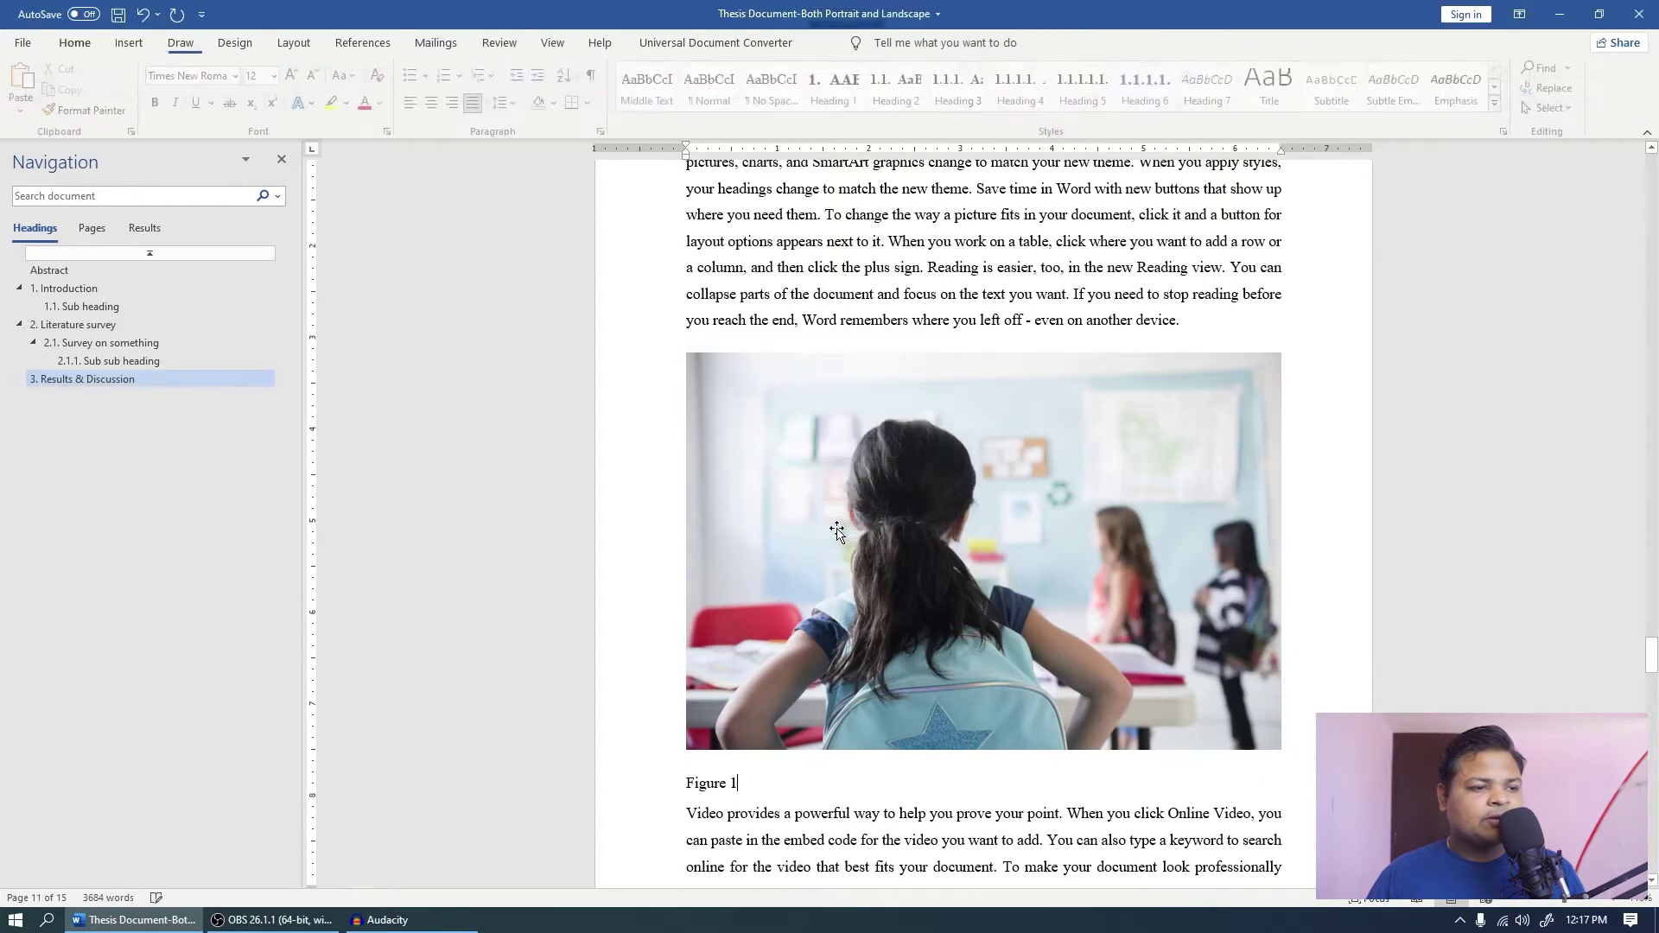
pyautogui.scroll(-2, 858, 634)
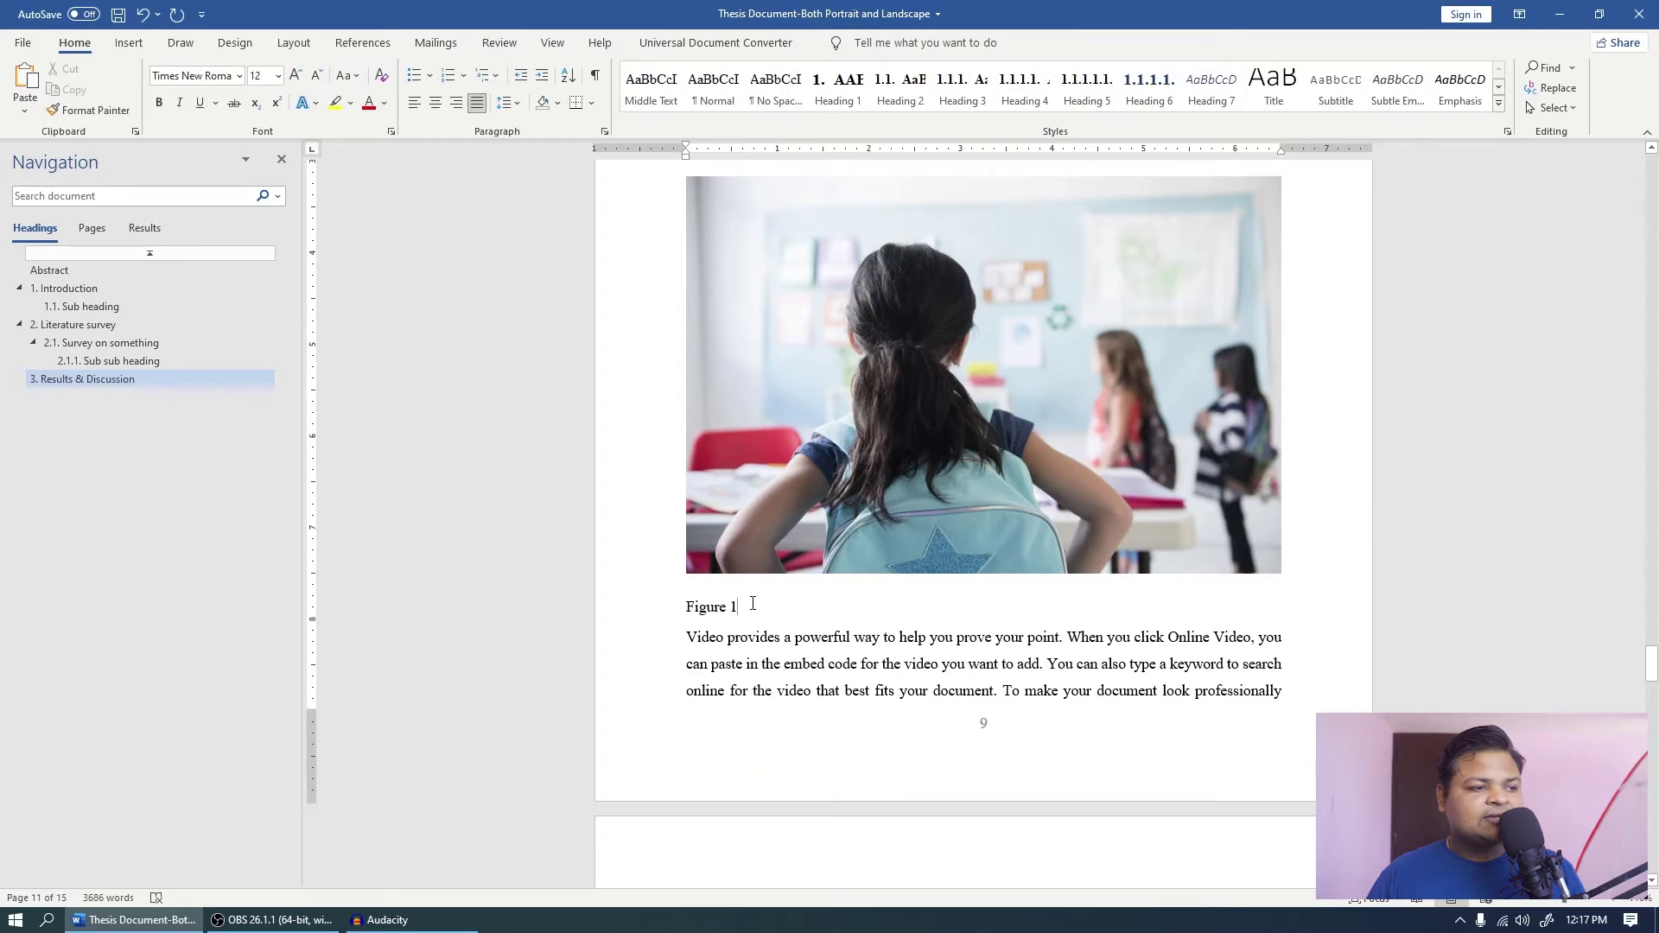
pyautogui.scroll(-3, 750, 609)
pyautogui.scroll(4, 771, 605)
pyautogui.click(744, 651)
pyautogui.write('. ')
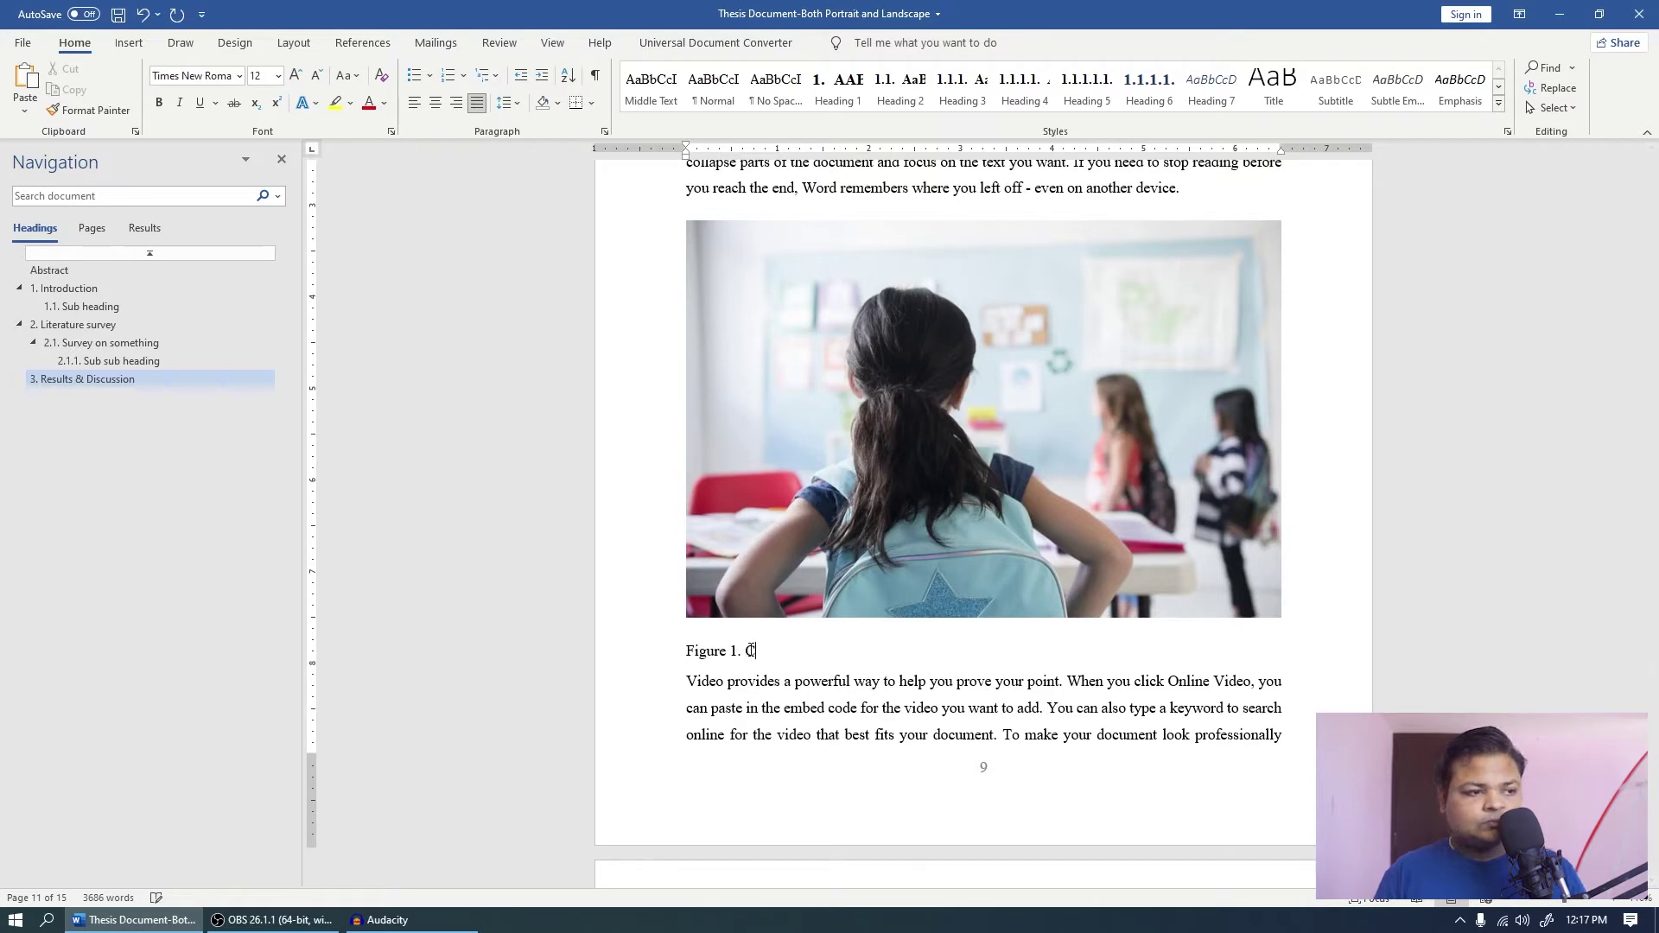
pyautogui.write('Chir')
pyautogui.press('BackSpace')
pyautogui.write('ldren in ')
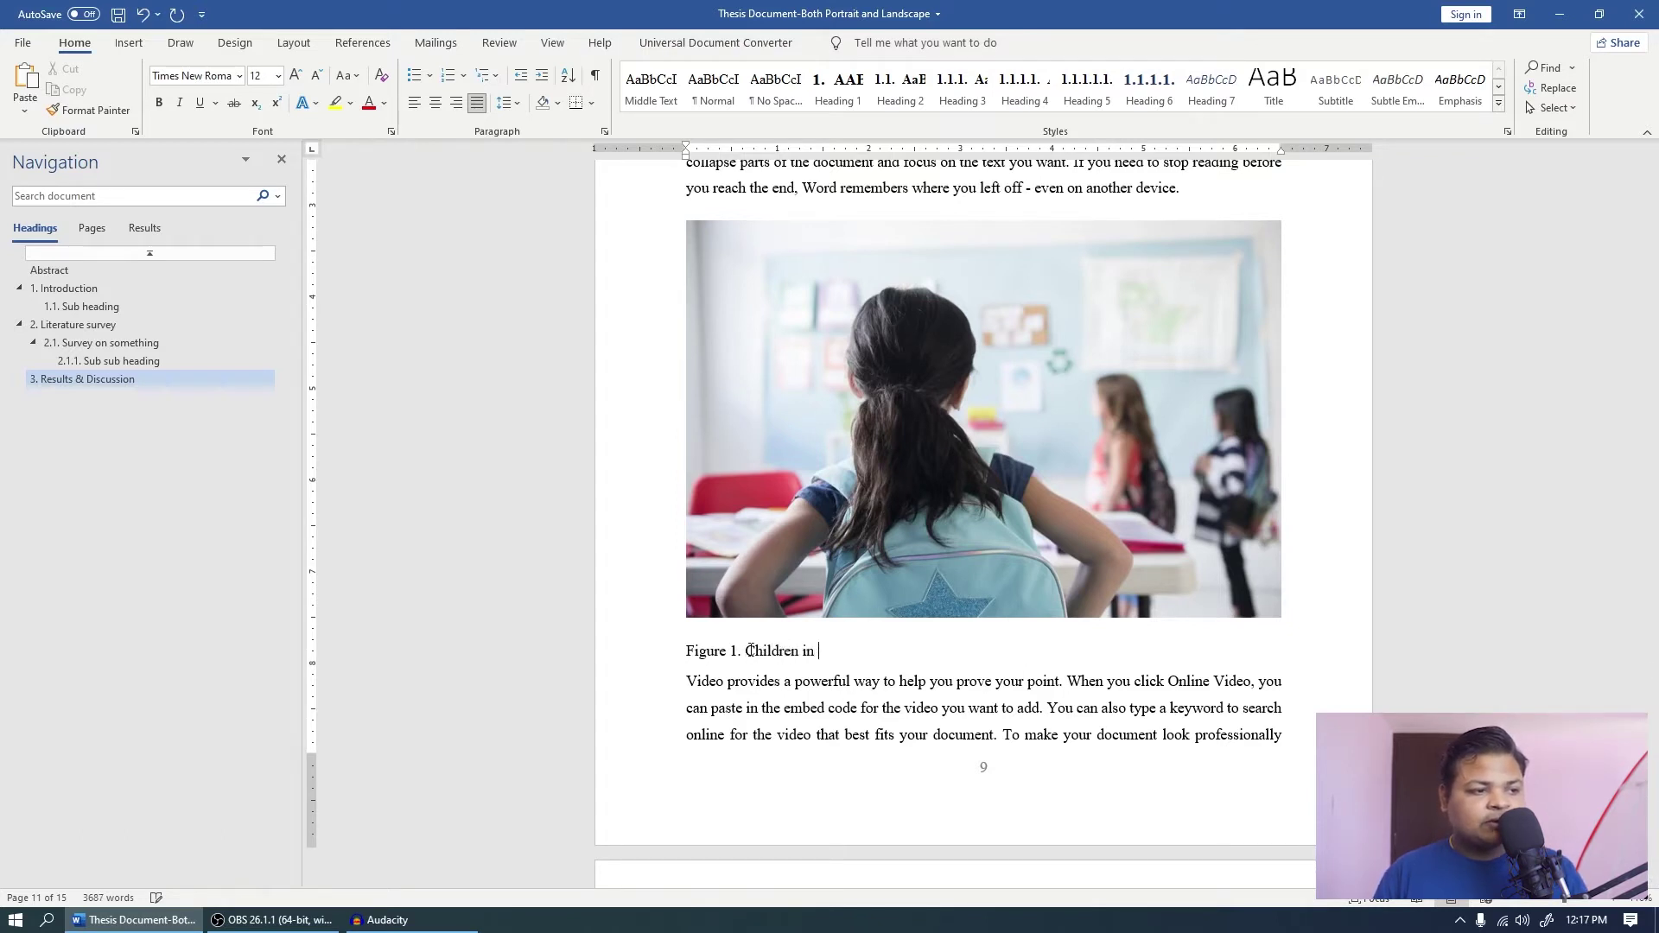
pyautogui.write('school')
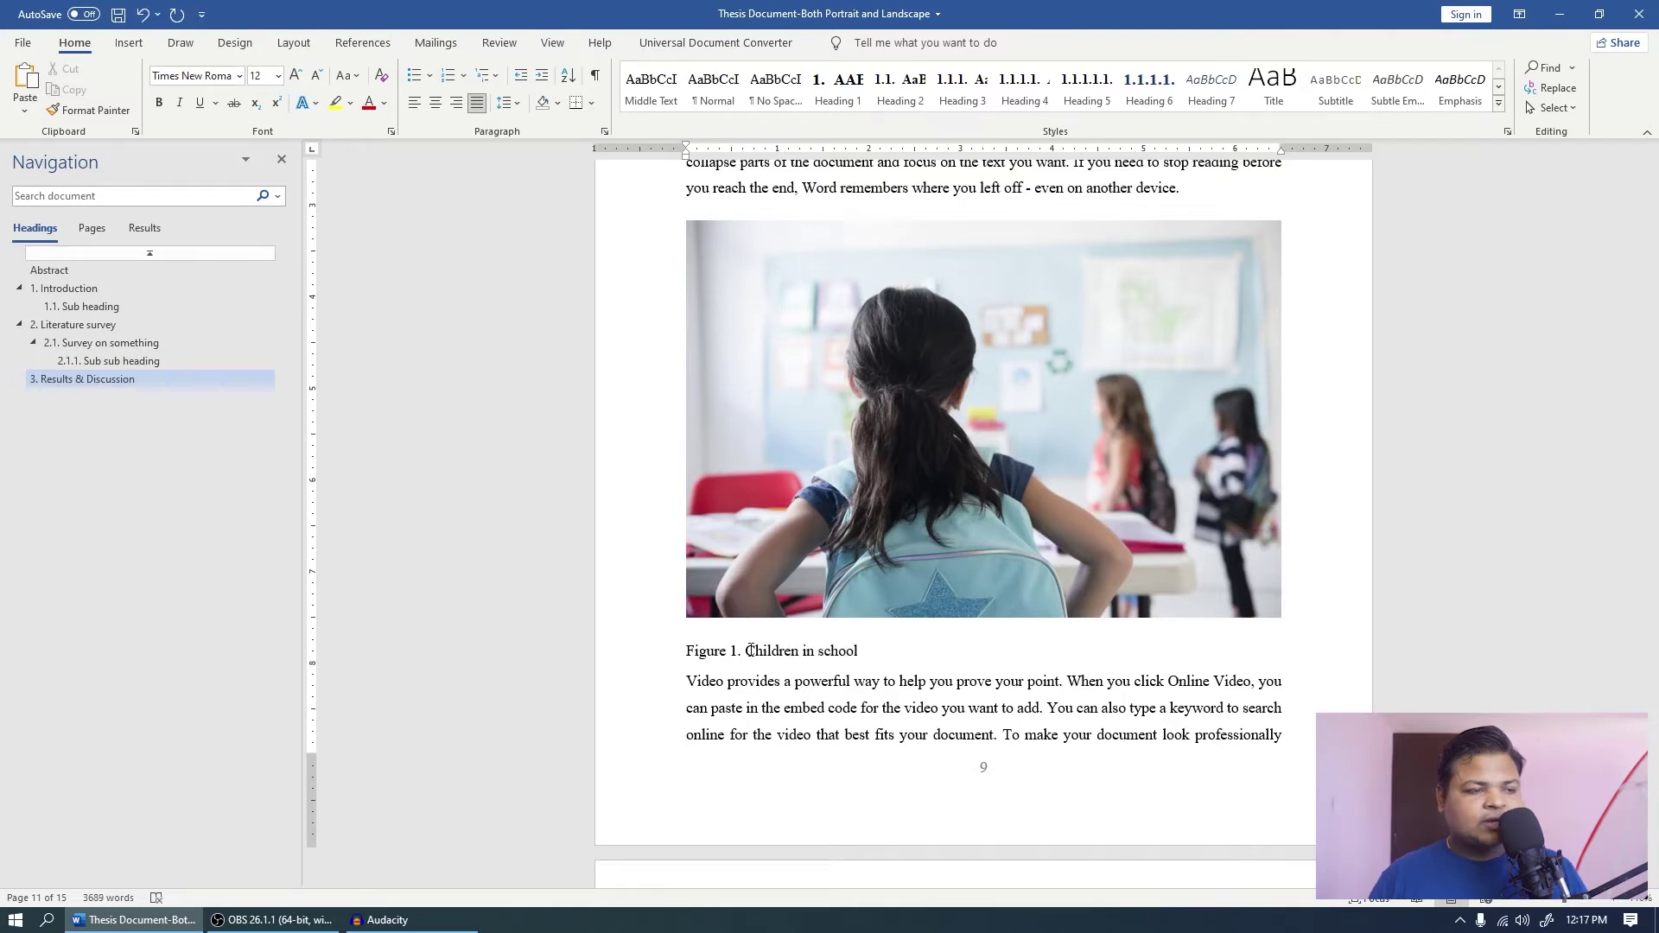
# Apply the Caption style to the Figure 1 caption.
pyautogui.click(1499, 103)
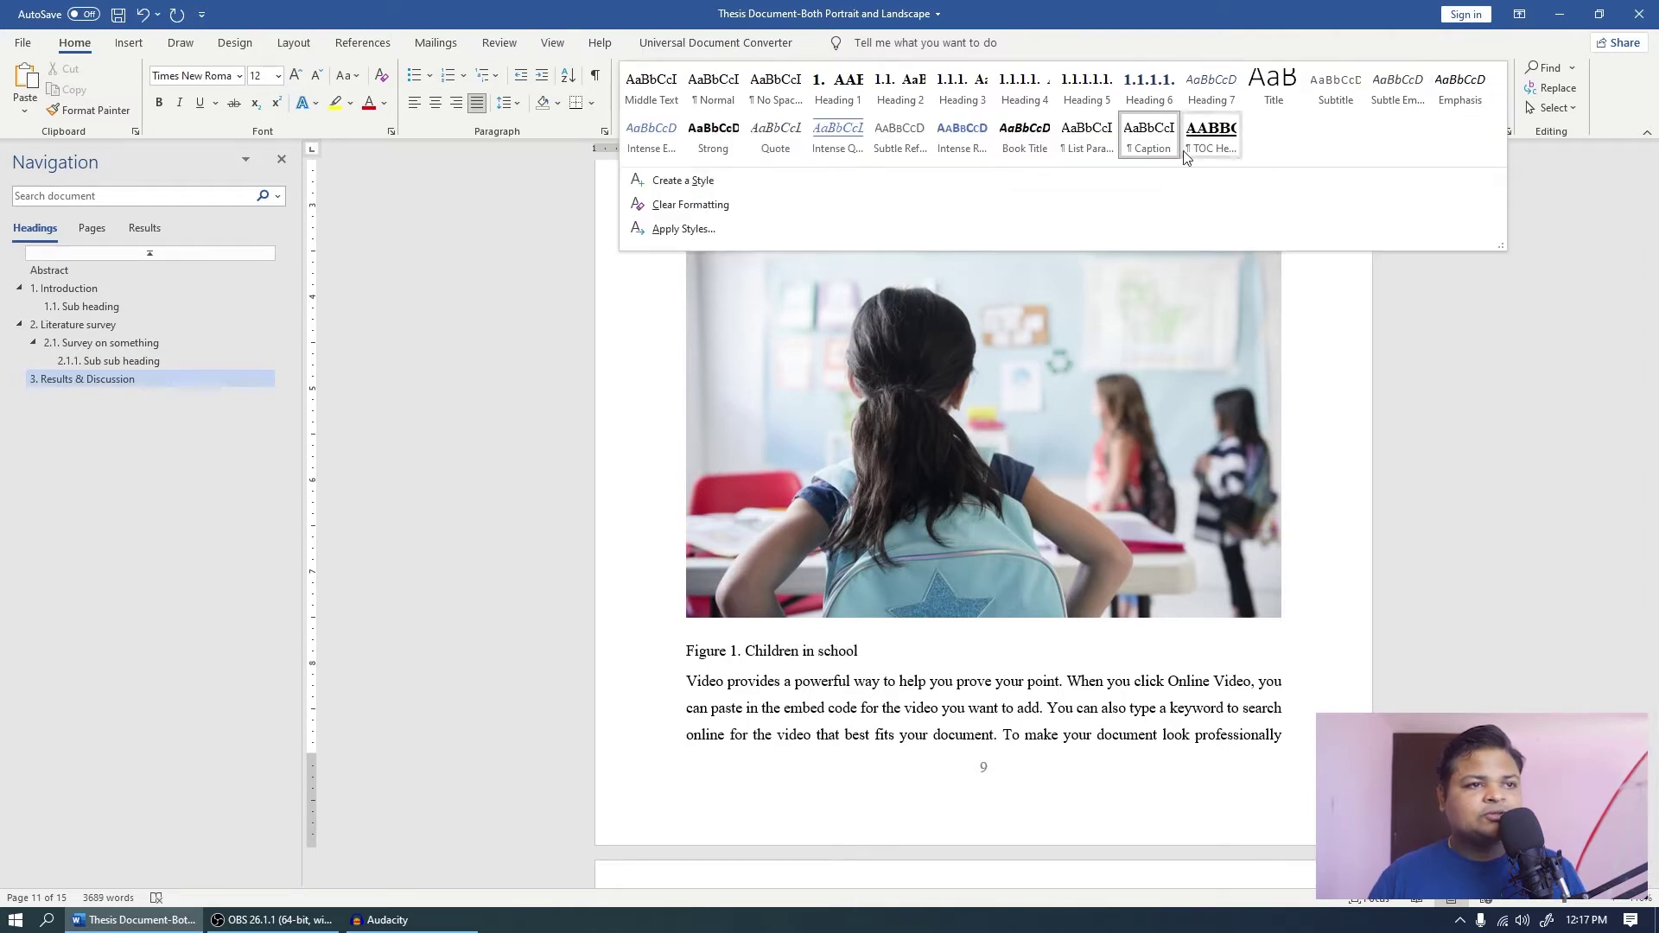
pyautogui.click(1151, 136)
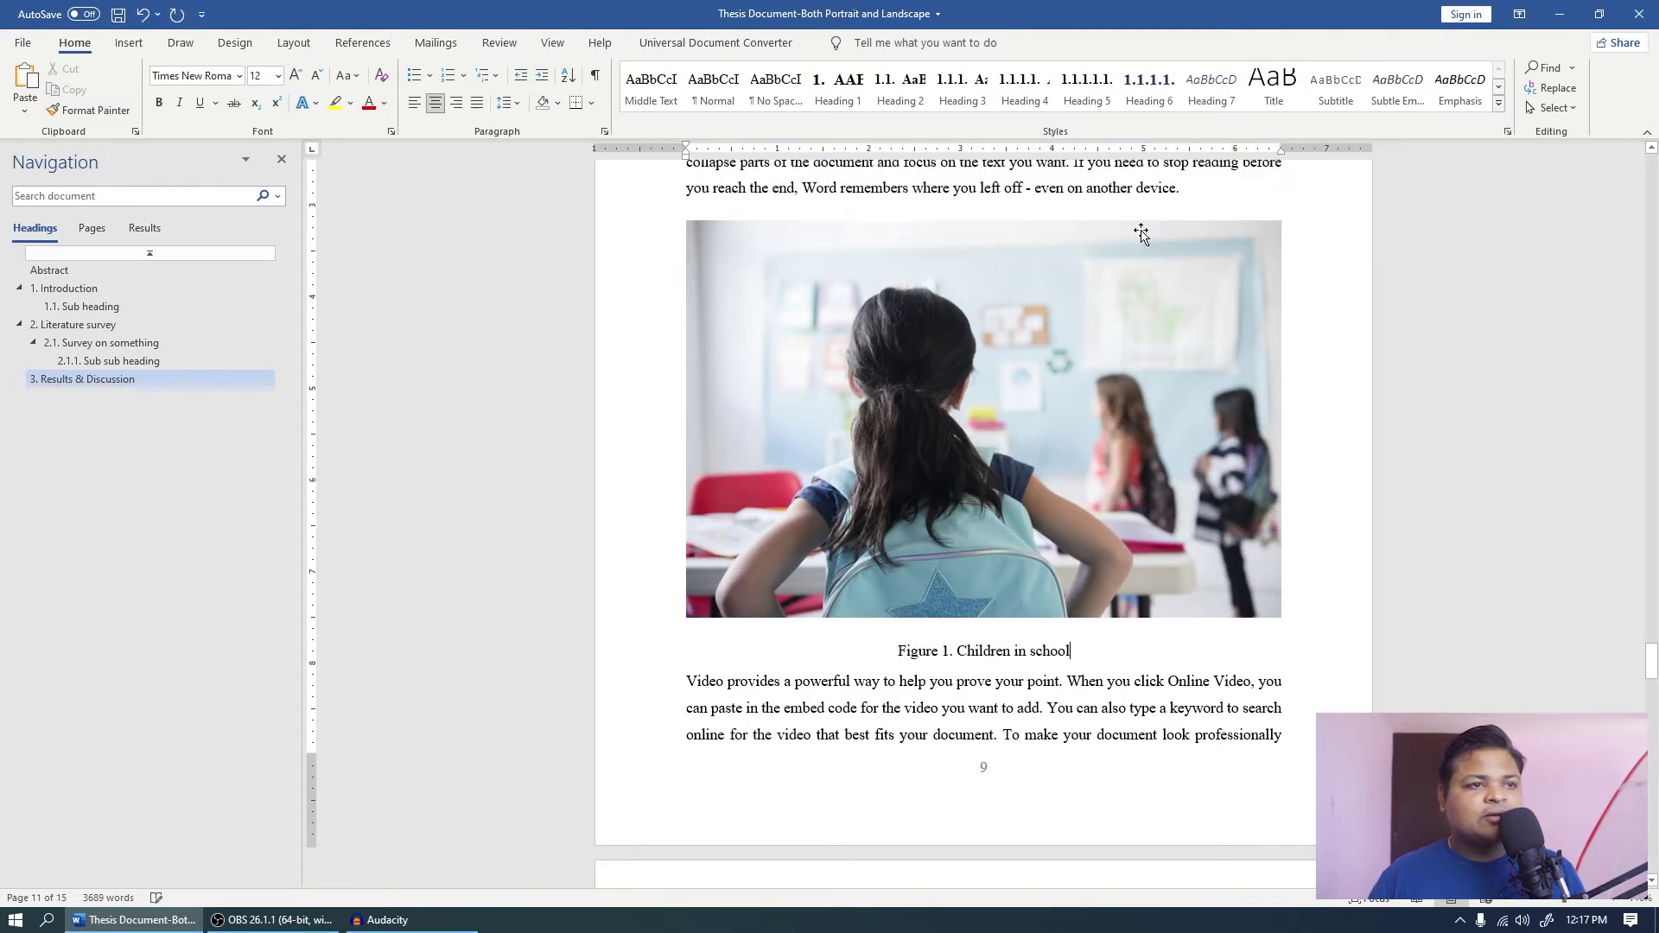
pyautogui.click(1113, 675)
# Scroll through the document to check the later figures are renumbered 2 and 3.
pyautogui.scroll(-1, 1116, 682)
pyautogui.scroll(4, 1123, 661)
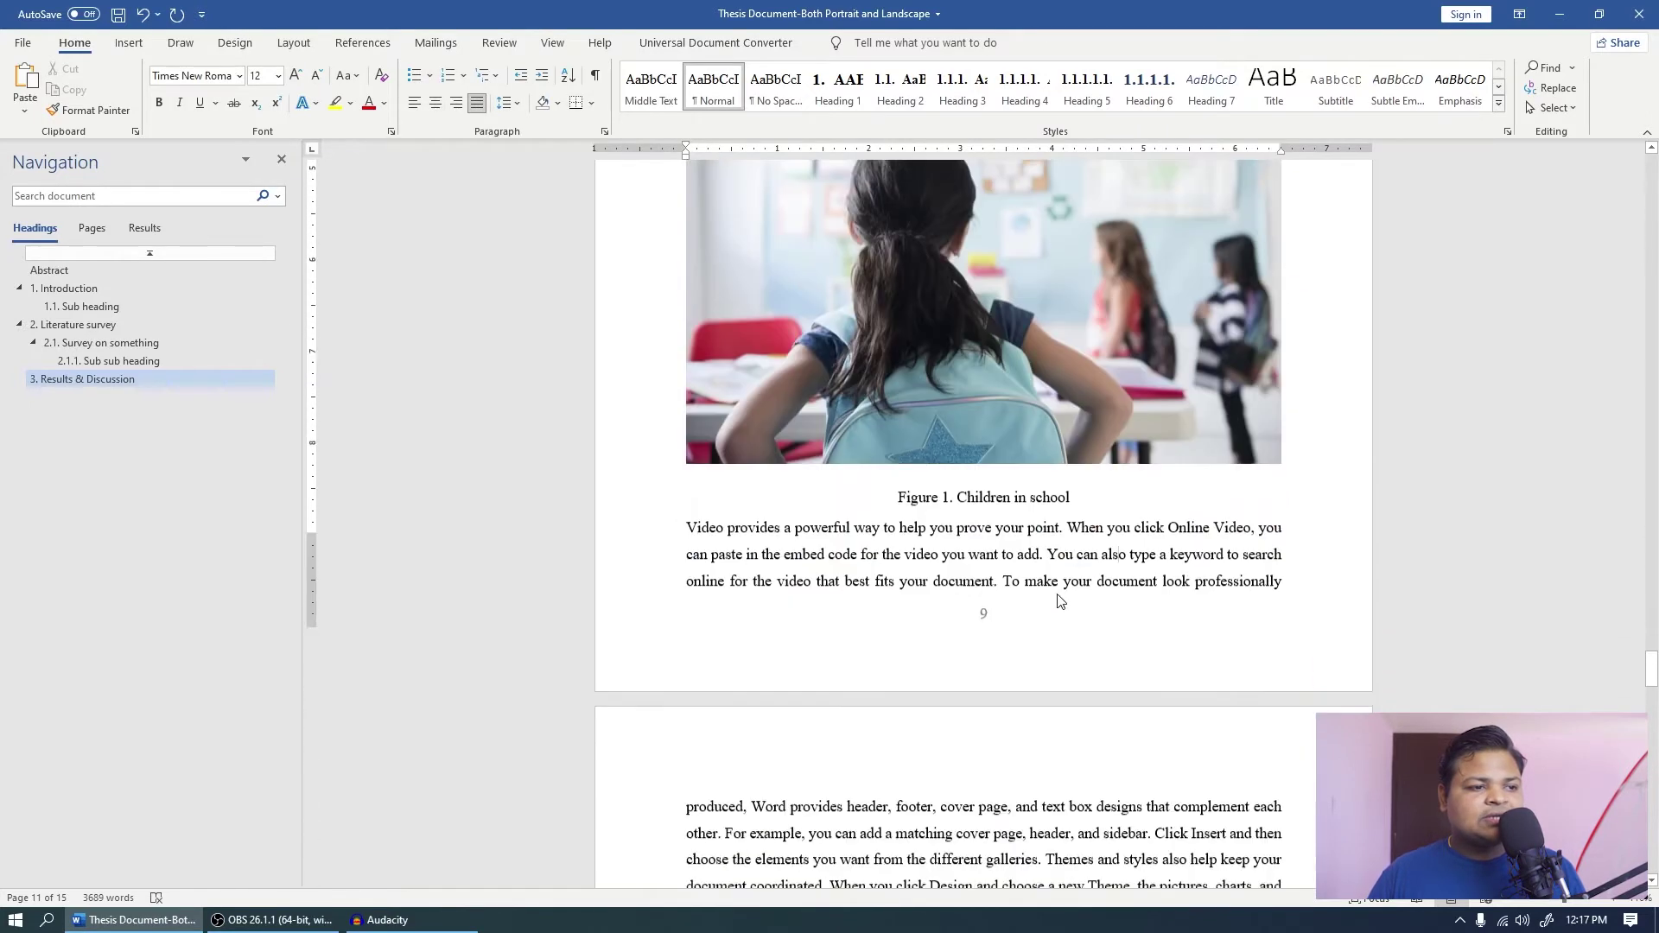
pyautogui.scroll(-15, 981, 544)
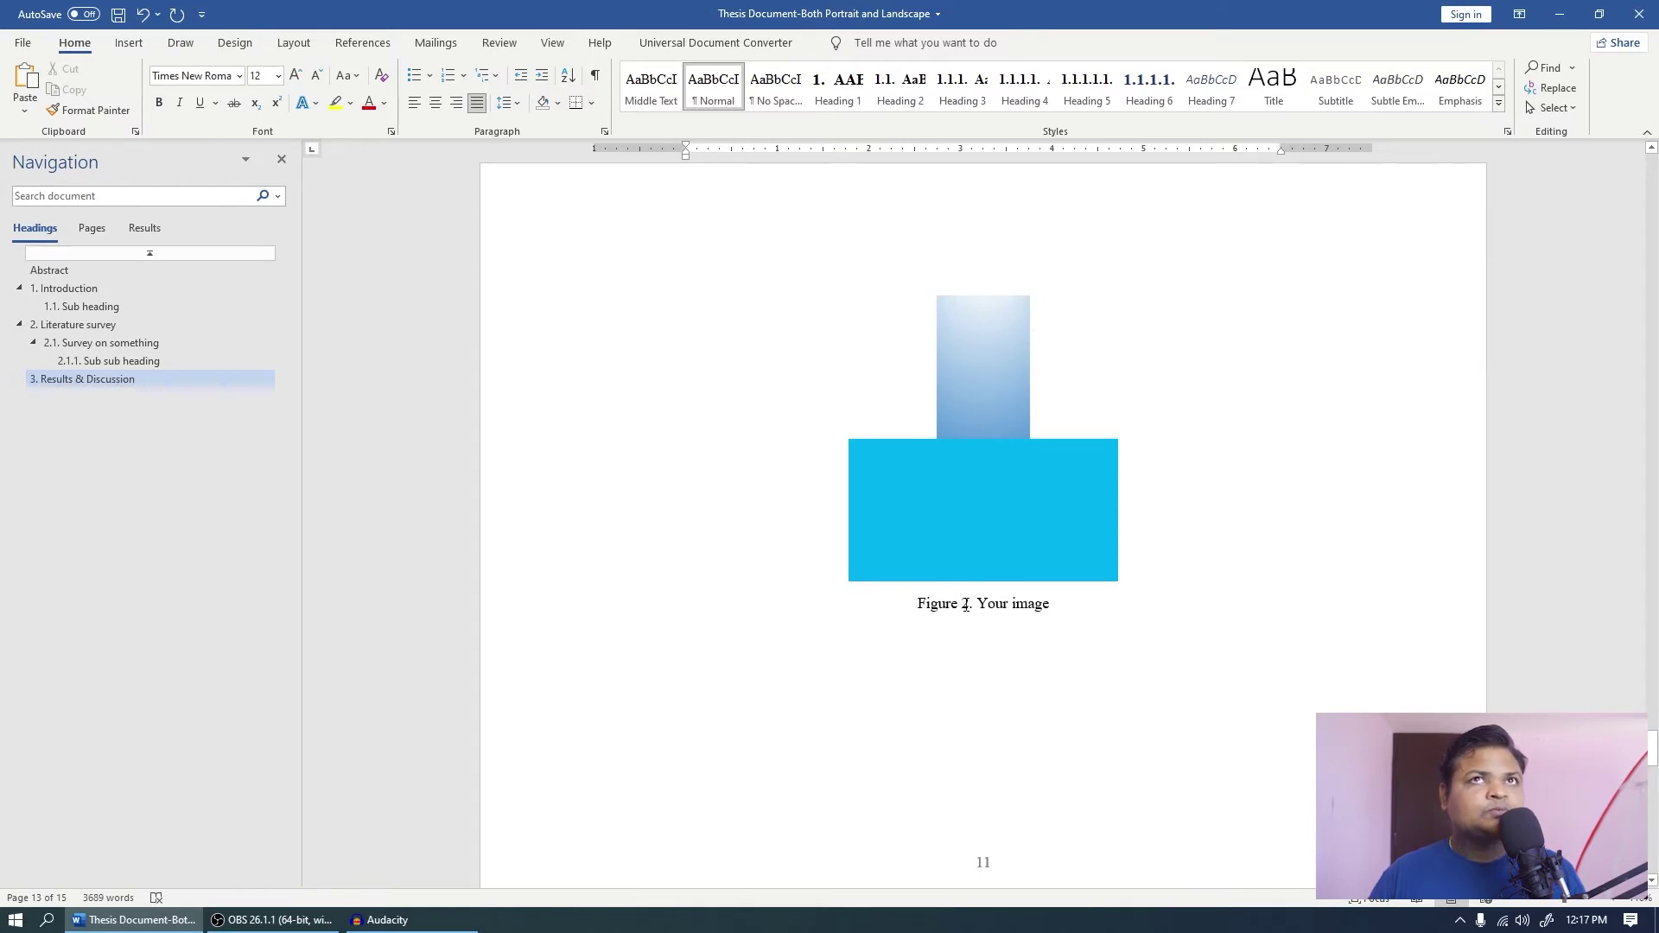
pyautogui.scroll(-12, 968, 605)
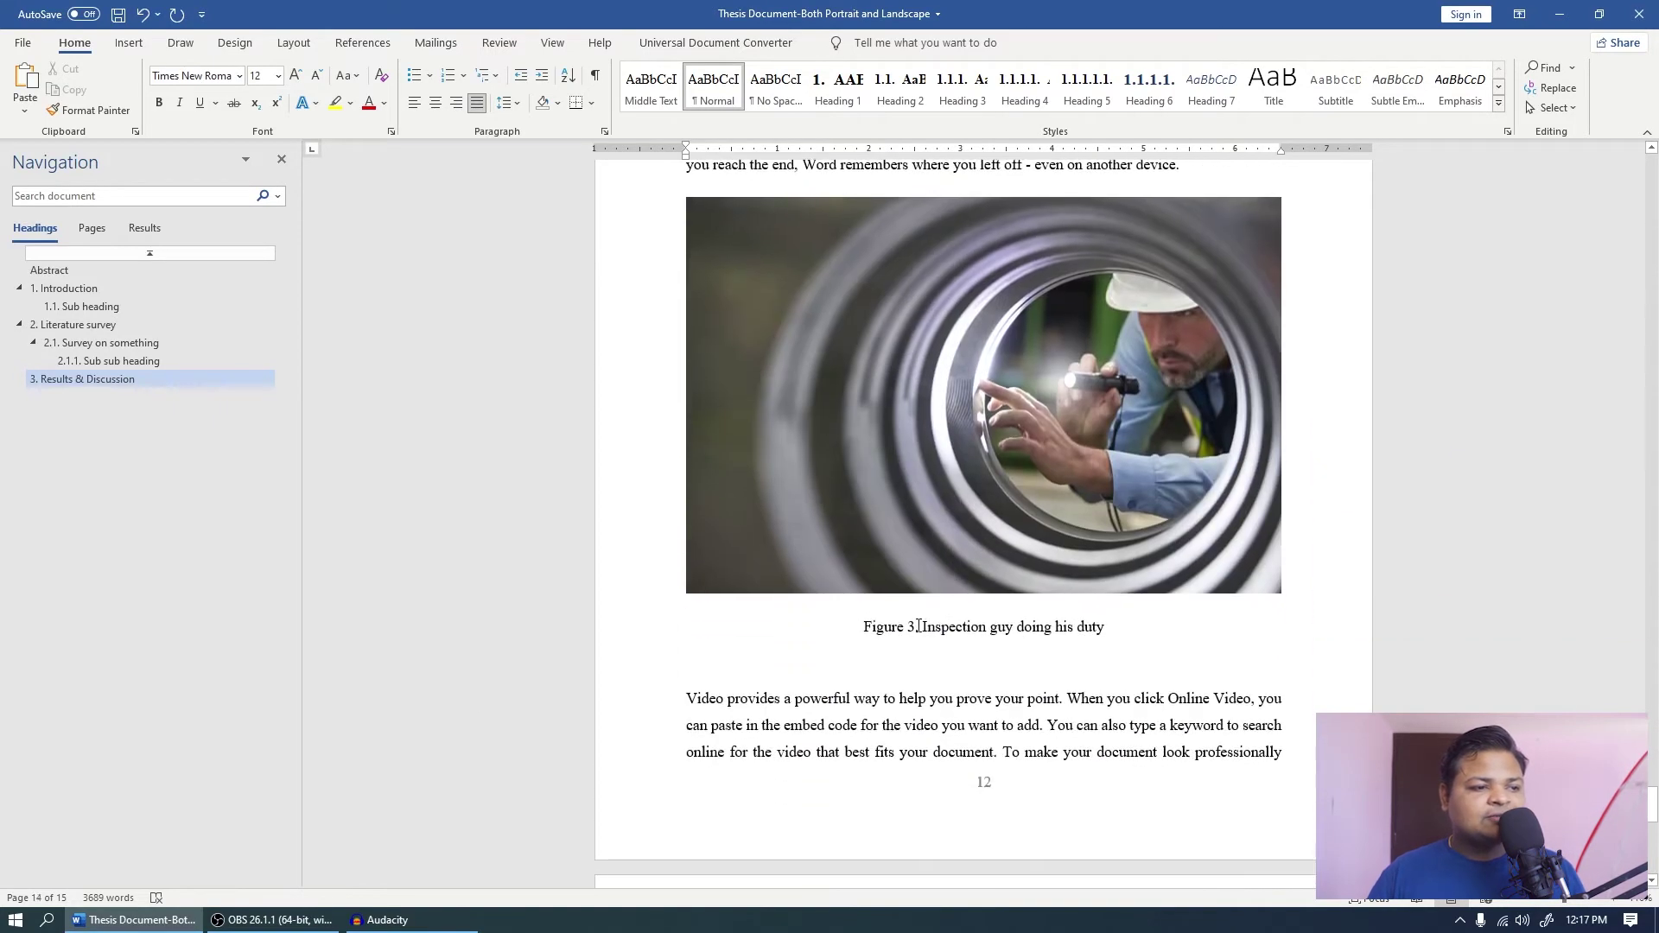
pyautogui.scroll(20, 993, 561)
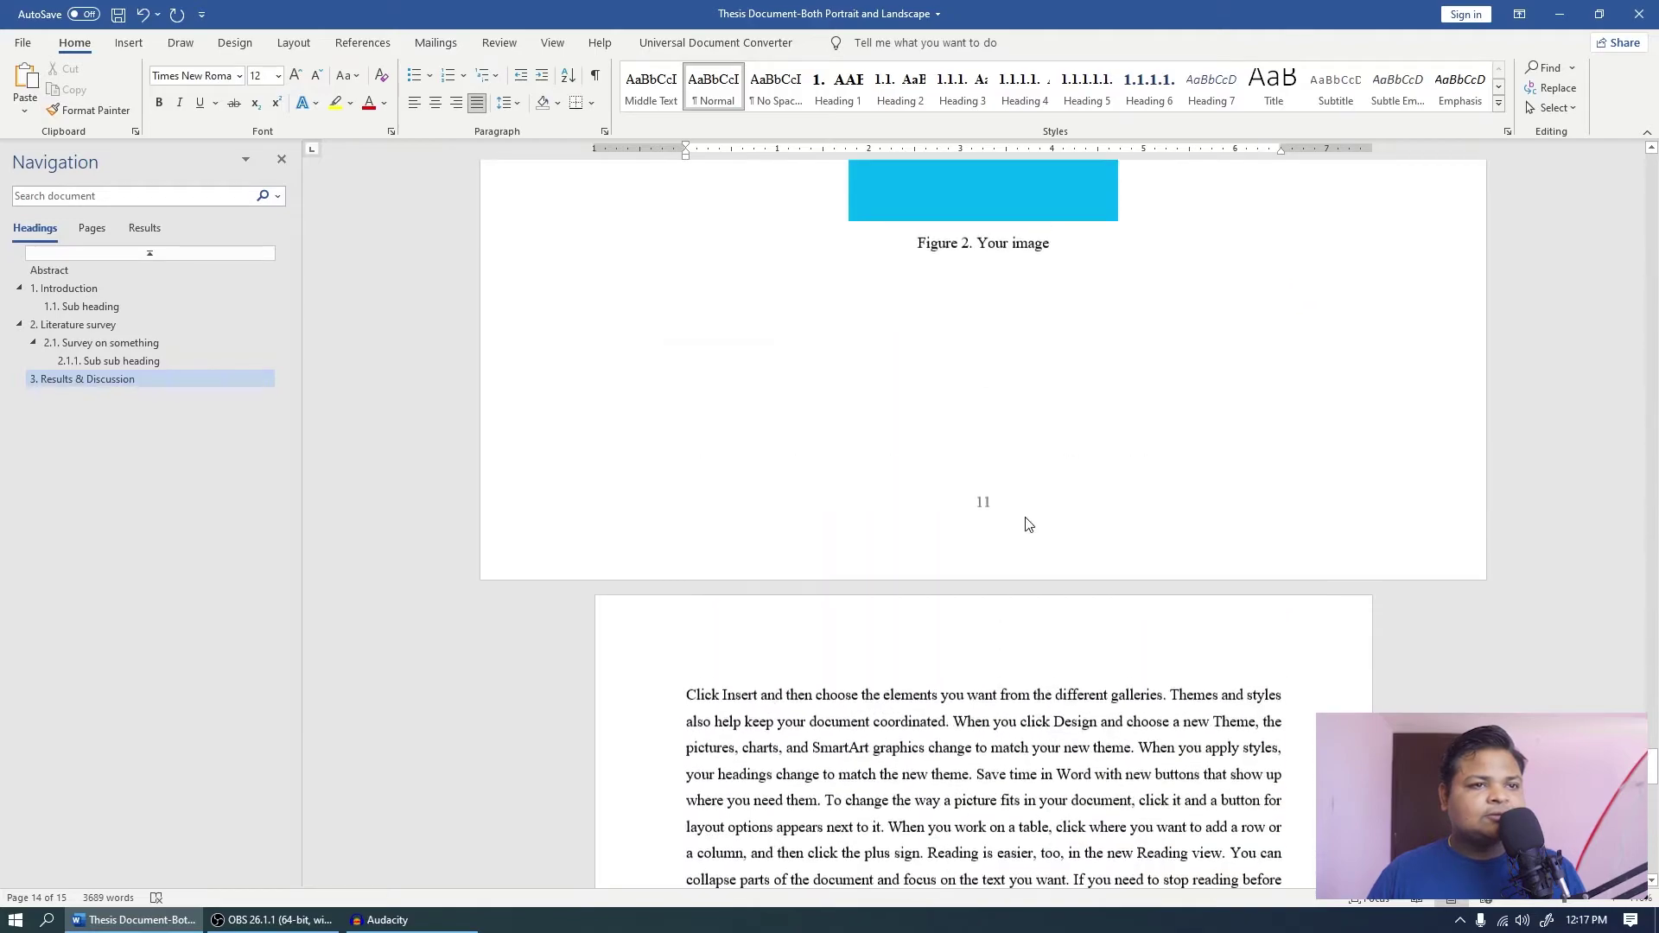
pyautogui.scroll(10, 1042, 505)
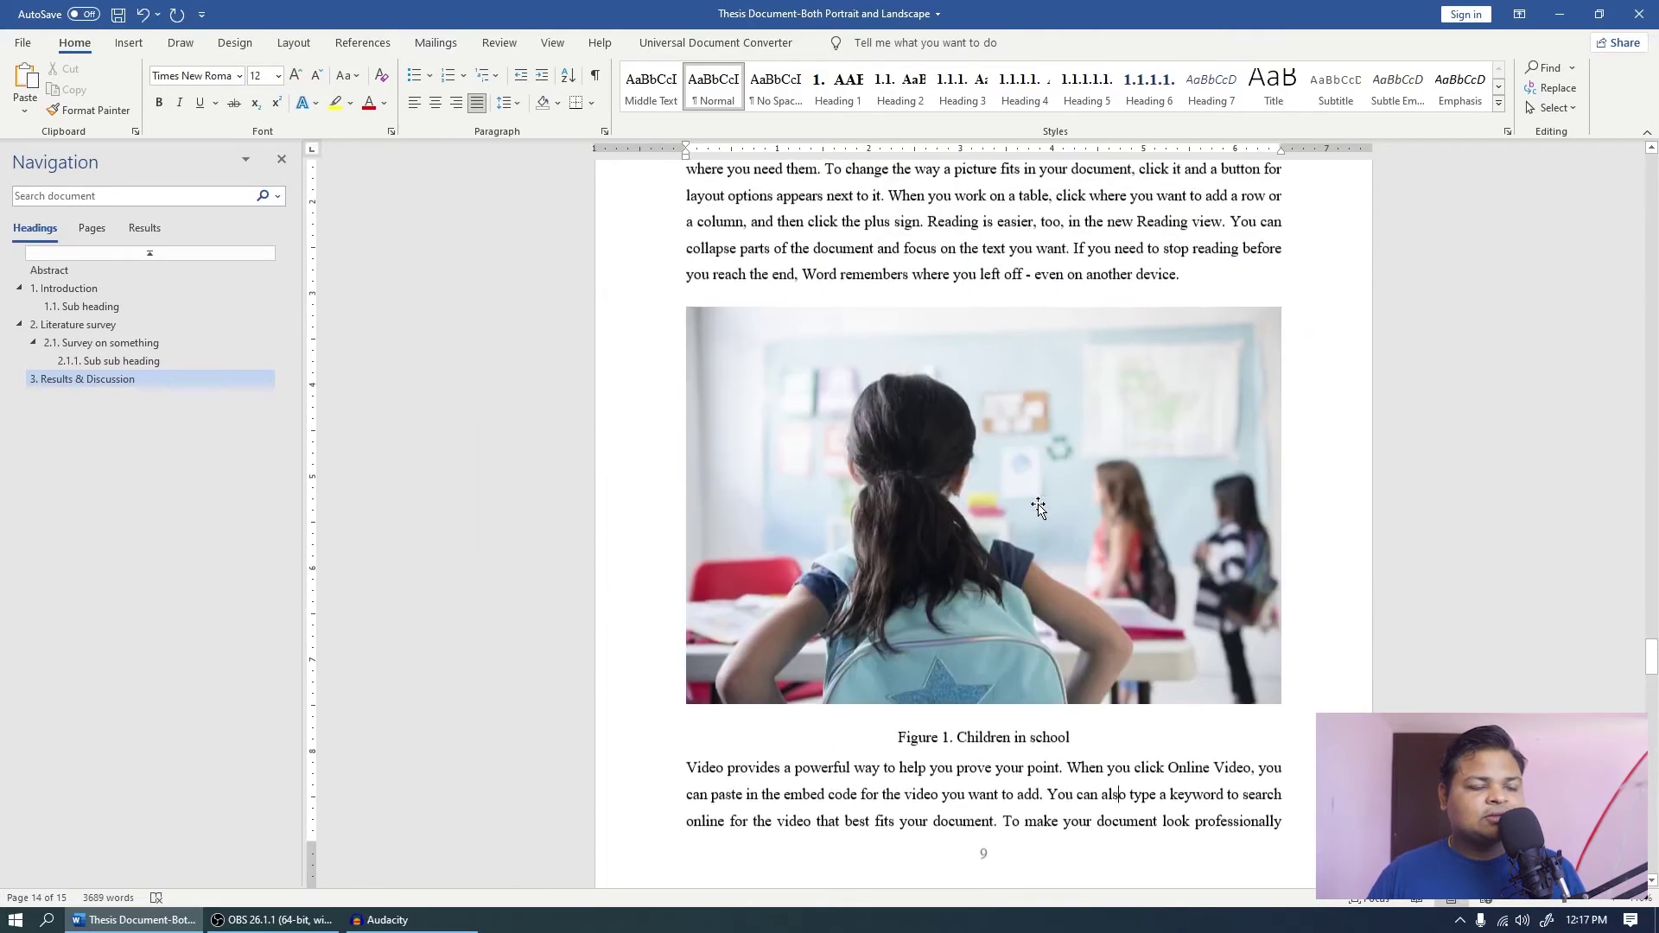
pyautogui.scroll(15, 1036, 503)
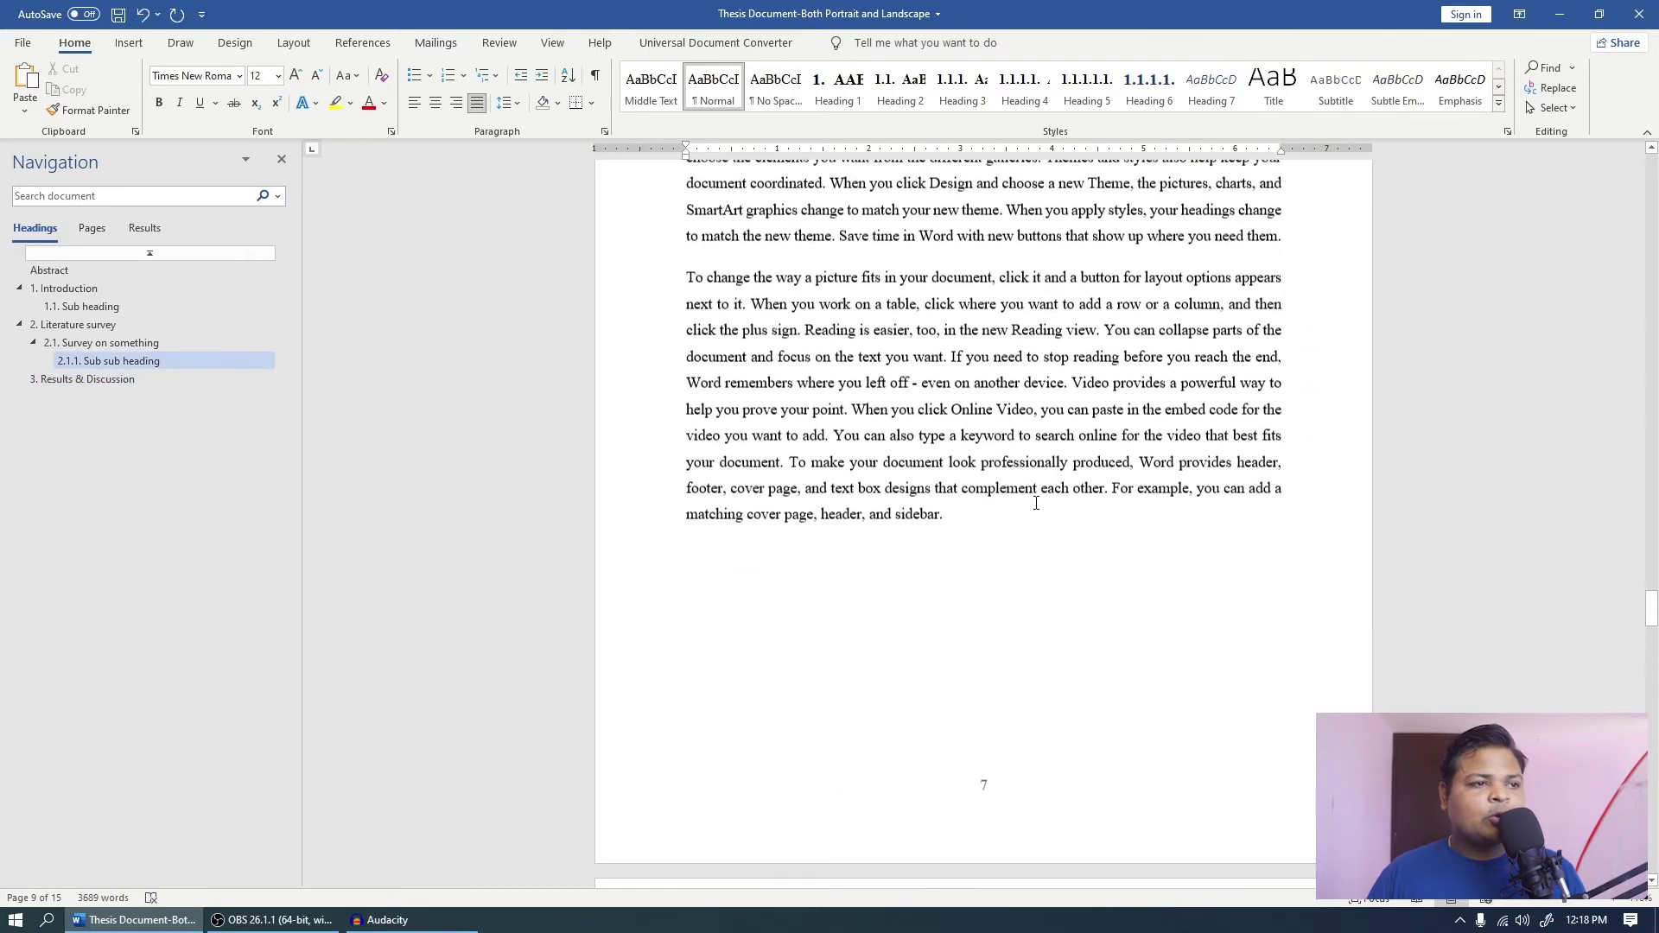
pyautogui.scroll(1, 1036, 504)
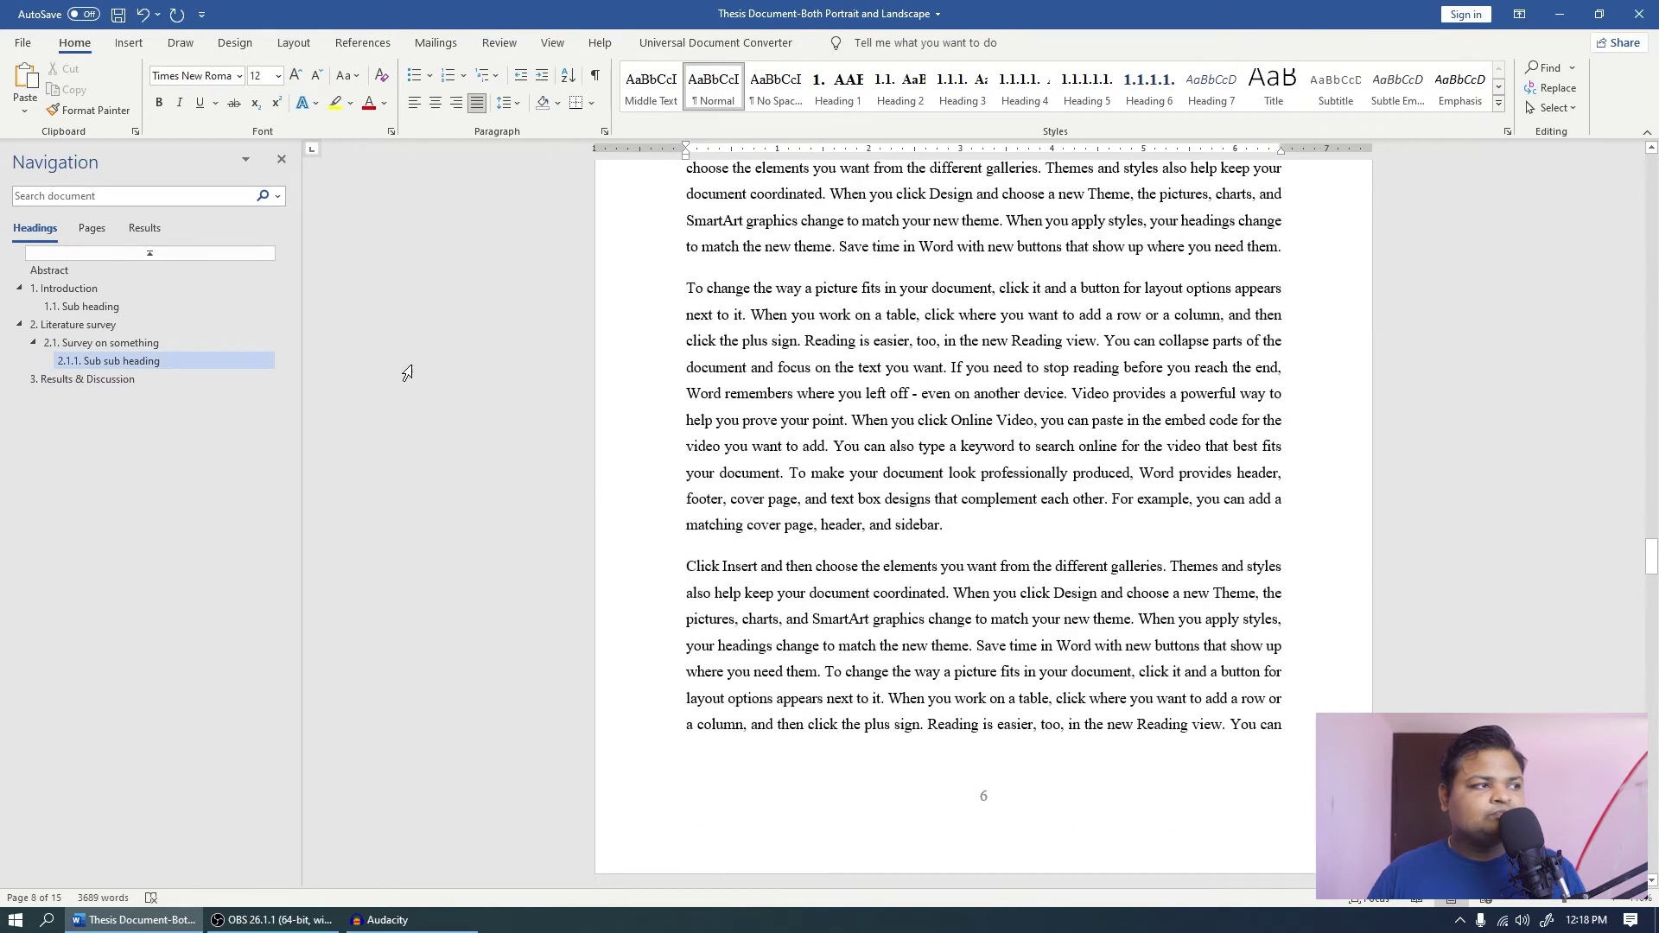
# Insert a page break after the Abstract's last sentence, giving a 16-page document.
pyautogui.click(122, 275)
pyautogui.scroll(10, 768, 375)
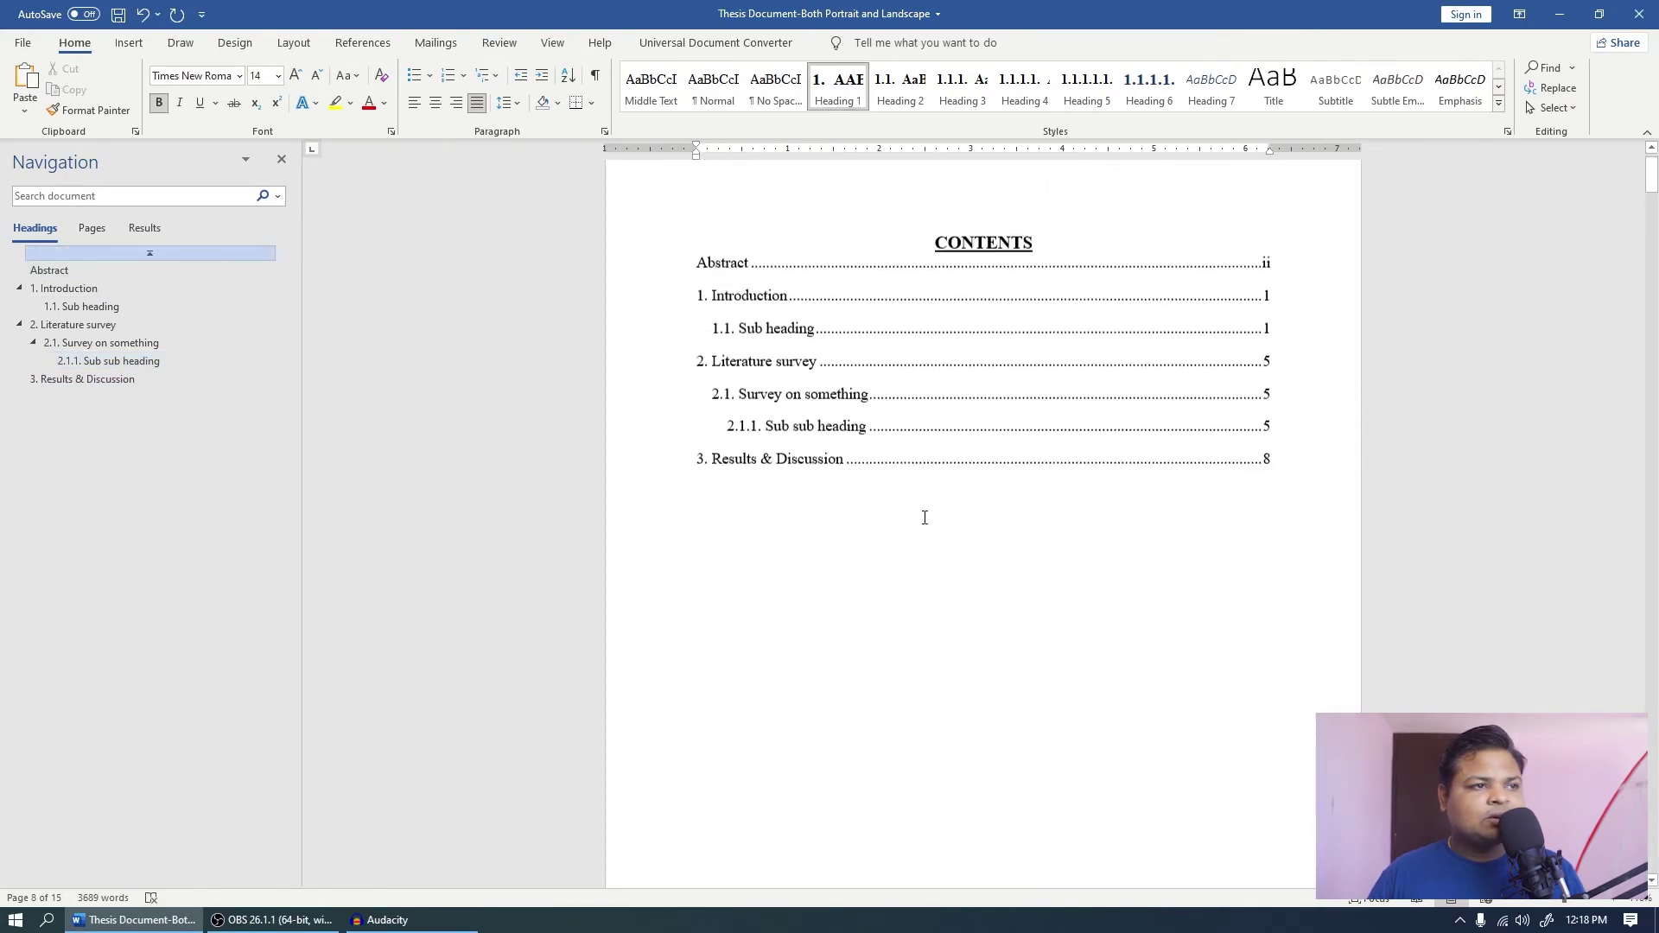
pyautogui.click(881, 354)
pyautogui.click(918, 648)
pyautogui.scroll(-3, 944, 599)
pyautogui.scroll(10, 963, 574)
pyautogui.scroll(-10, 965, 565)
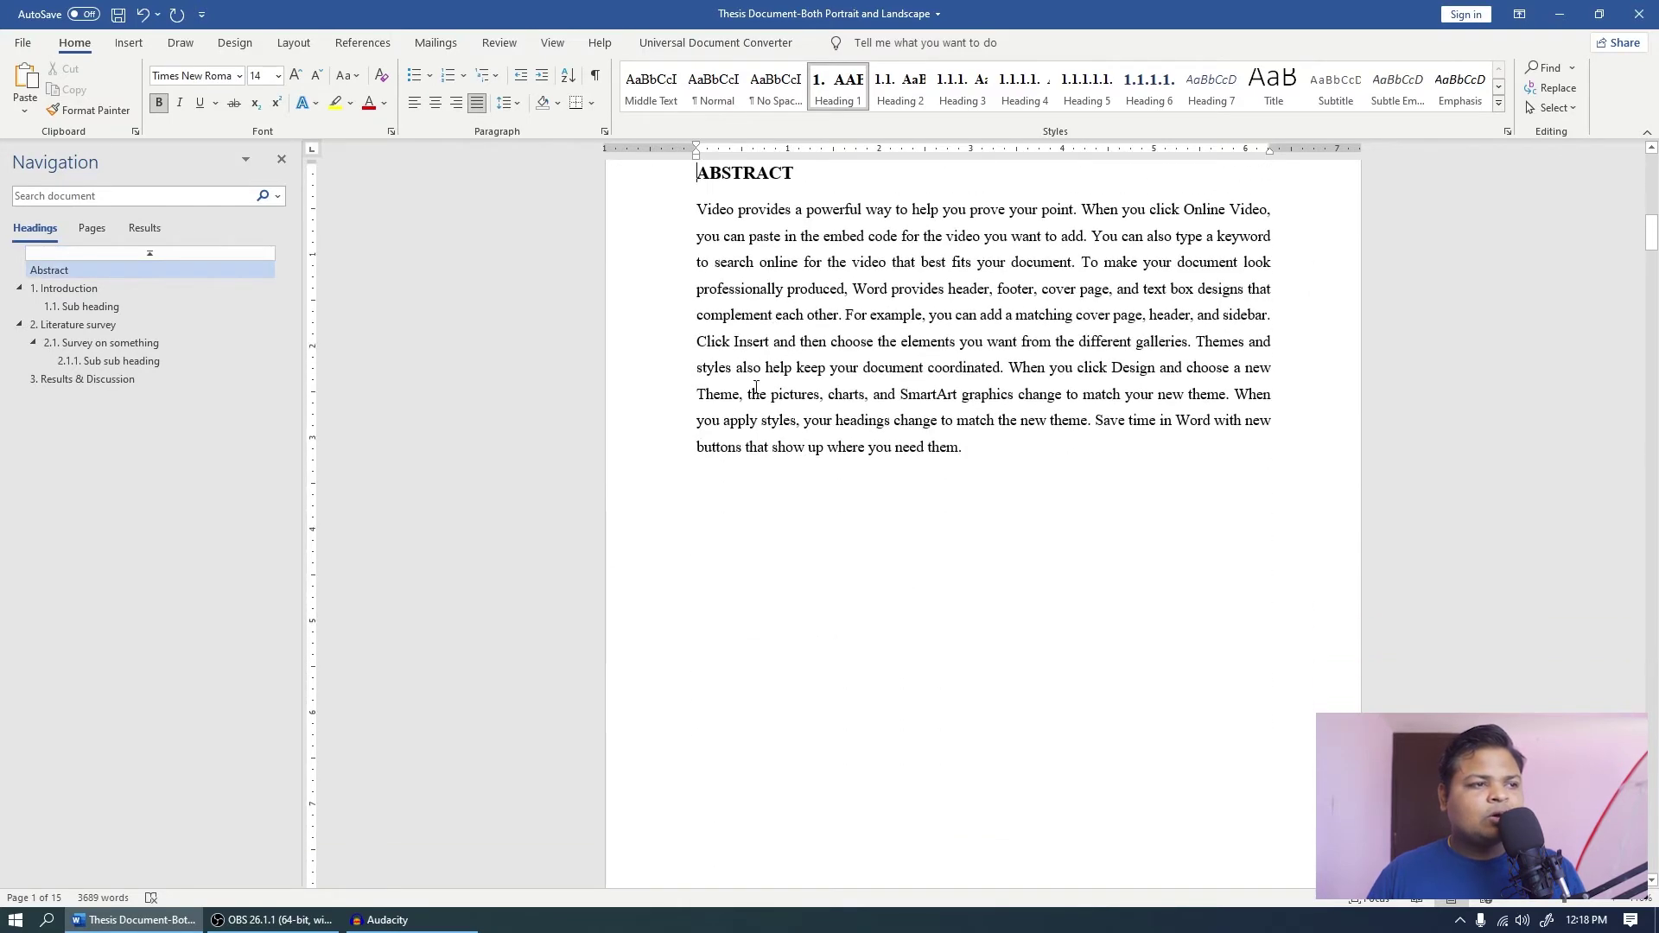
pyautogui.click(1008, 454)
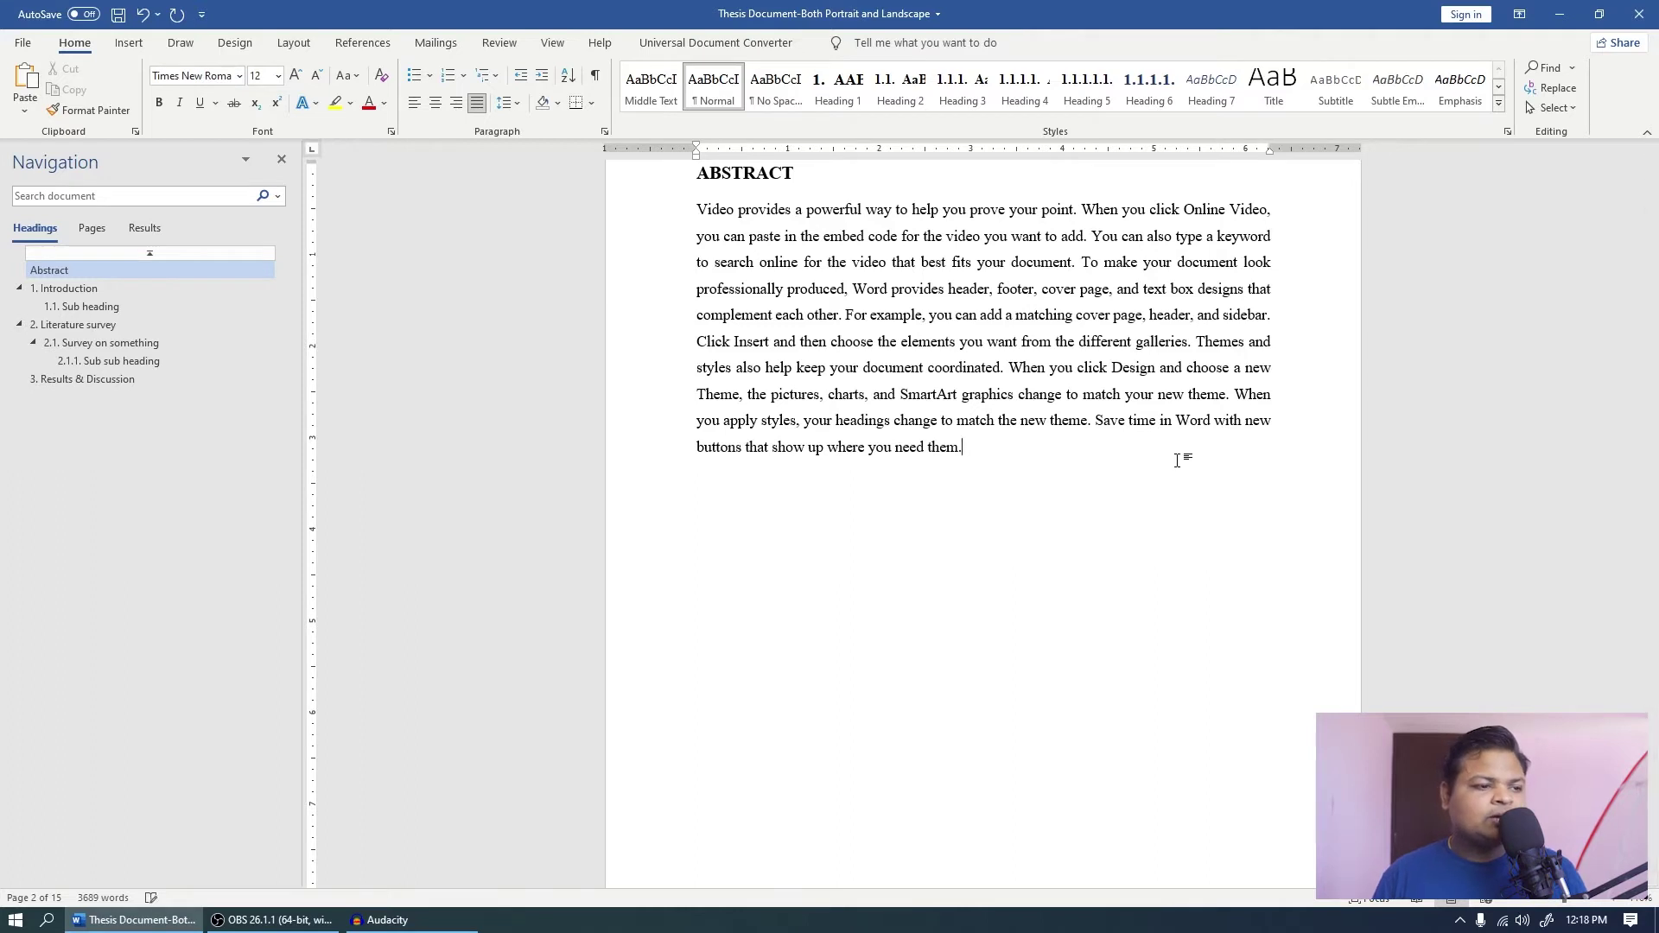
pyautogui.scroll(-5, 1184, 459)
pyautogui.scroll(-4, 1114, 474)
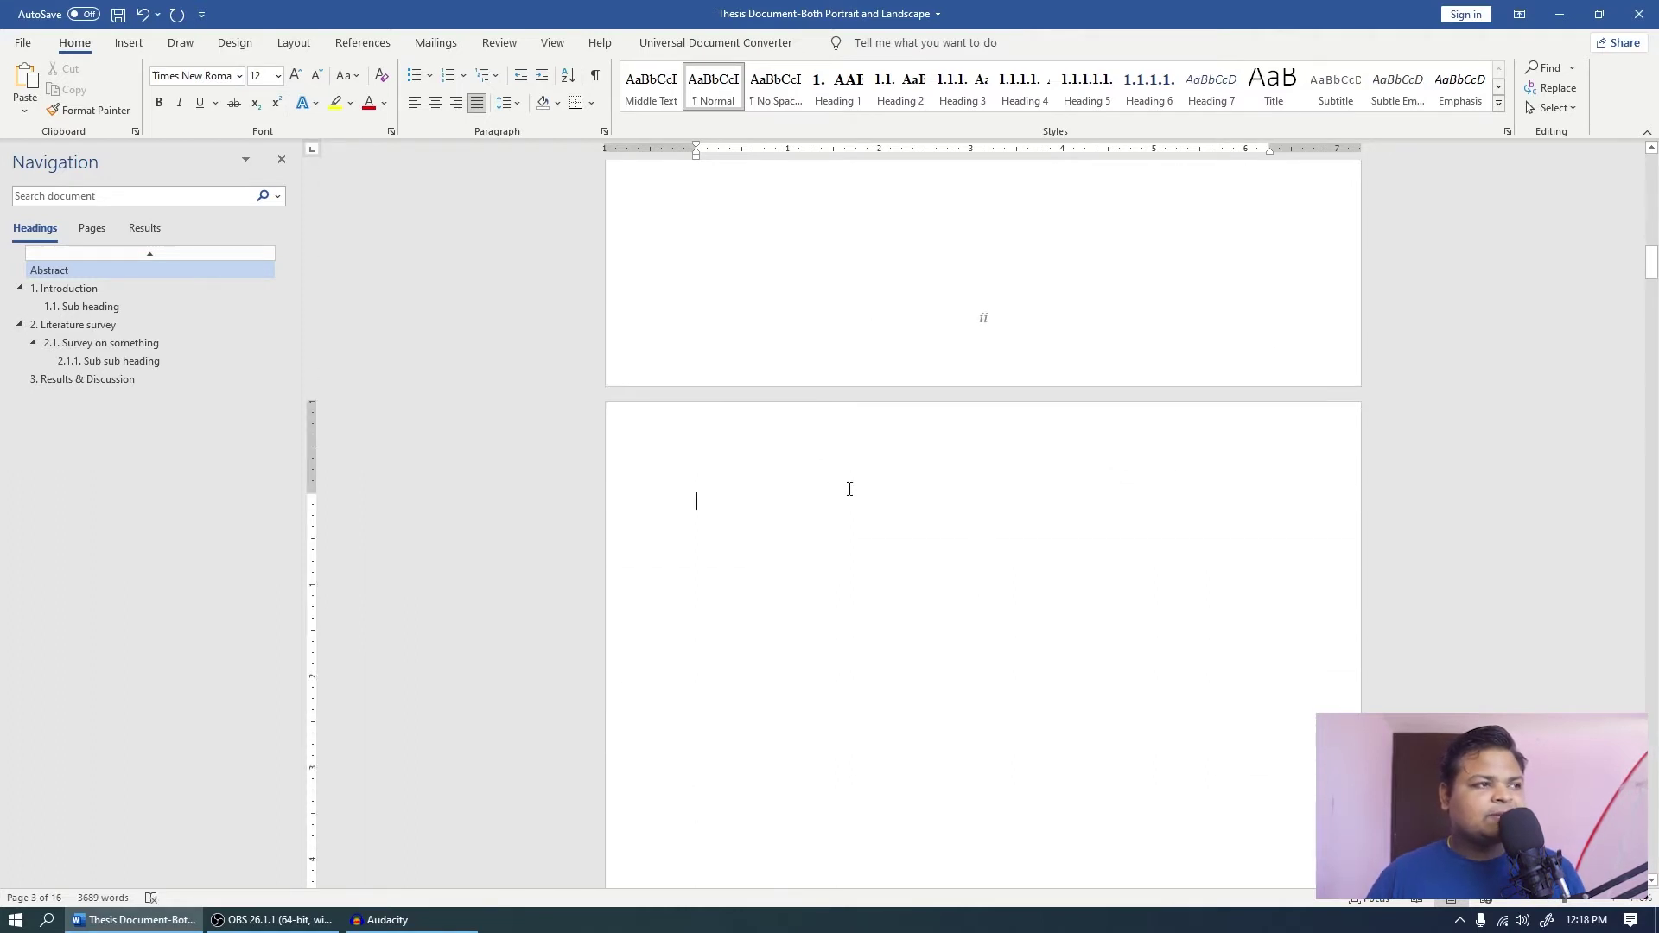
# Insert a table of figures listing Figures 1–3 with dotted tab leaders on the new page.
pyautogui.click(378, 49)
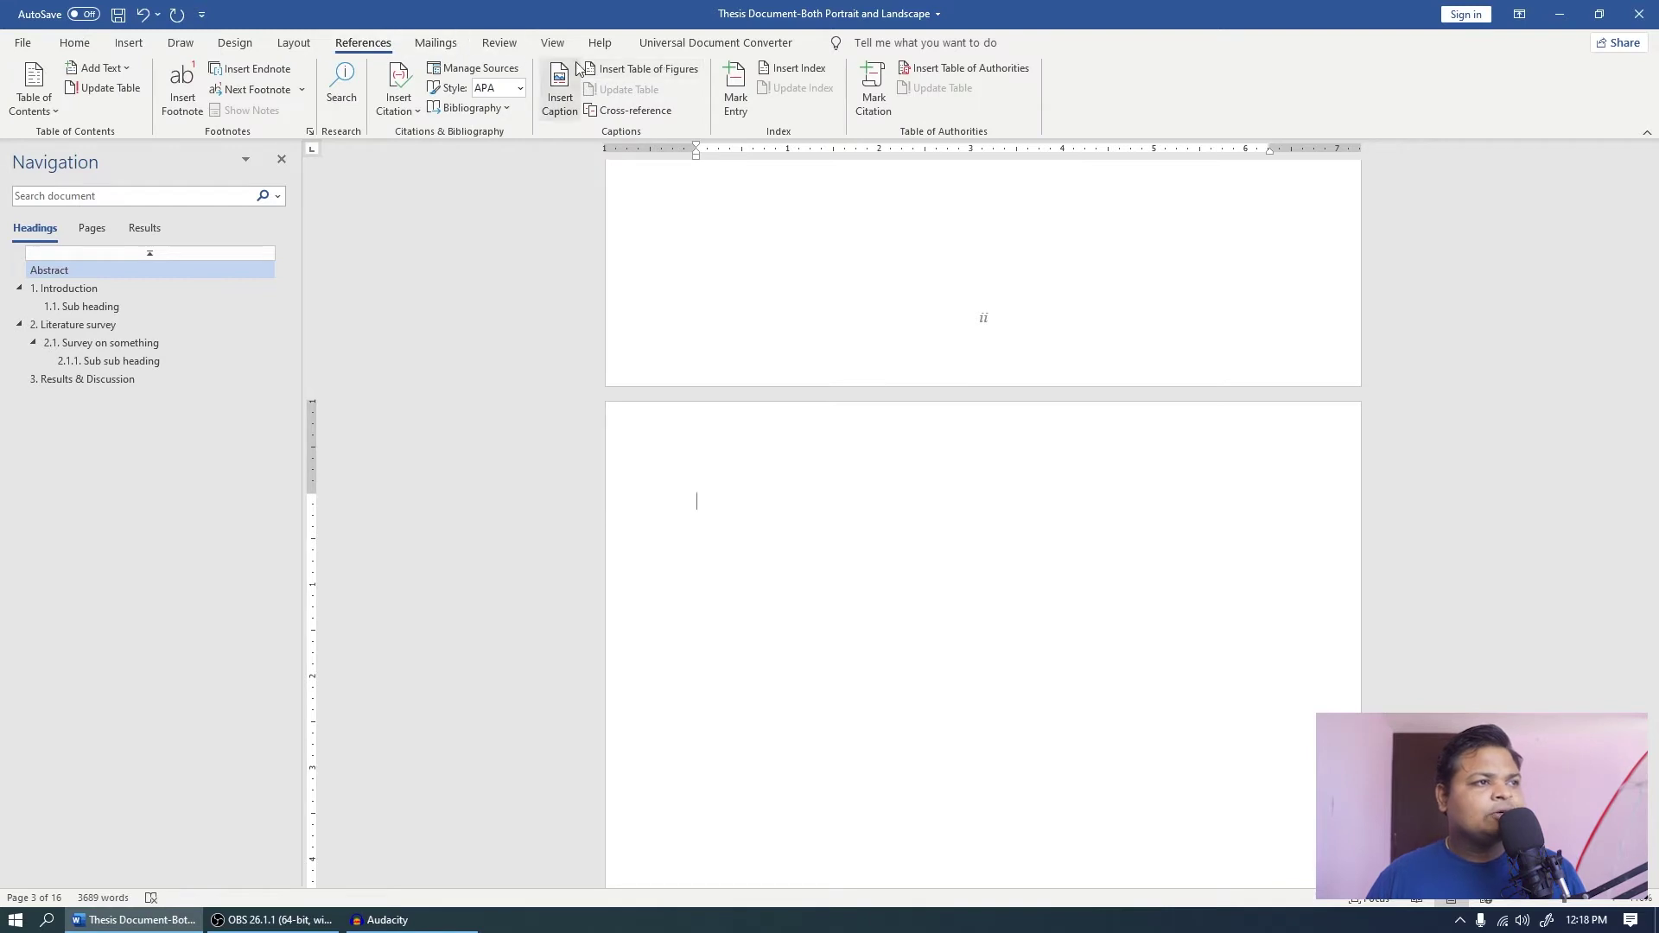
pyautogui.click(666, 72)
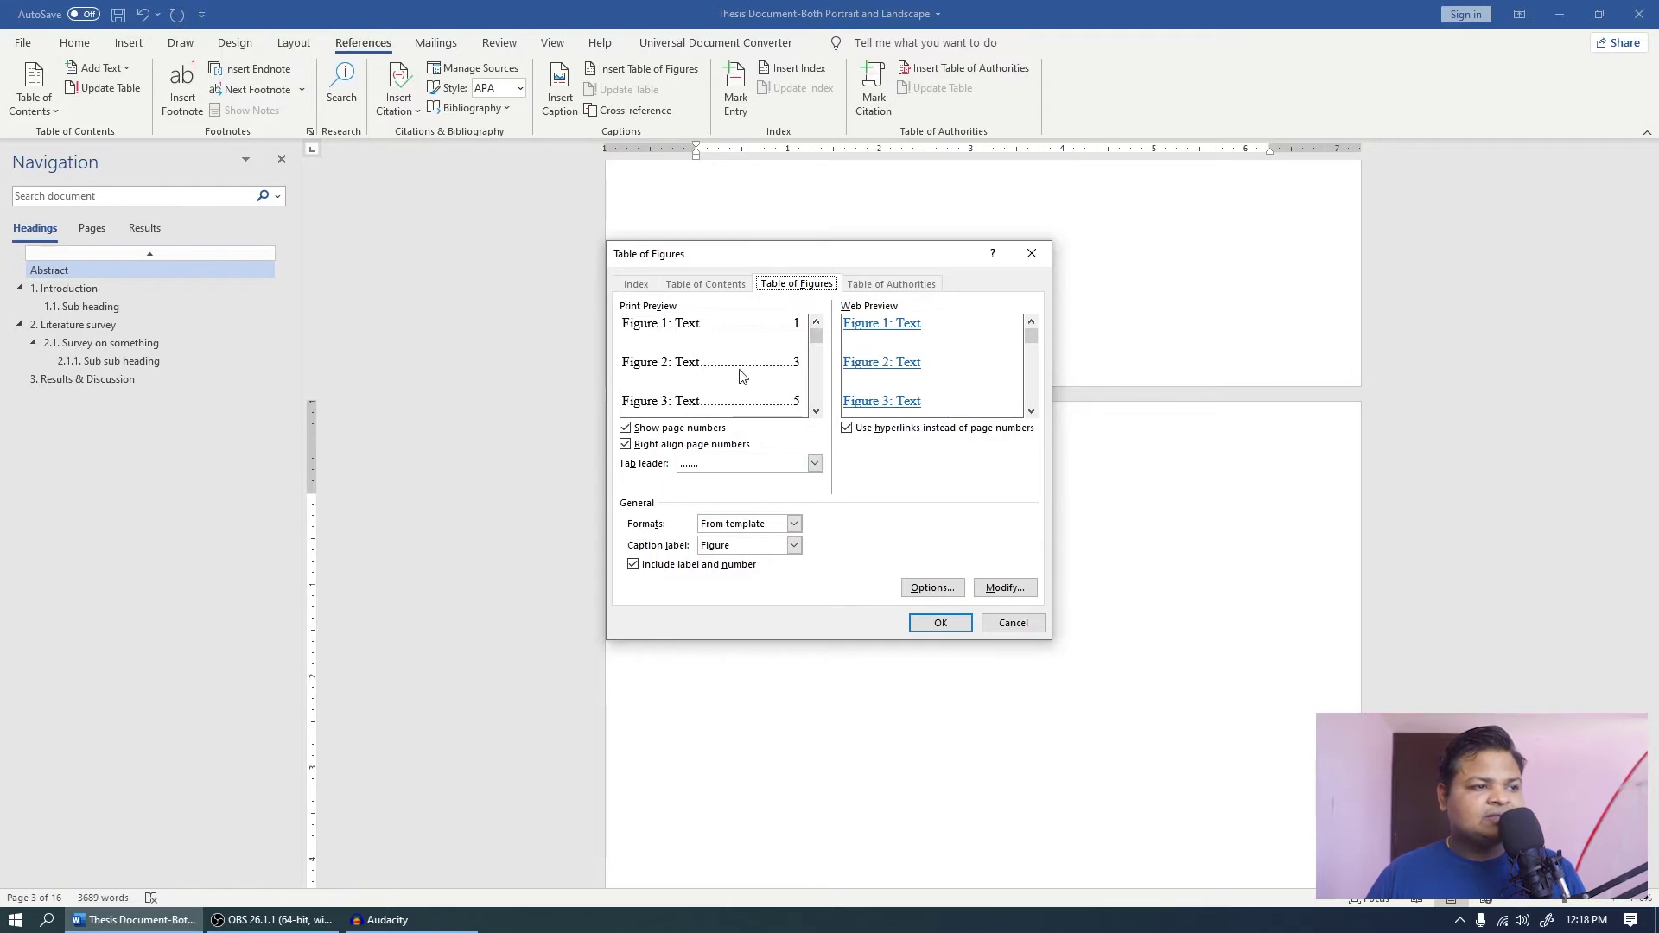
pyautogui.click(813, 463)
pyautogui.click(743, 508)
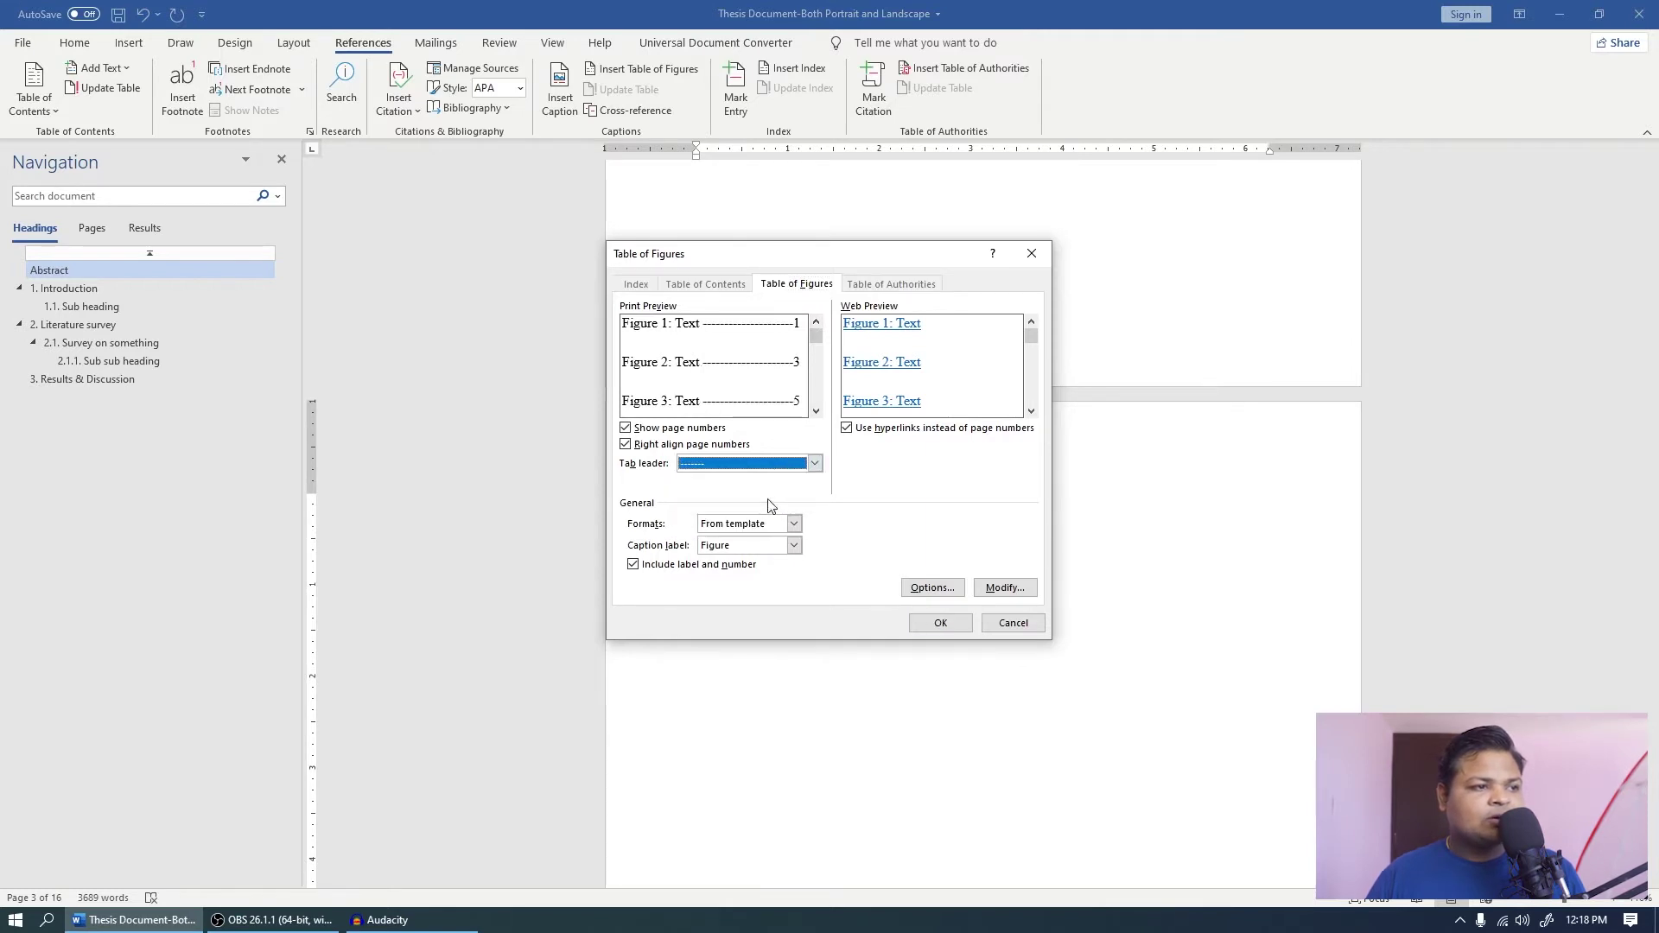
pyautogui.click(813, 464)
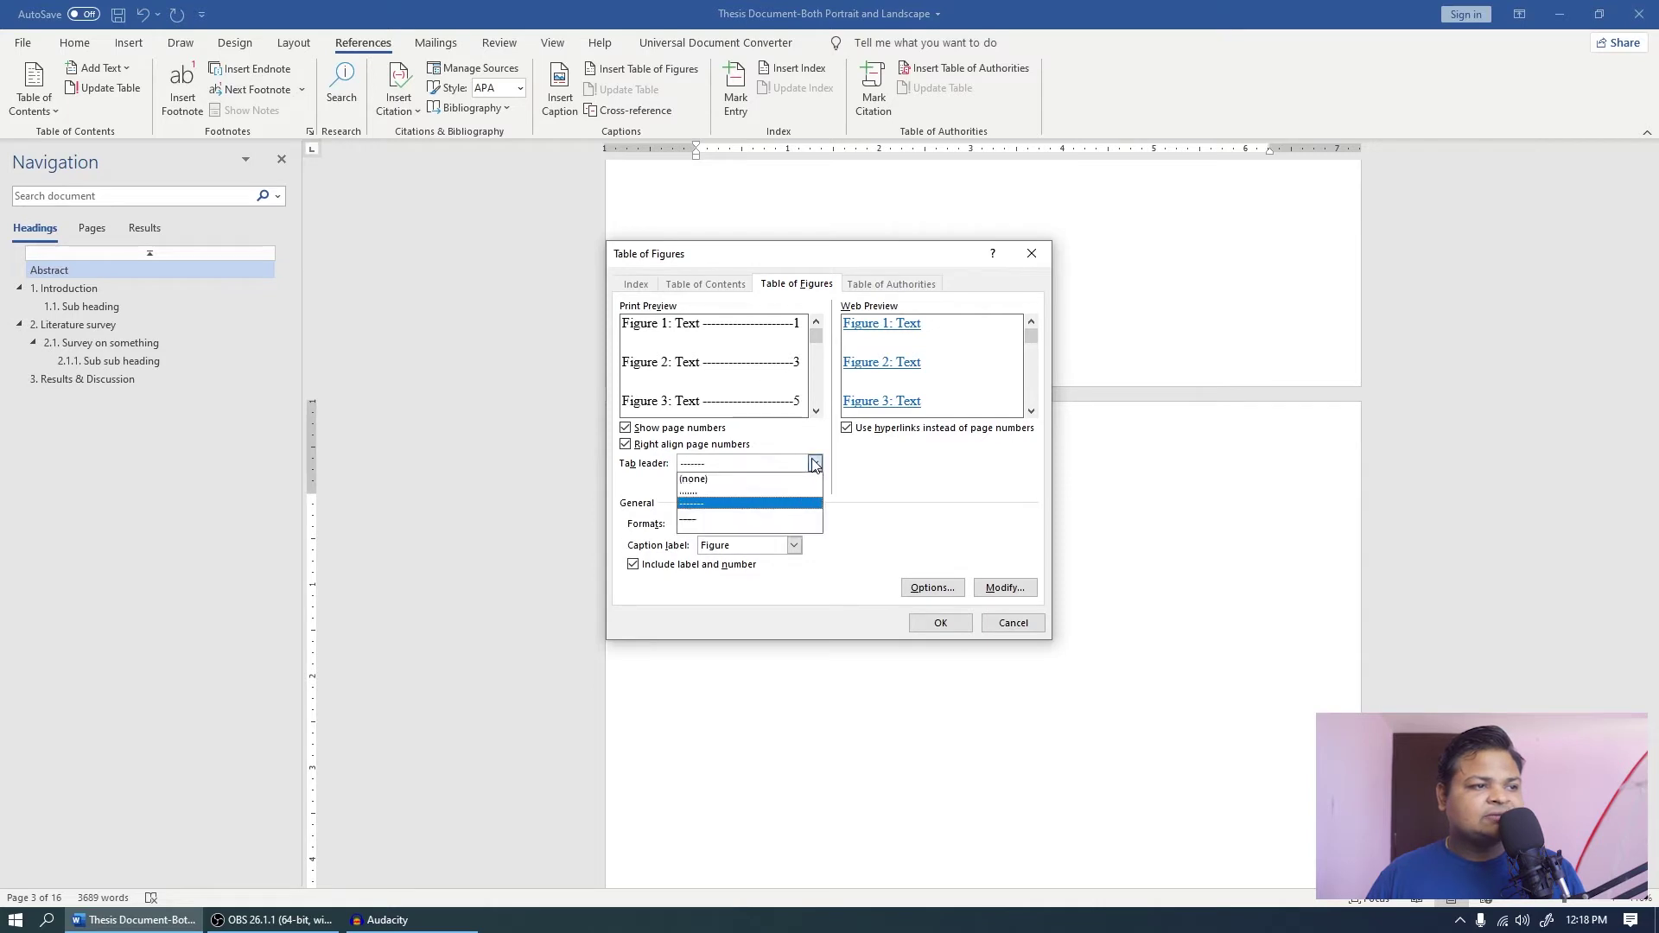
pyautogui.click(765, 517)
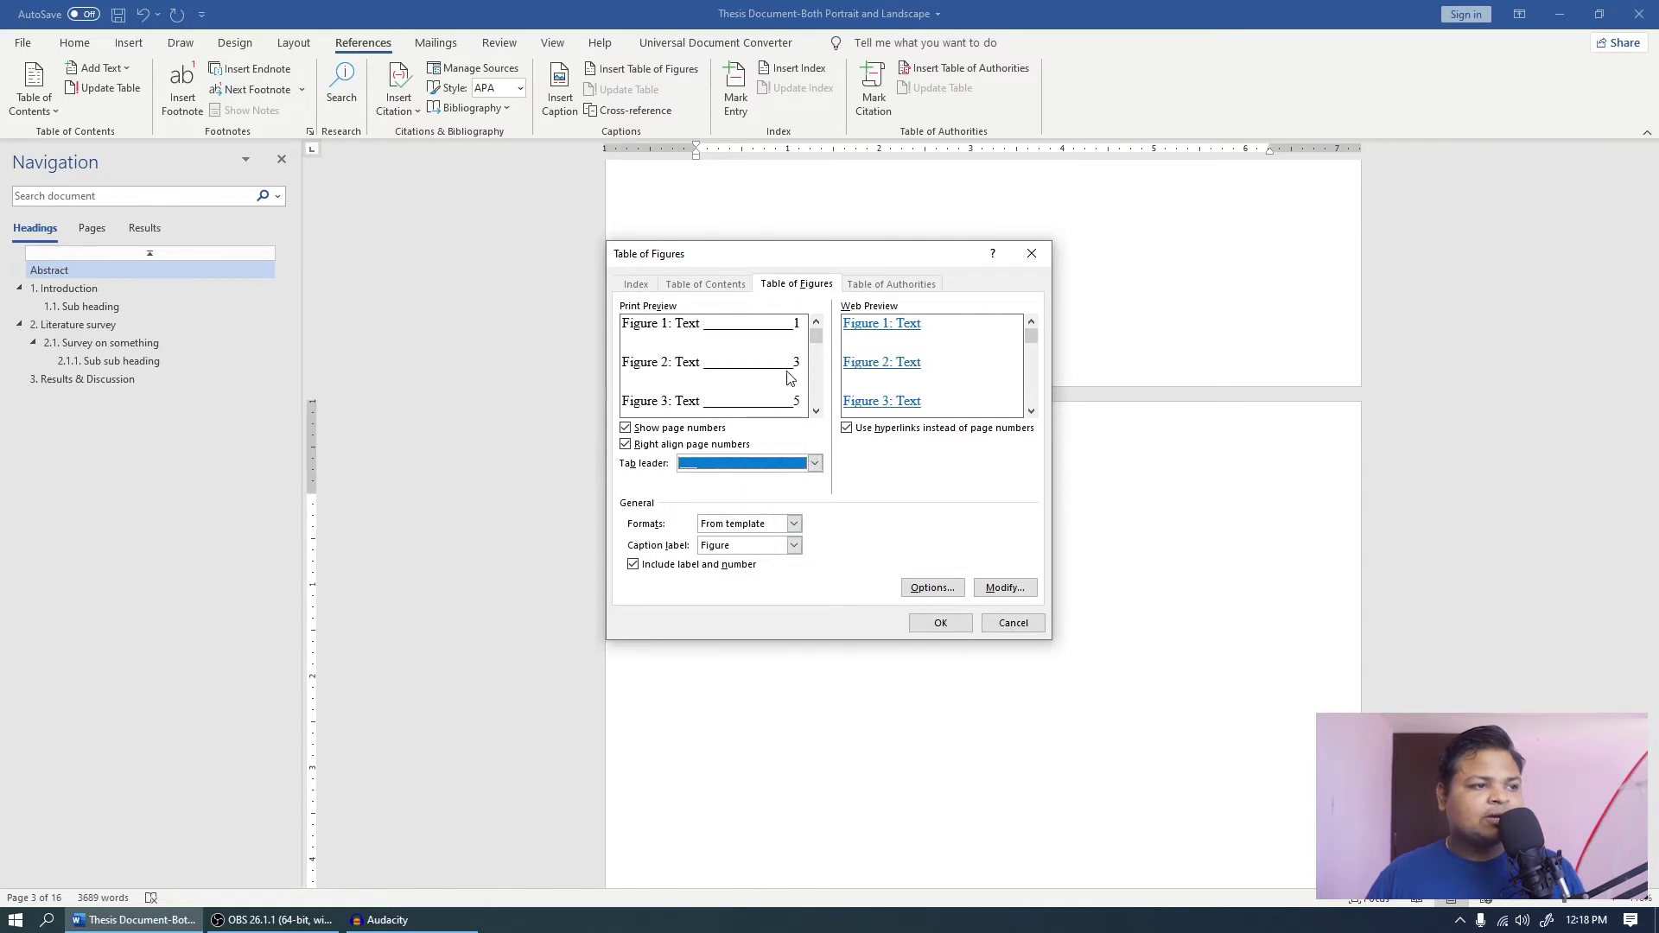
pyautogui.click(815, 458)
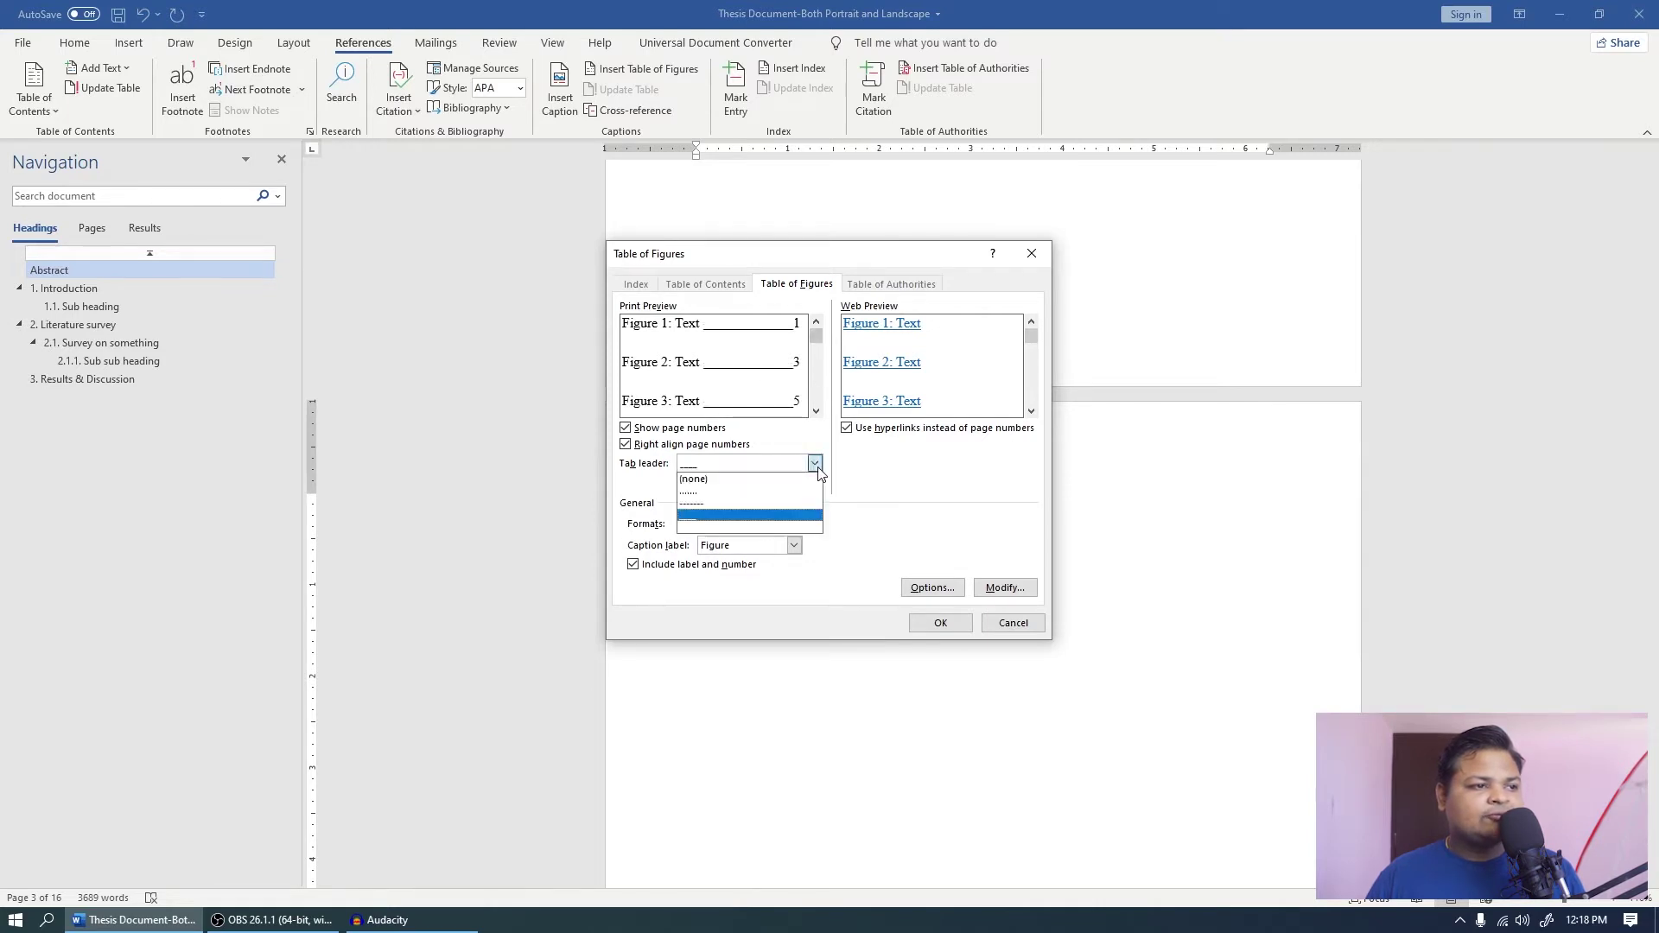
pyautogui.click(763, 491)
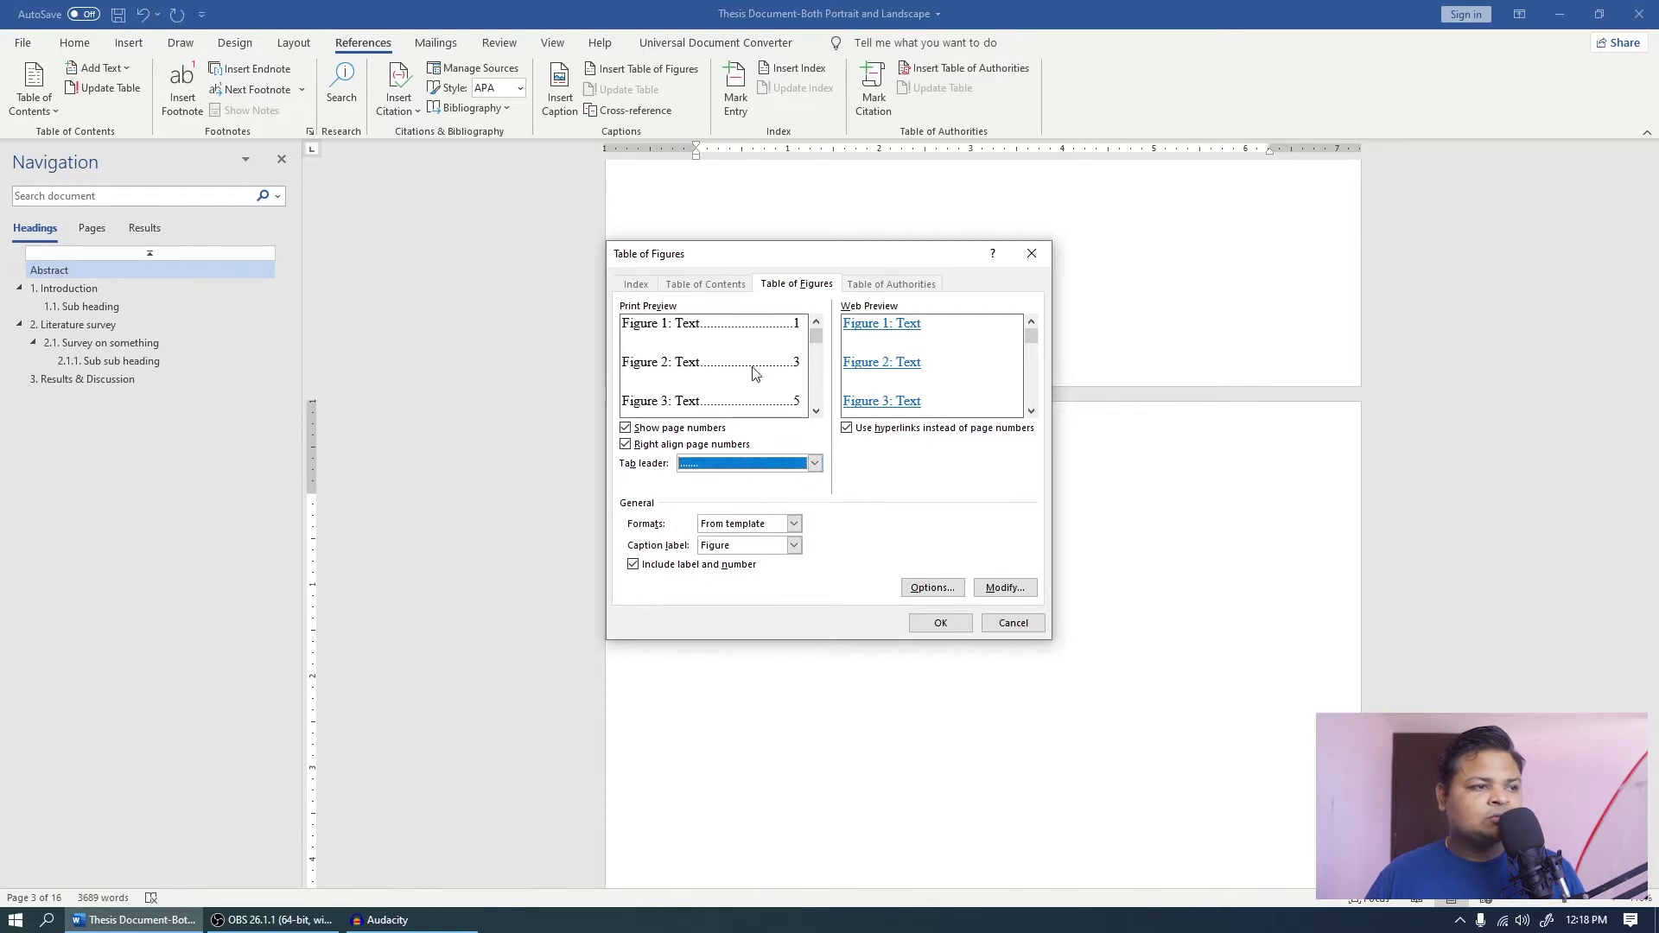
pyautogui.click(942, 623)
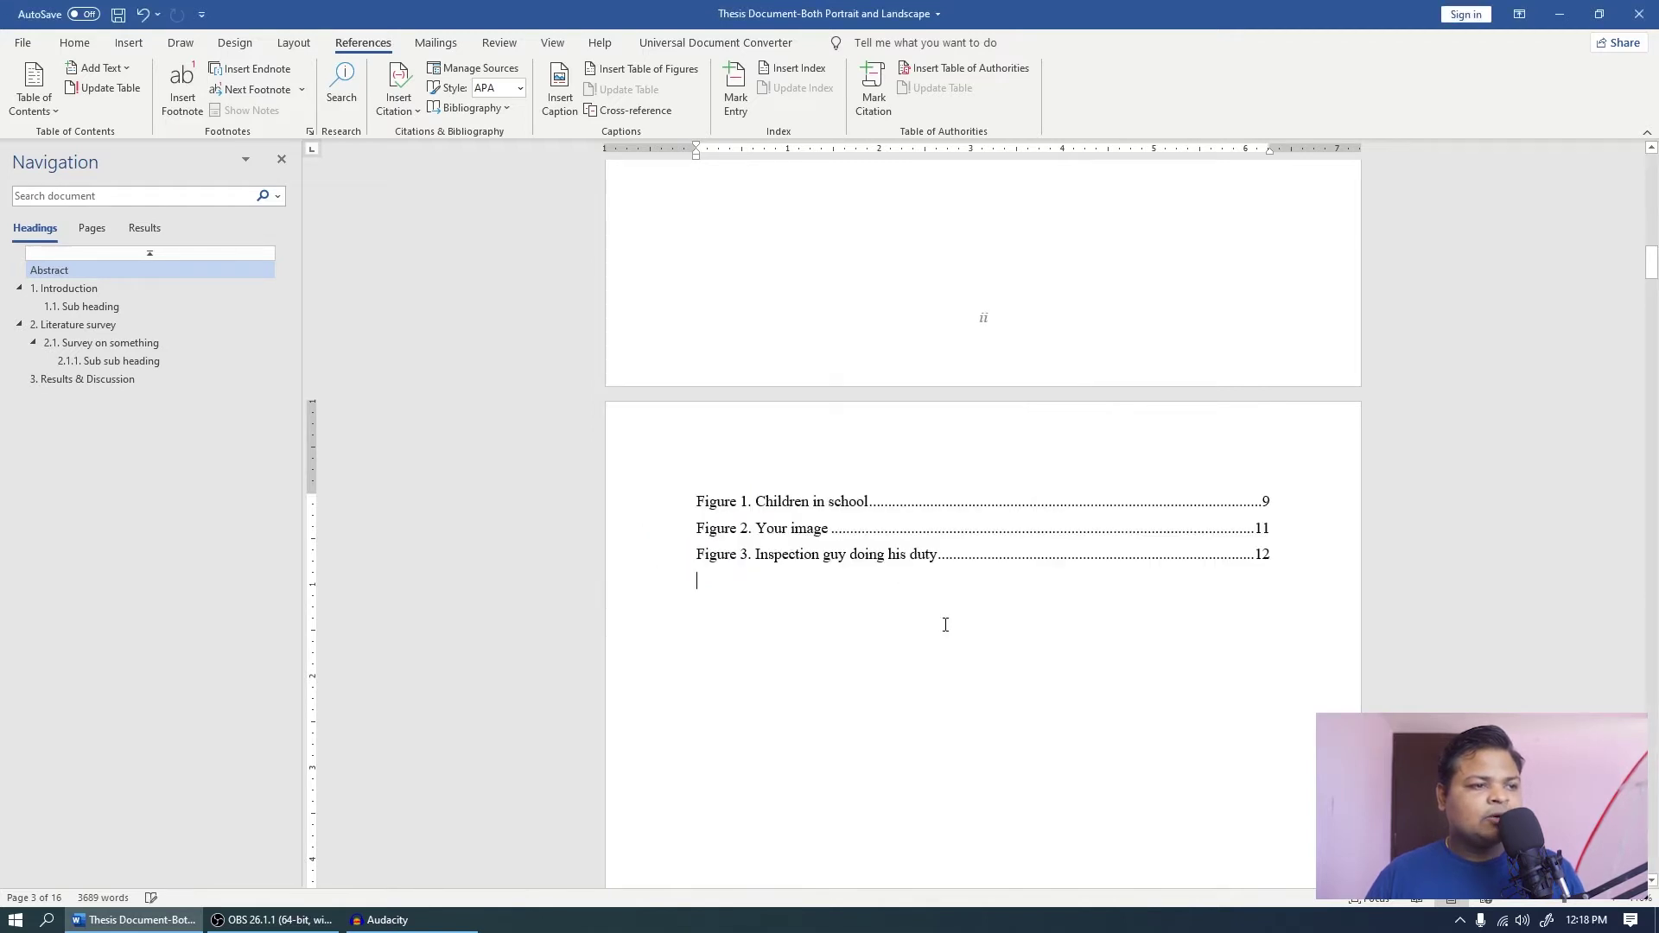
# Follow the first figure entry's link to Figure 1, then jump back to the contents page.
pyautogui.click(793, 504)
pyautogui.scroll(2, 864, 582)
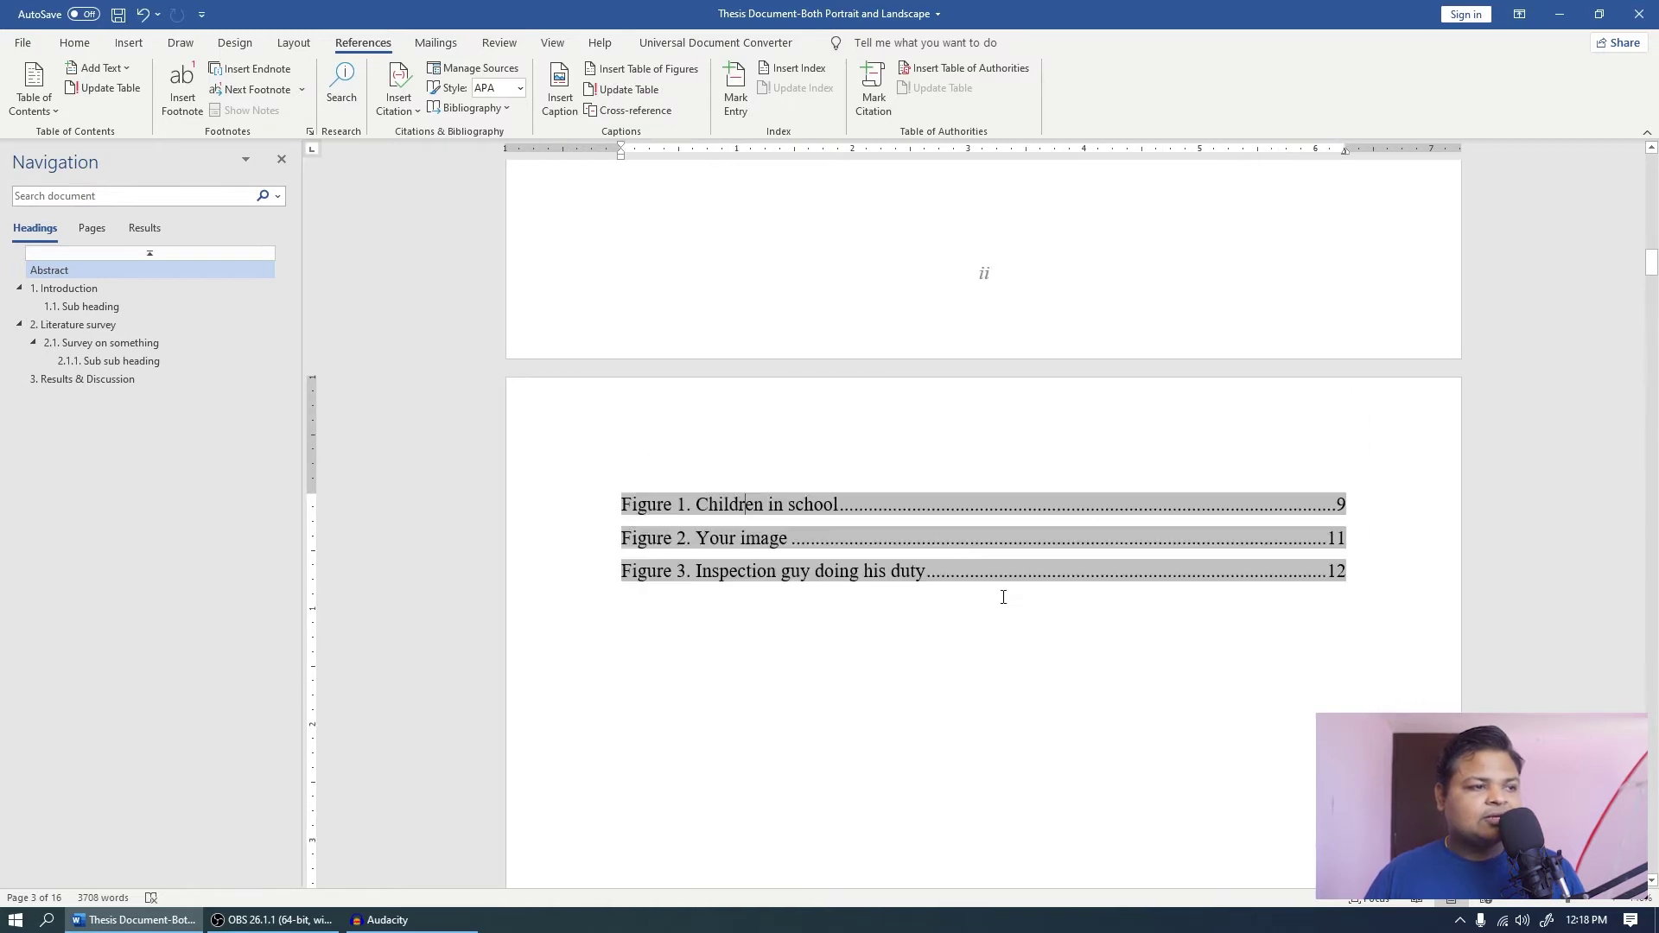
pyautogui.click(959, 641)
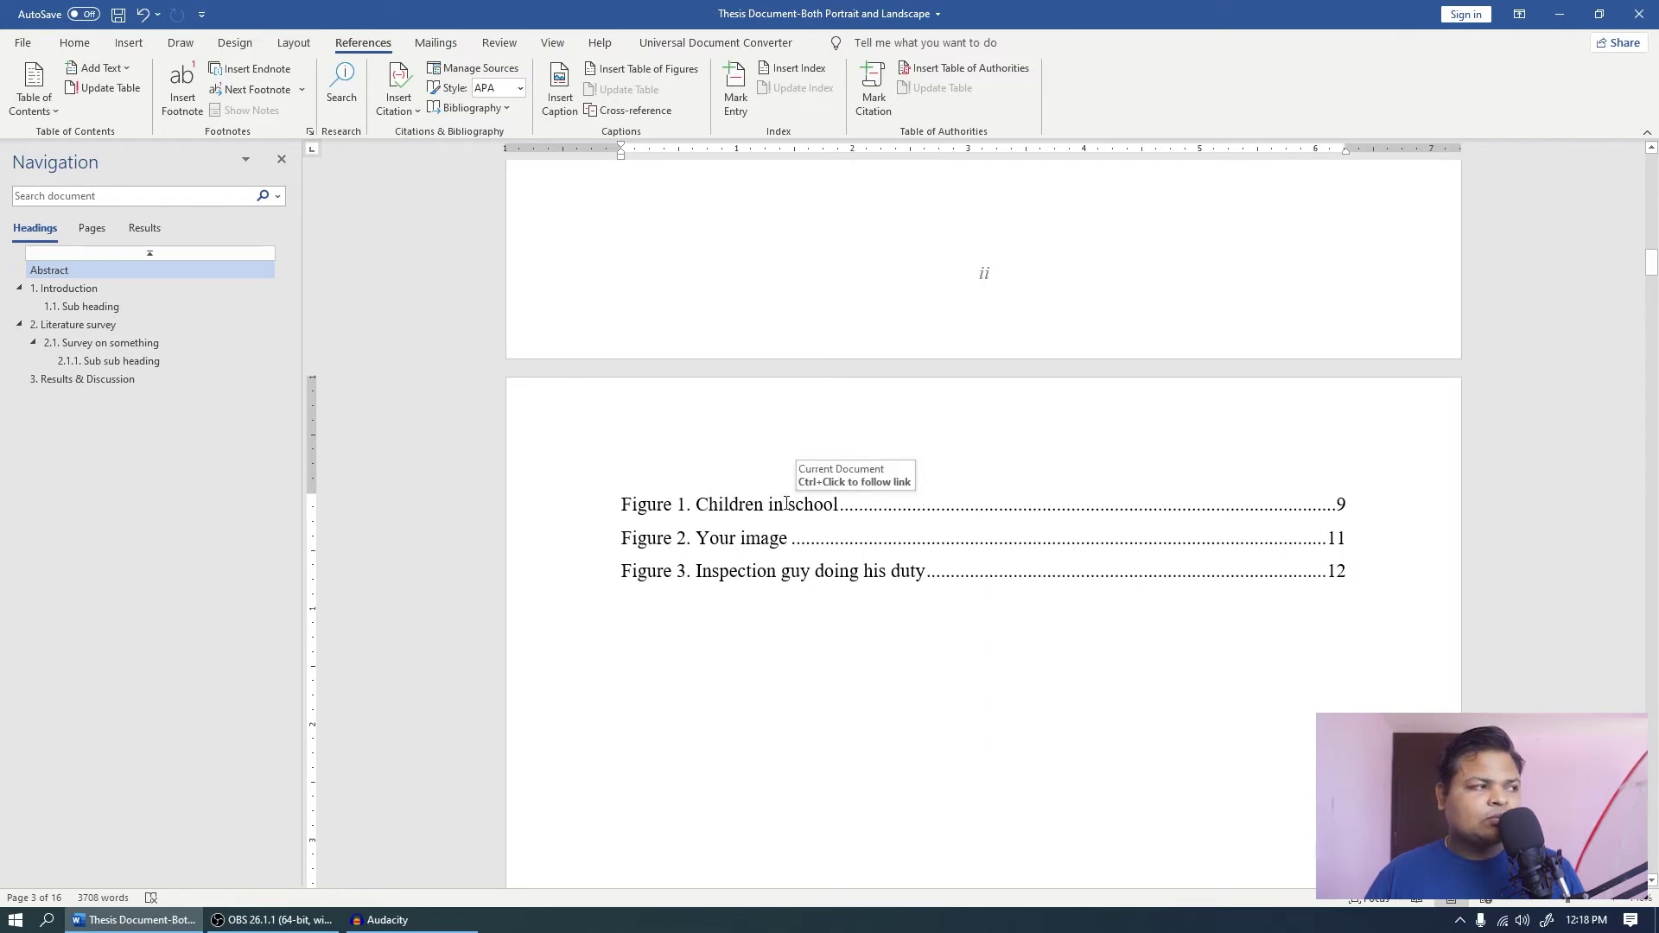
pyautogui.scroll(-1, 786, 504)
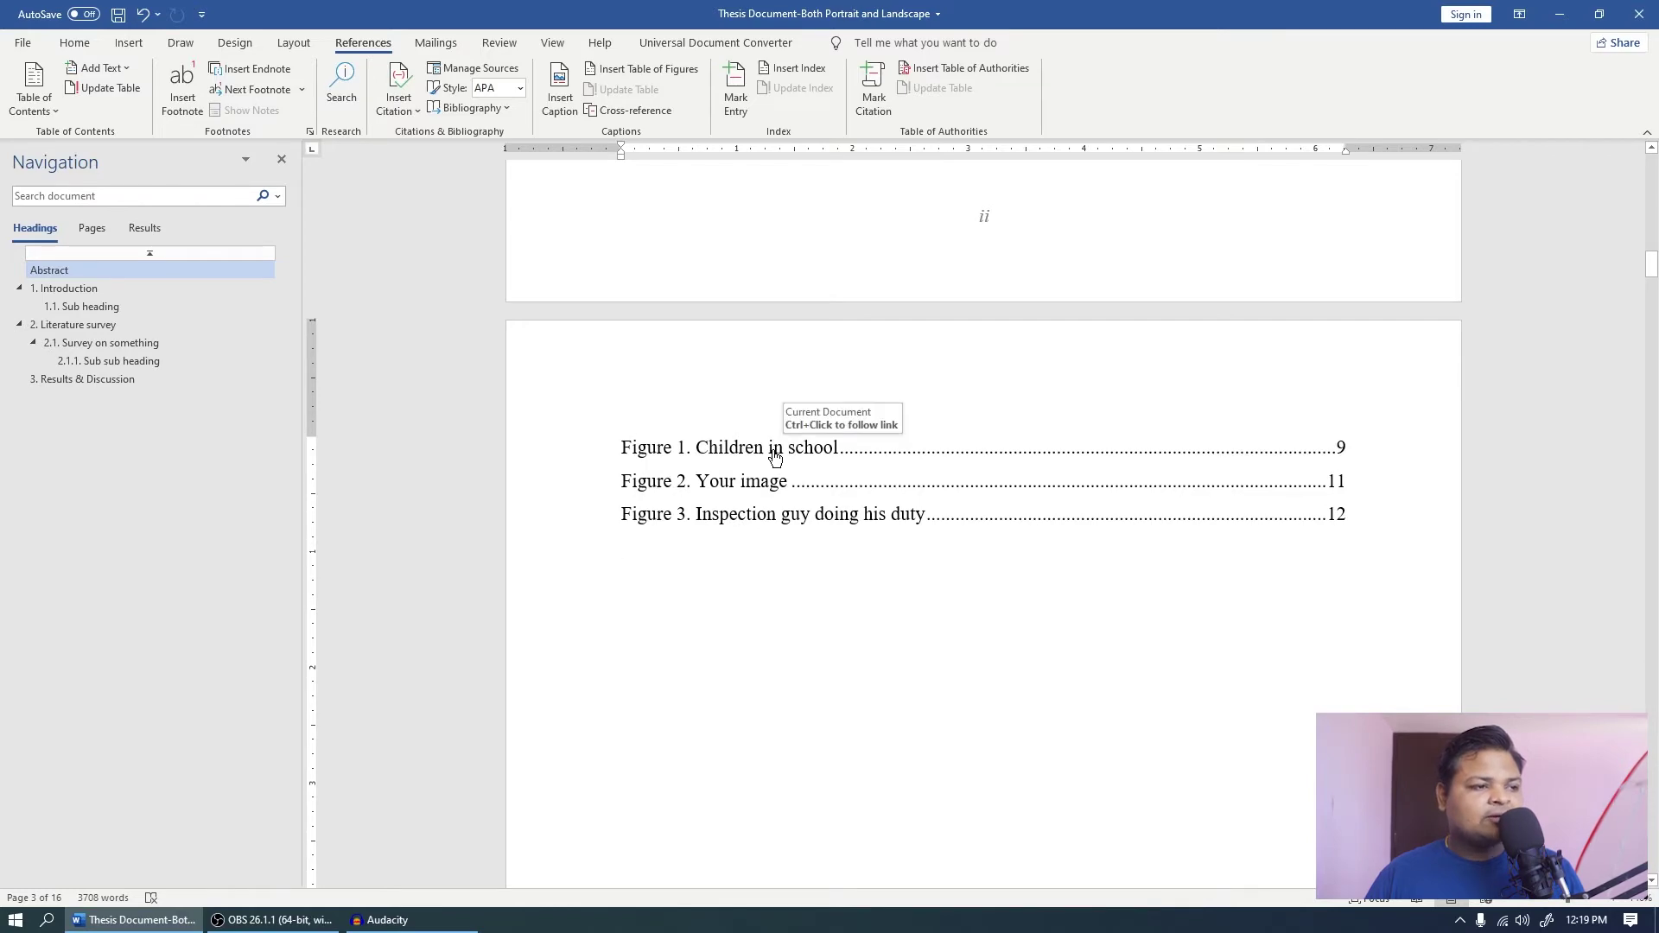
pyautogui.doubleClick(771, 453)
pyautogui.keyDown('ctrl'); pyautogui.click(781, 458); pyautogui.keyUp('ctrl')
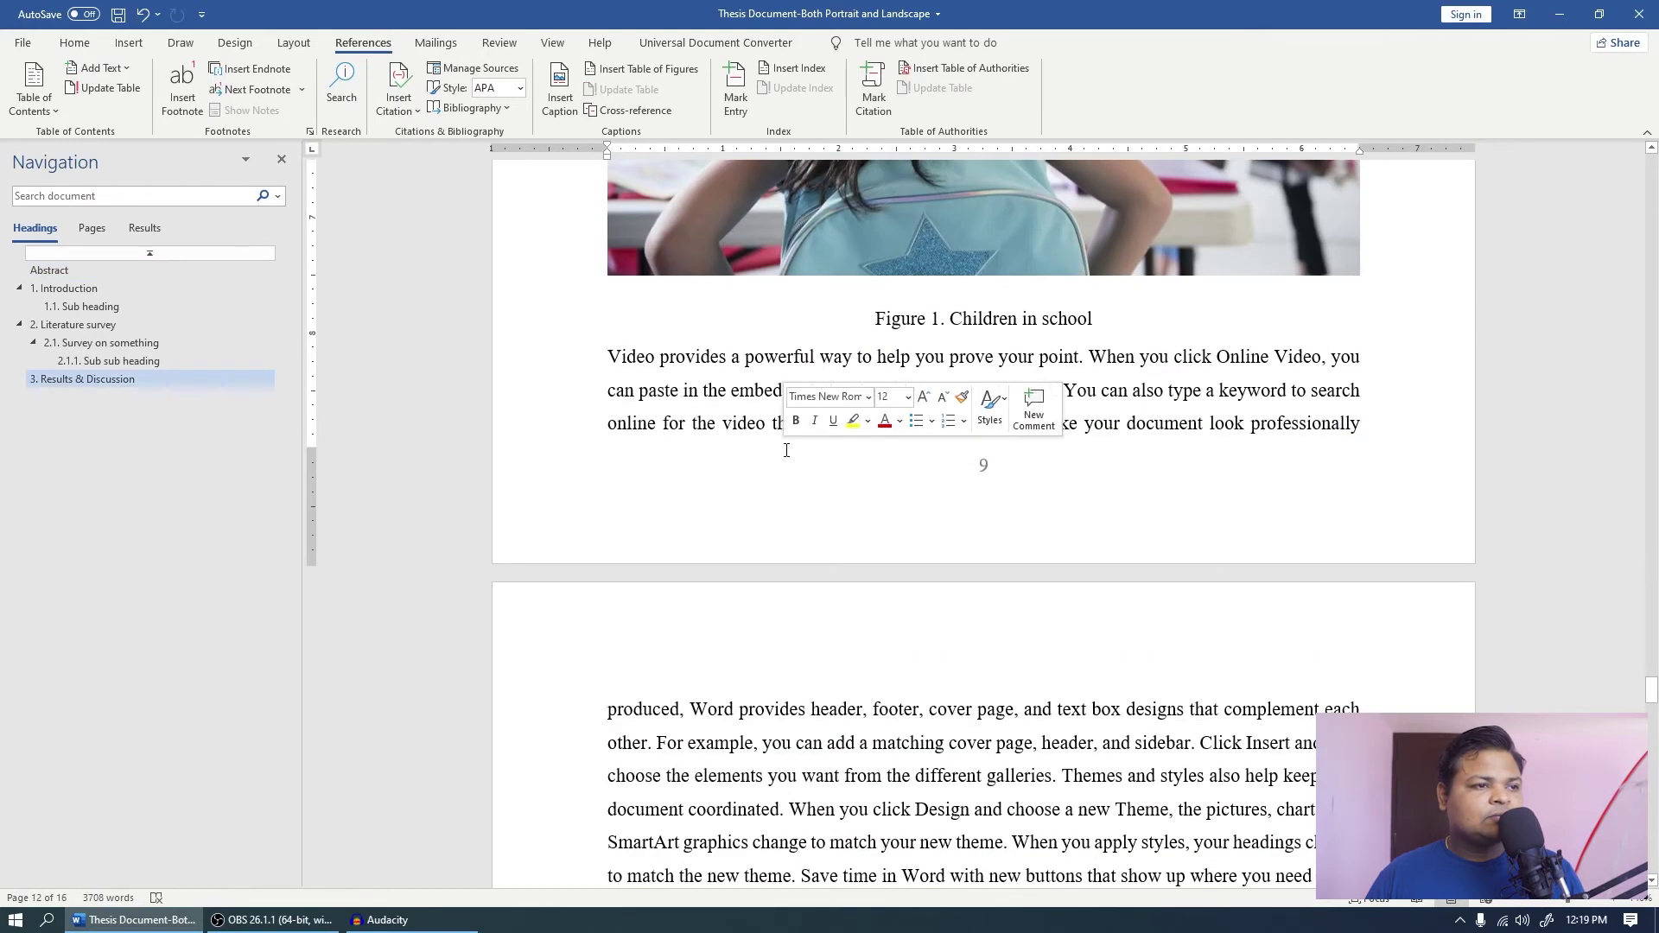
pyautogui.scroll(4, 787, 450)
pyautogui.scroll(-3, 1003, 655)
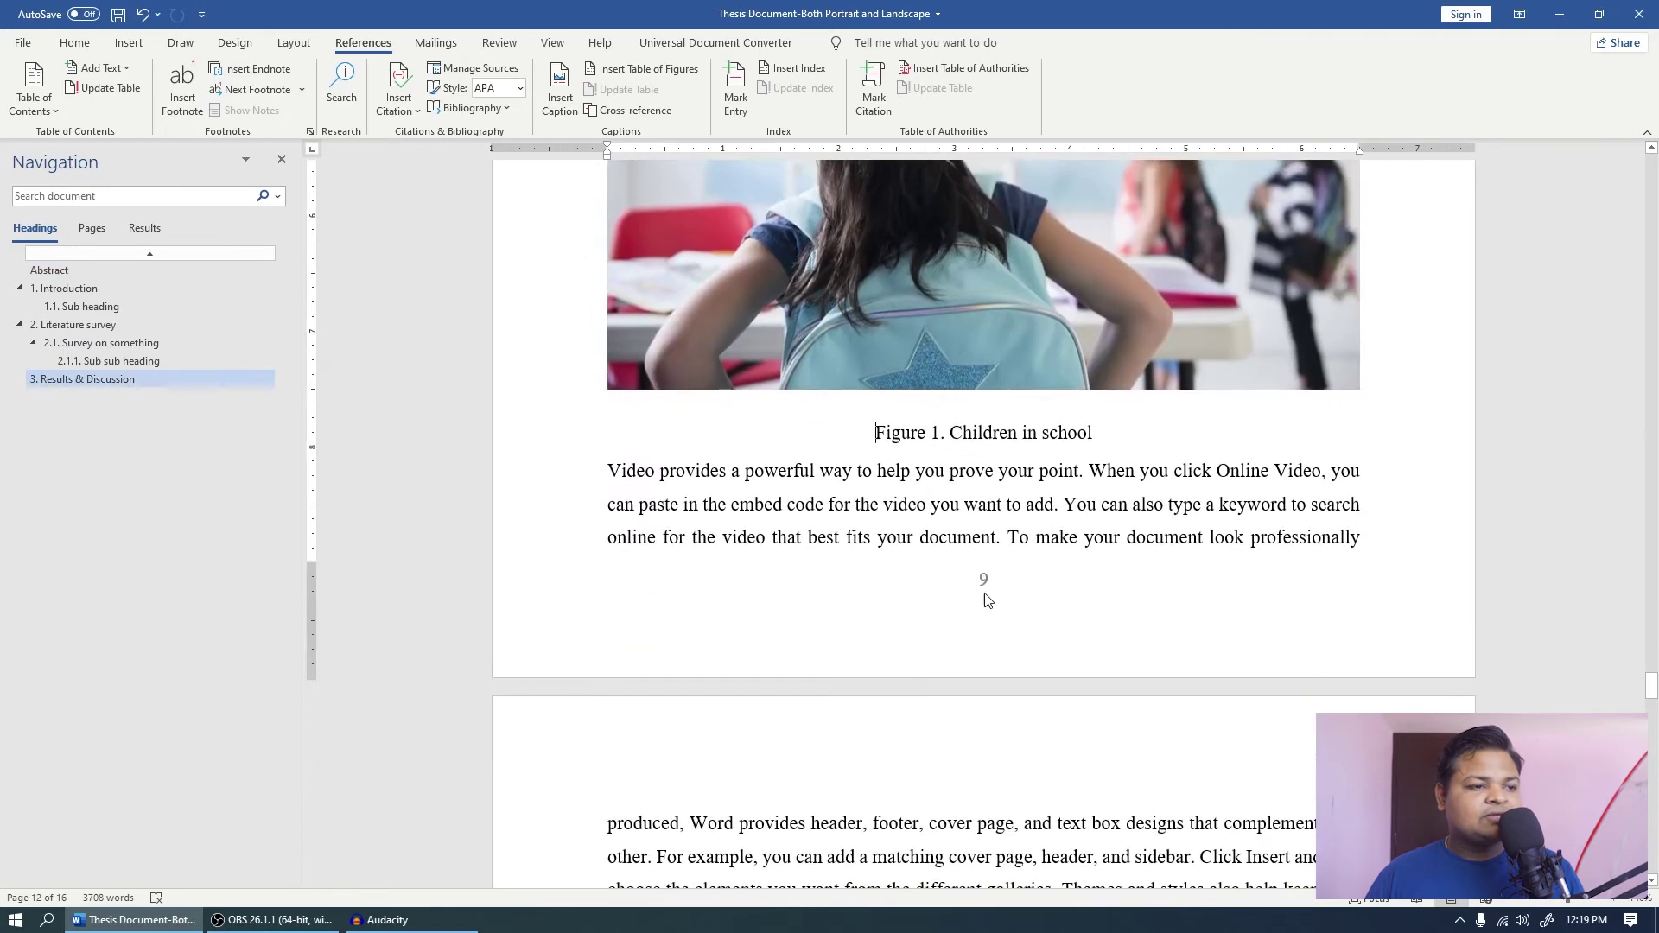
pyautogui.click(164, 253)
# Add an empty Heading 1 line above the figure list.
pyautogui.scroll(-20, 806, 403)
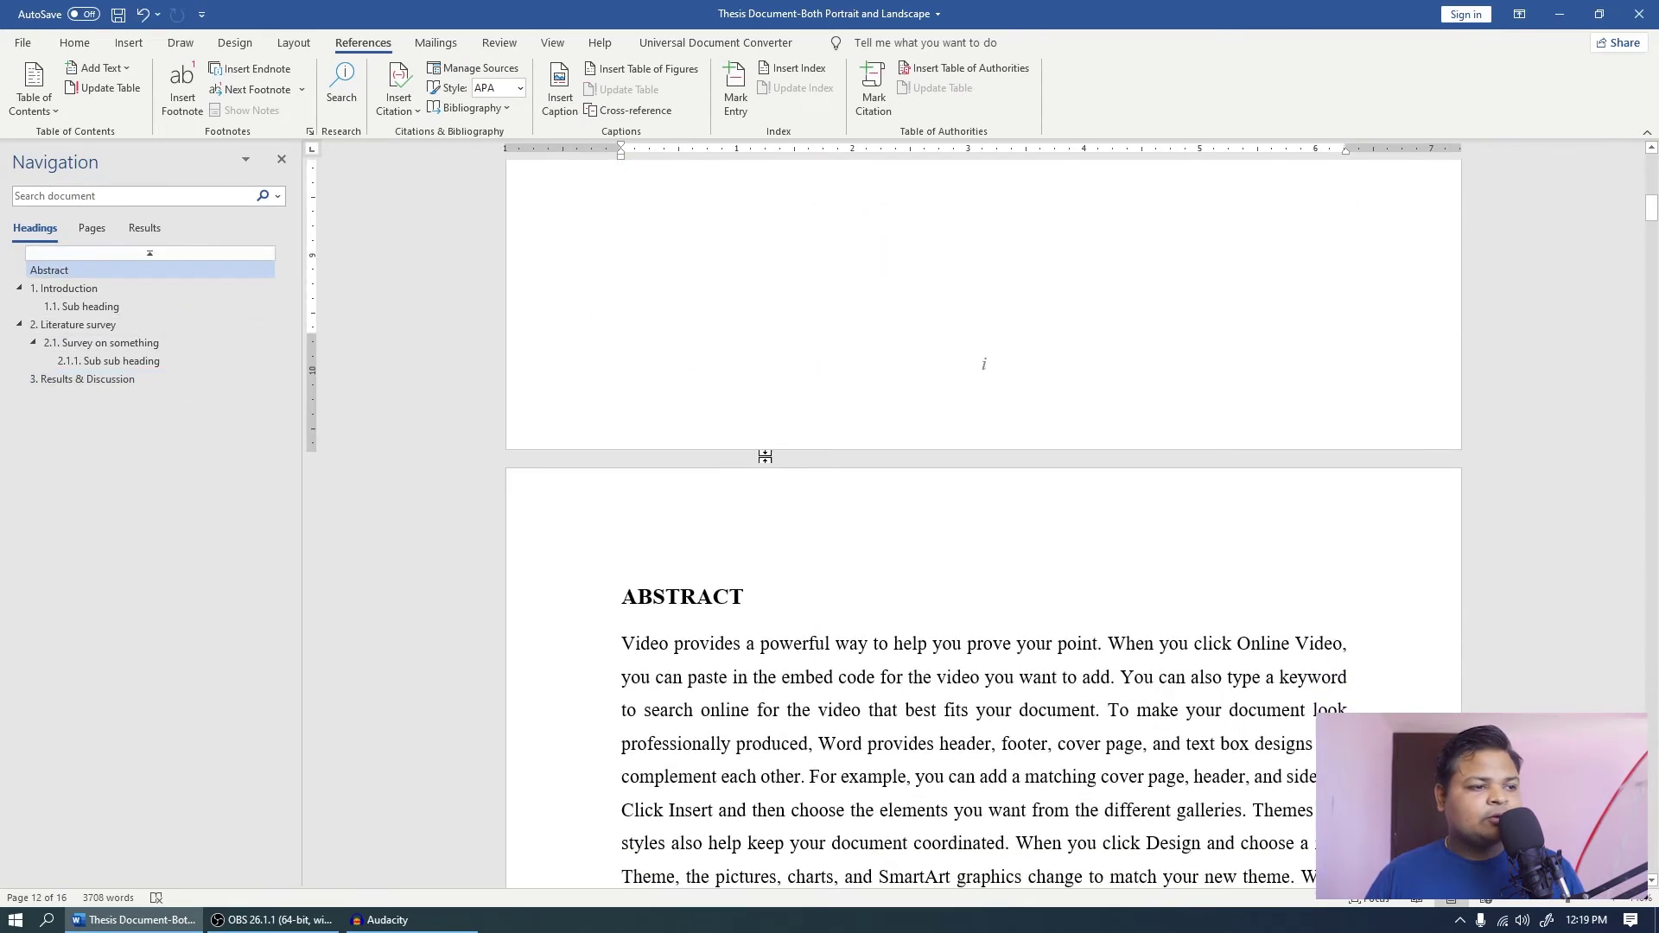
pyautogui.scroll(-5, 742, 488)
pyautogui.click(635, 657)
pyautogui.press('Home')
pyautogui.press('Return')
pyautogui.click(74, 42)
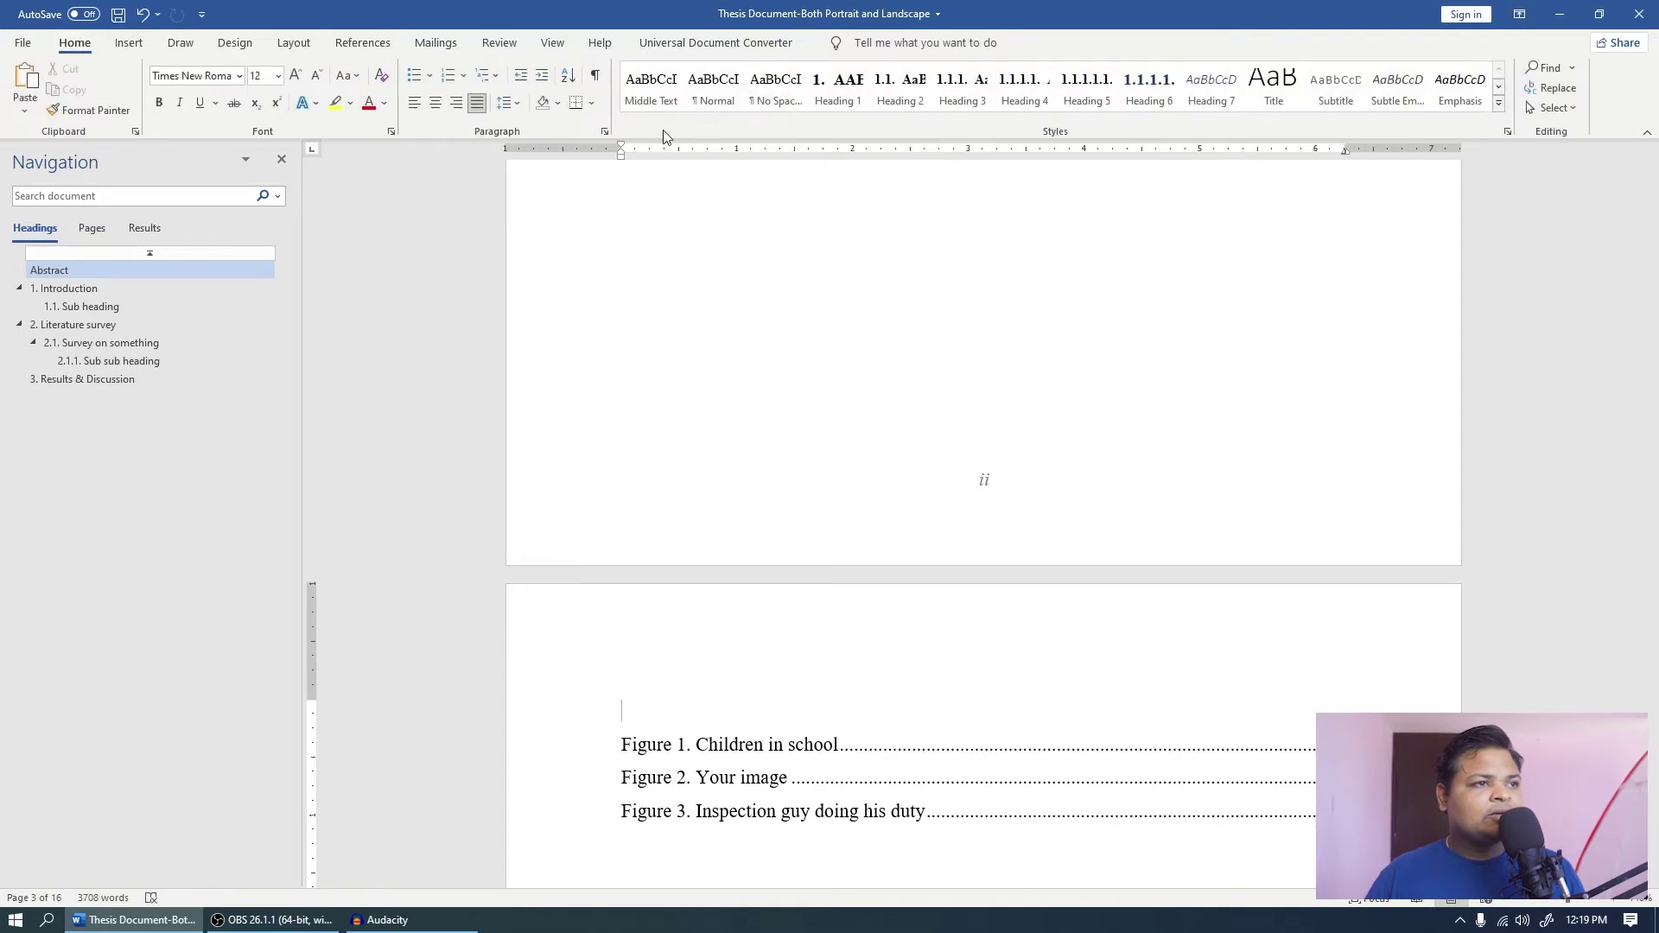
pyautogui.click(857, 105)
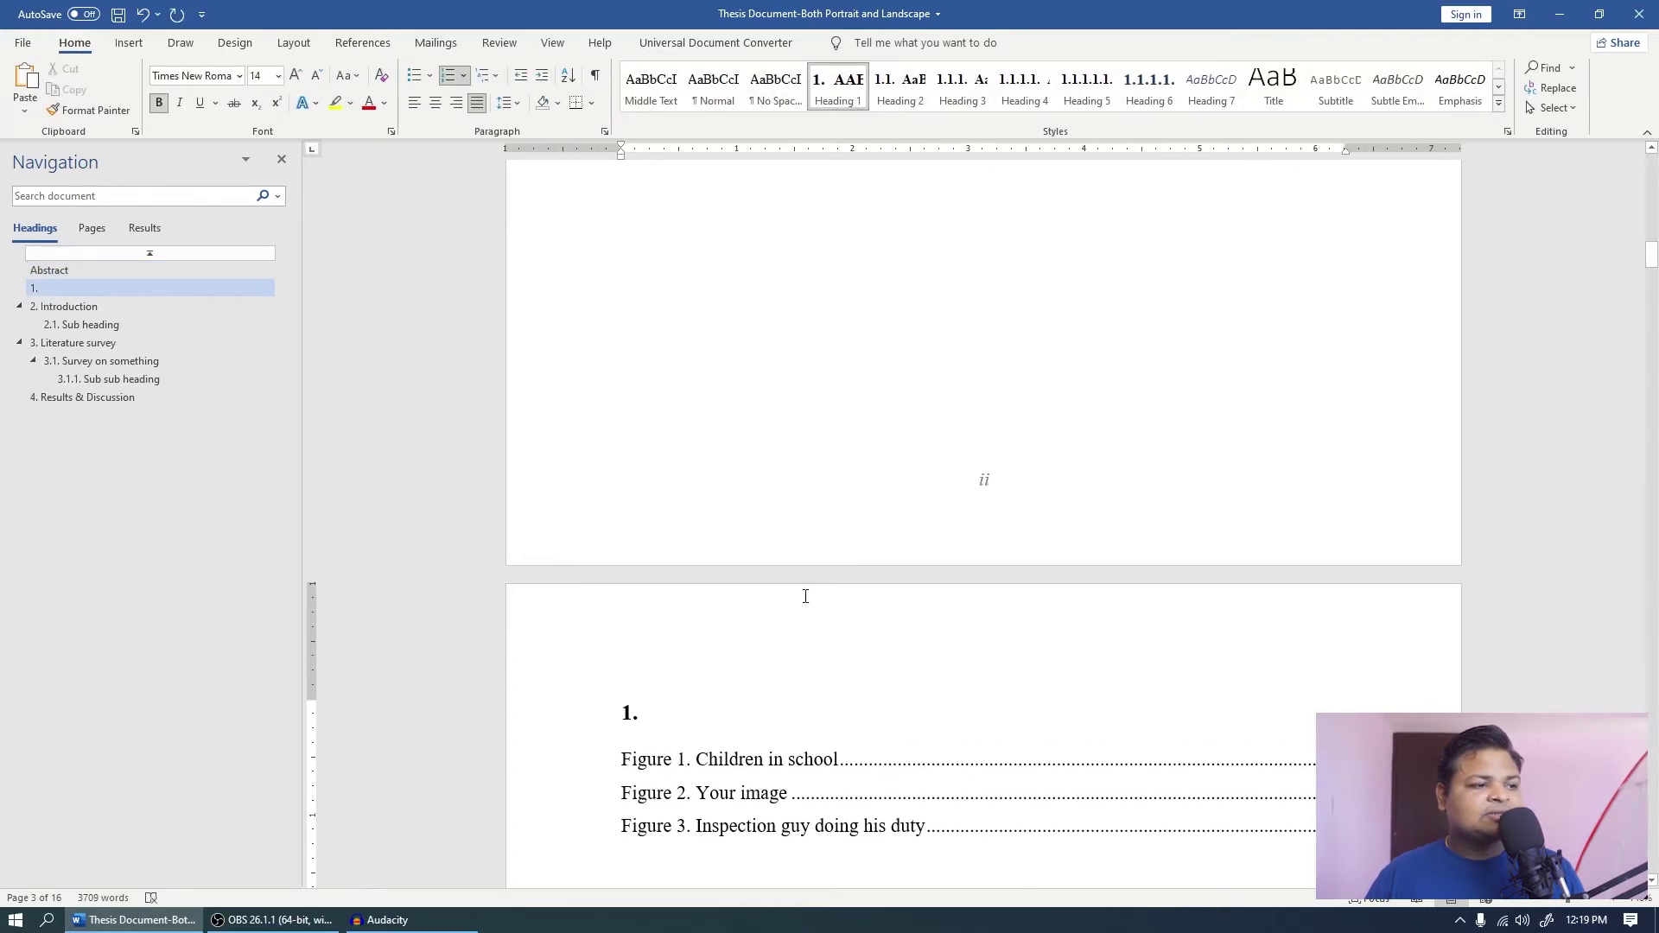
pyautogui.scroll(4, 827, 533)
pyautogui.scroll(15, 827, 533)
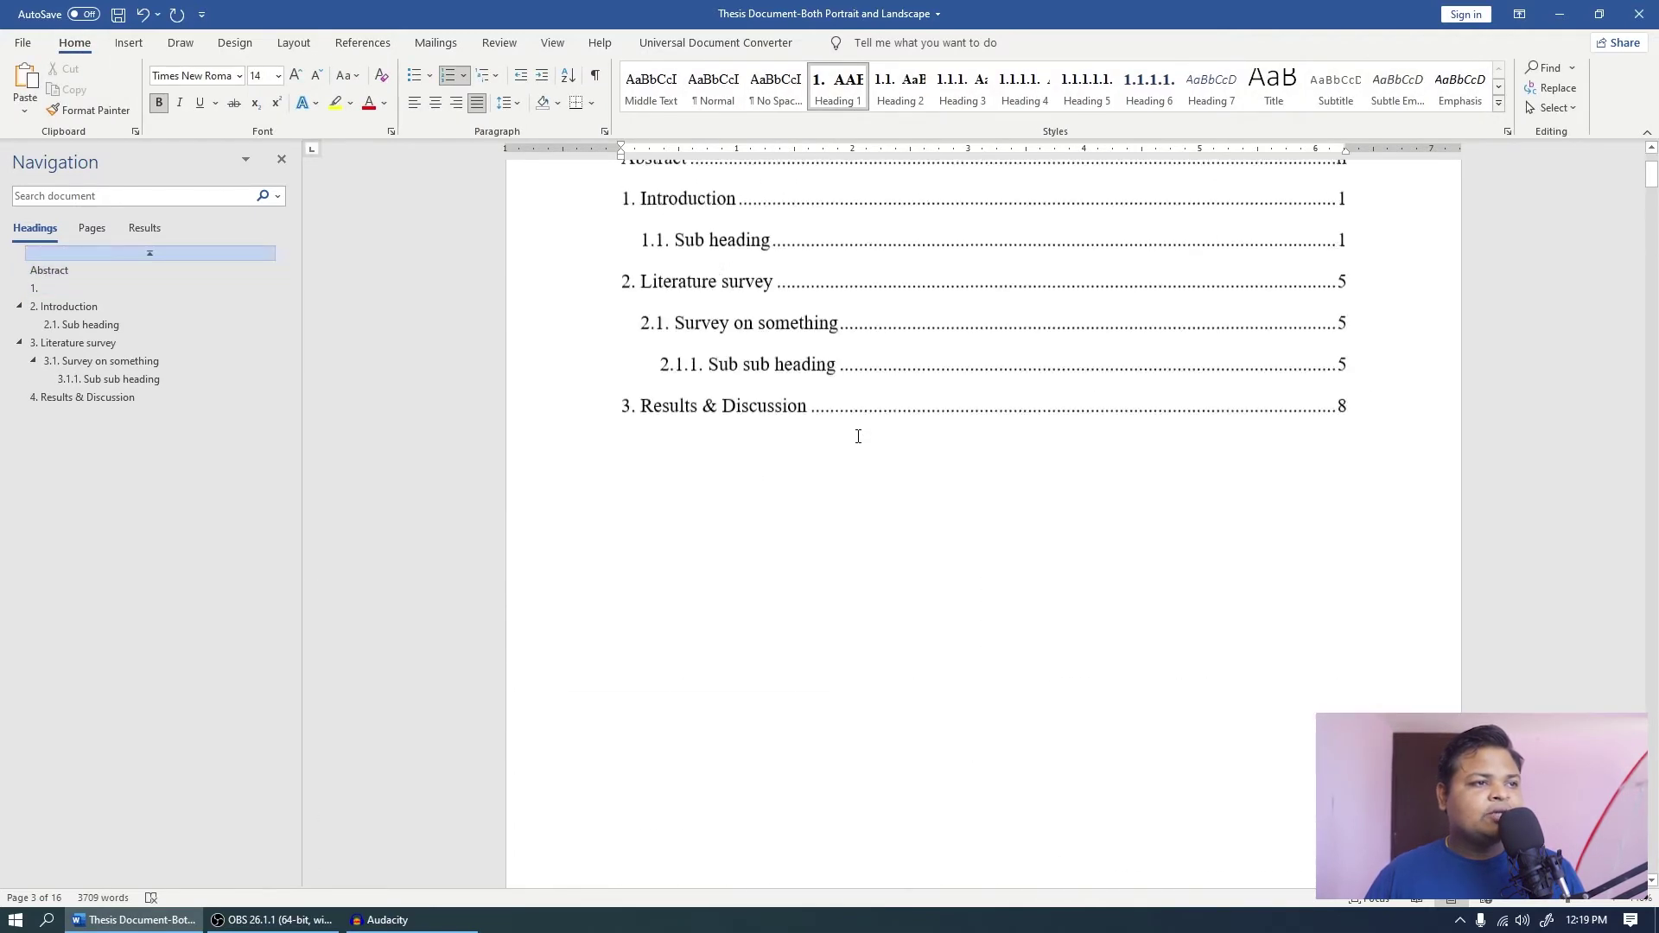
pyautogui.scroll(-10, 805, 399)
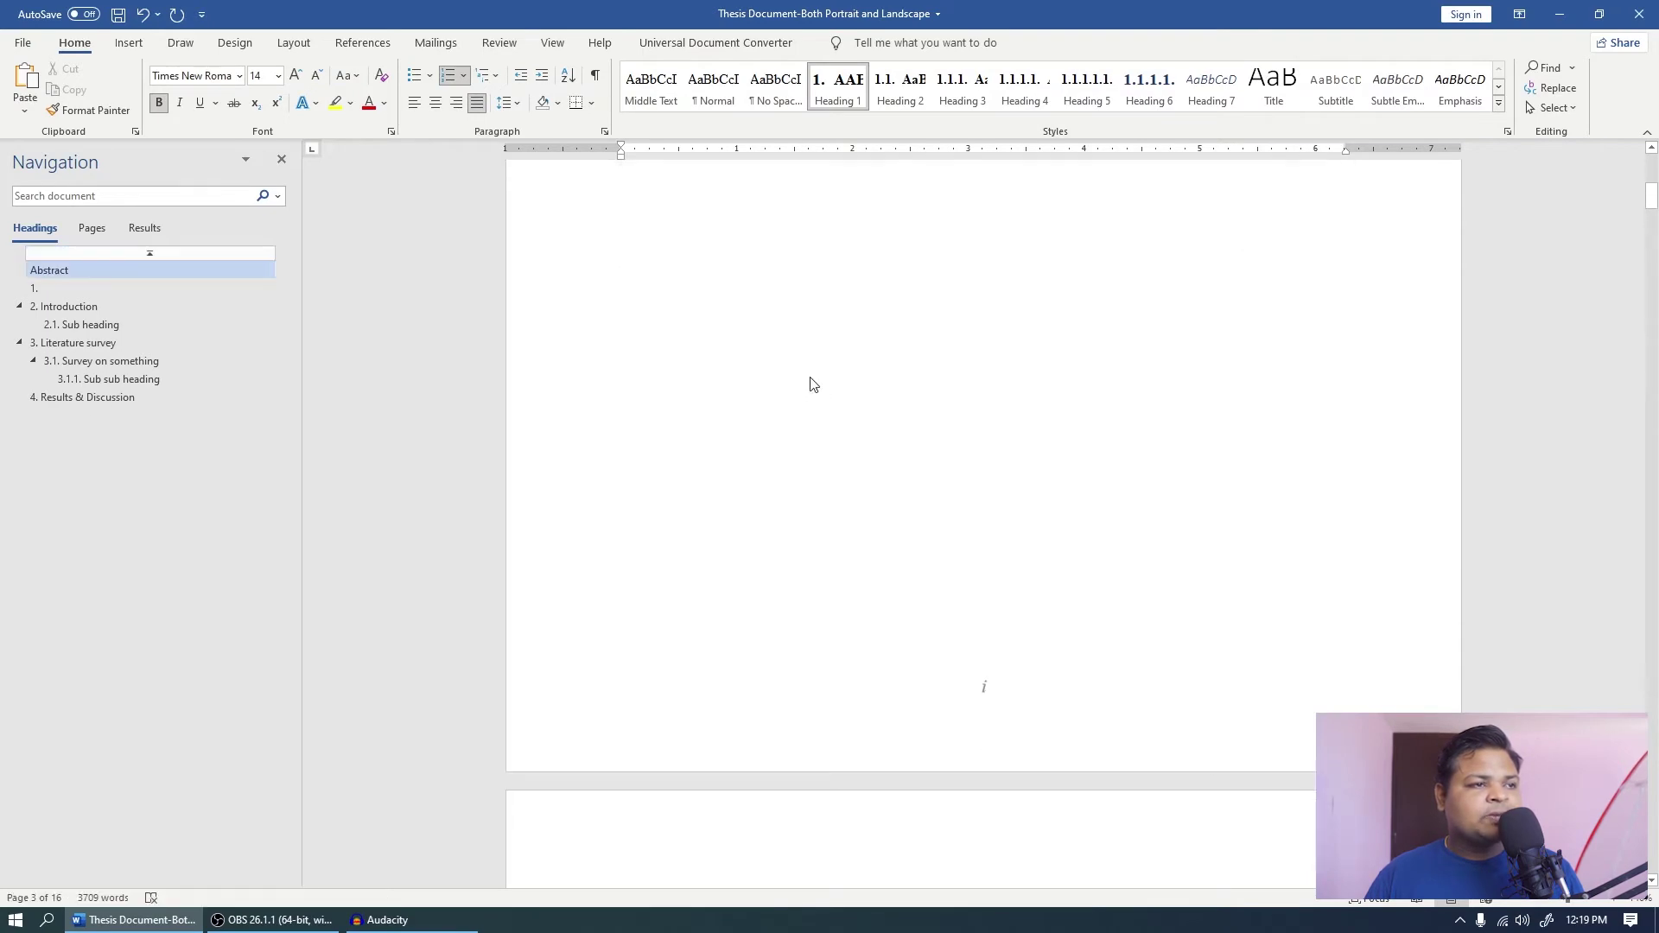
pyautogui.scroll(-7, 805, 399)
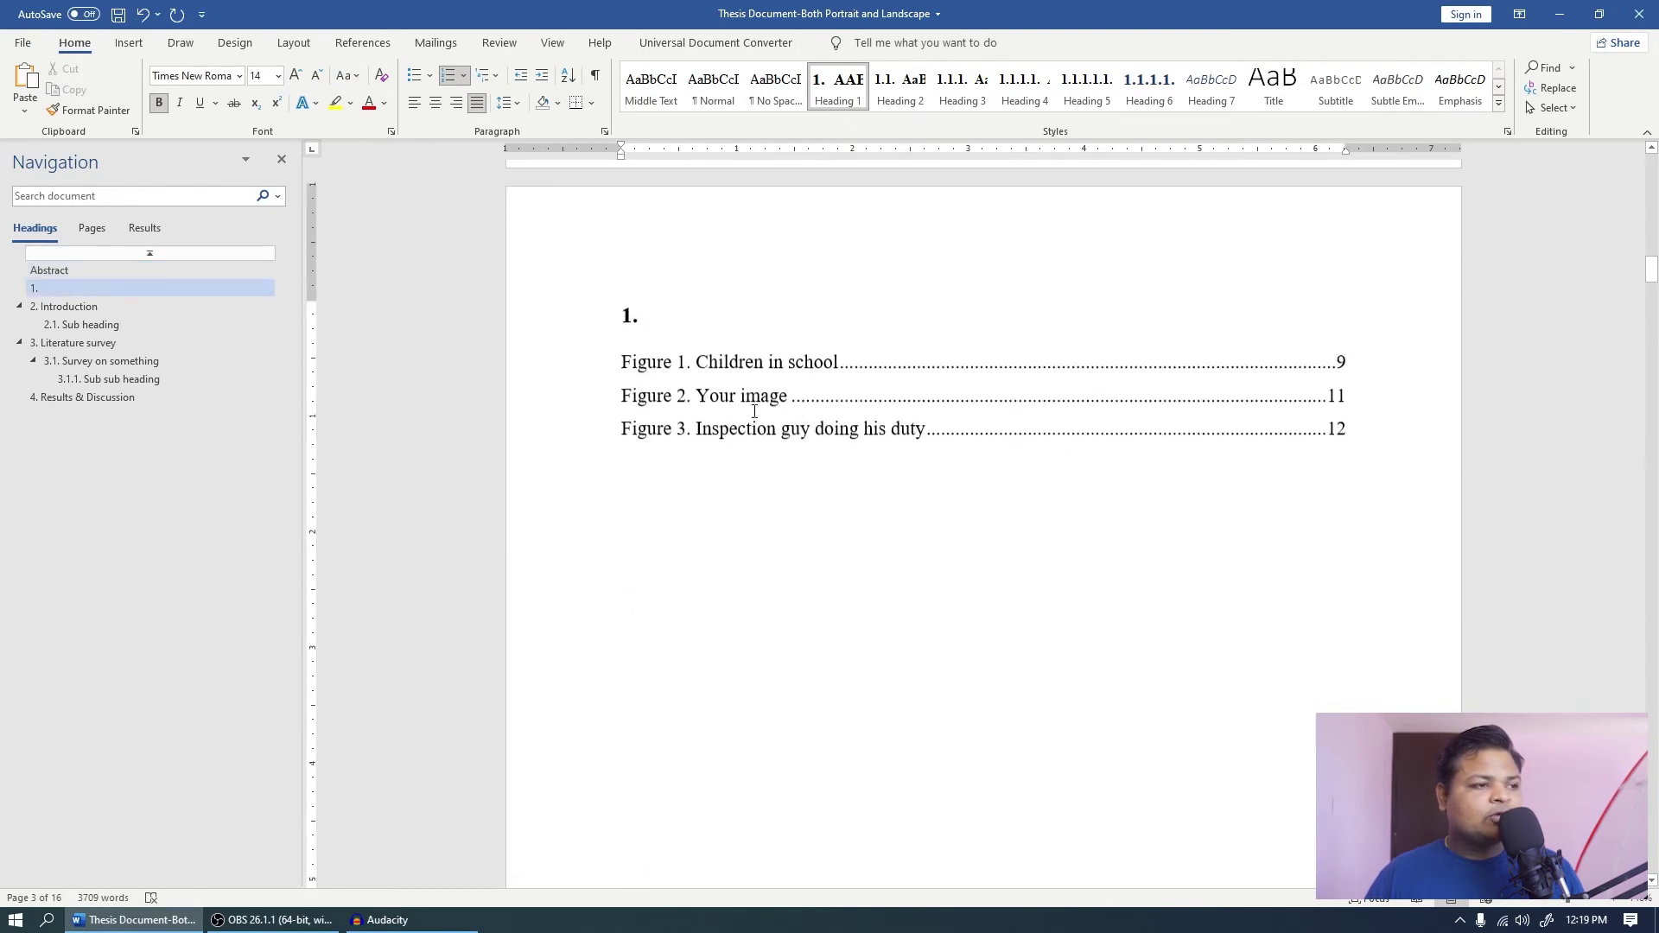
# Title the heading 'List of figures', remove its numbering and centre it.
pyautogui.write('List')
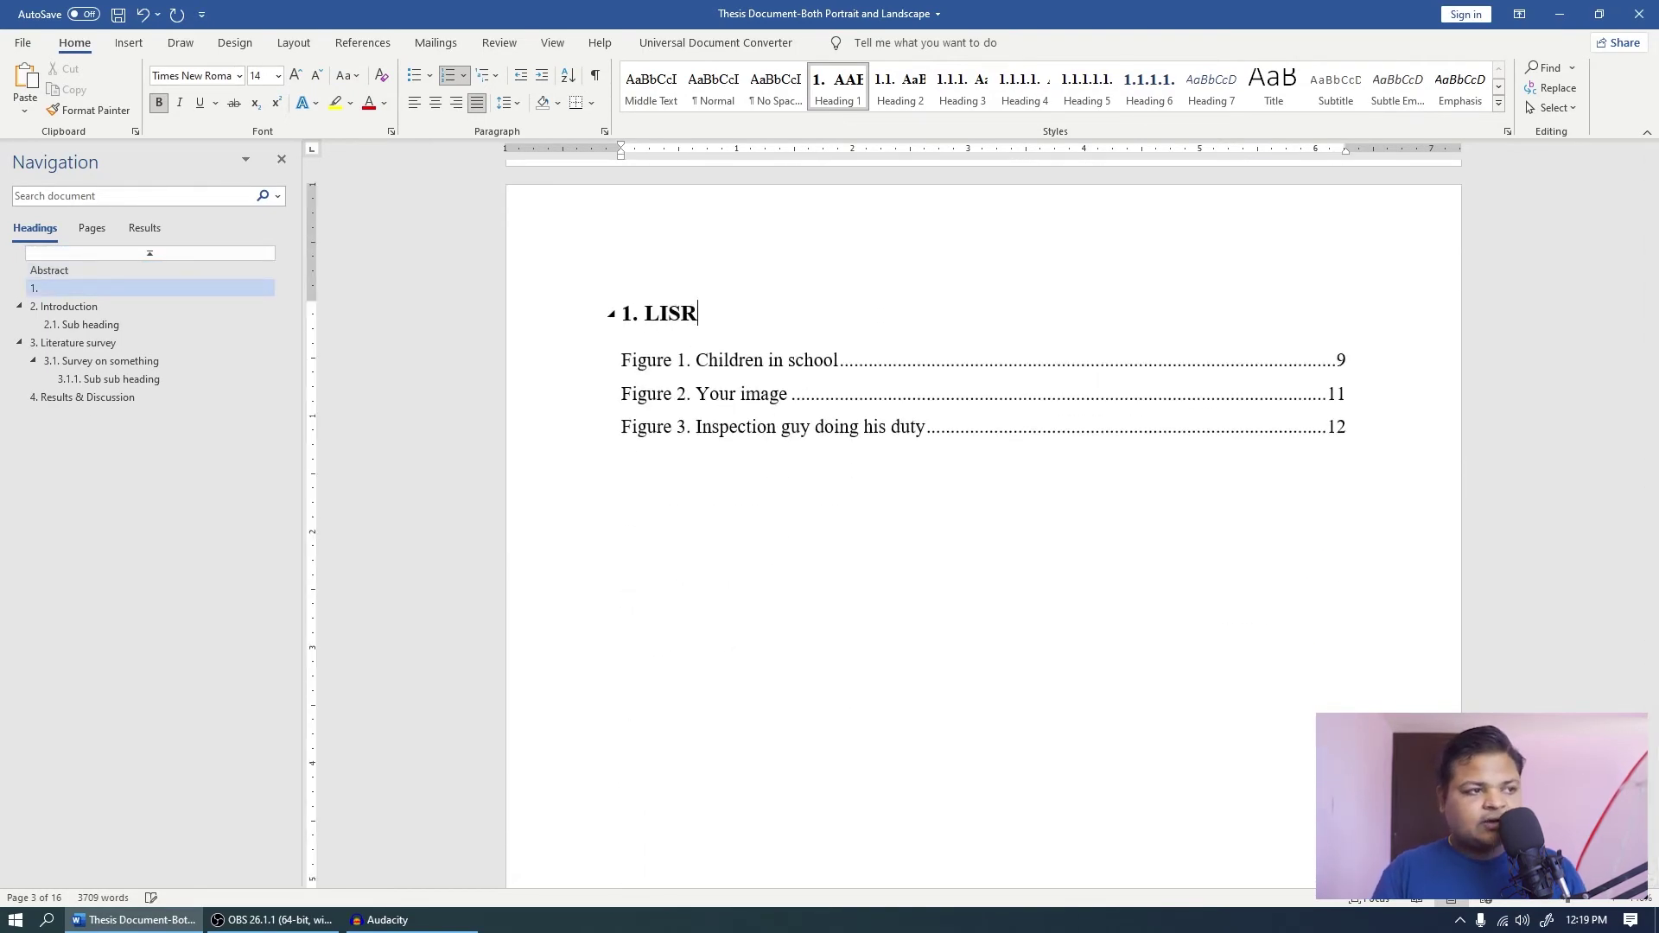
pyautogui.press('BackSpace')
pyautogui.press('BackSpace')
pyautogui.write('st of ')
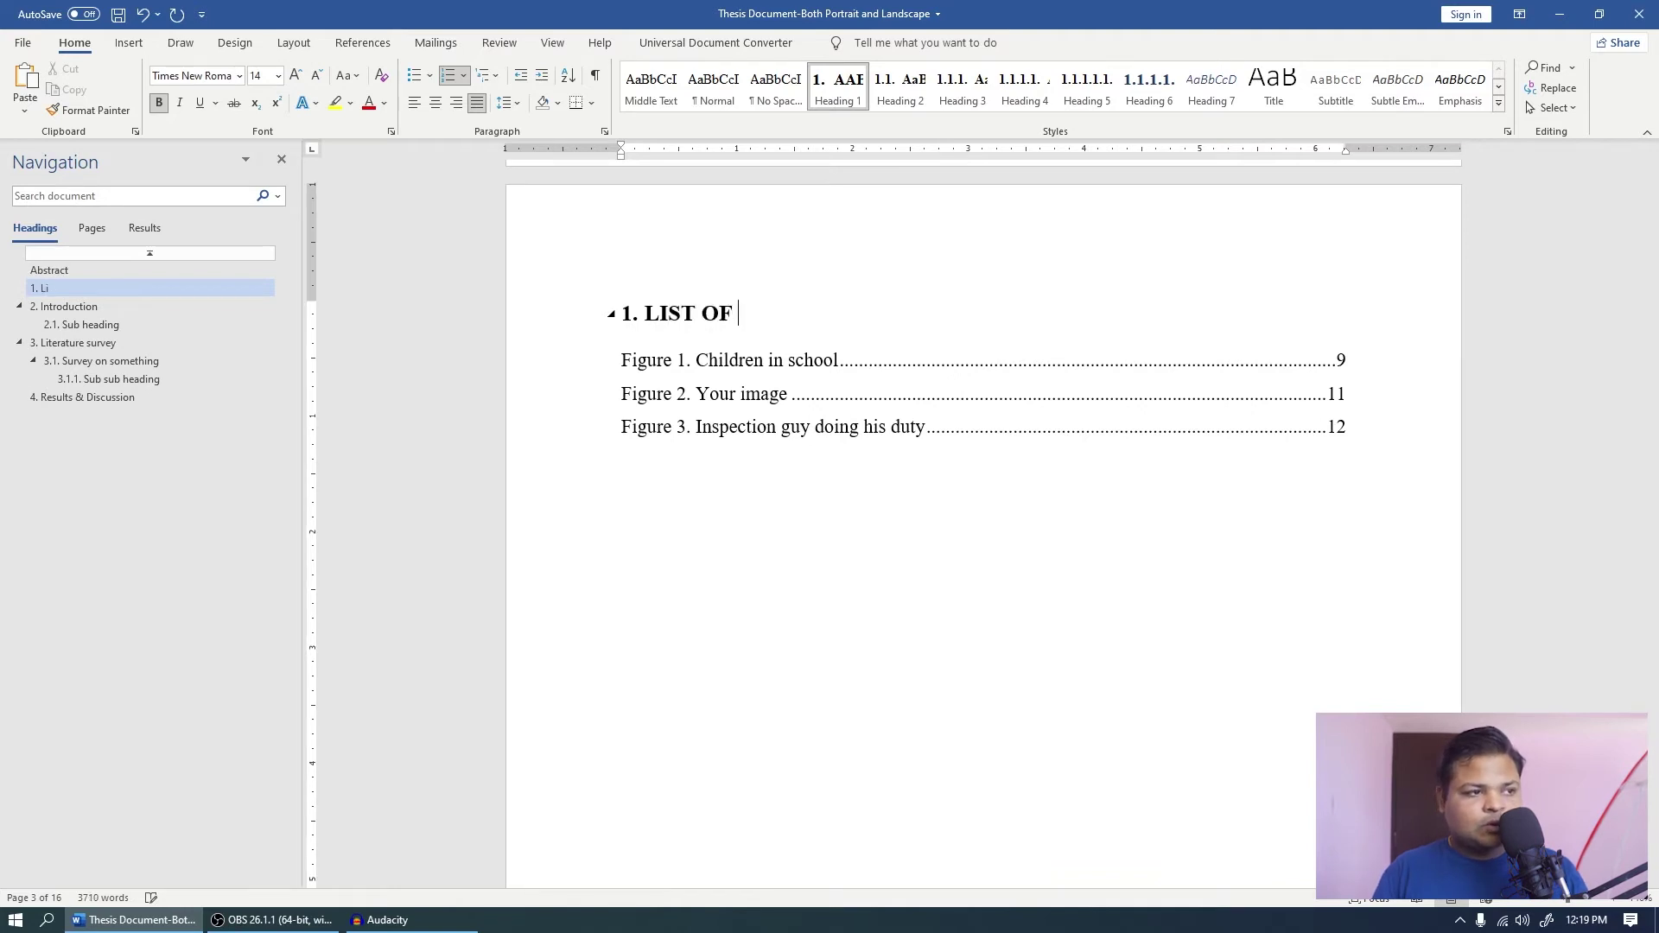
pyautogui.write('figures')
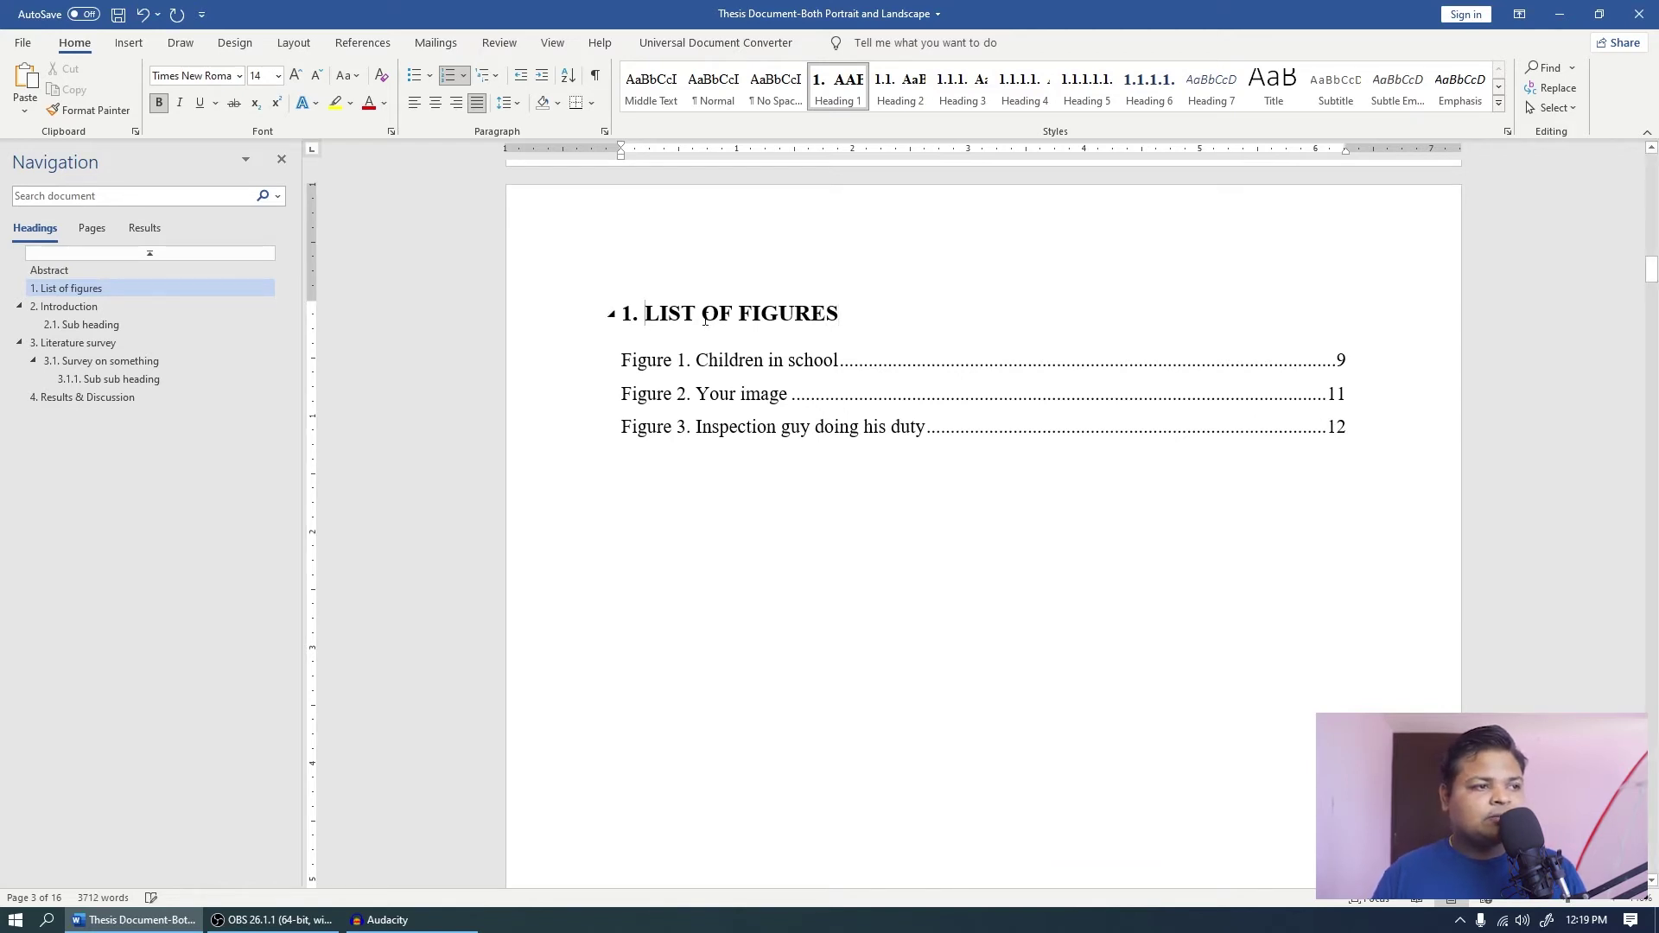
pyautogui.press('Home')
pyautogui.press('BackSpace')
pyautogui.hotkey('ctrl', 'e')
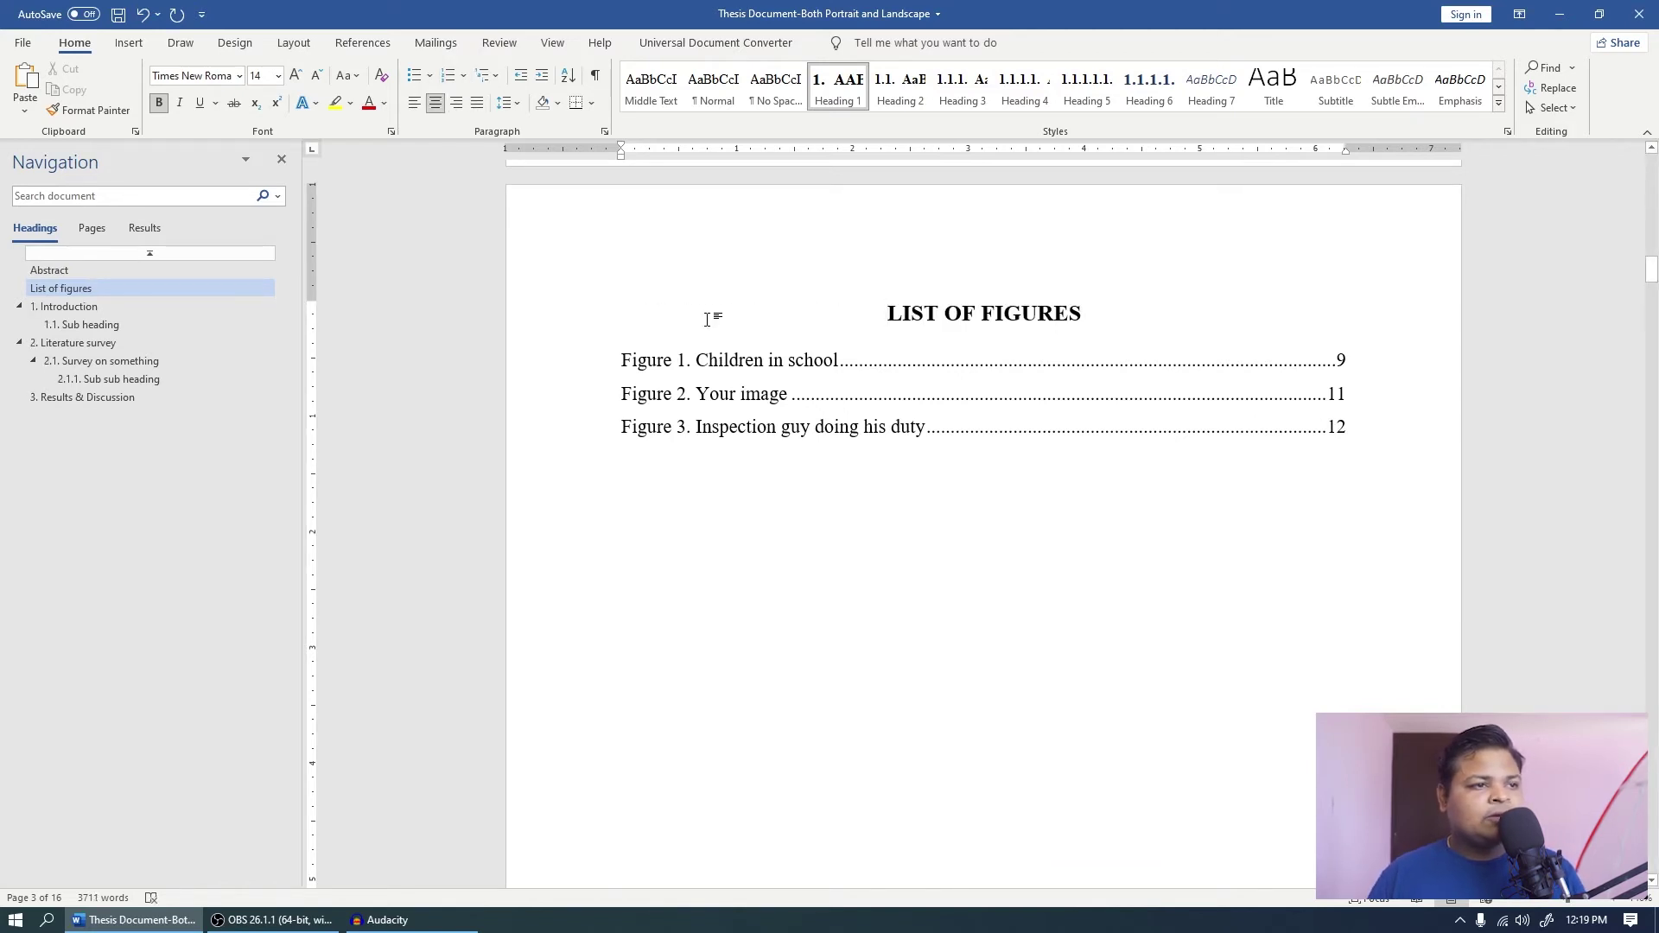
pyautogui.scroll(20, 733, 325)
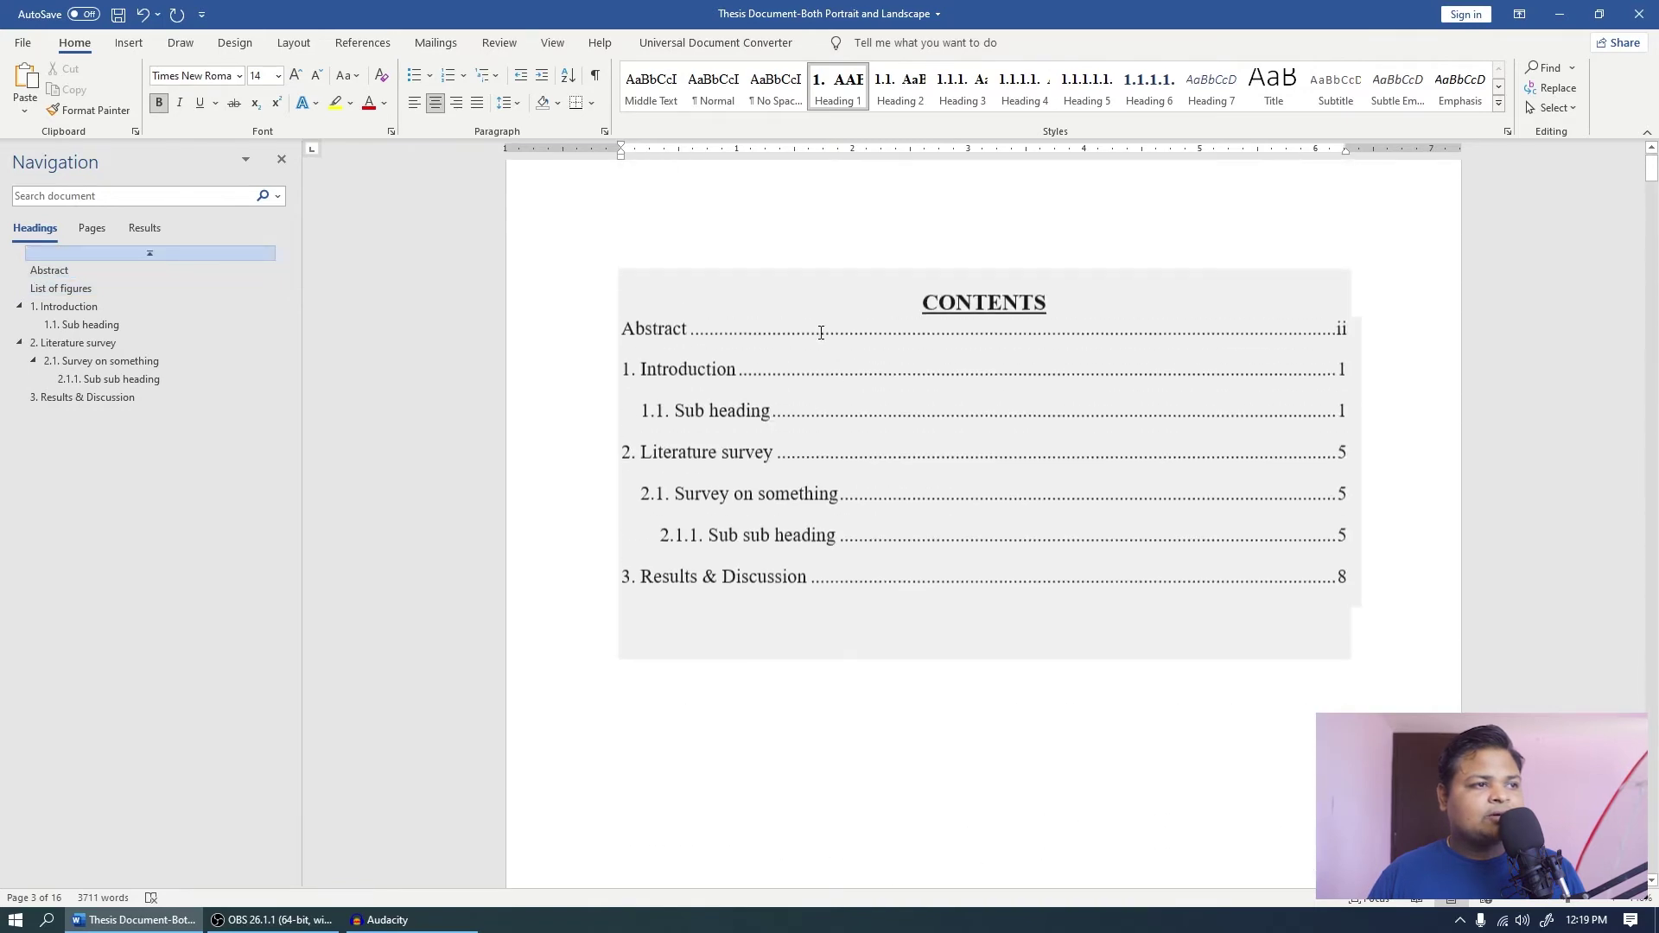
# Update the entire table of contents so List of figures shows on page iii and Results & Discussion on page 9.
pyautogui.click(711, 341)
pyautogui.click(696, 283)
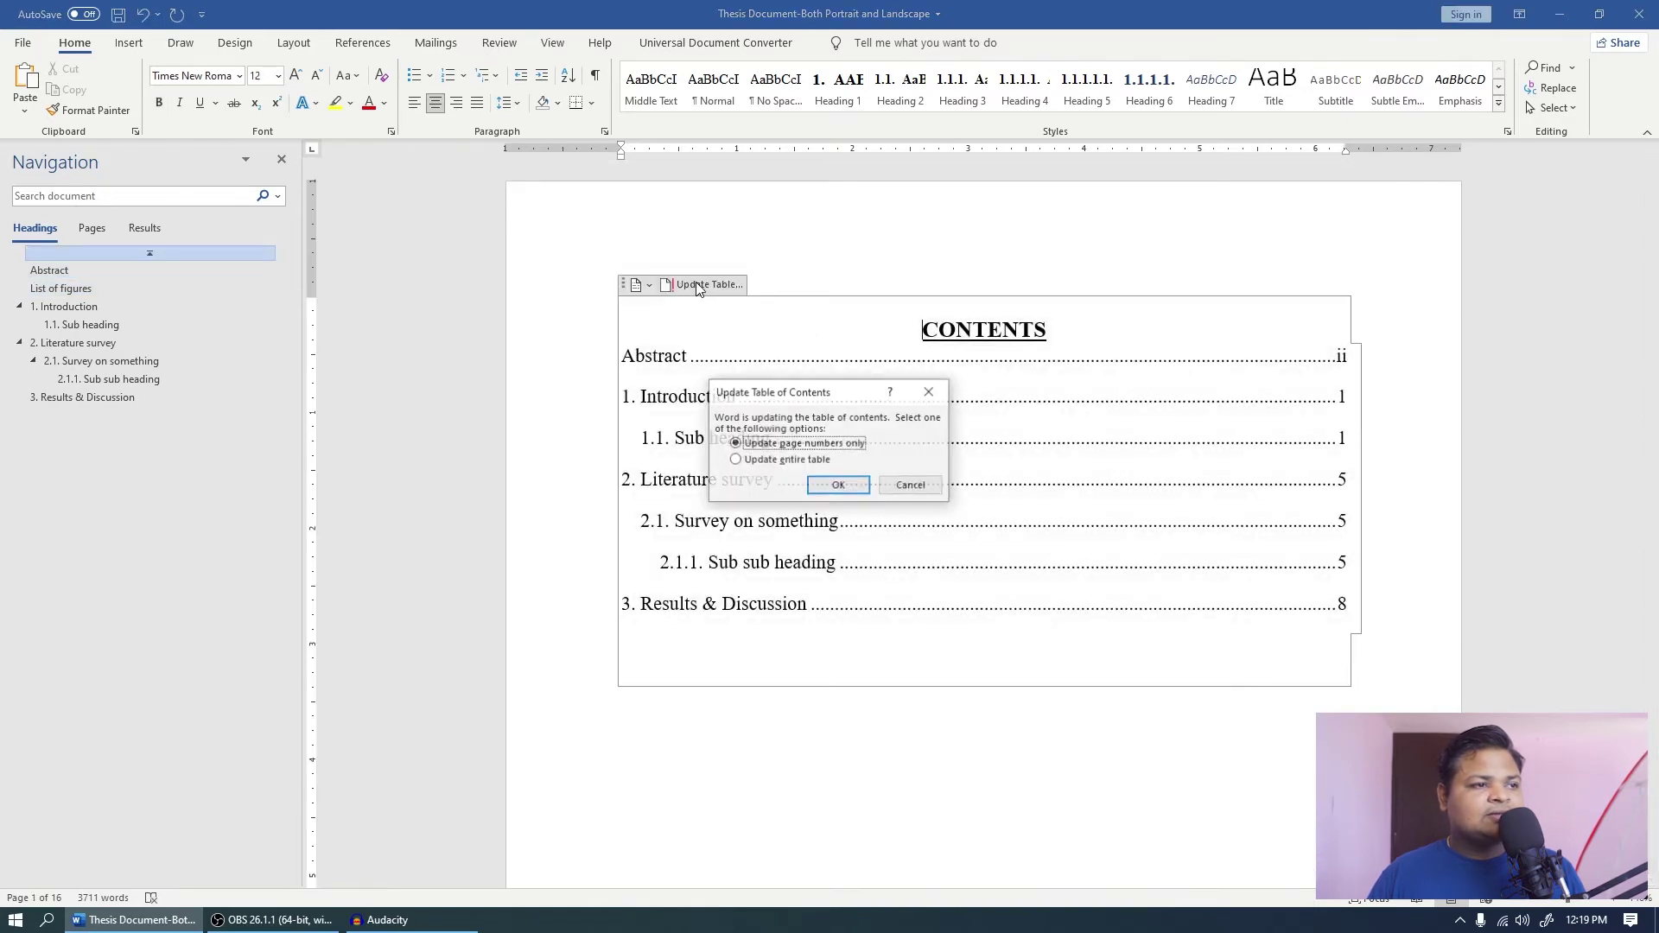
pyautogui.click(774, 458)
pyautogui.click(833, 486)
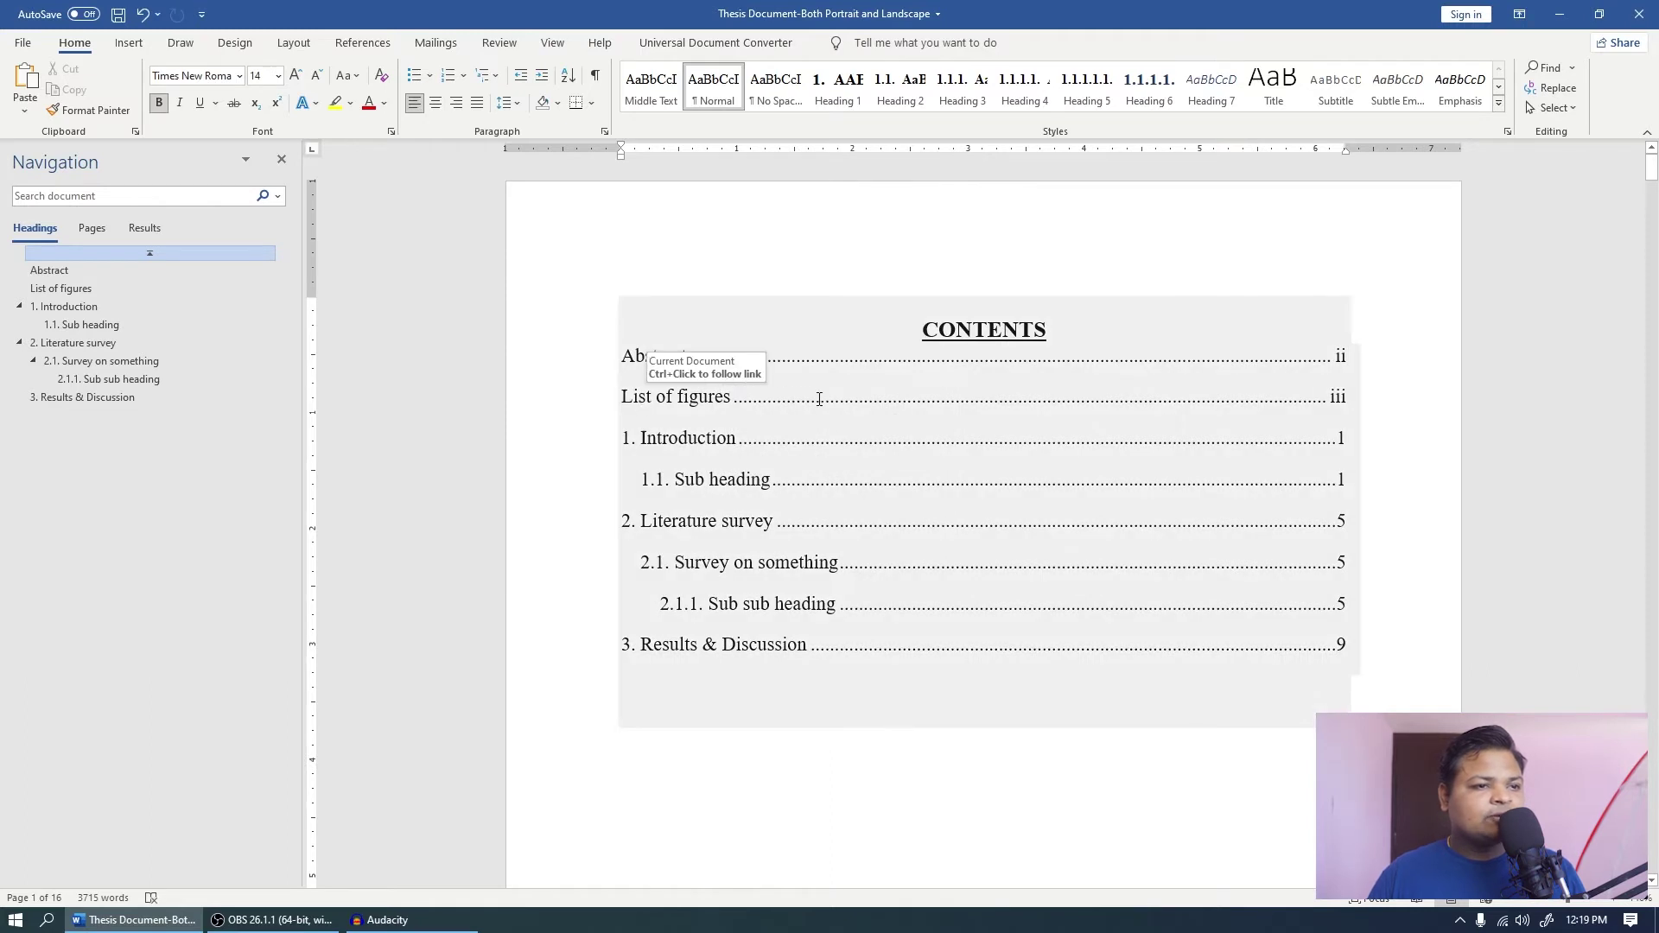
pyautogui.keyDown('ctrl'); pyautogui.click(882, 400); pyautogui.keyUp('ctrl')
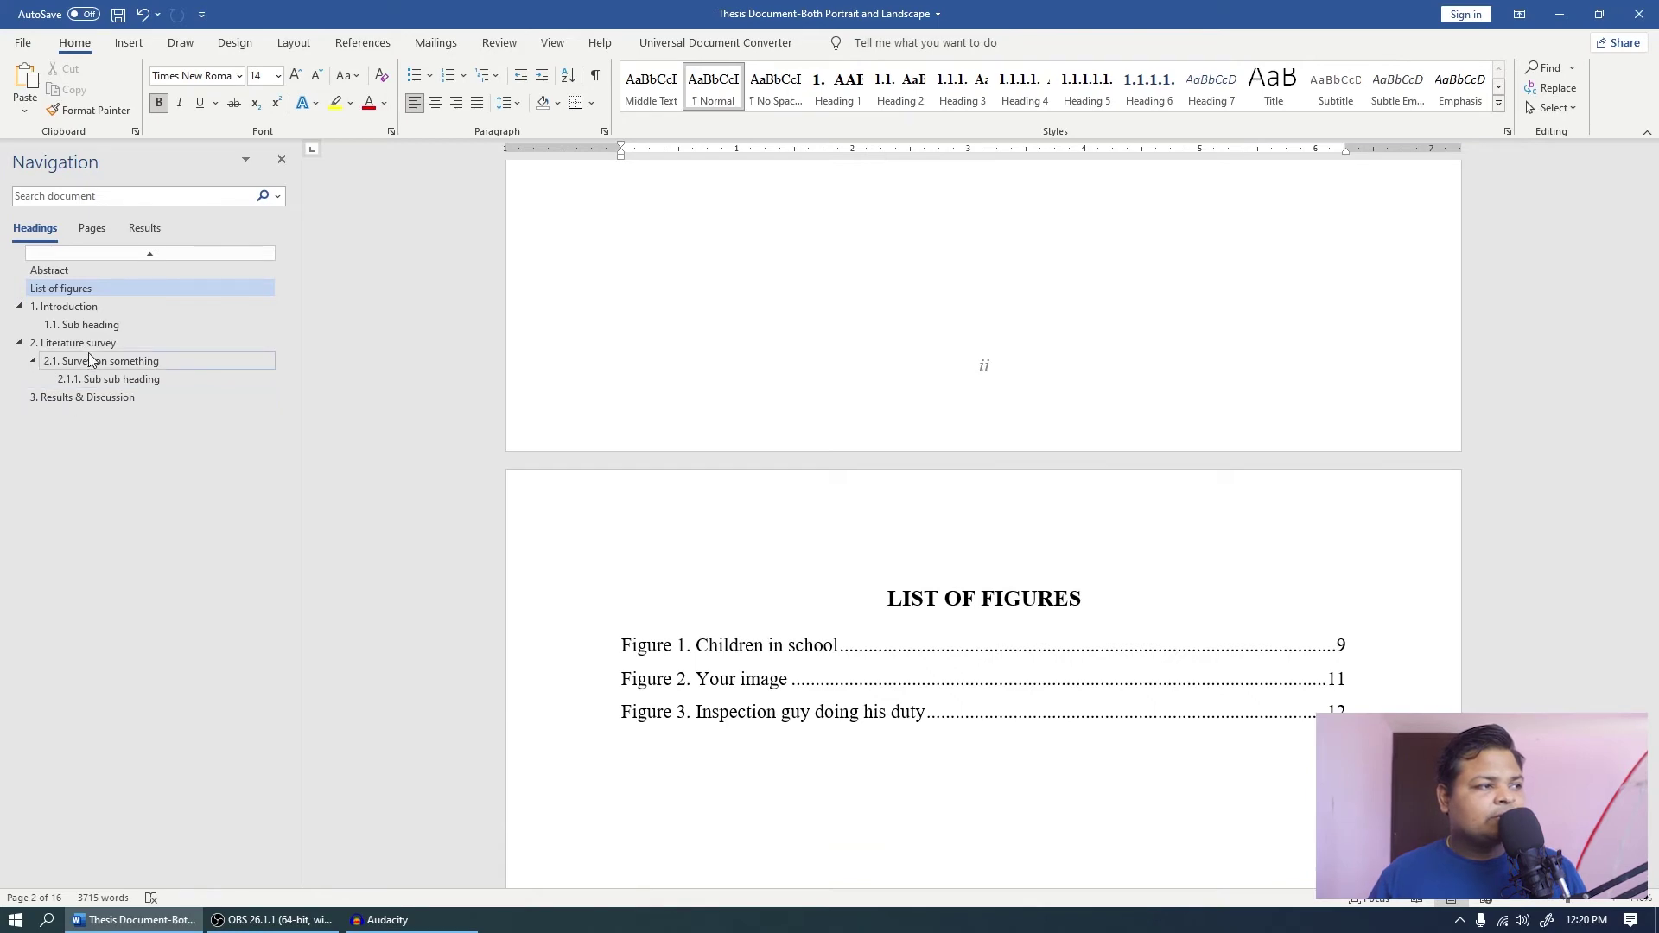
# Insert a blank 5×3 table on a new line after the Results & Discussion paragraph ending 'need them.'.
pyautogui.click(78, 397)
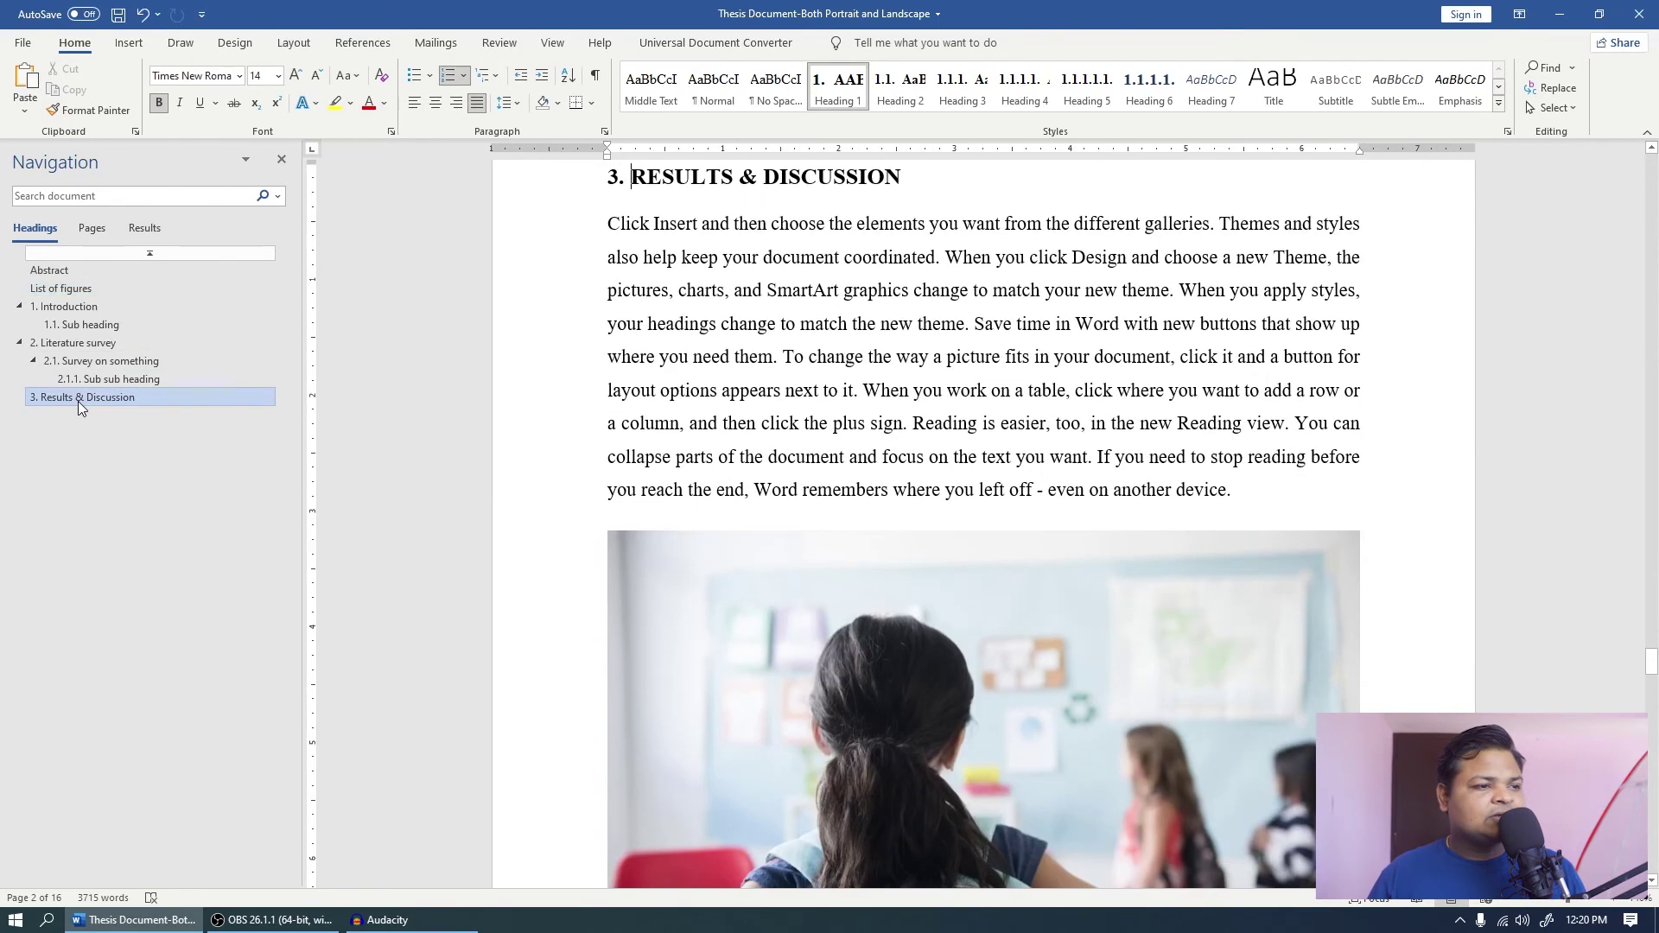
pyautogui.scroll(-6, 993, 471)
pyautogui.scroll(-6, 993, 471)
pyautogui.scroll(3, 994, 471)
pyautogui.click(1380, 610)
pyautogui.press('Return')
pyautogui.click(129, 43)
pyautogui.click(147, 87)
pyautogui.click(207, 189)
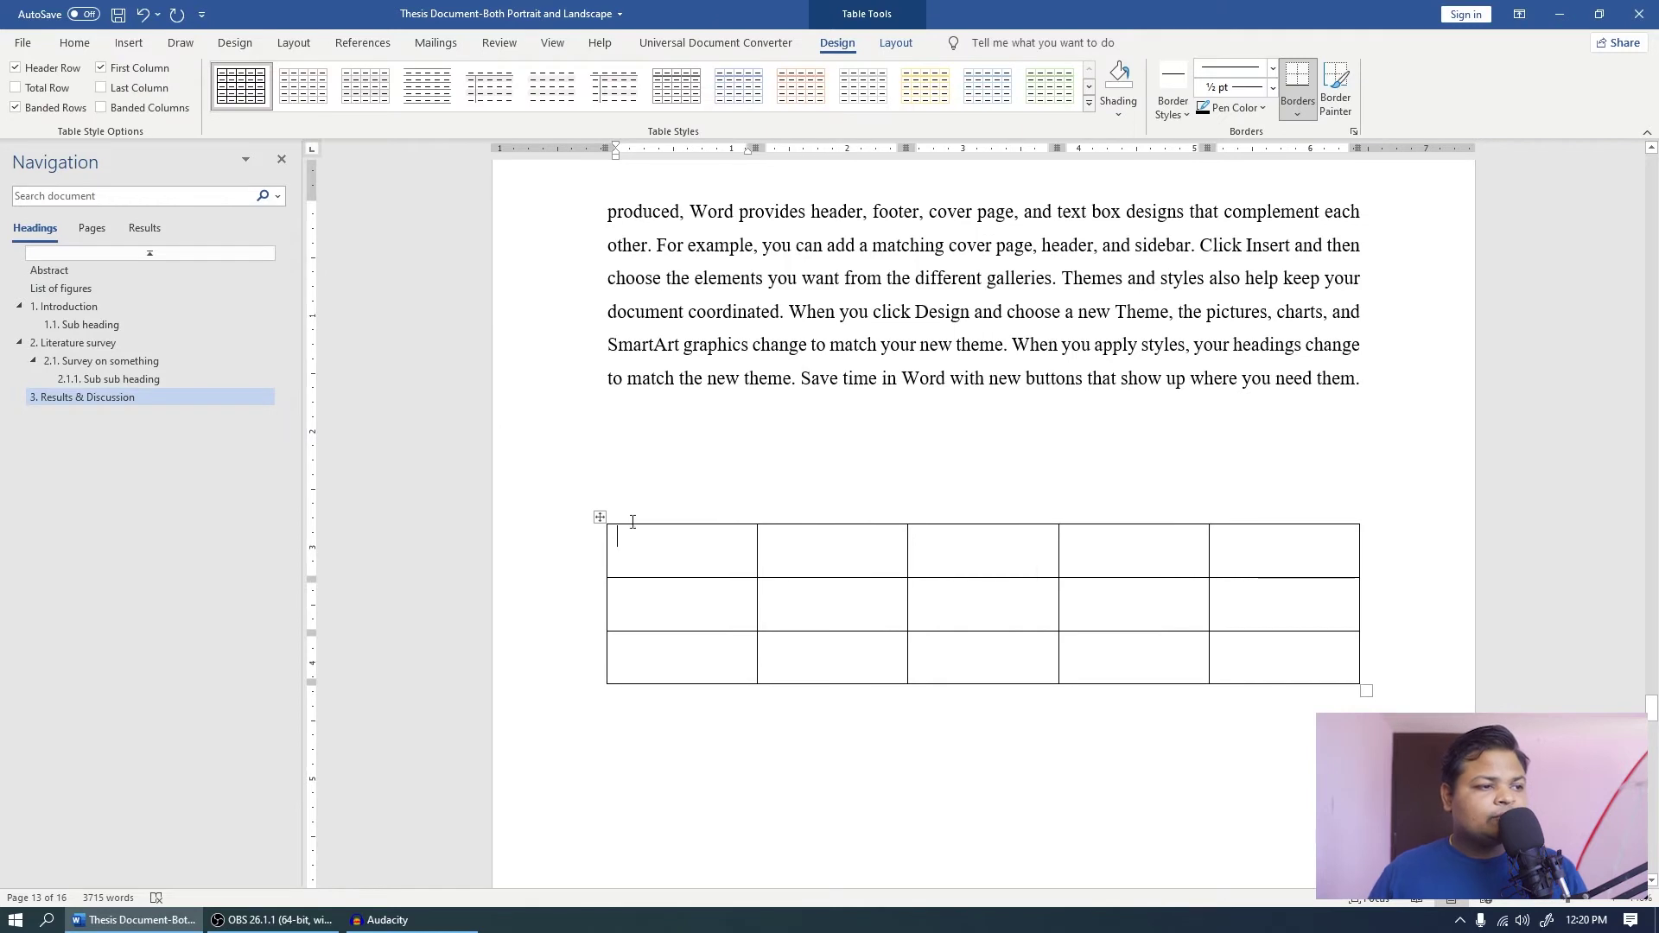
# Caption the table 'Table 1. Blank table' with the Table label positioned above it.
pyautogui.click(598, 517)
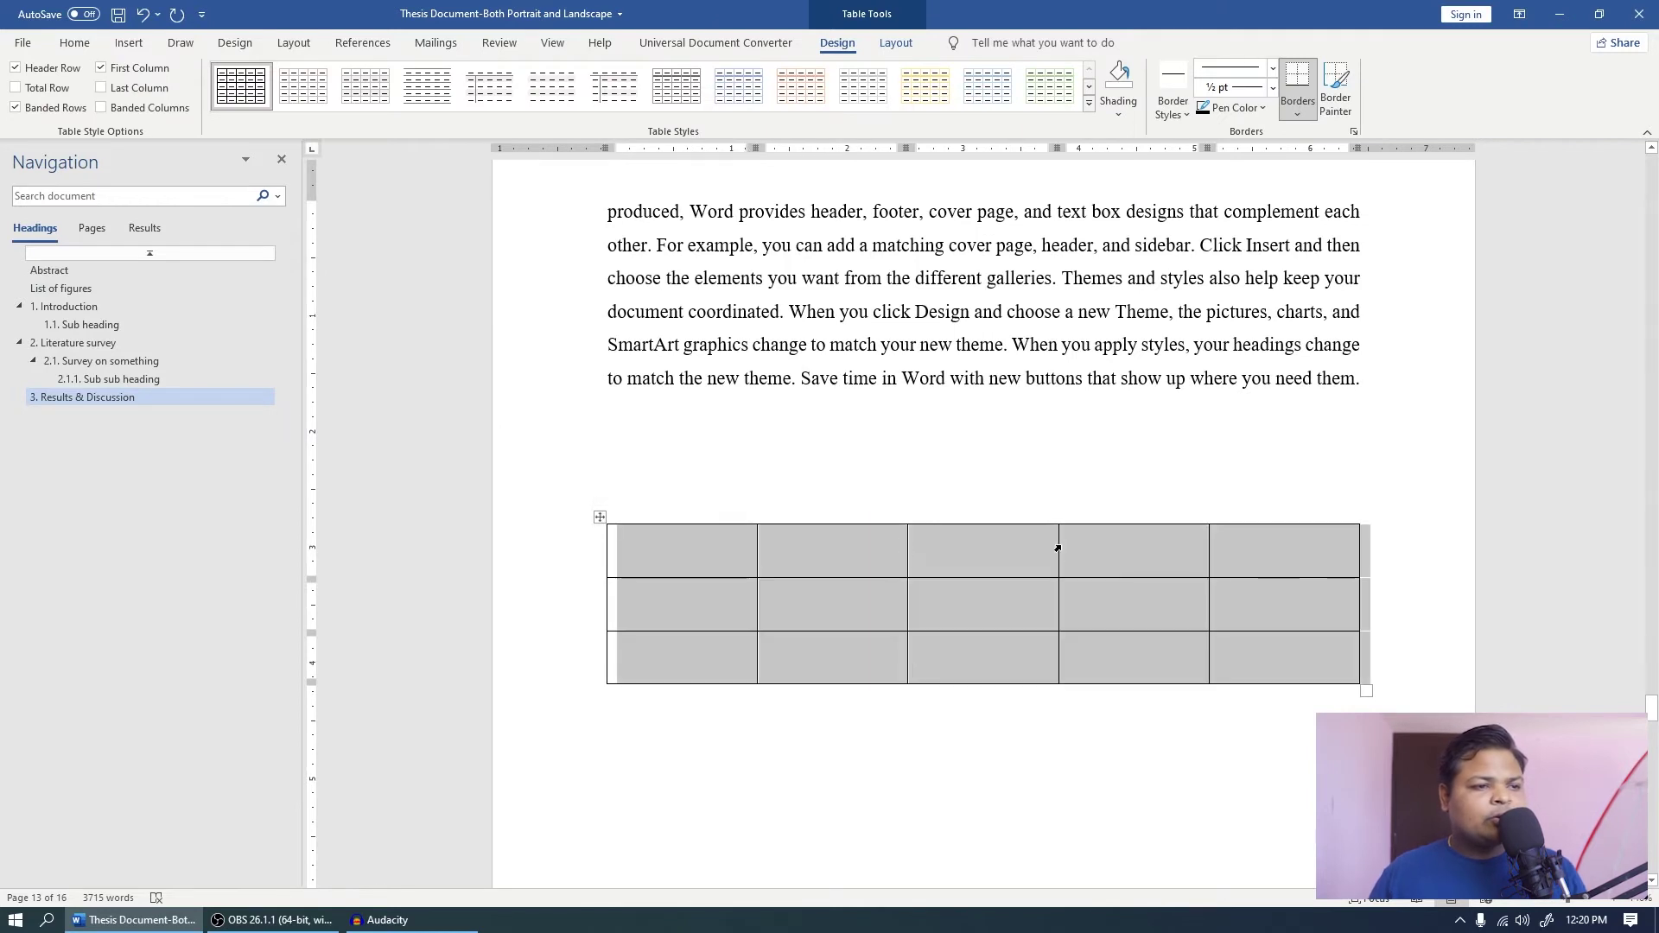
pyautogui.rightClick(598, 517)
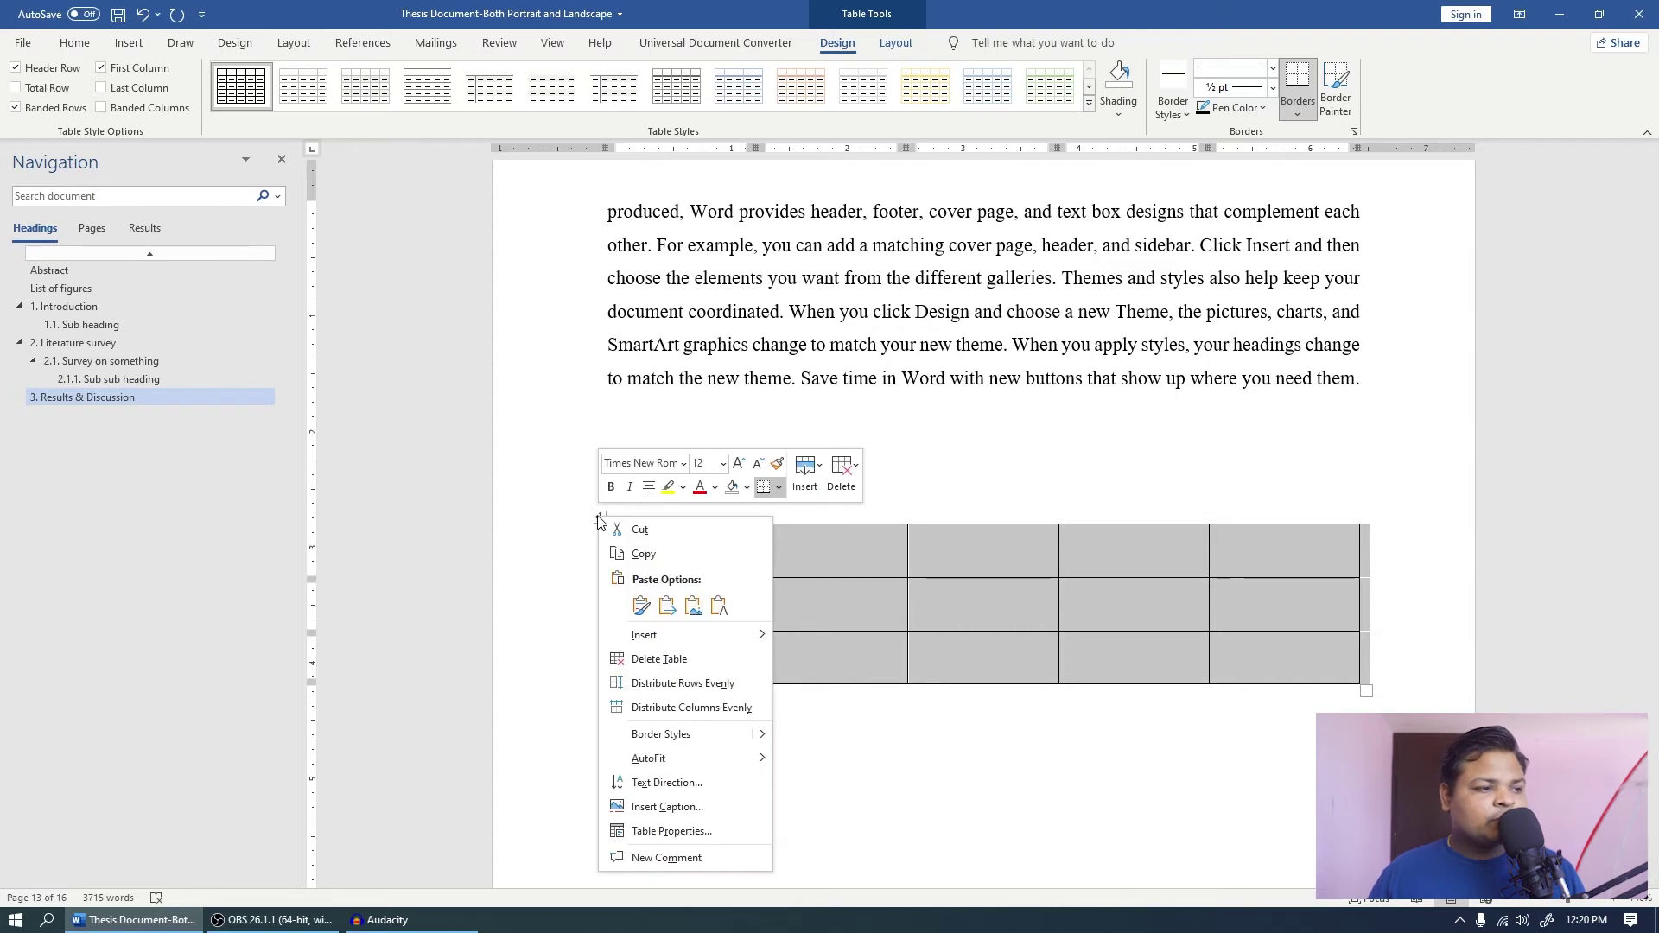
pyautogui.click(641, 809)
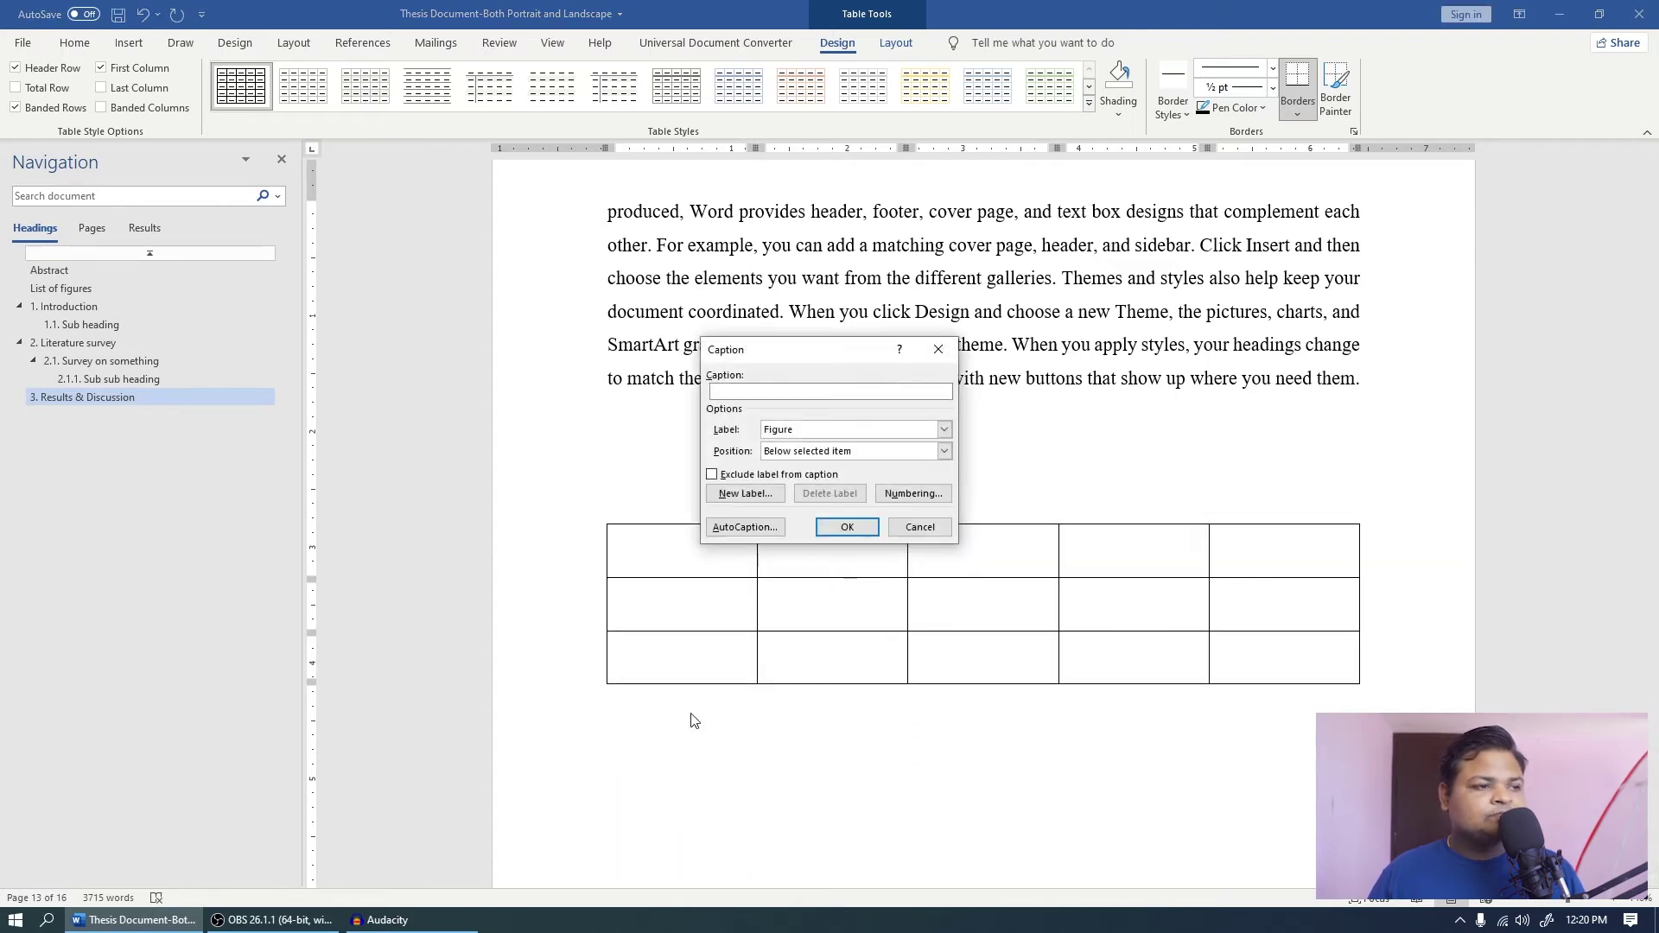
pyautogui.click(944, 432)
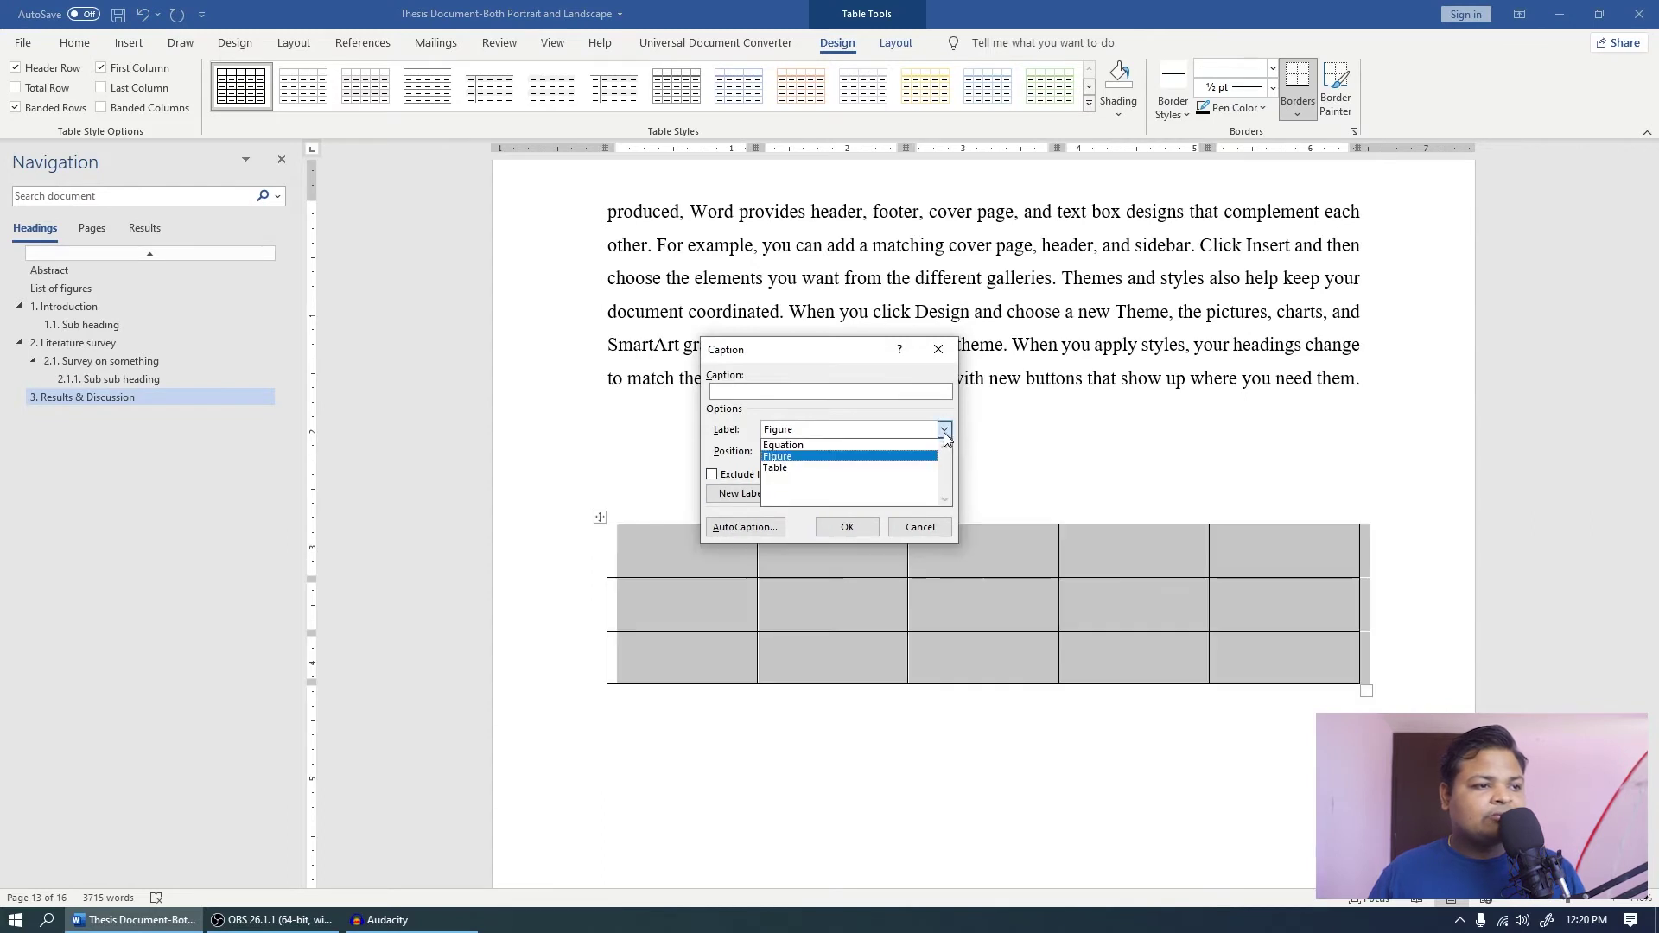
pyautogui.click(837, 467)
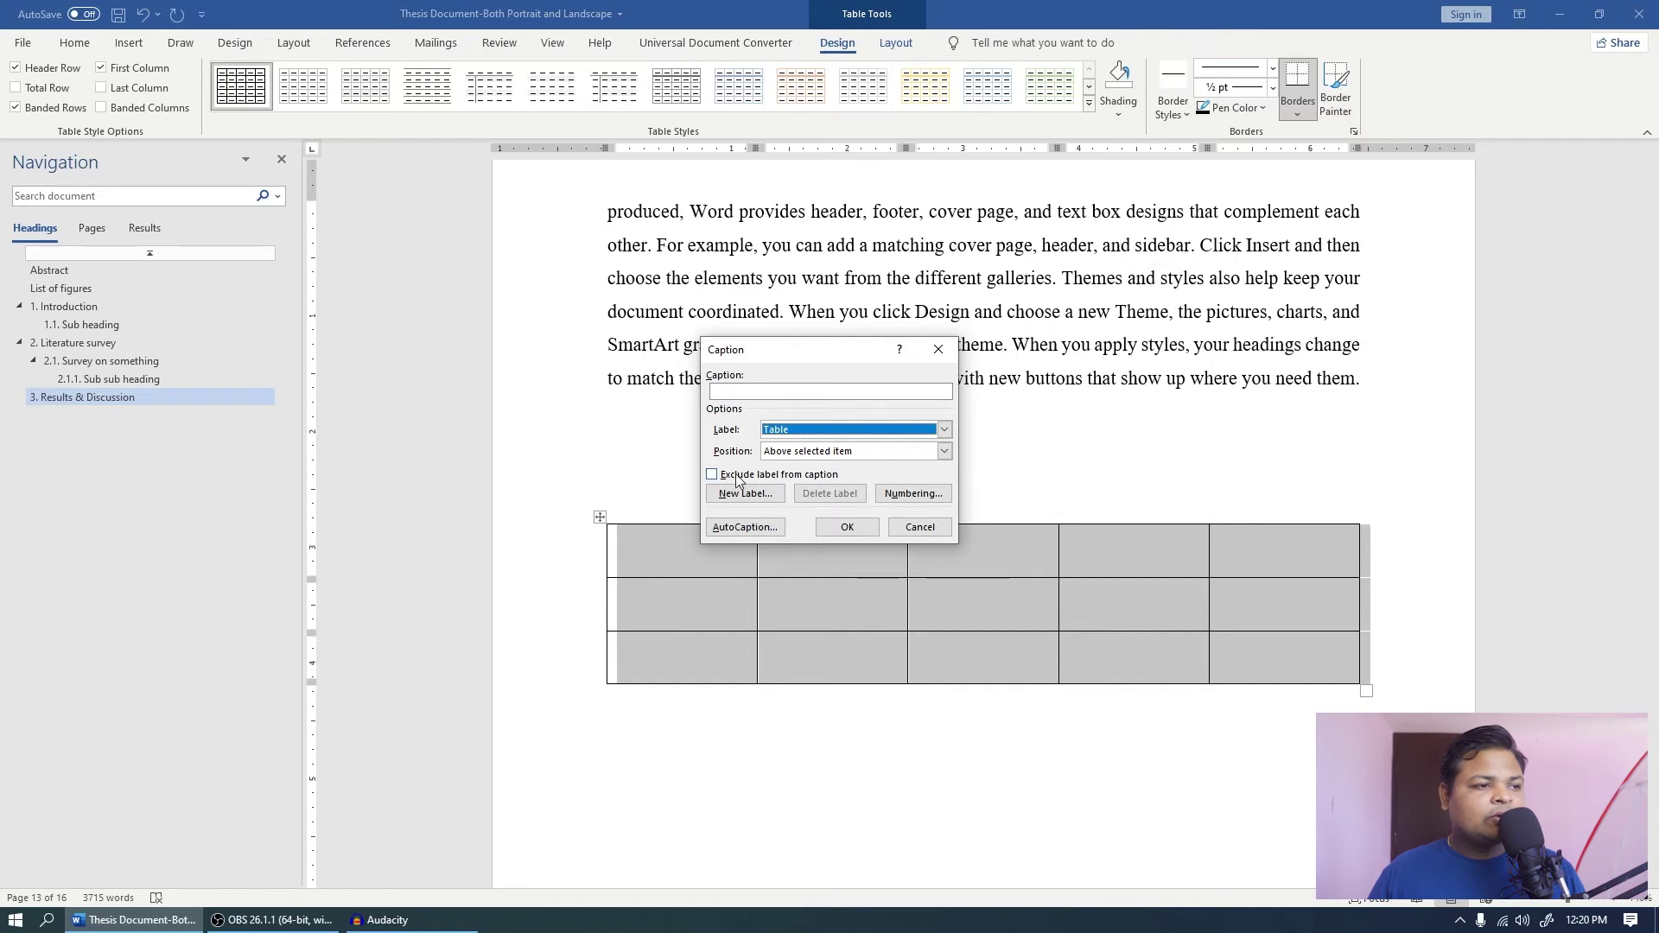
pyautogui.click(780, 452)
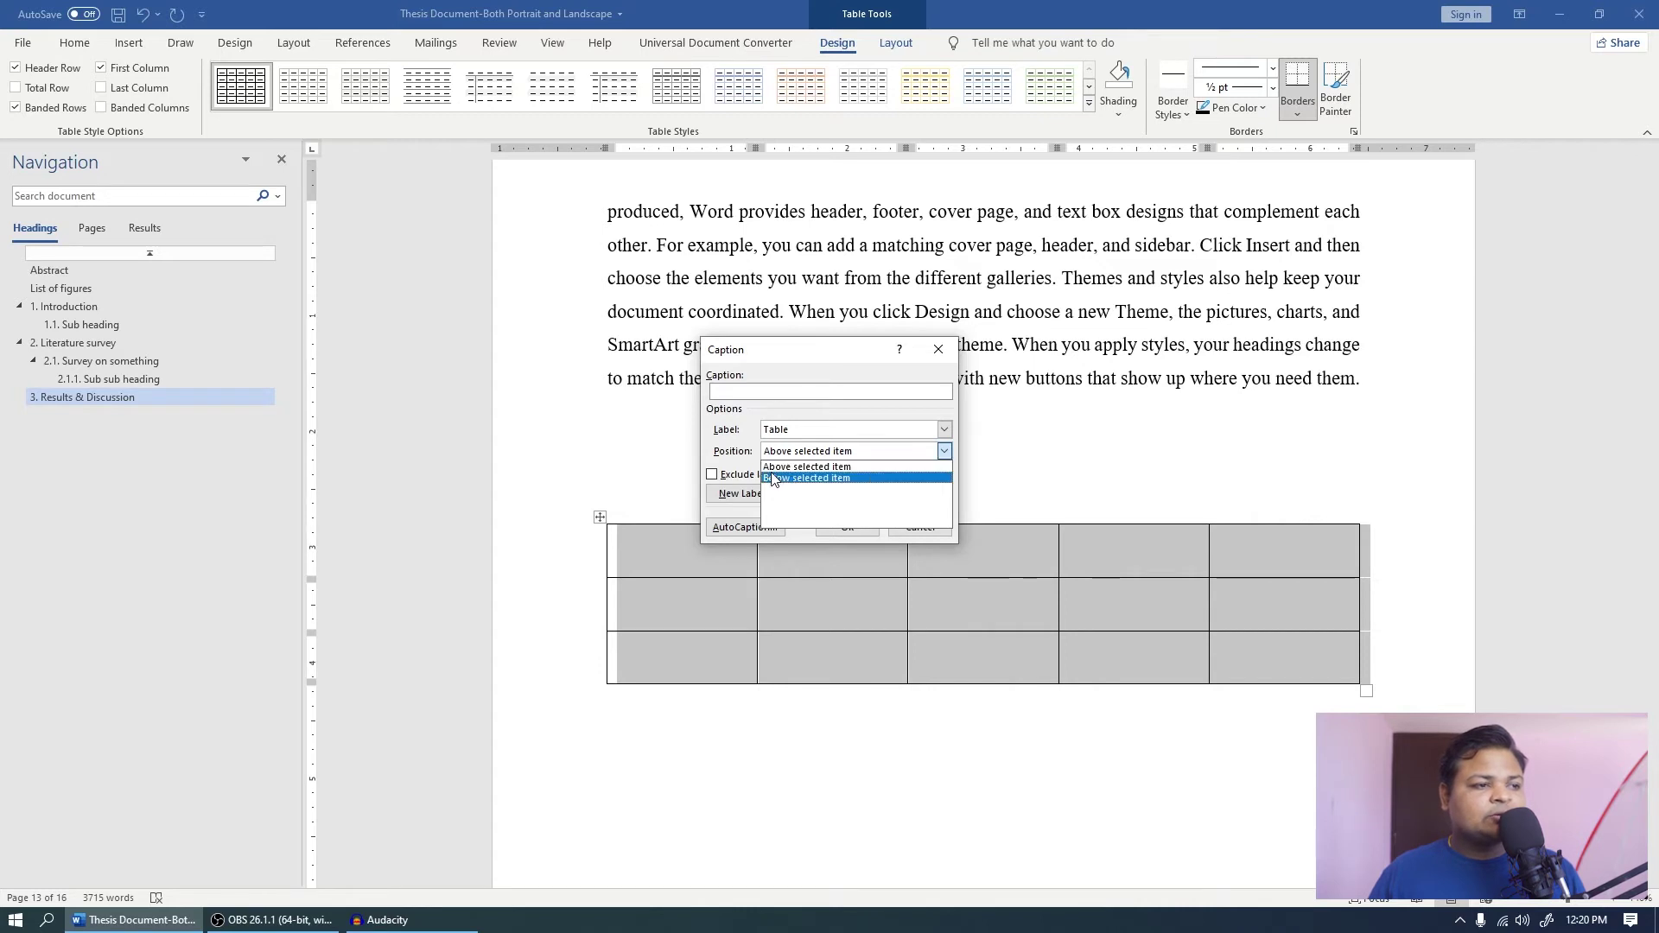
pyautogui.click(776, 467)
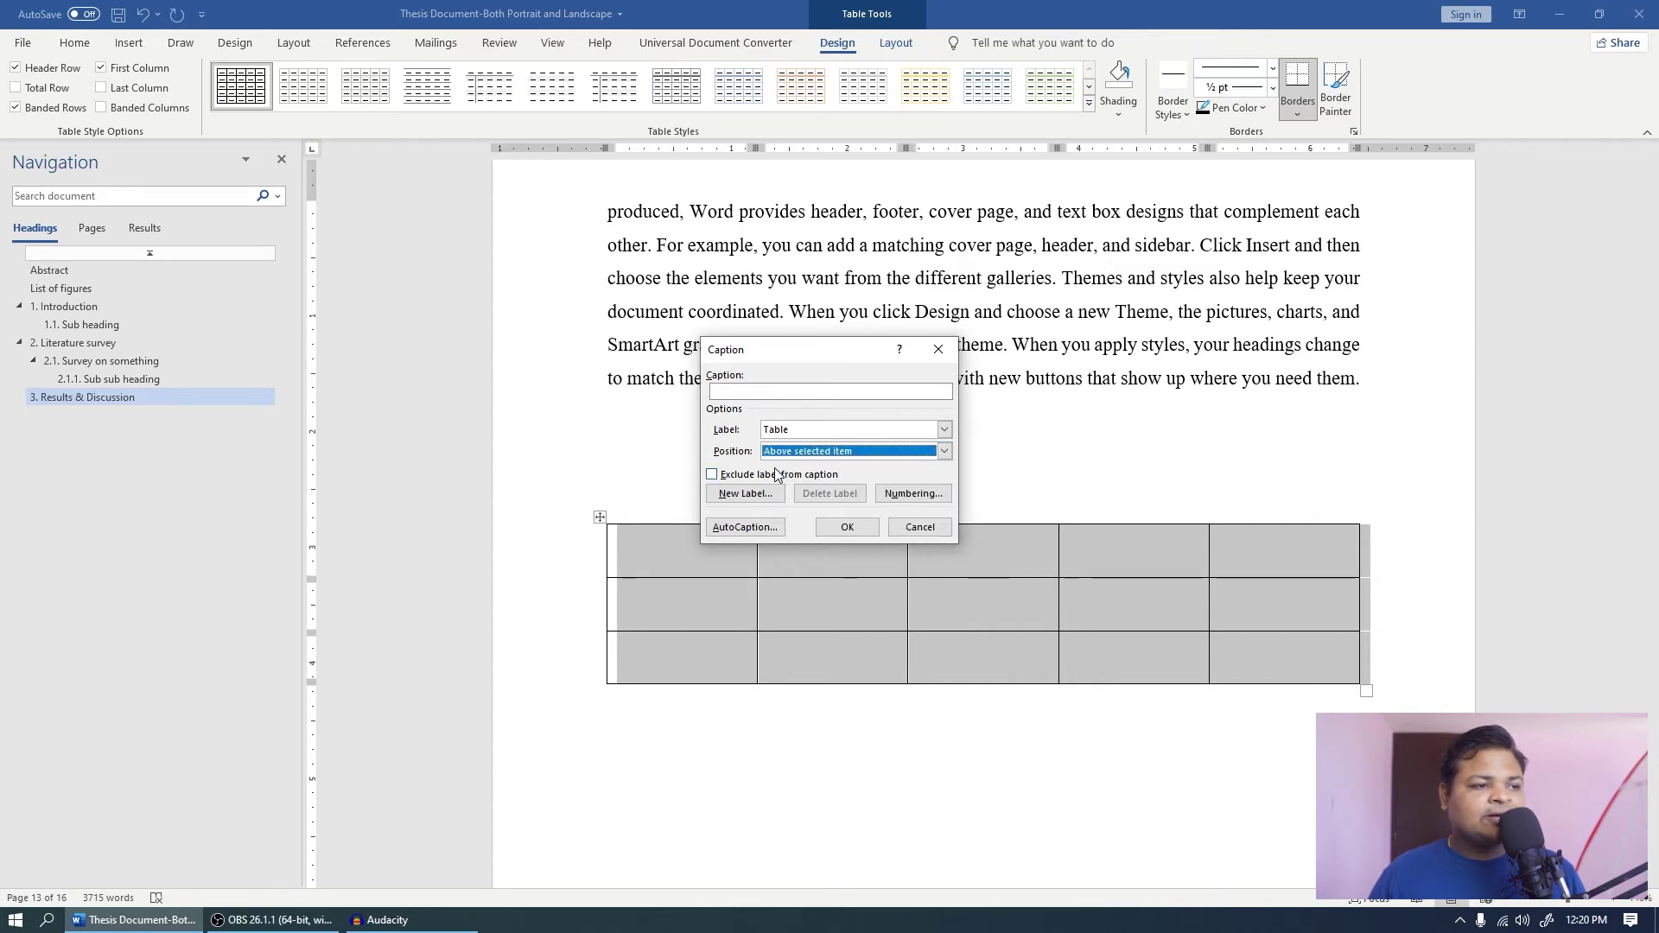
pyautogui.click(847, 527)
pyautogui.write(':')
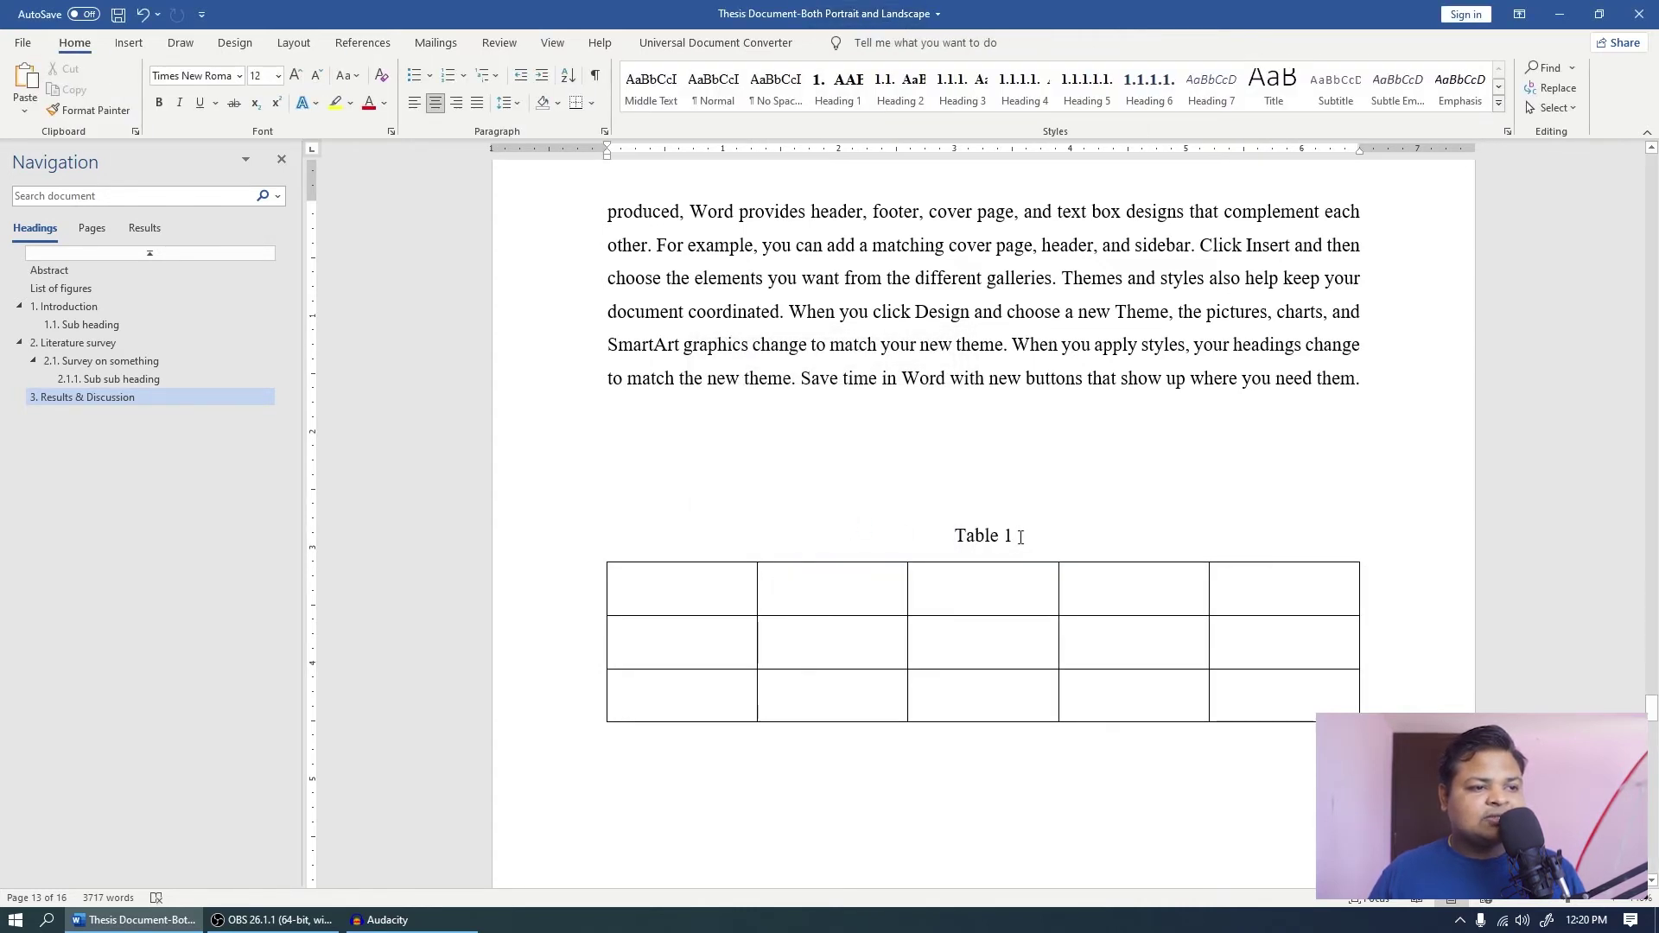
pyautogui.write('.')
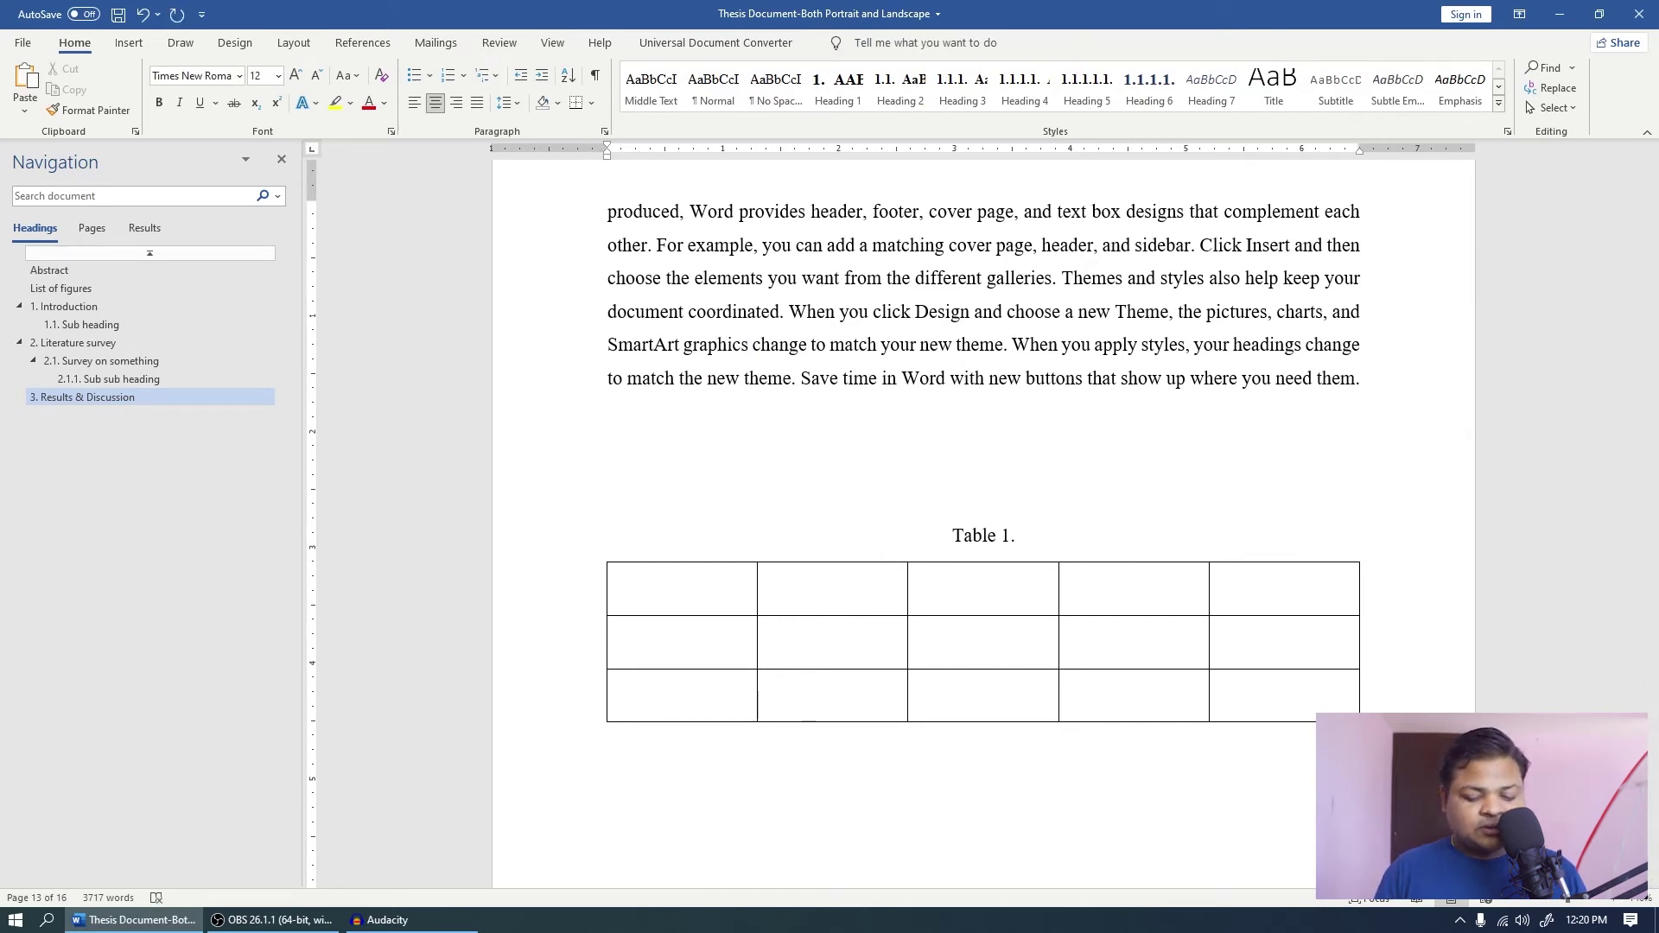
pyautogui.write(' Blan')
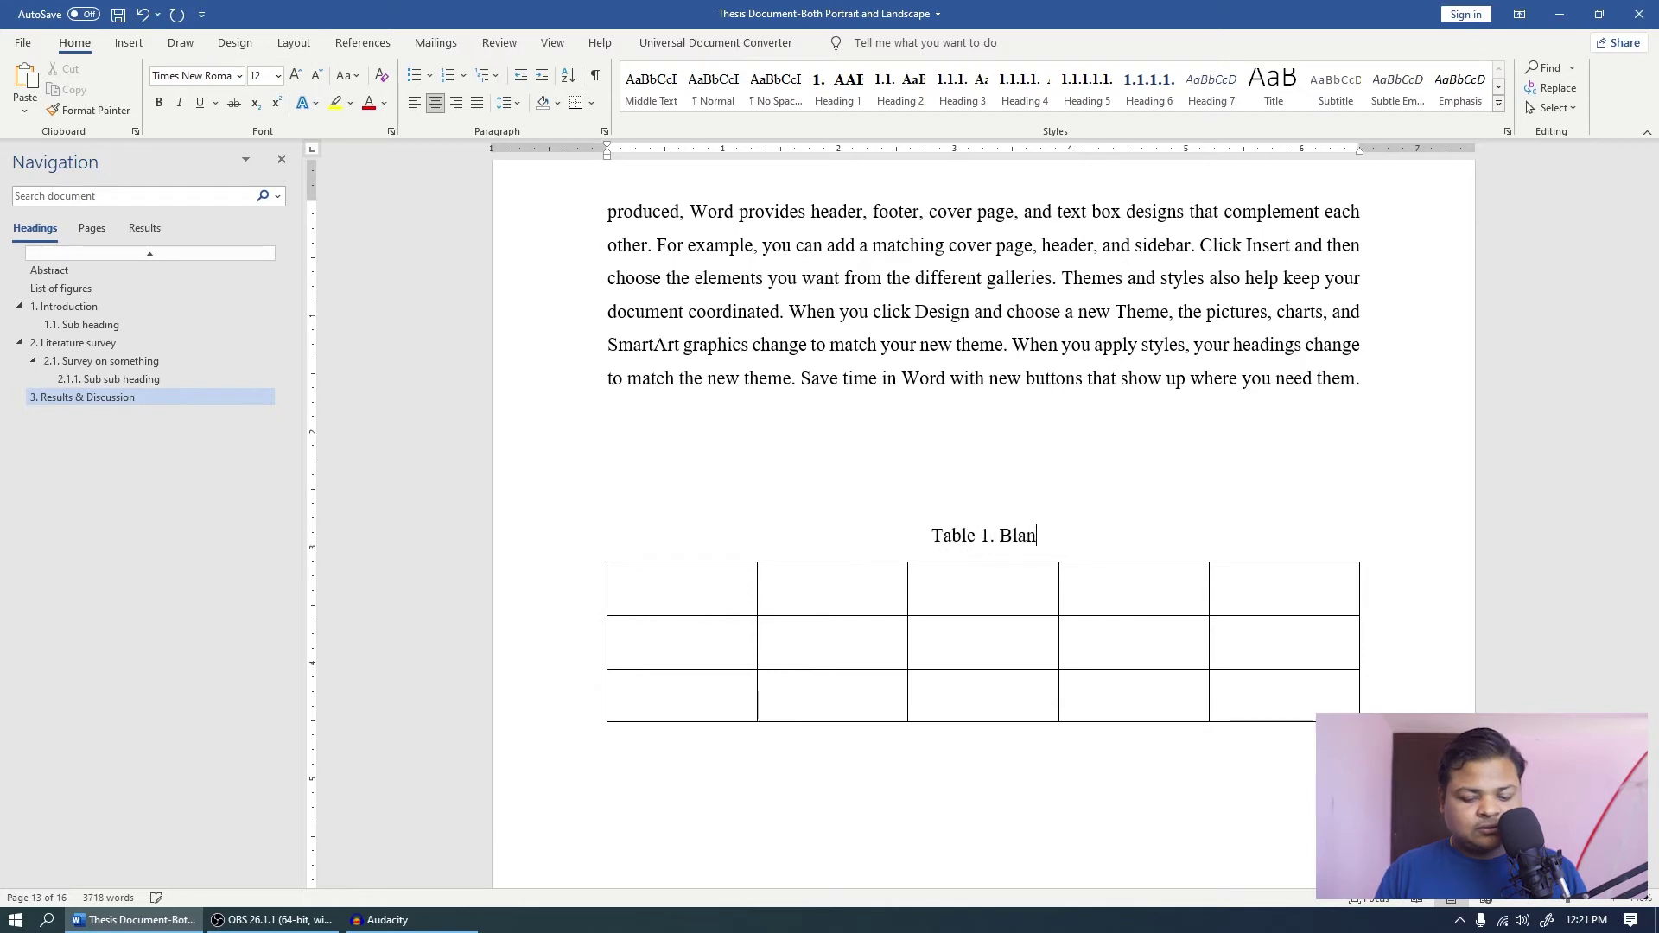
pyautogui.write('k table')
pyautogui.press('Return')
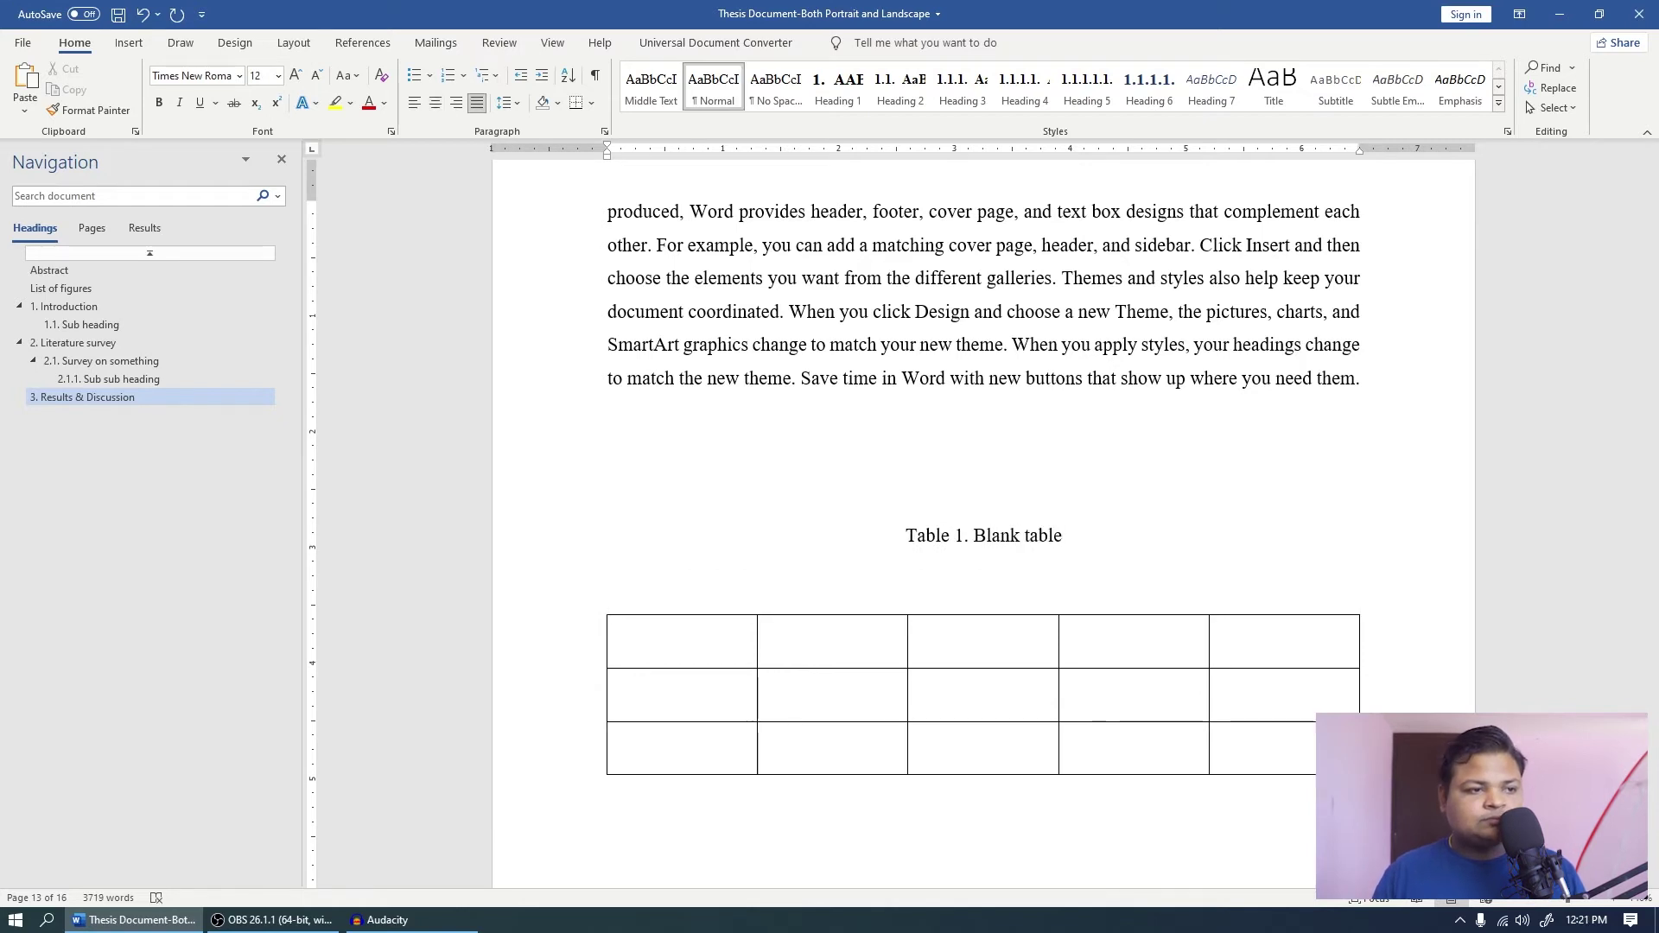
pyautogui.press('BackSpace')
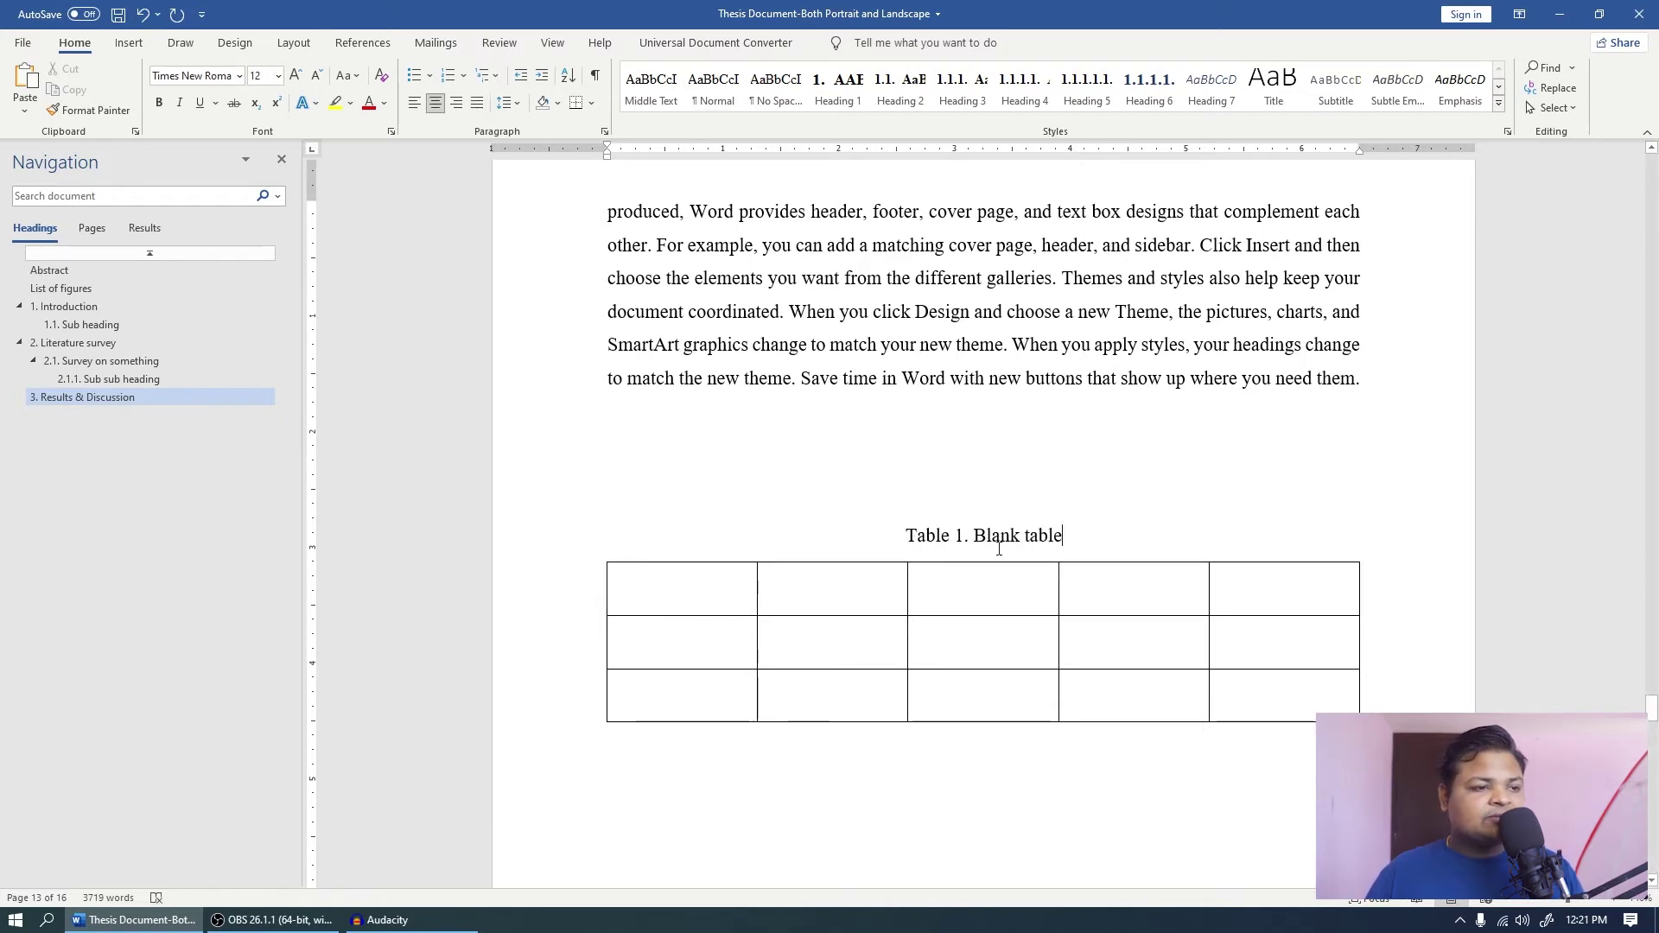
# Insert a page break below the Figure 3 entry to add a blank page after the List of Figures.
pyautogui.click(114, 251)
pyautogui.scroll(-6, 780, 486)
pyautogui.scroll(-10, 780, 486)
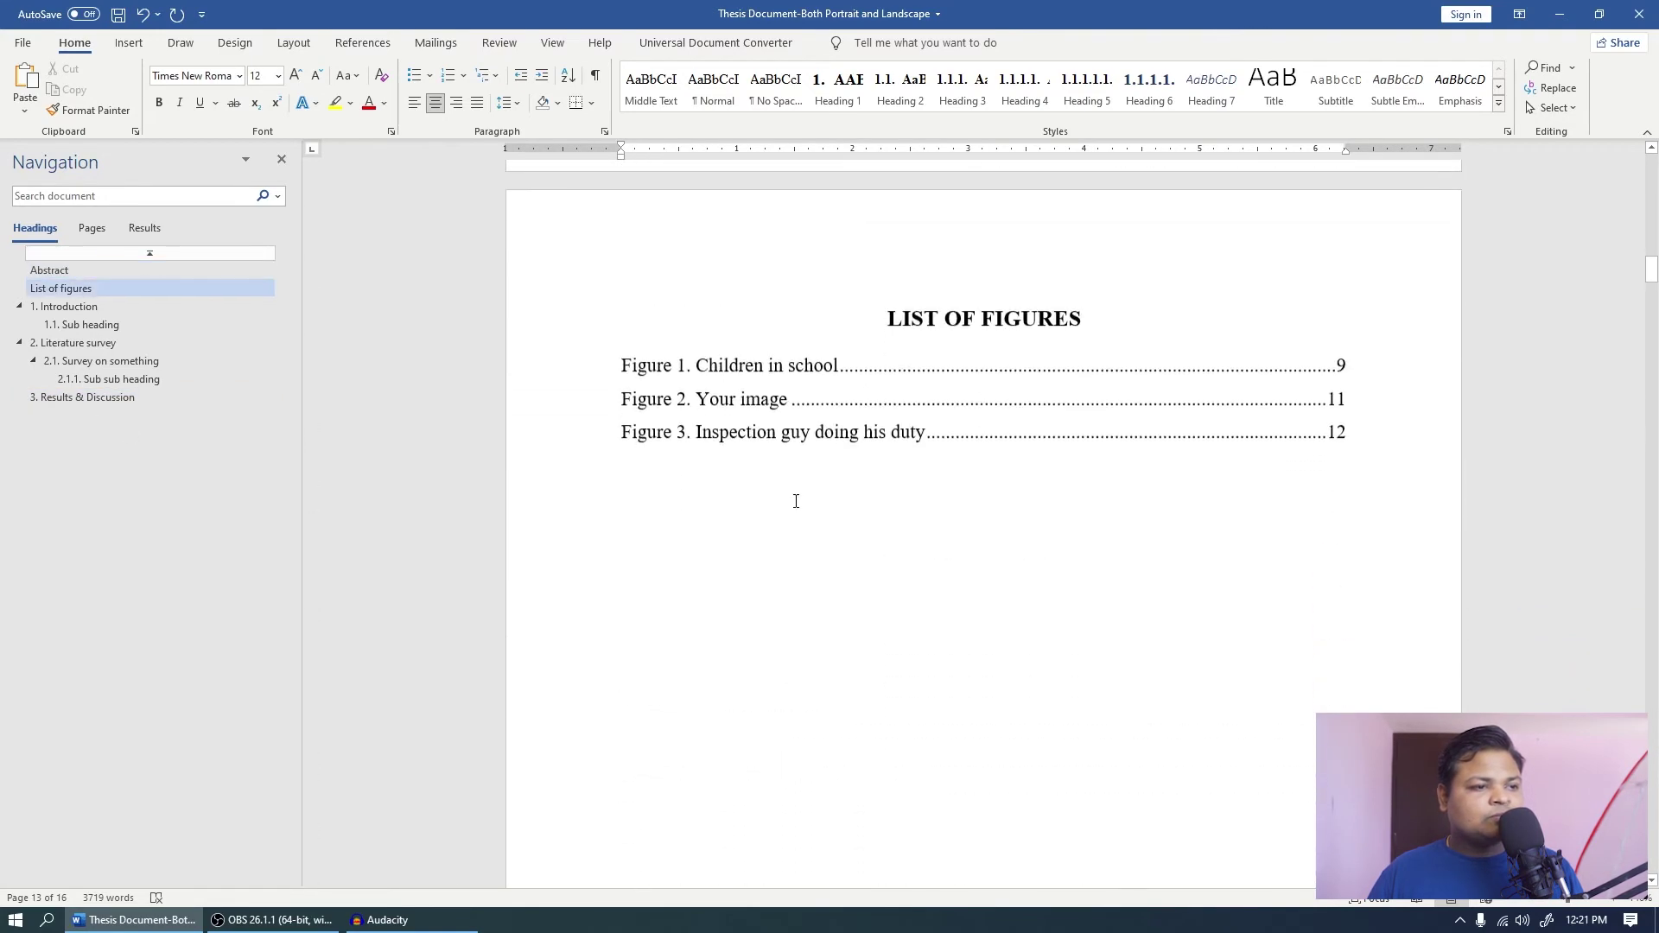
pyautogui.click(1017, 532)
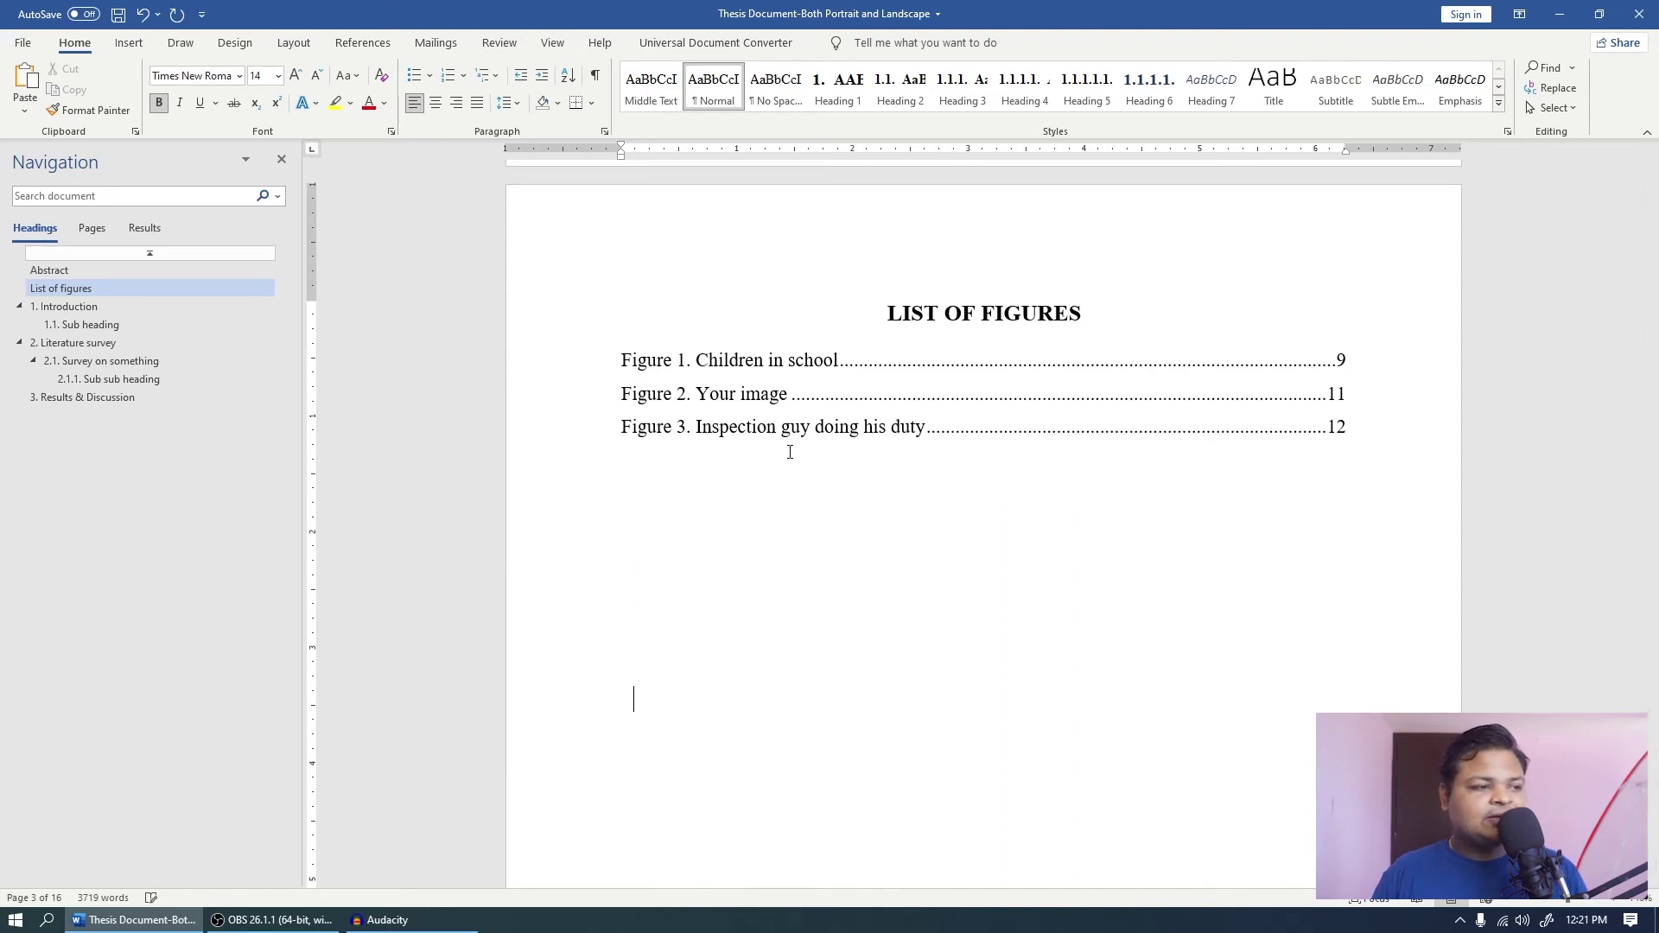
pyautogui.scroll(-8, 790, 451)
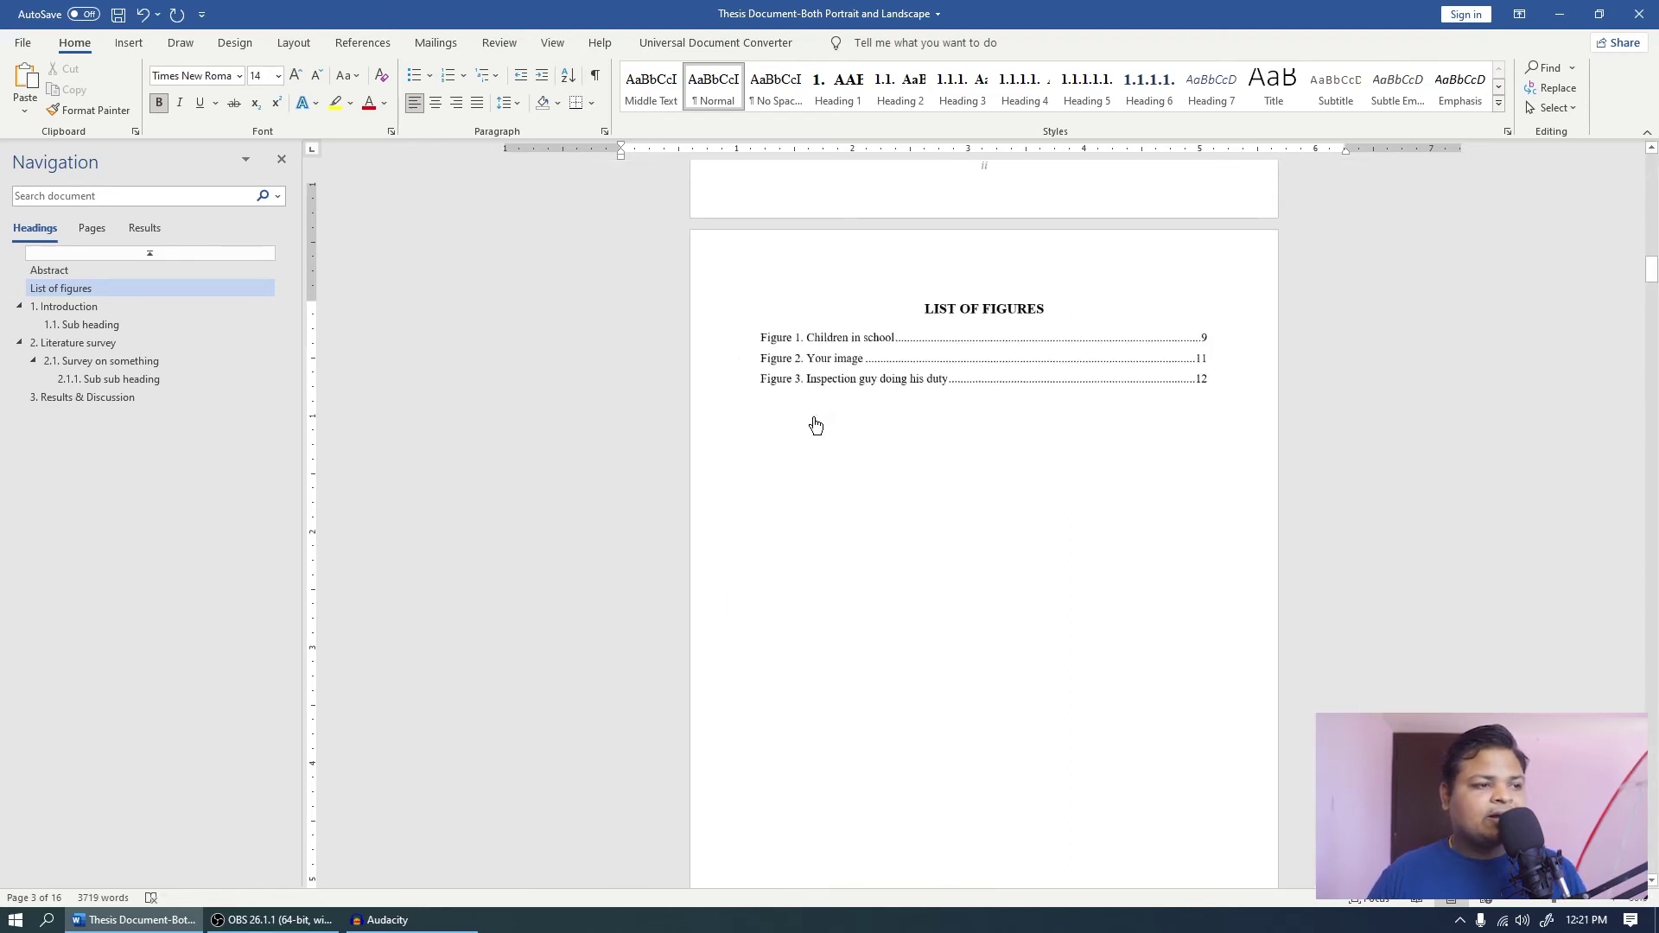
pyautogui.scroll(3, 950, 488)
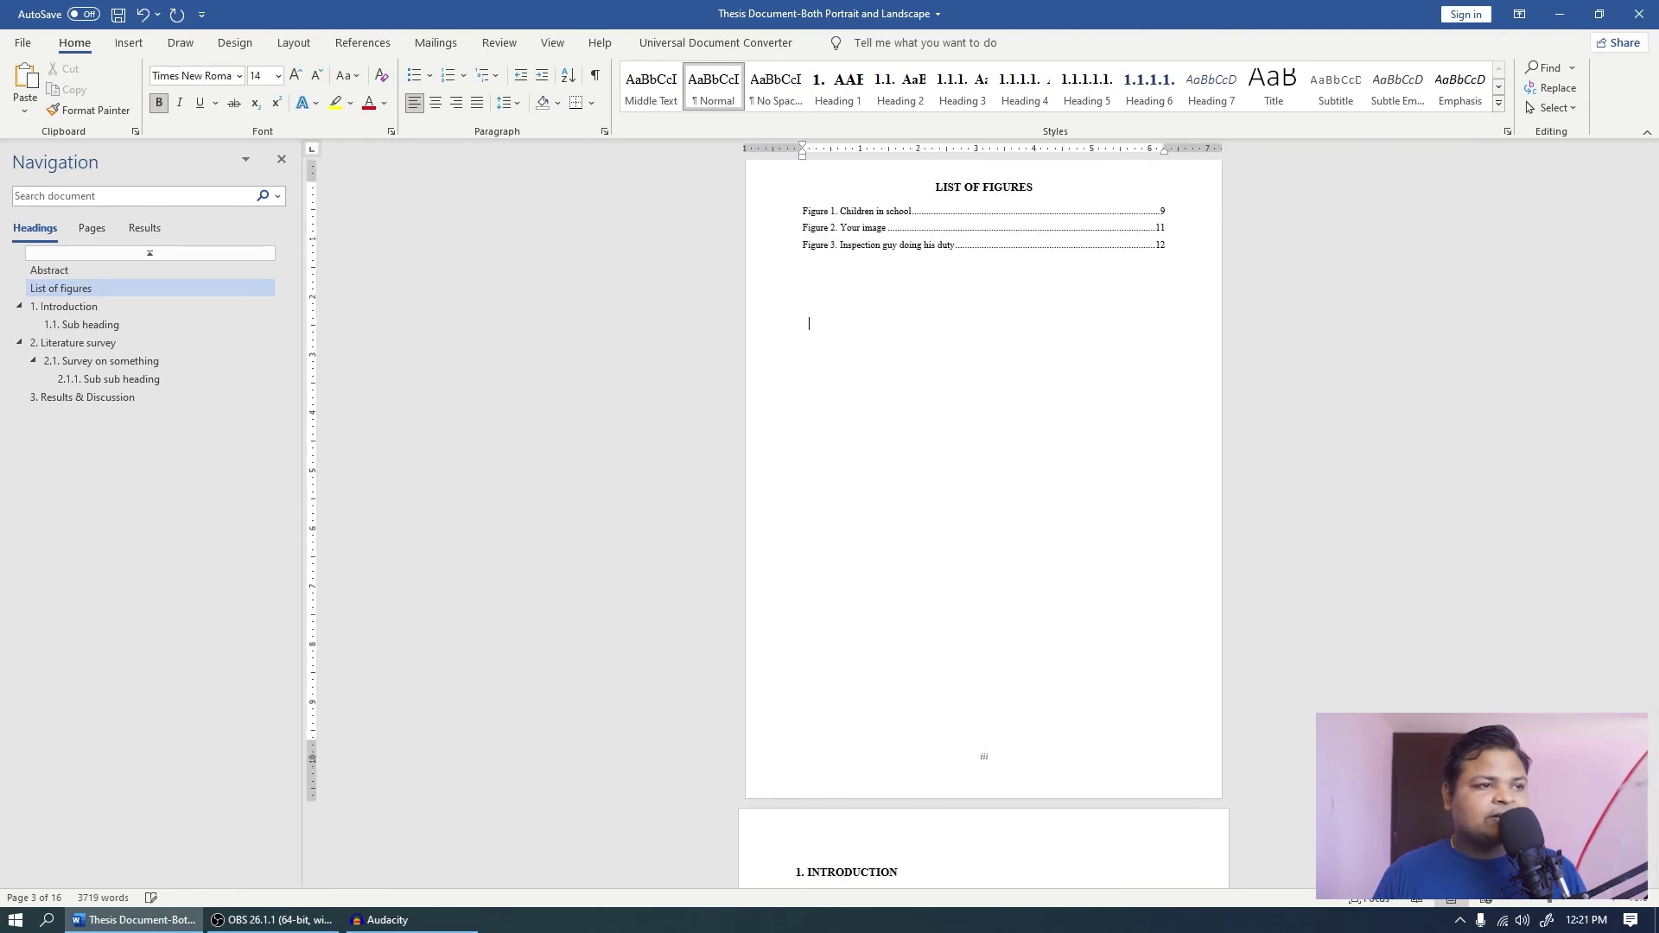
pyautogui.click(807, 260)
pyautogui.press('Down')
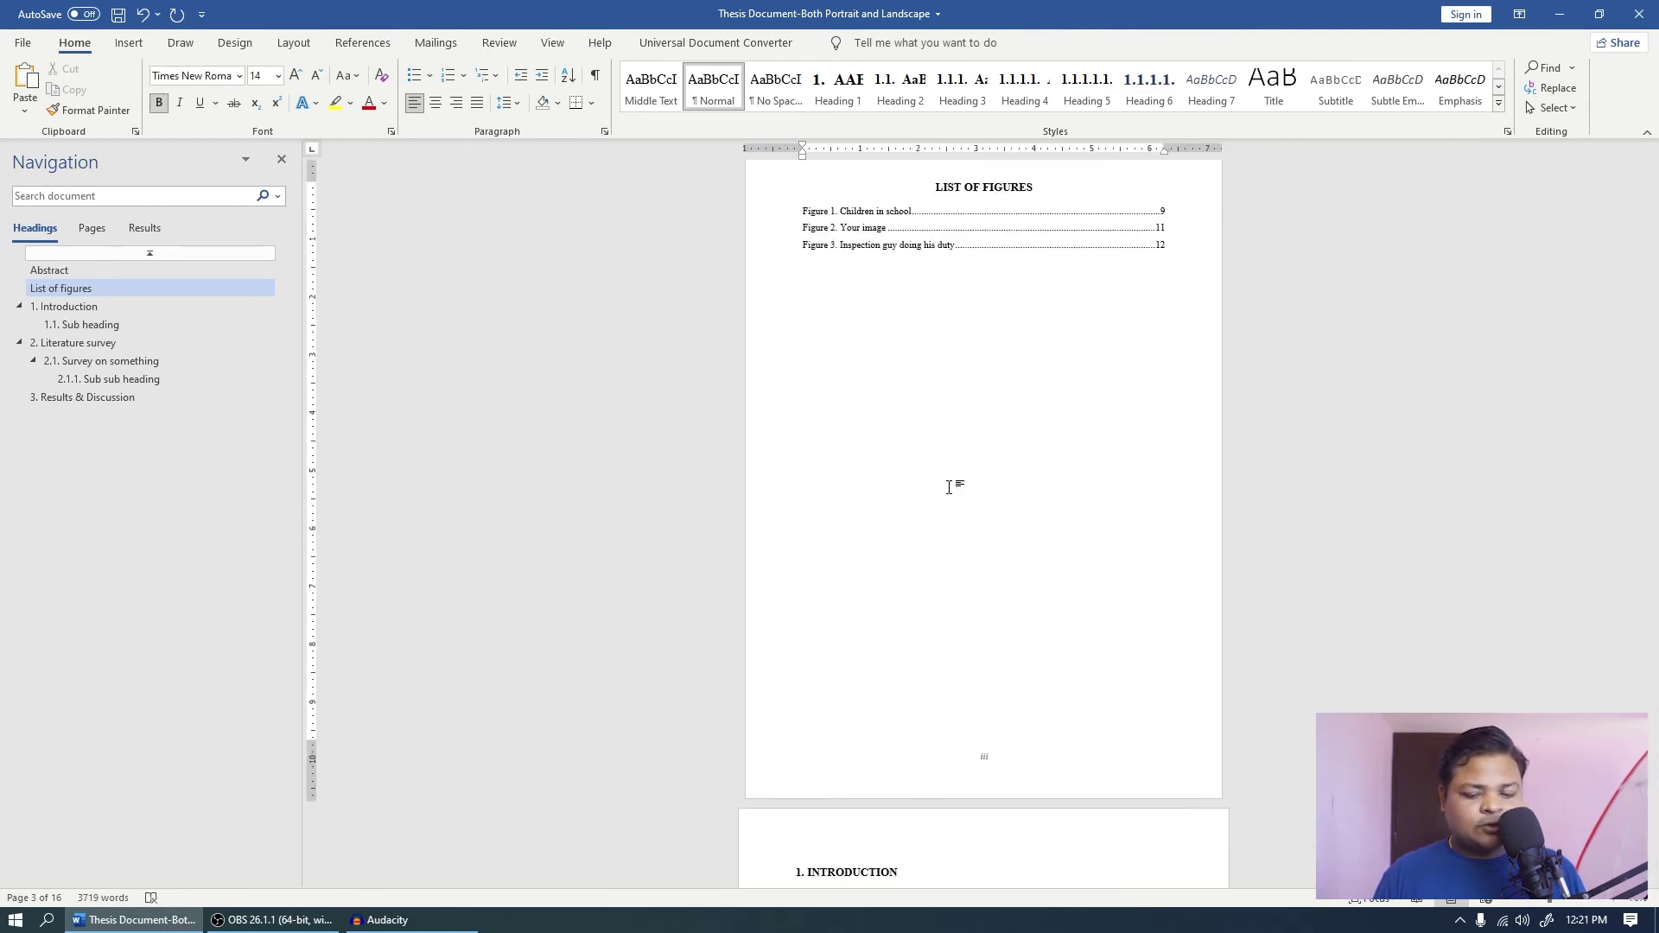
pyautogui.scroll(-3, 1029, 363)
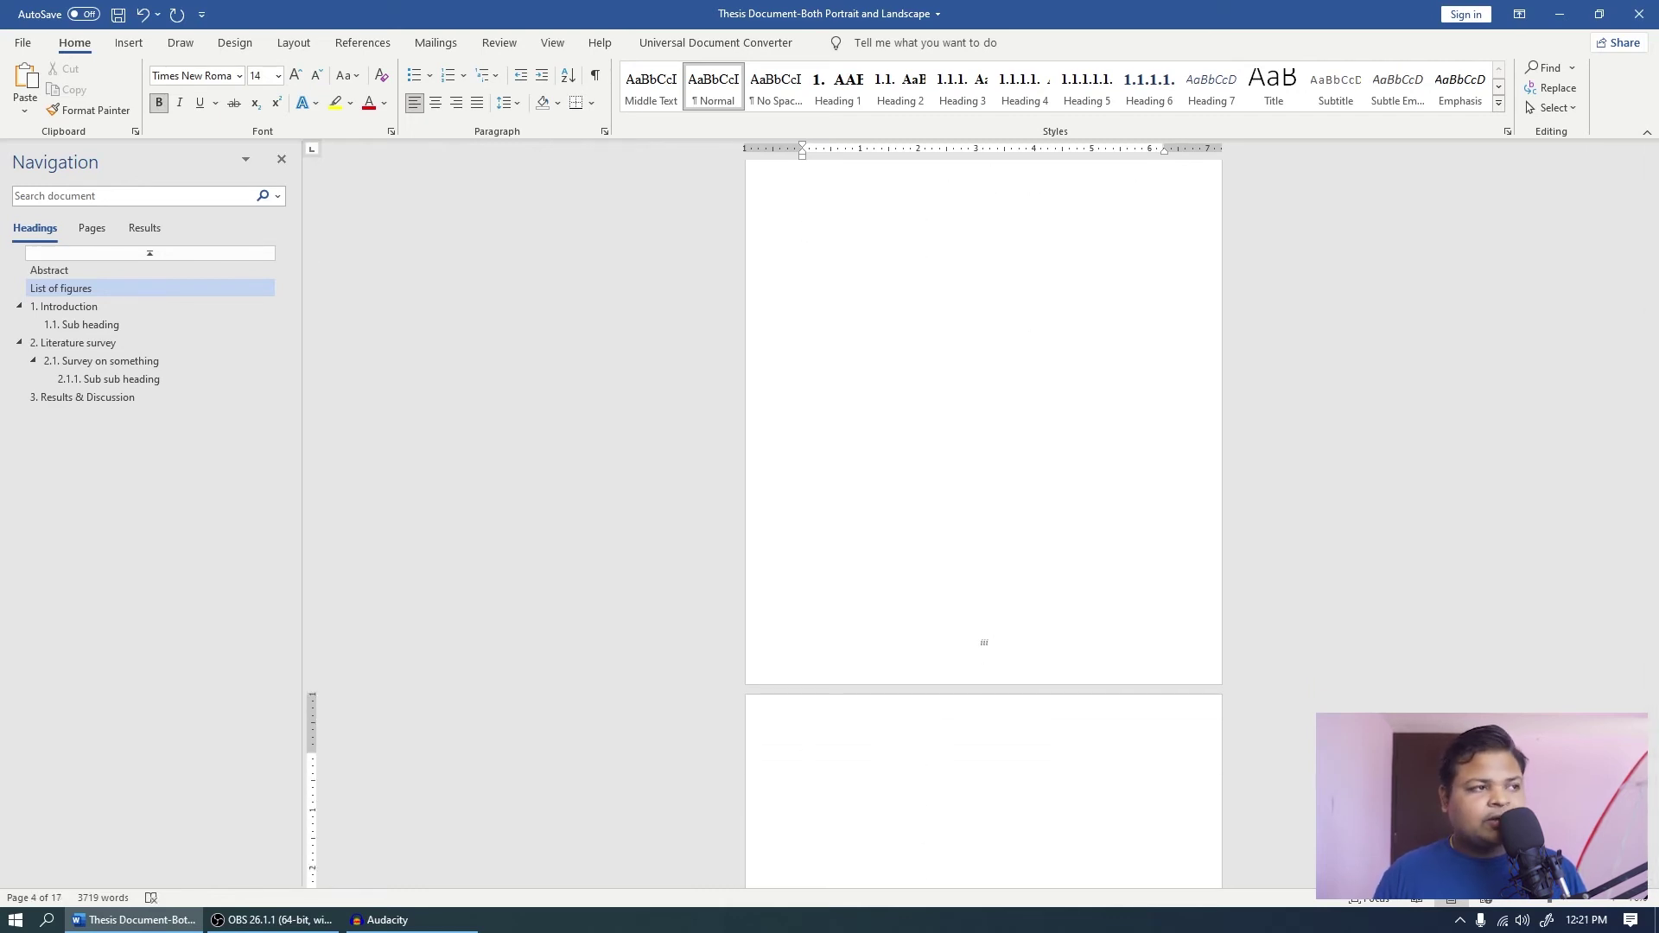
# Insert a Table of Figures with caption label Table, listing 'Table 1. Blank table' on page 10.
pyautogui.click(347, 45)
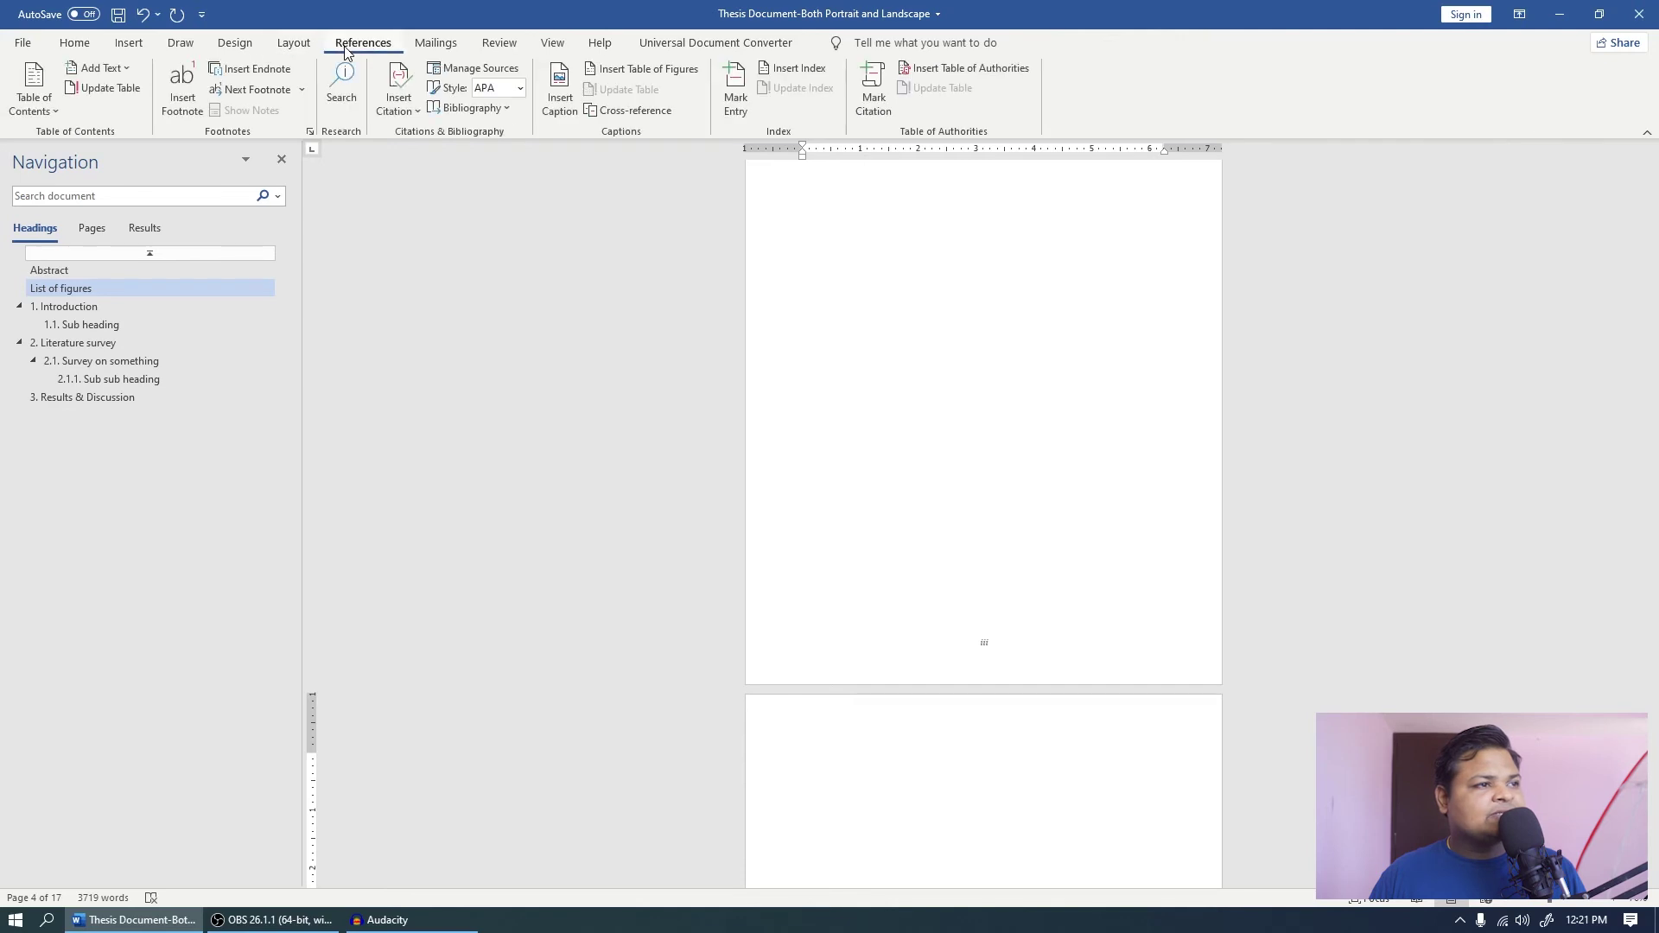
pyautogui.click(640, 78)
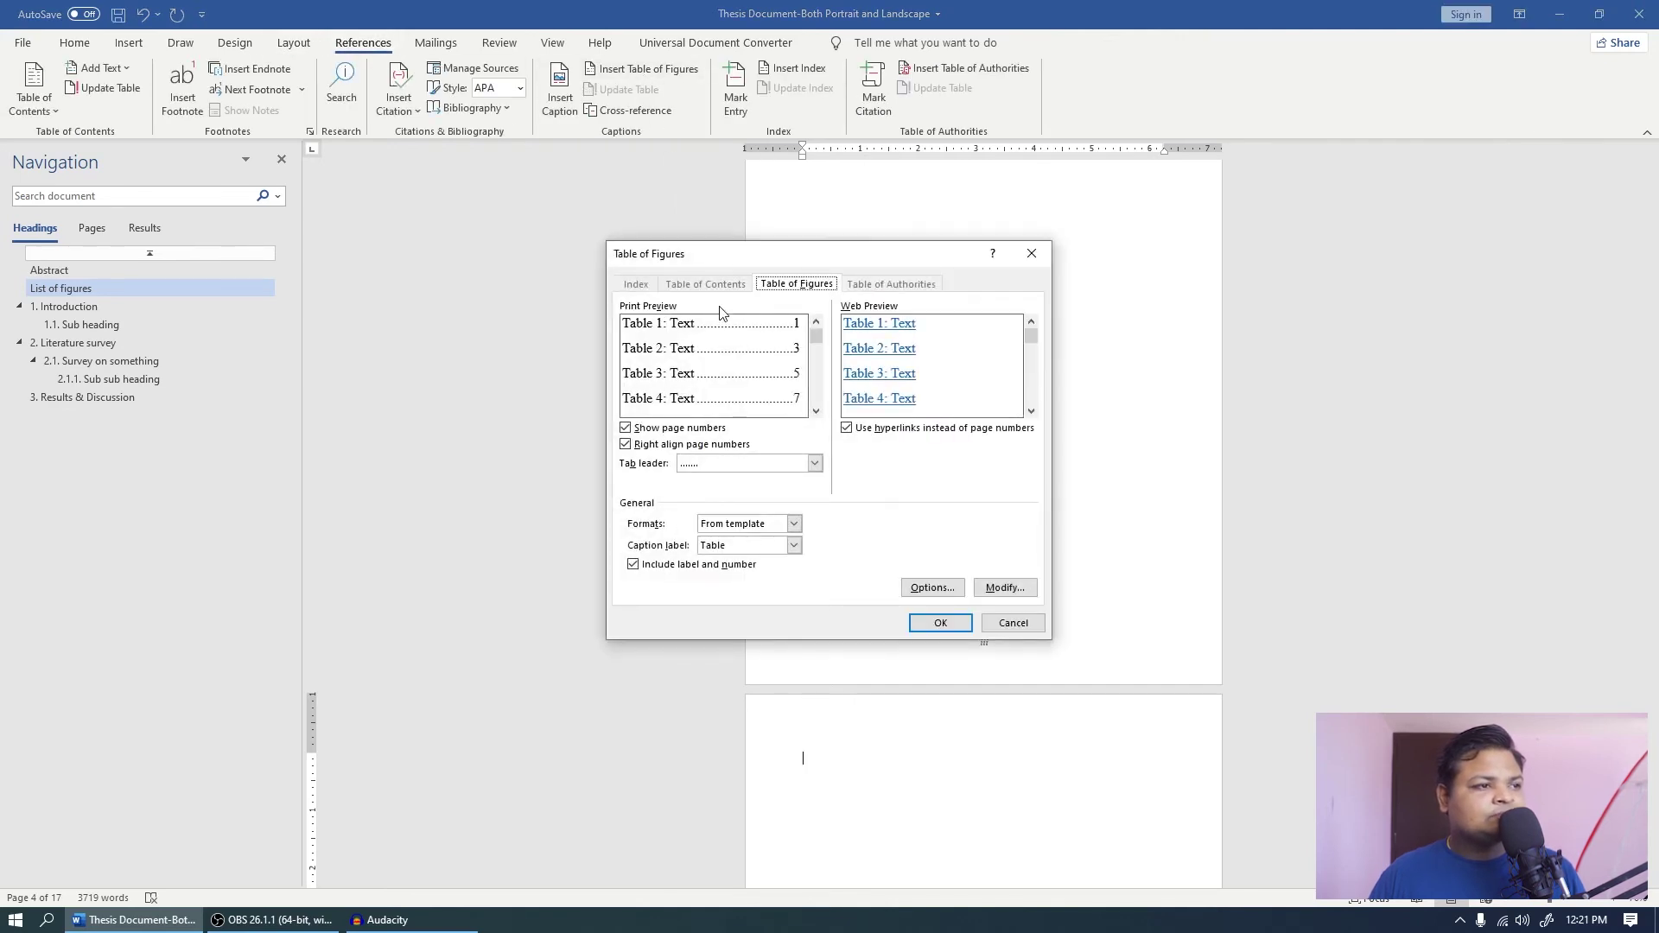
pyautogui.click(793, 546)
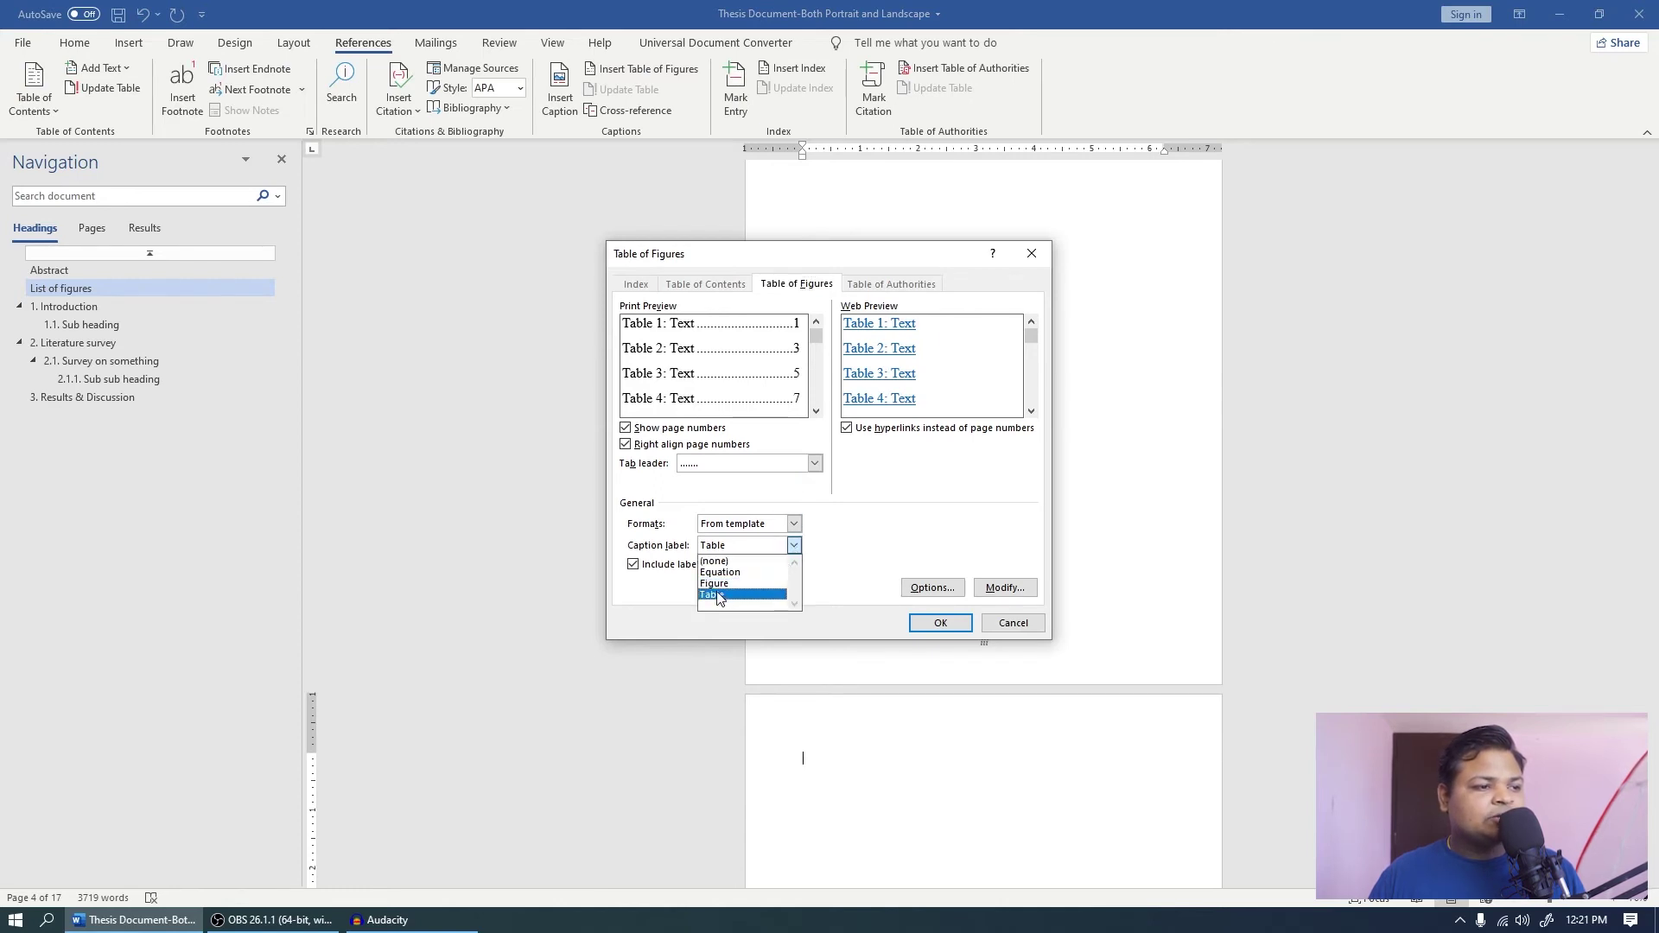
pyautogui.click(721, 596)
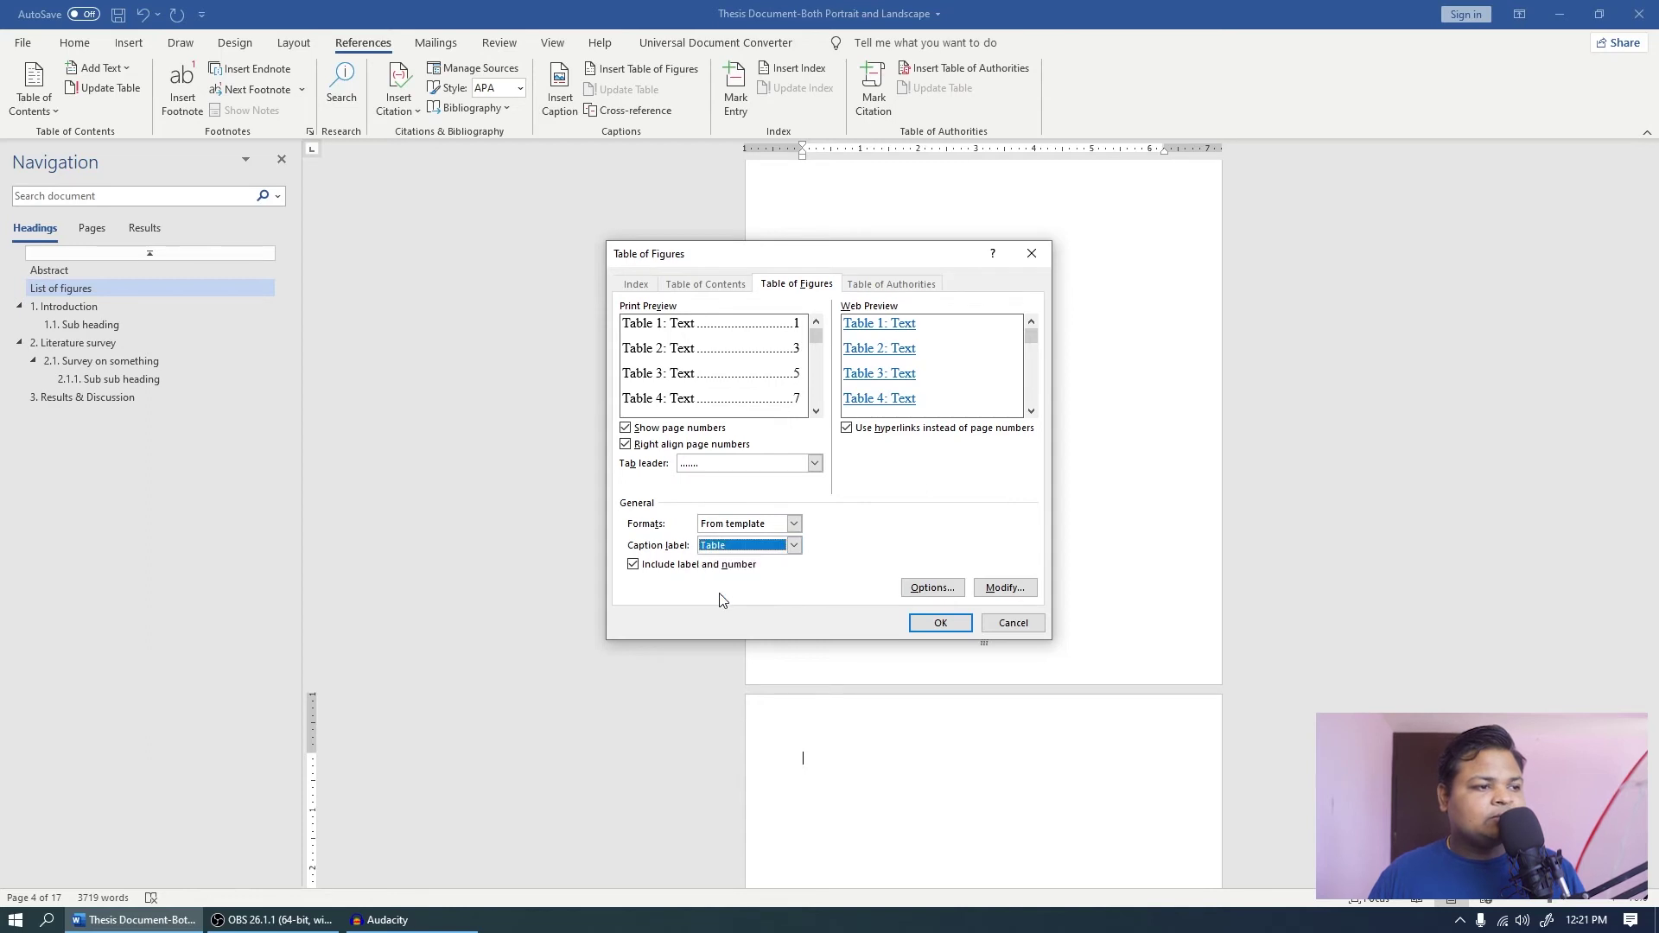
pyautogui.click(939, 623)
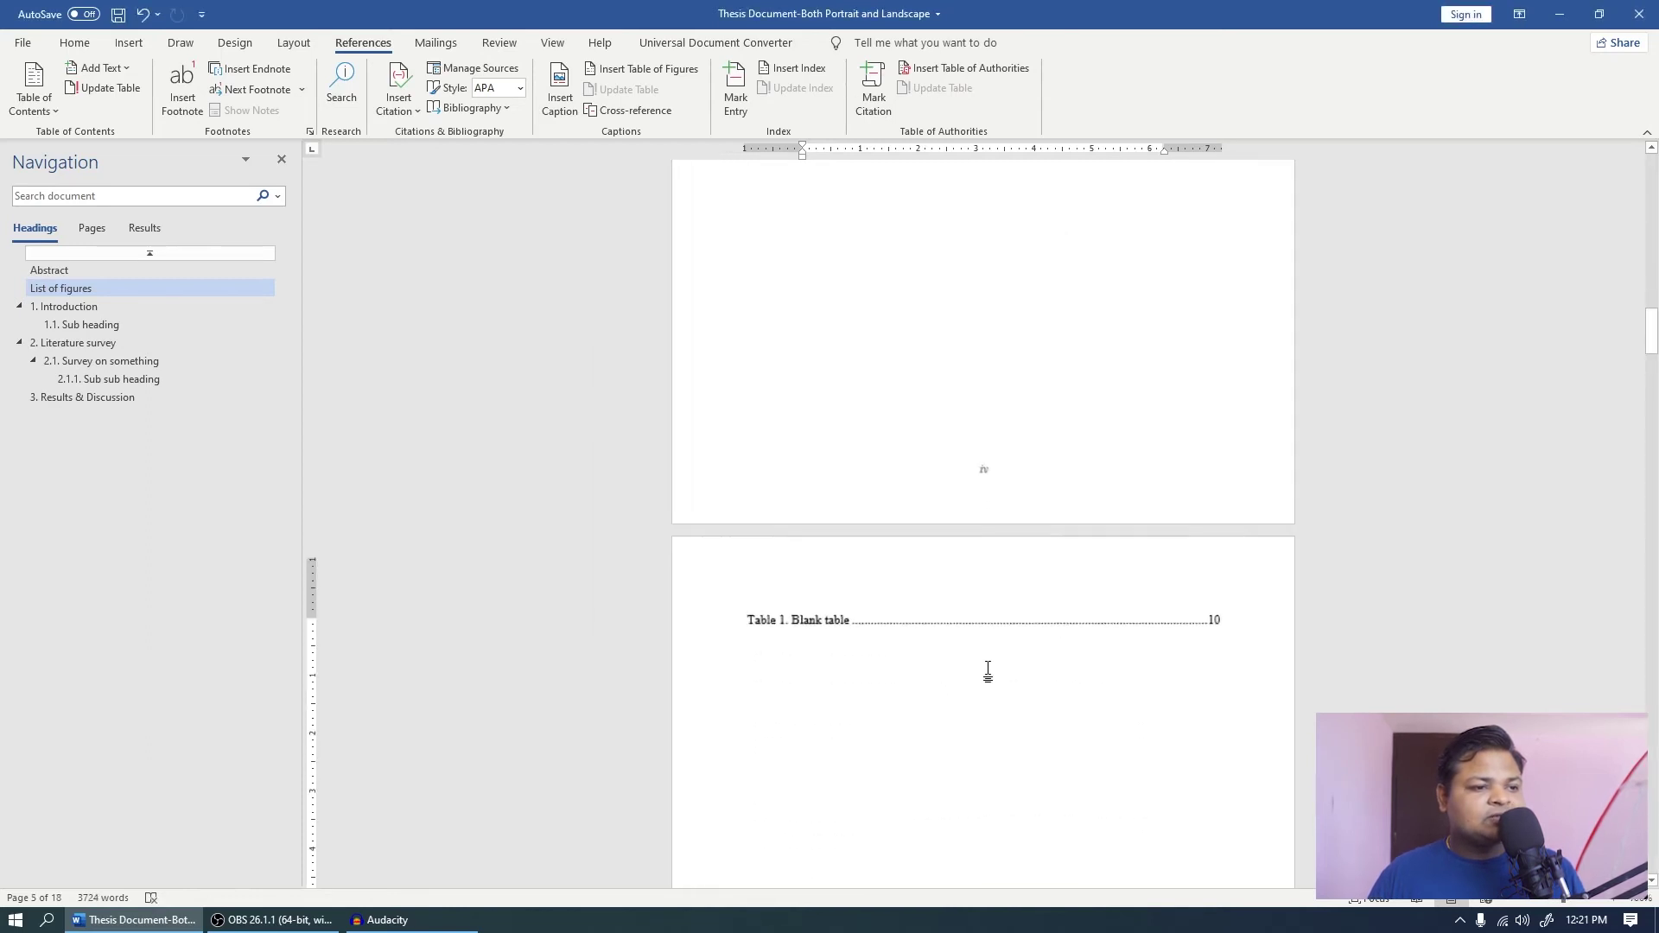
# Add a centred 'List of tables' title above the table list.
pyautogui.hotkey('ctrl', 'z')
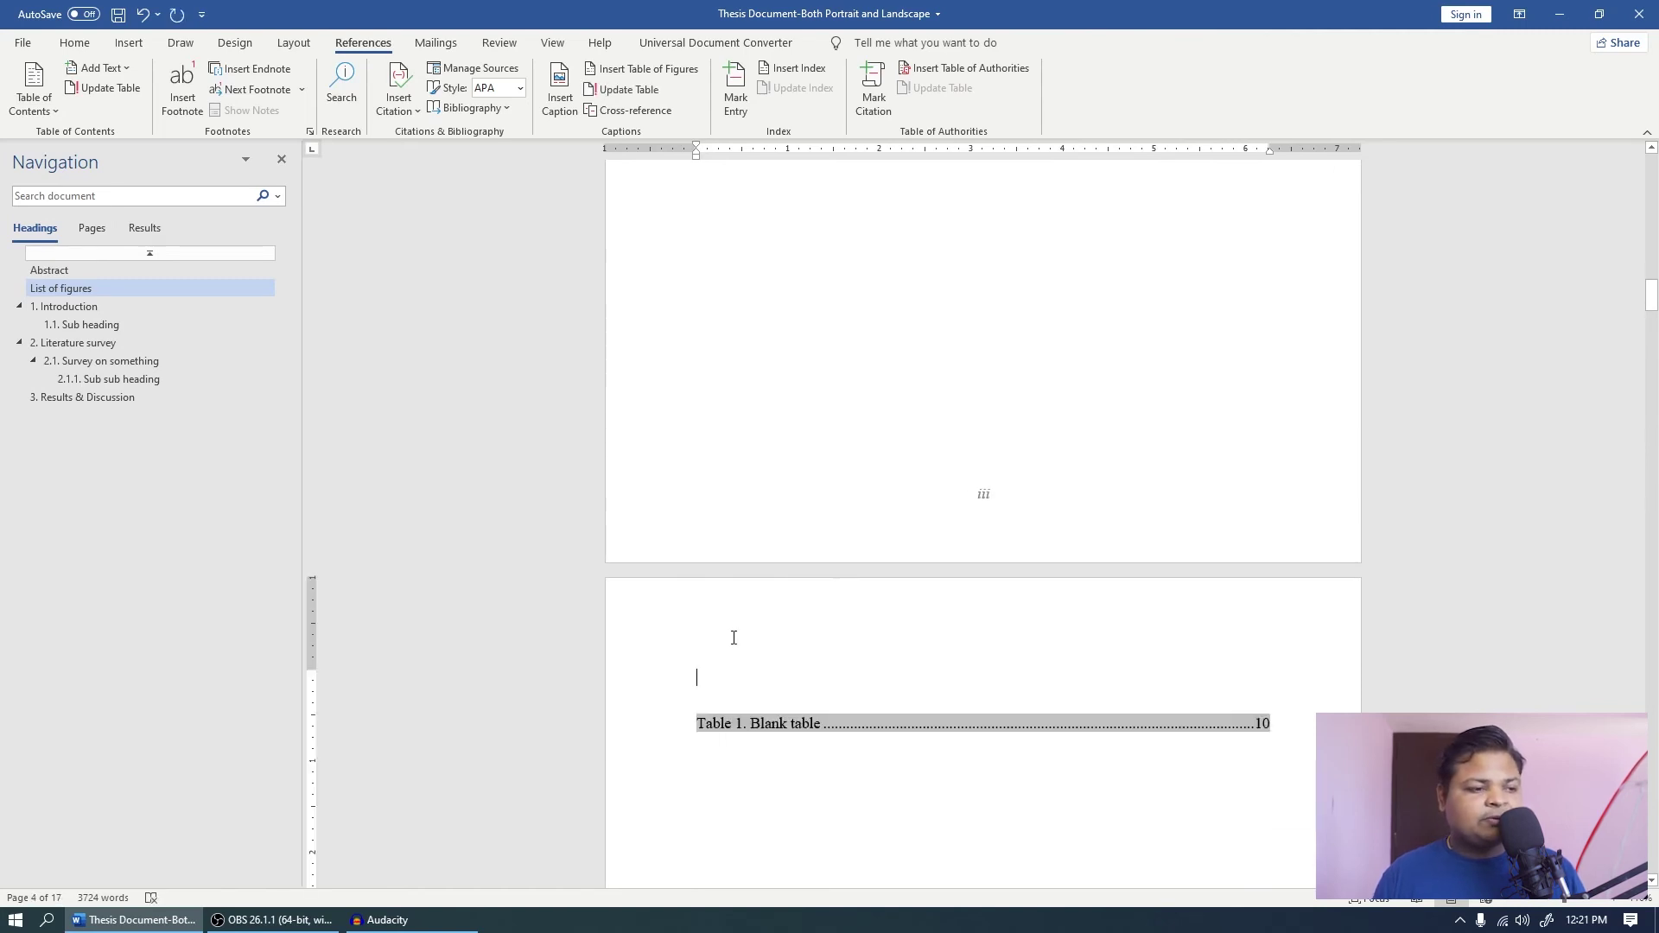
pyautogui.write('List of yables')
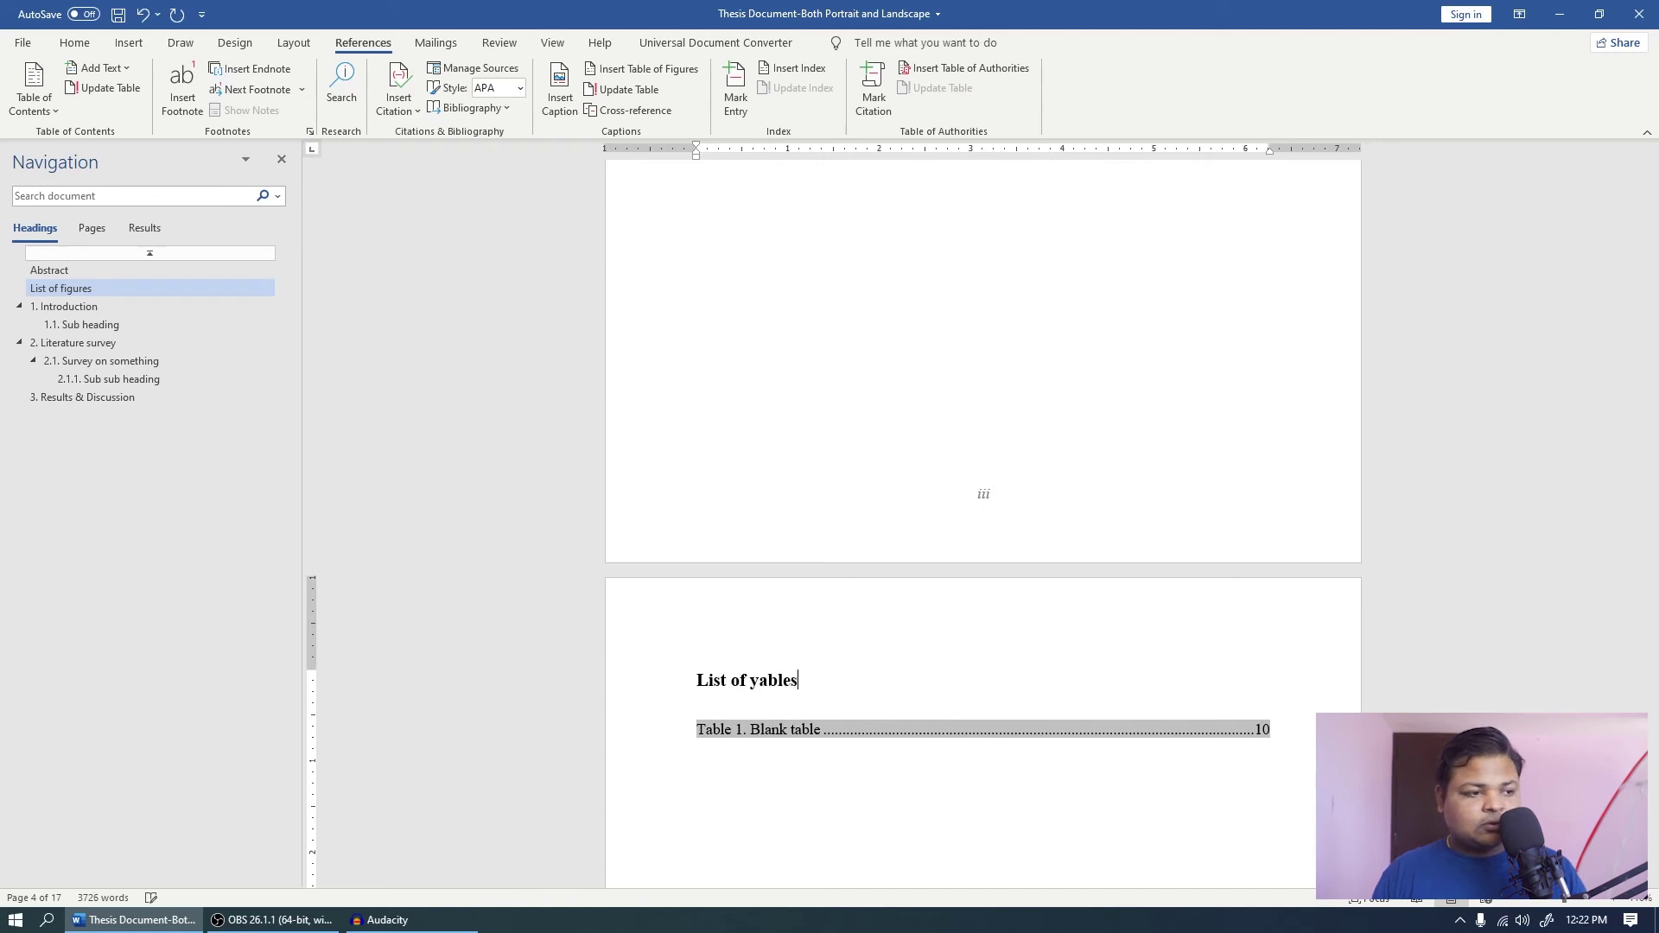
pyautogui.press('BackSpace')
pyautogui.press('BackSpace')
pyautogui.press('BackSpace')
pyautogui.write('tables')
pyautogui.hotkey('ctrl', 'e')
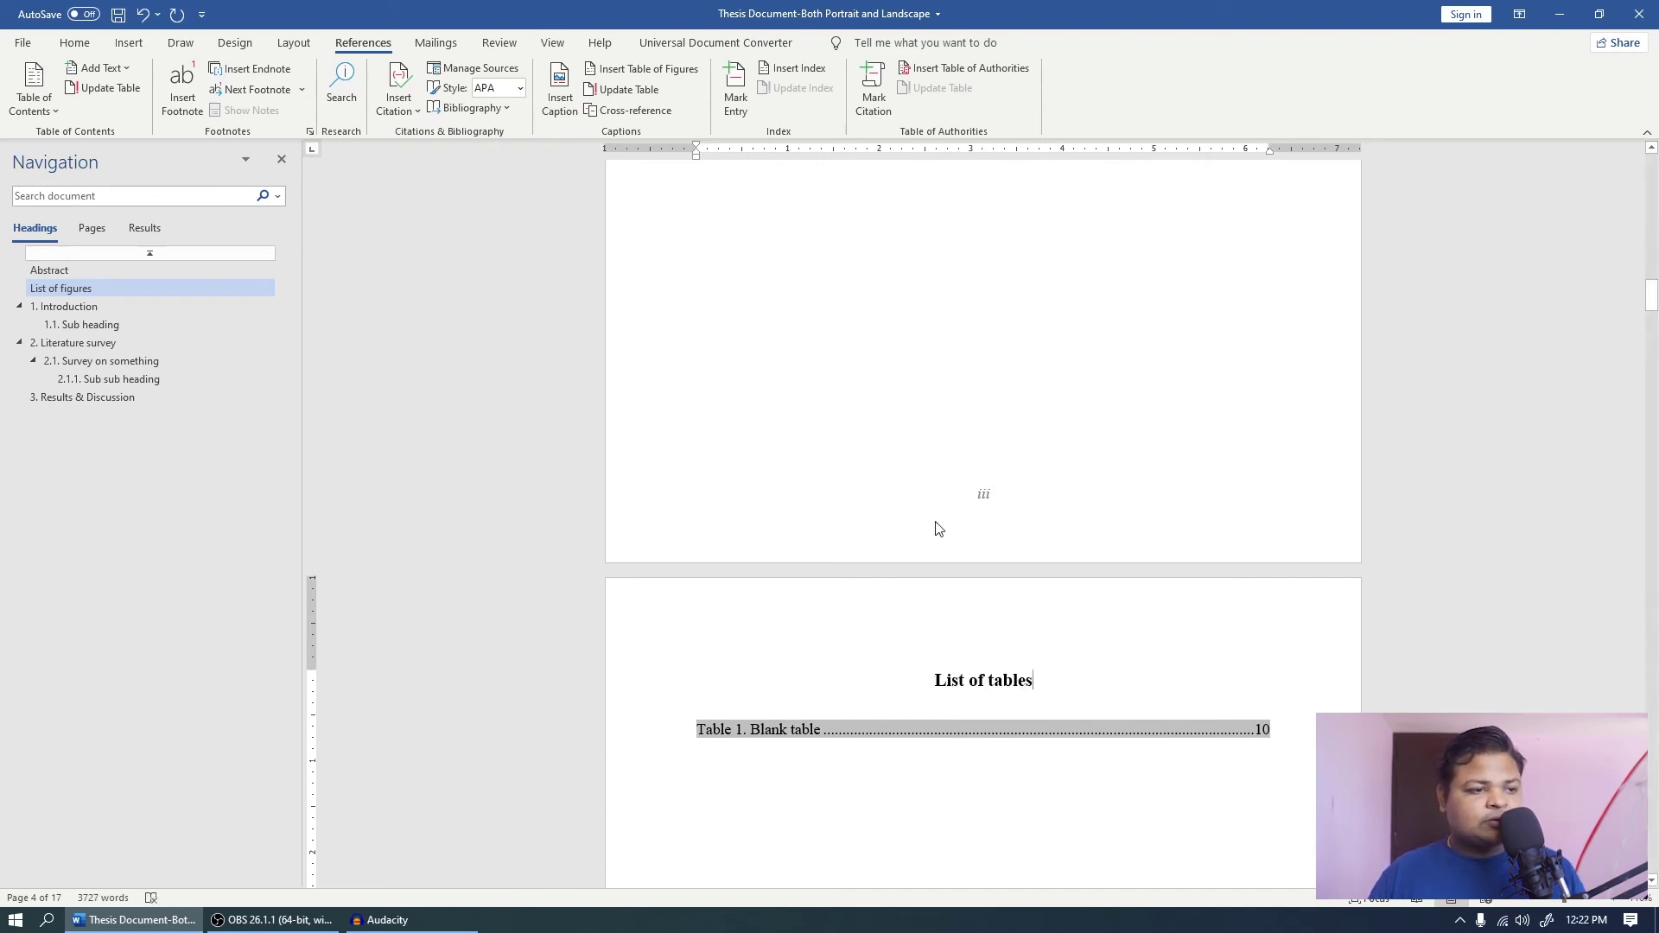
# Change the title to UPPERCASE 'LIST OF TABLES' and underline it.
pyautogui.tripleClick(1005, 679)
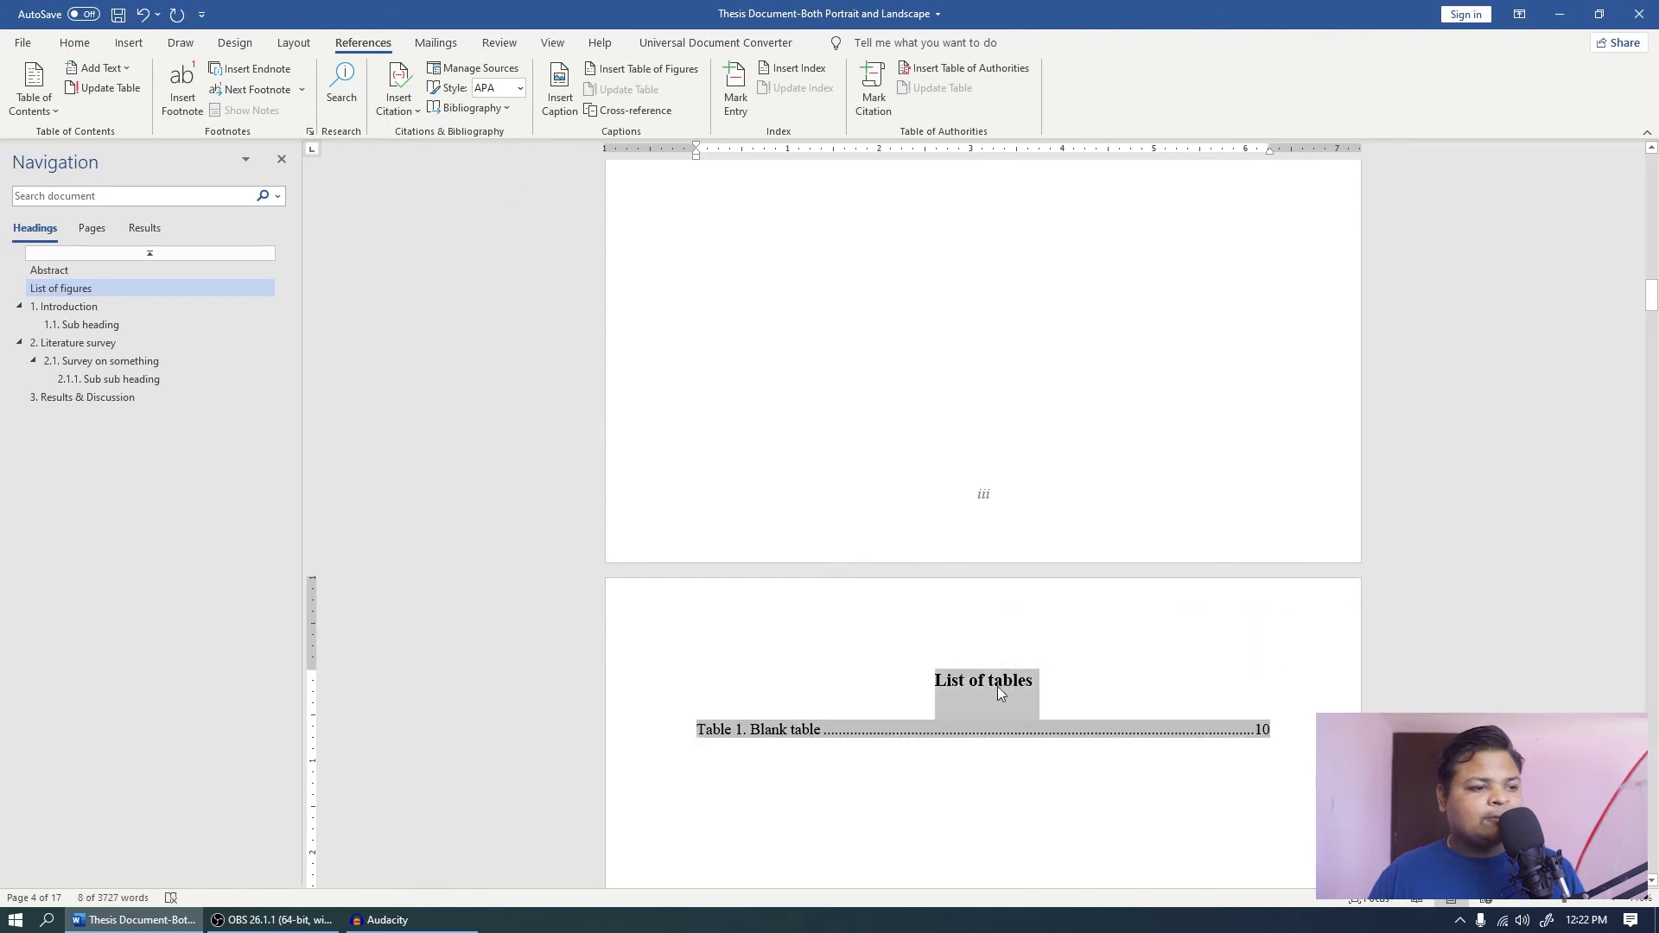
pyautogui.doubleClick(997, 683)
pyautogui.tripleClick(1004, 681)
pyautogui.click(1013, 682)
pyautogui.tripleClick(1012, 683)
pyautogui.tripleClick(946, 699)
pyautogui.moveTo(935, 680); pyautogui.dragTo(1034, 680)
pyautogui.click(75, 43)
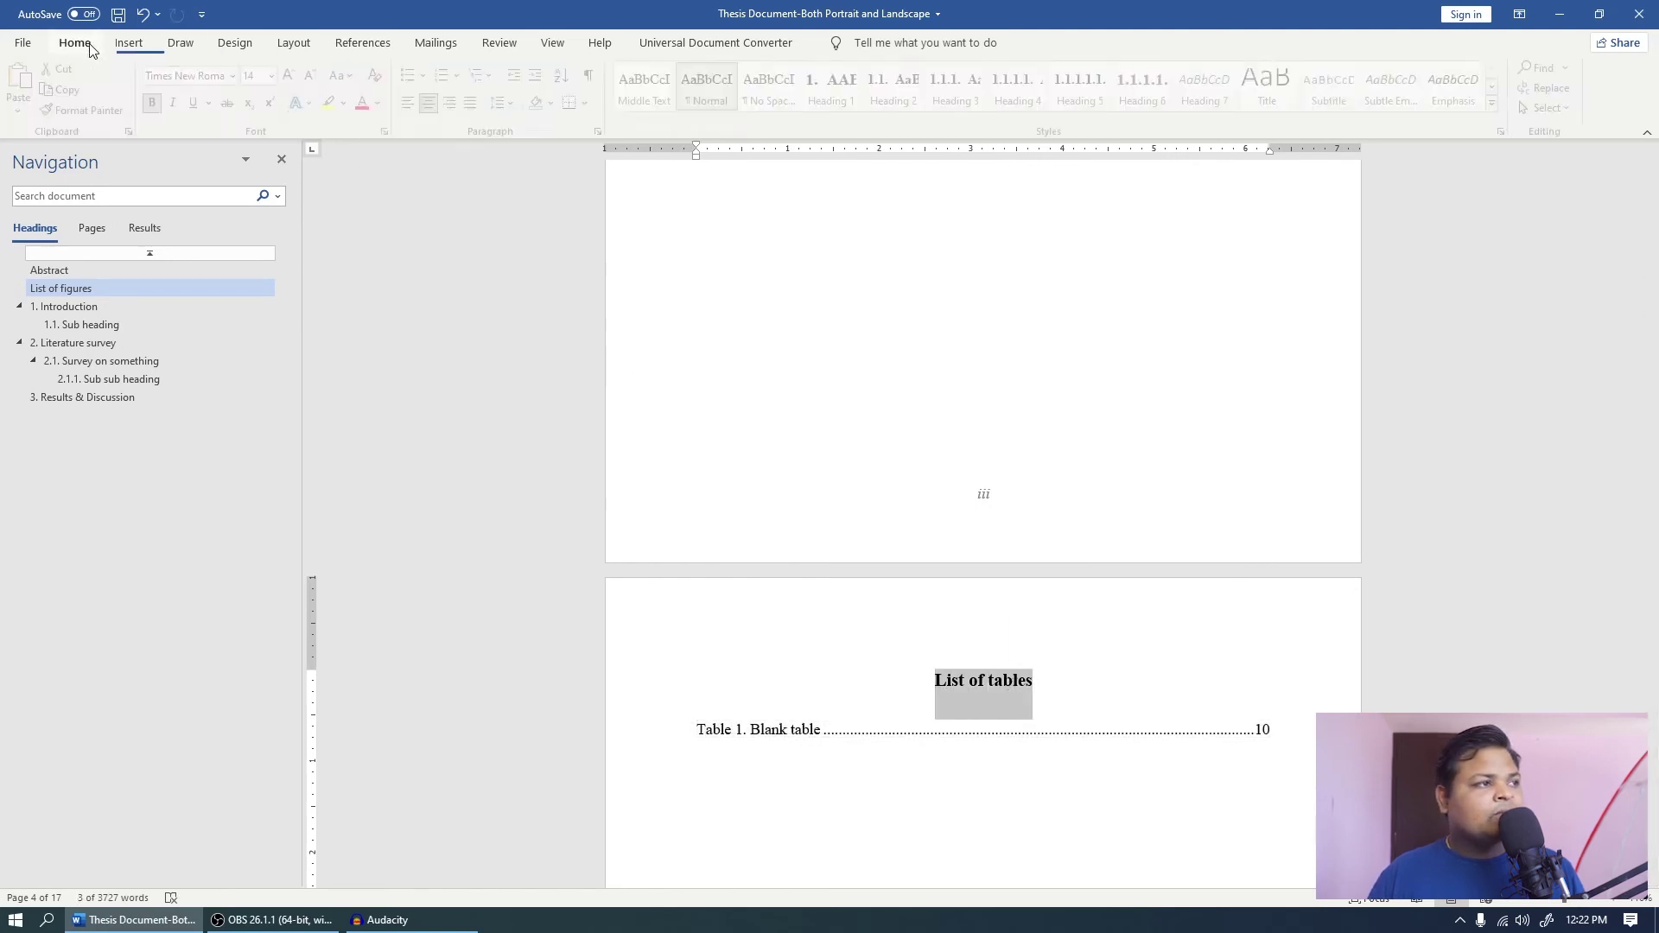
pyautogui.click(346, 76)
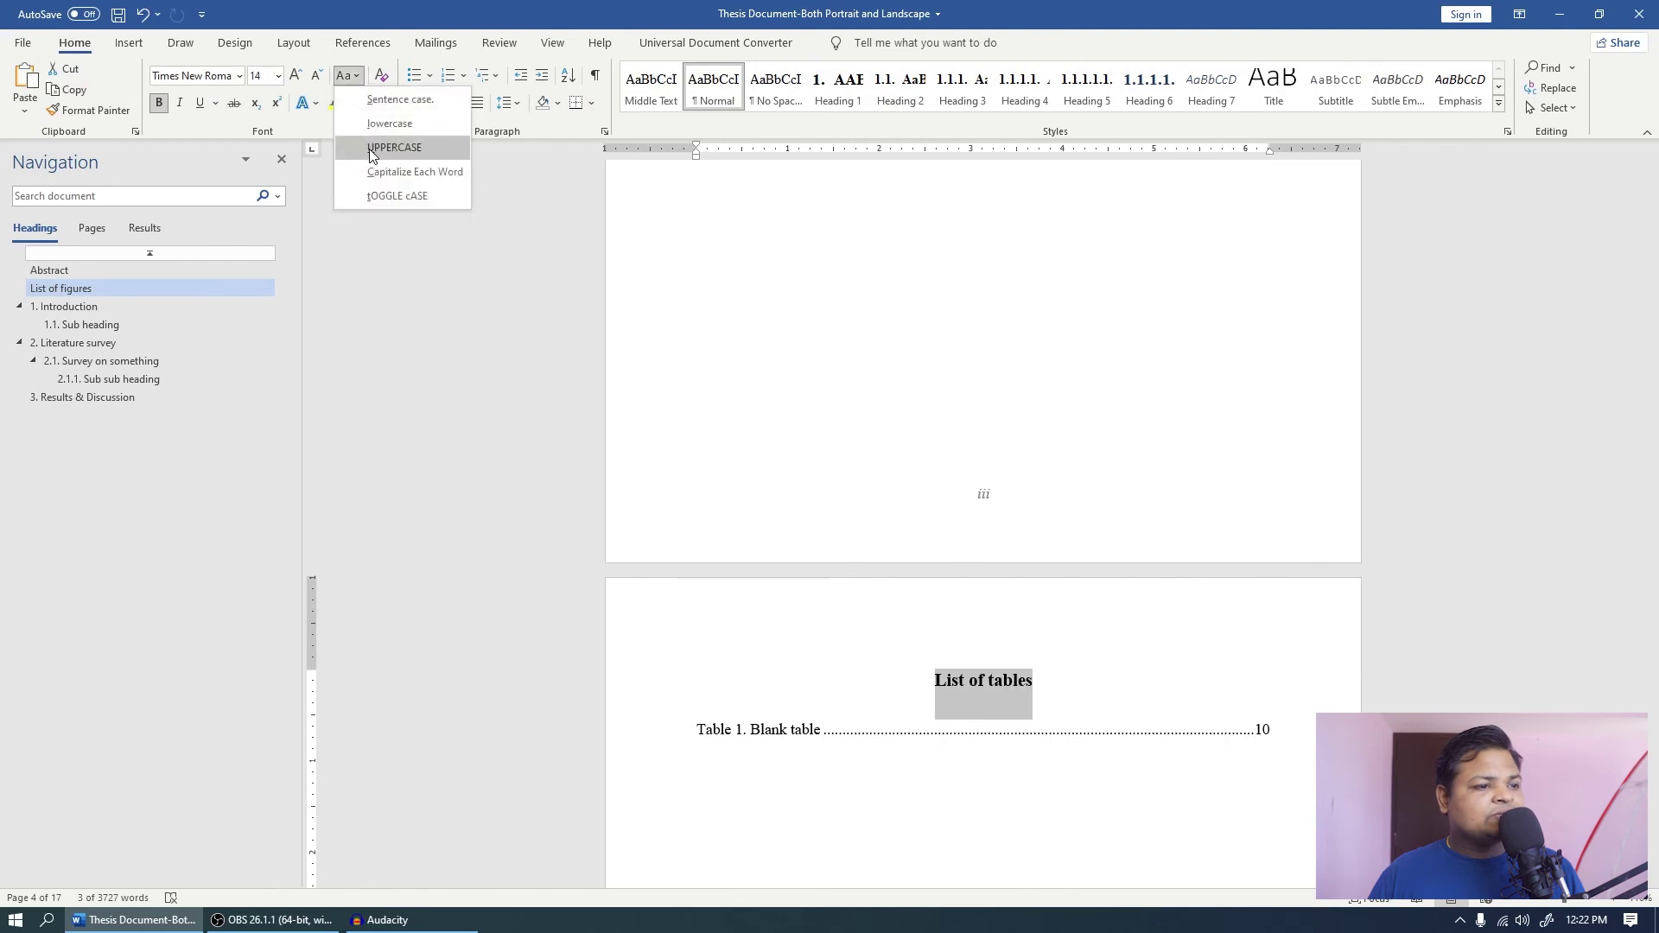
pyautogui.click(373, 149)
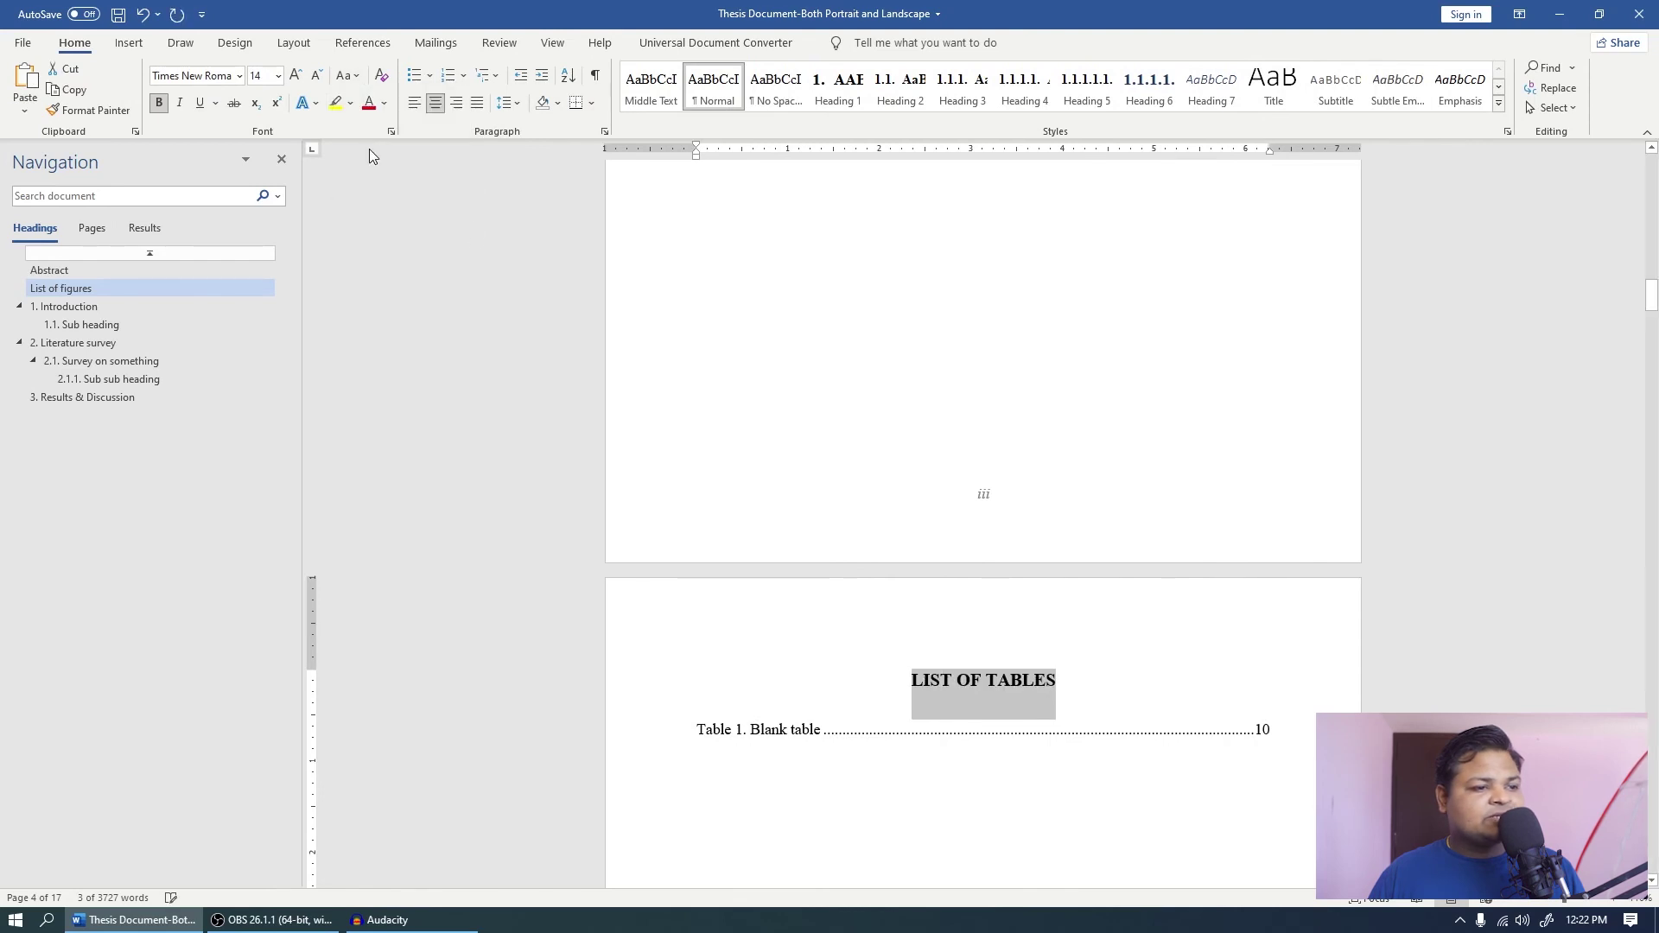
pyautogui.click(199, 103)
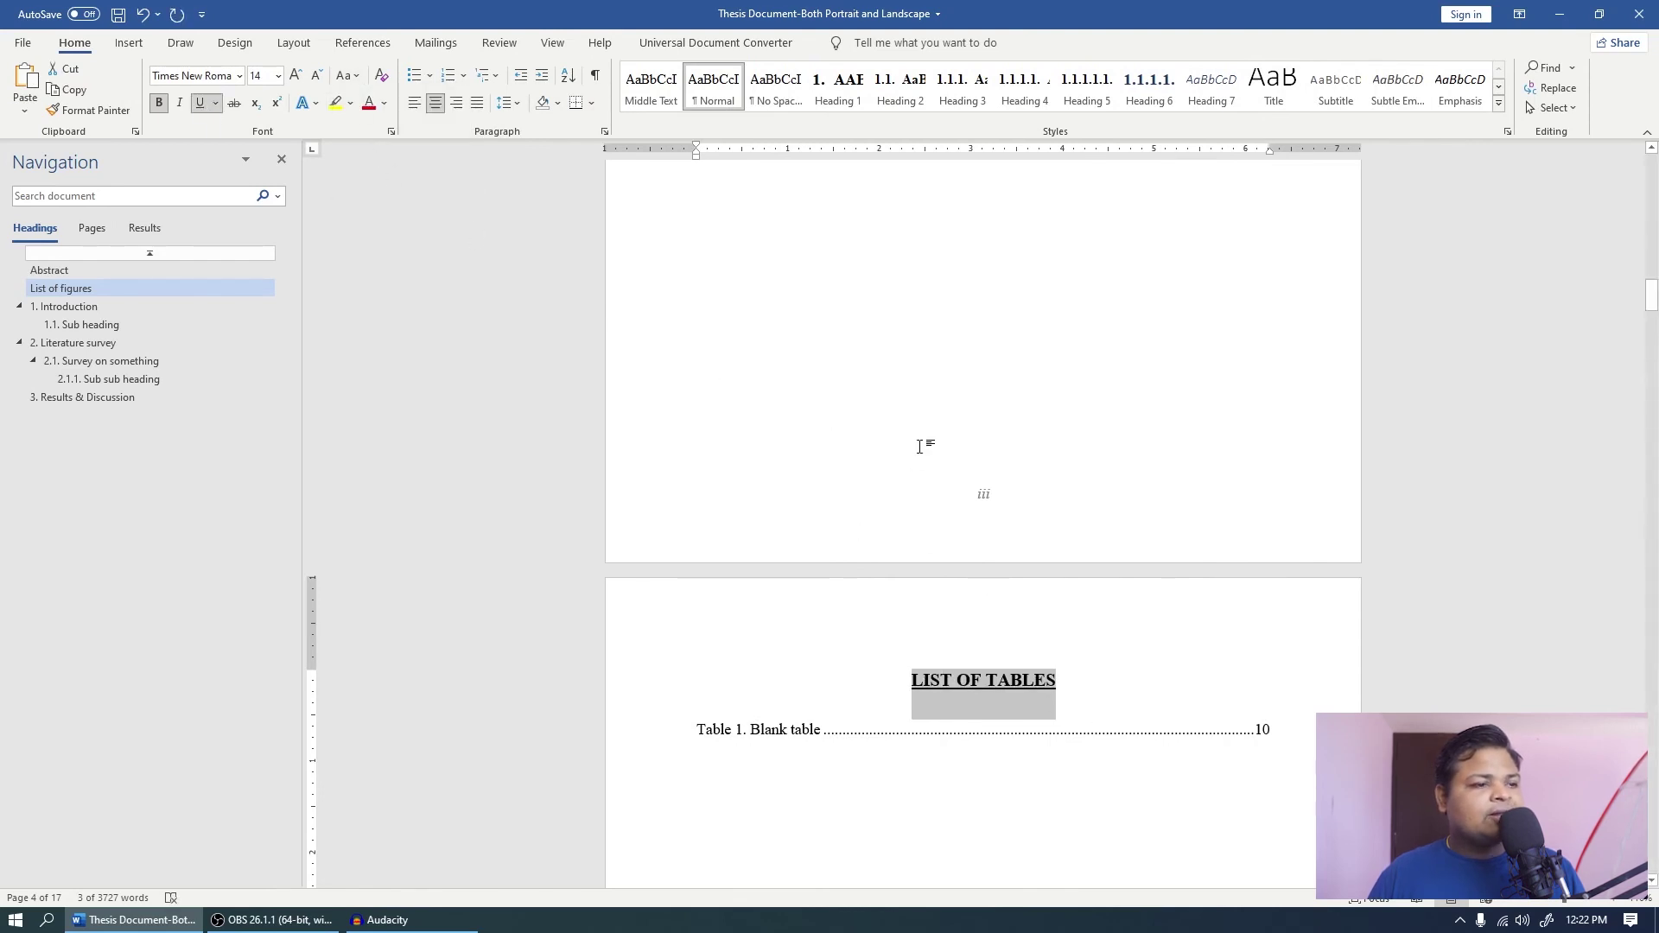
pyautogui.scroll(10, 920, 446)
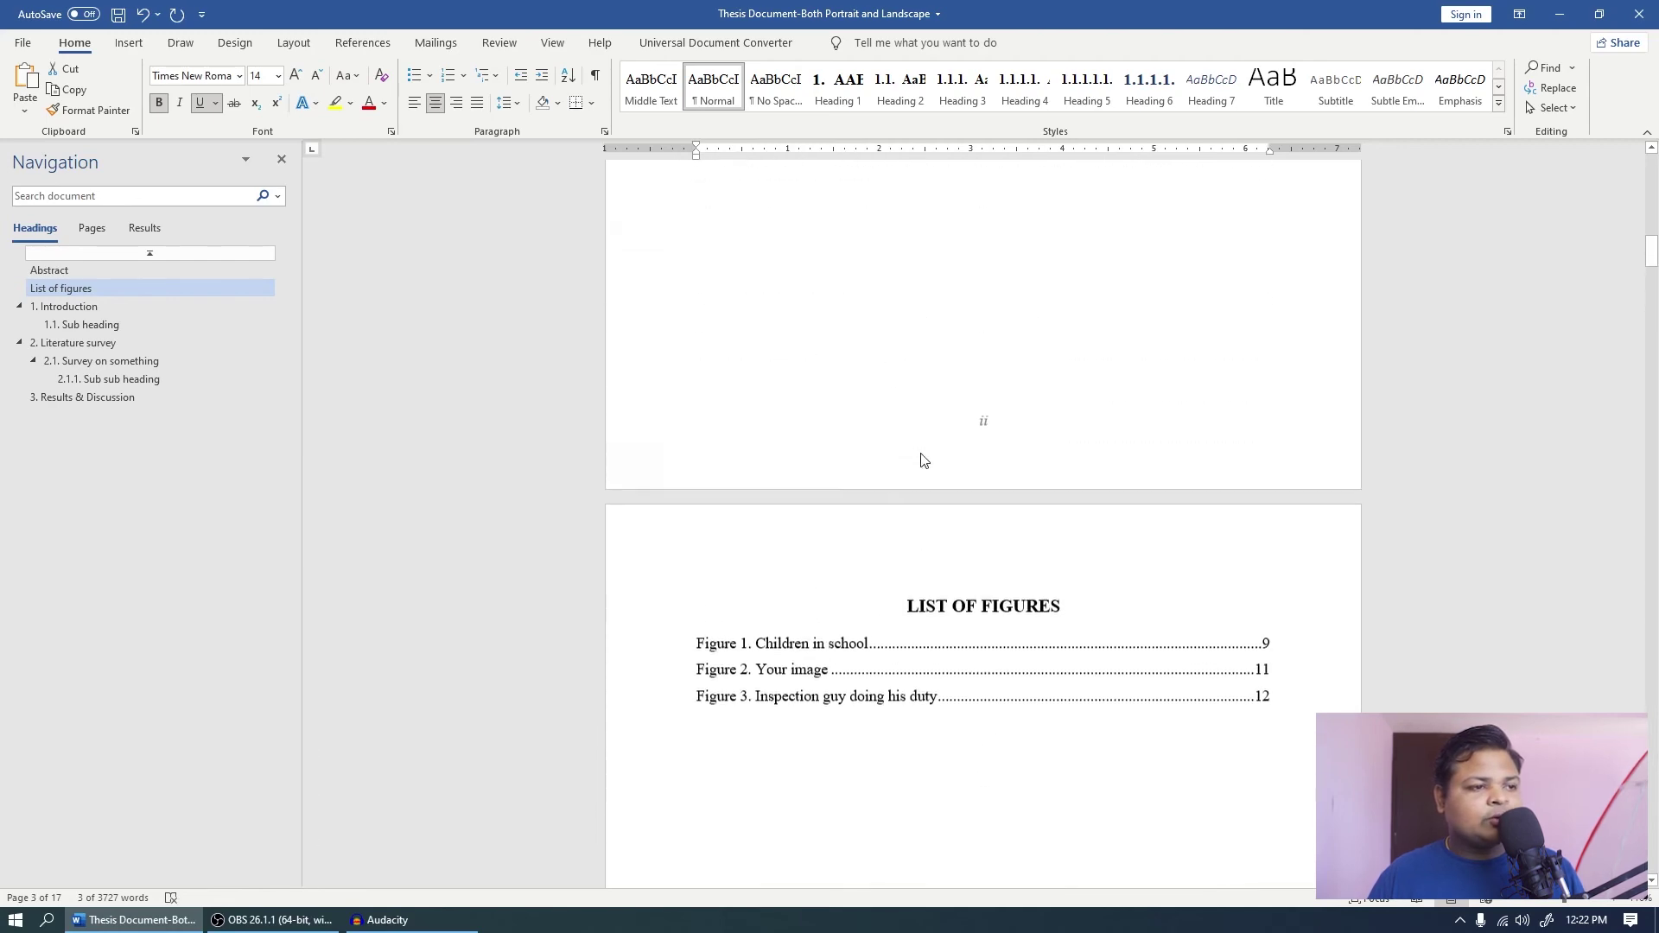
# Refresh the entire table of contents.
pyautogui.scroll(8, 960, 486)
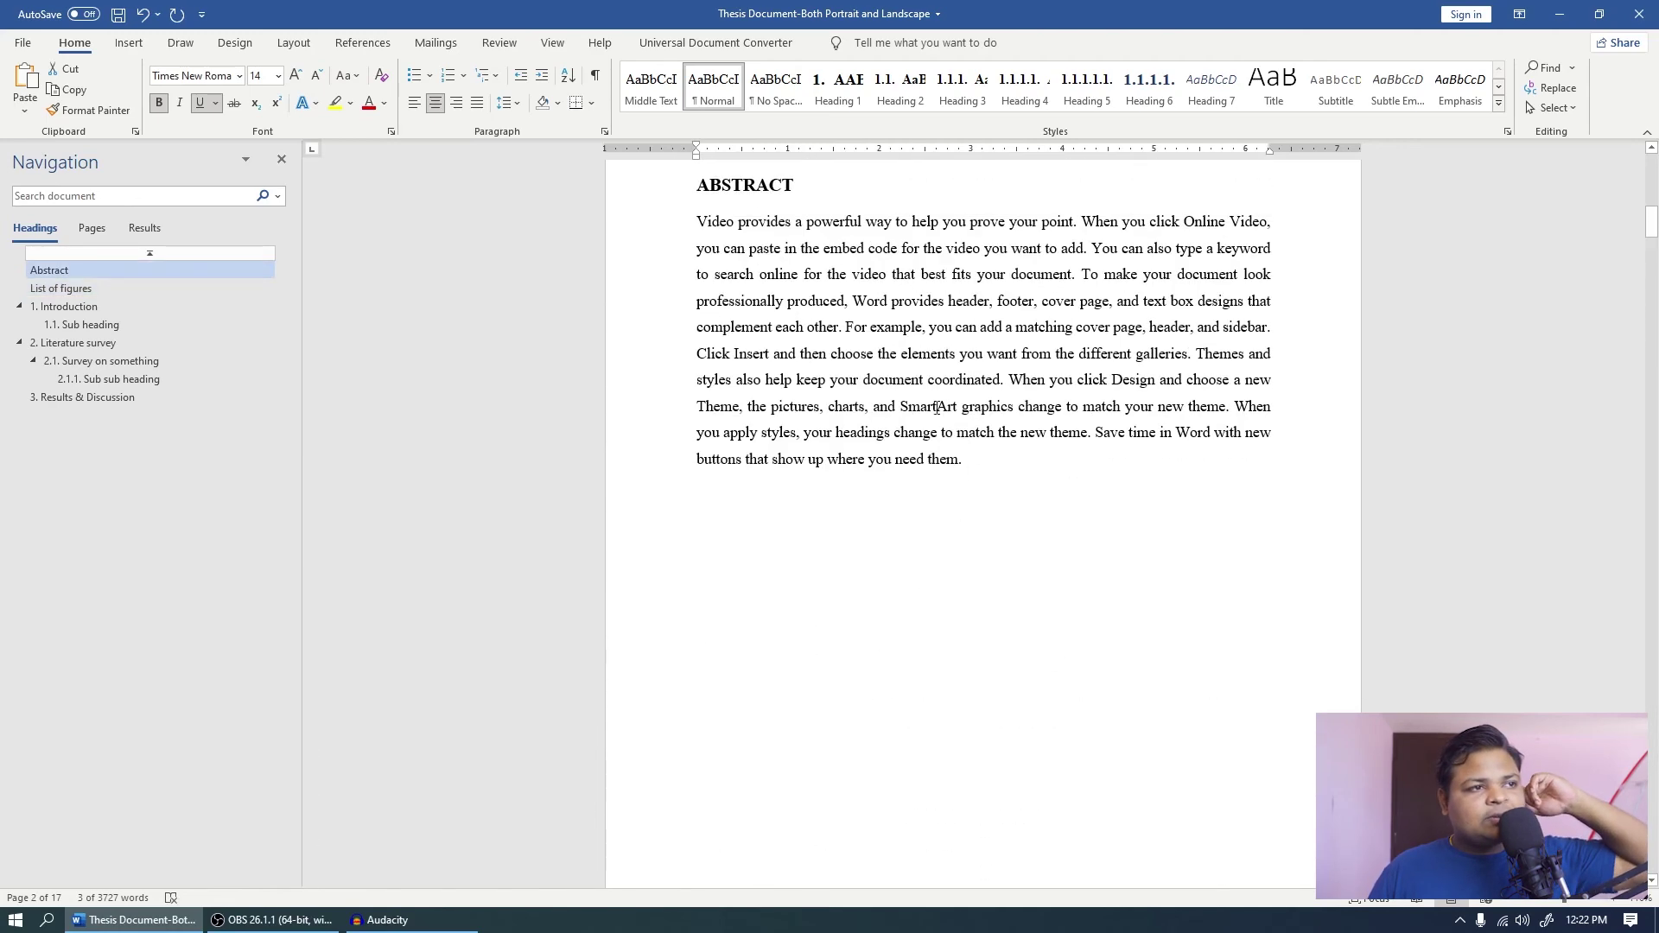
pyautogui.scroll(10, 926, 401)
pyautogui.click(834, 373)
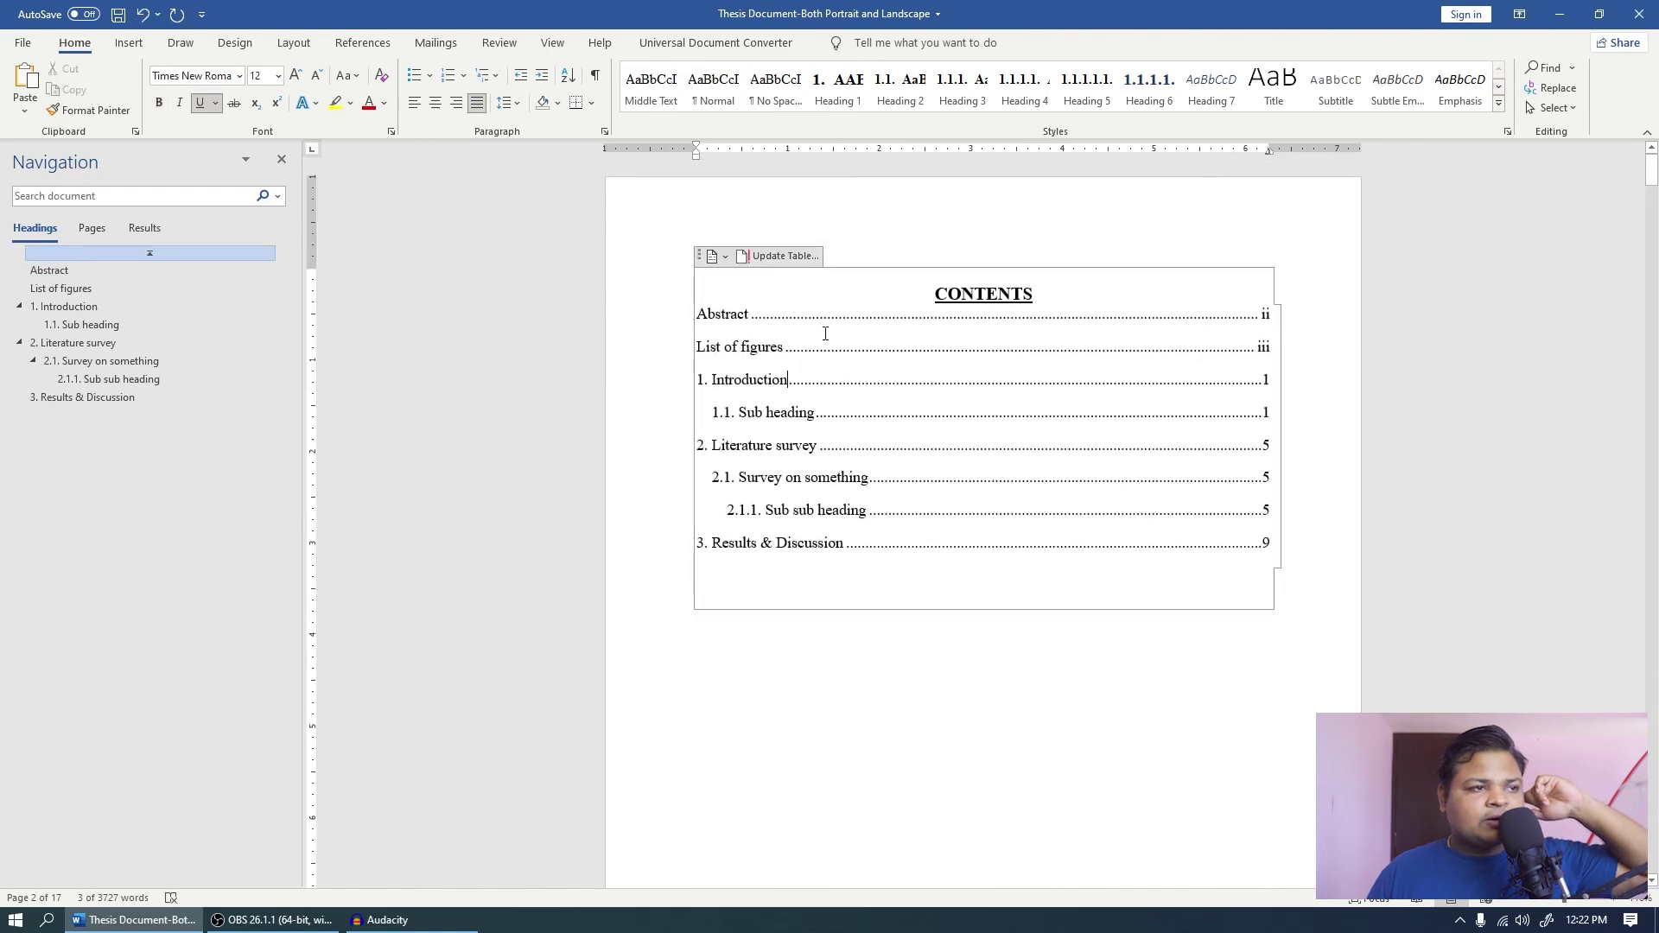
pyautogui.click(777, 256)
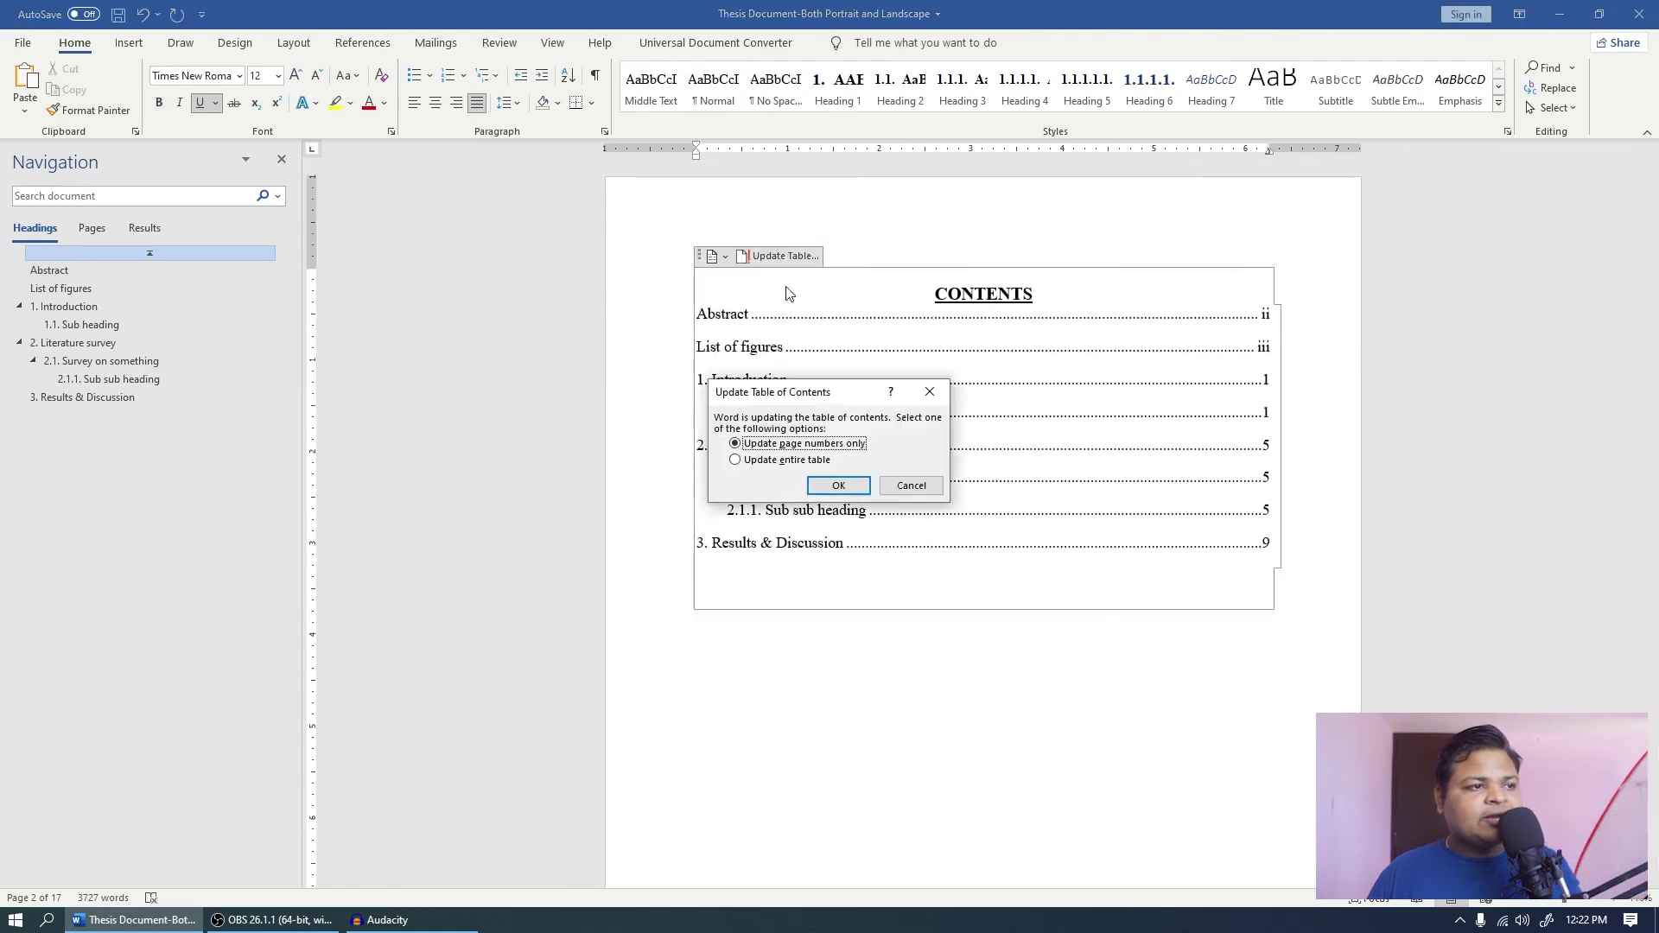
pyautogui.click(808, 460)
pyautogui.click(834, 485)
pyautogui.click(826, 622)
# Apply Heading 1 to LIST OF TABLES, centre it and remove its automatic '1.' number.
pyautogui.scroll(-3, 880, 614)
pyautogui.scroll(-20, 880, 615)
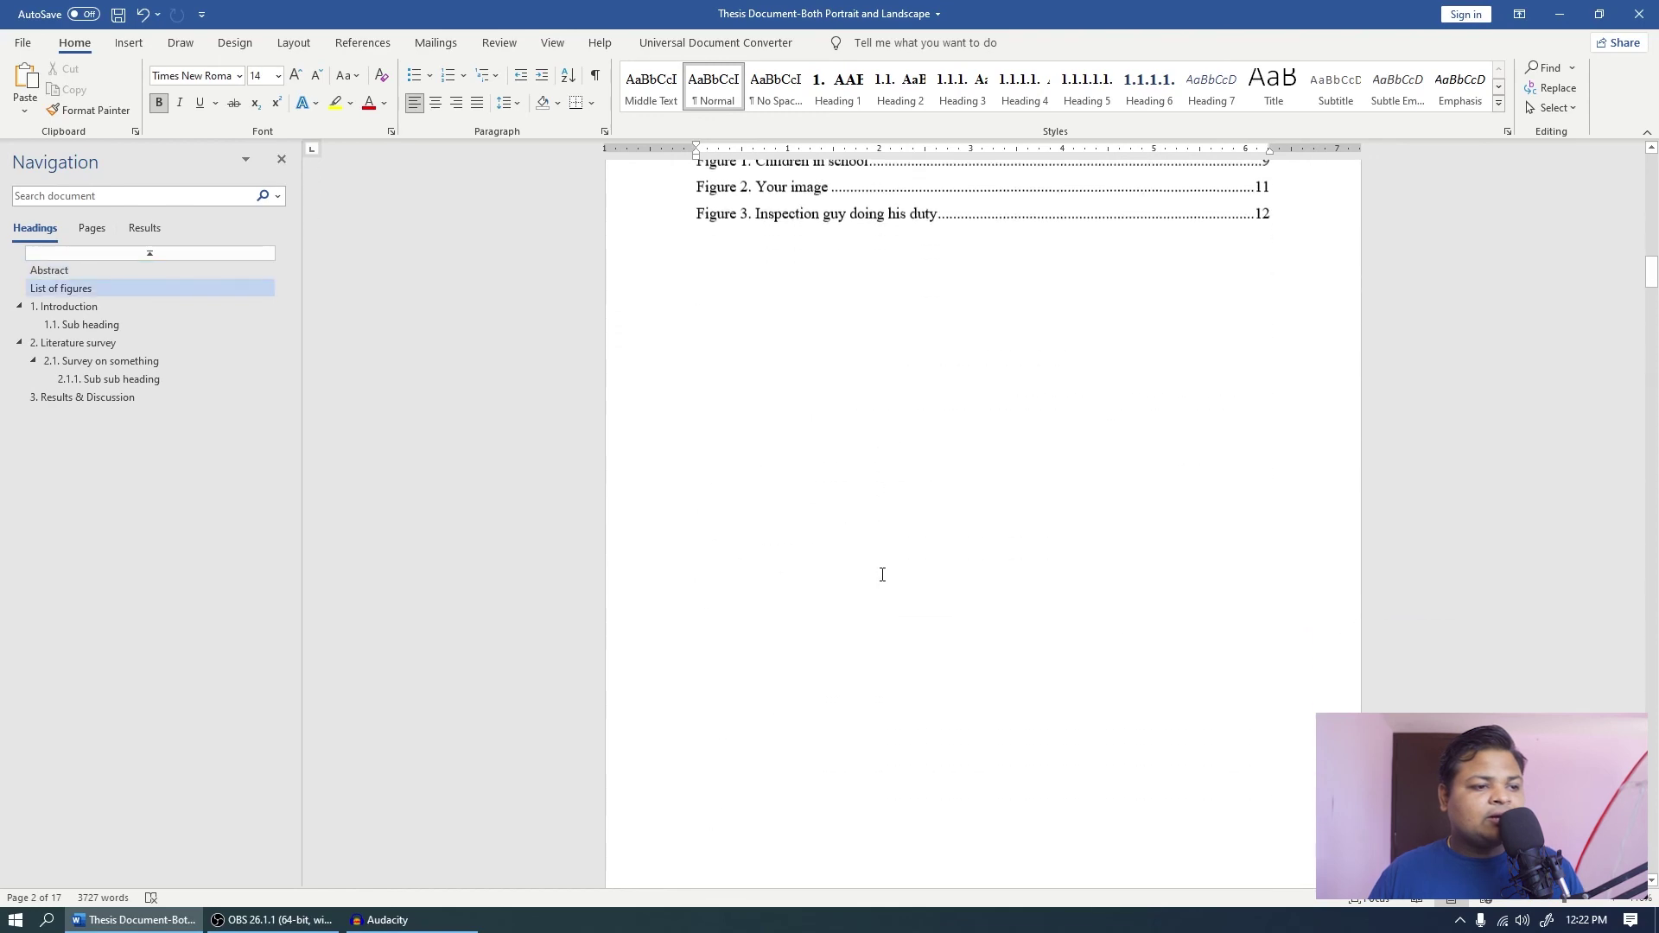
pyautogui.scroll(-8, 882, 575)
pyautogui.click(954, 497)
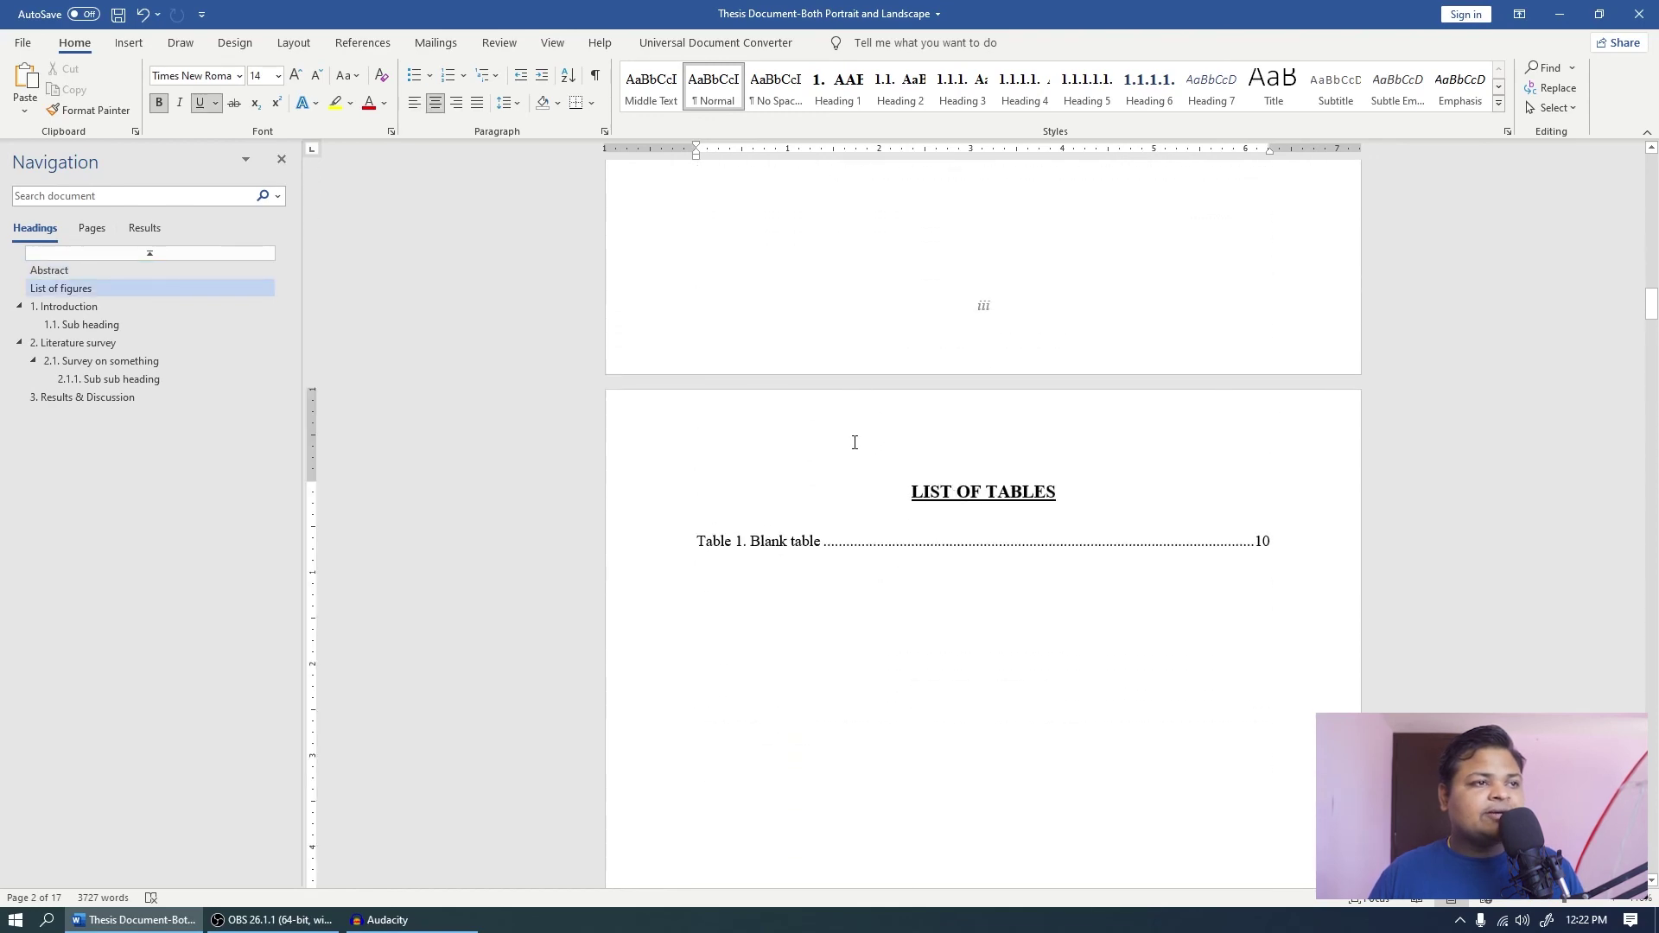
pyautogui.click(842, 90)
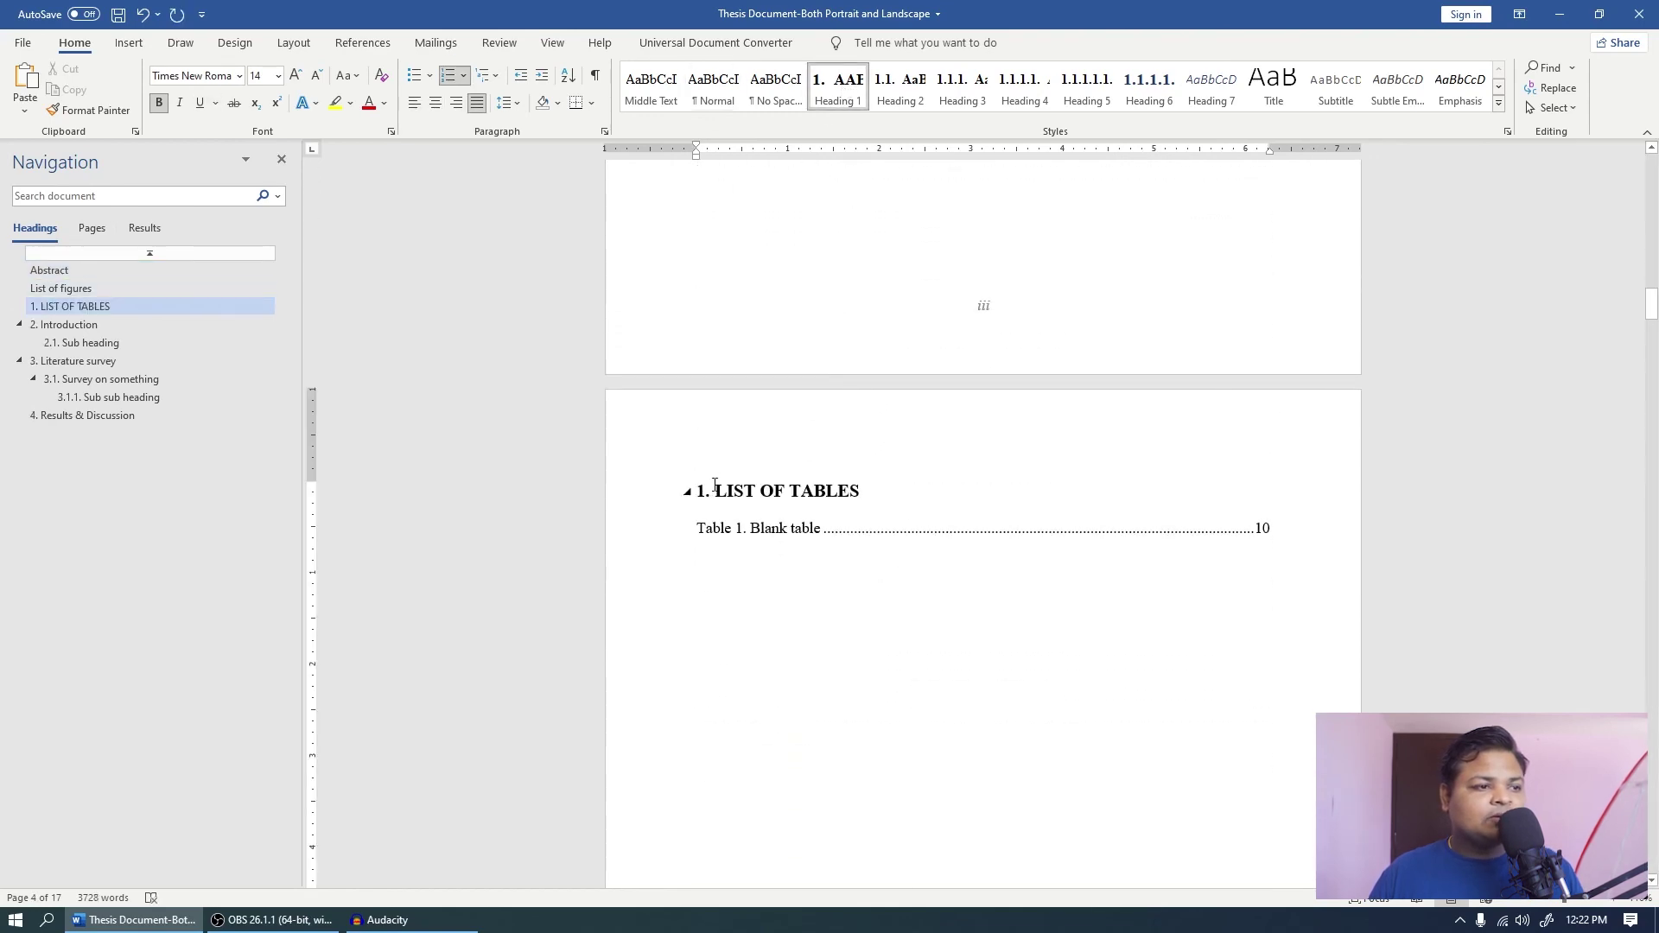
pyautogui.hotkey('ctrl', 'e')
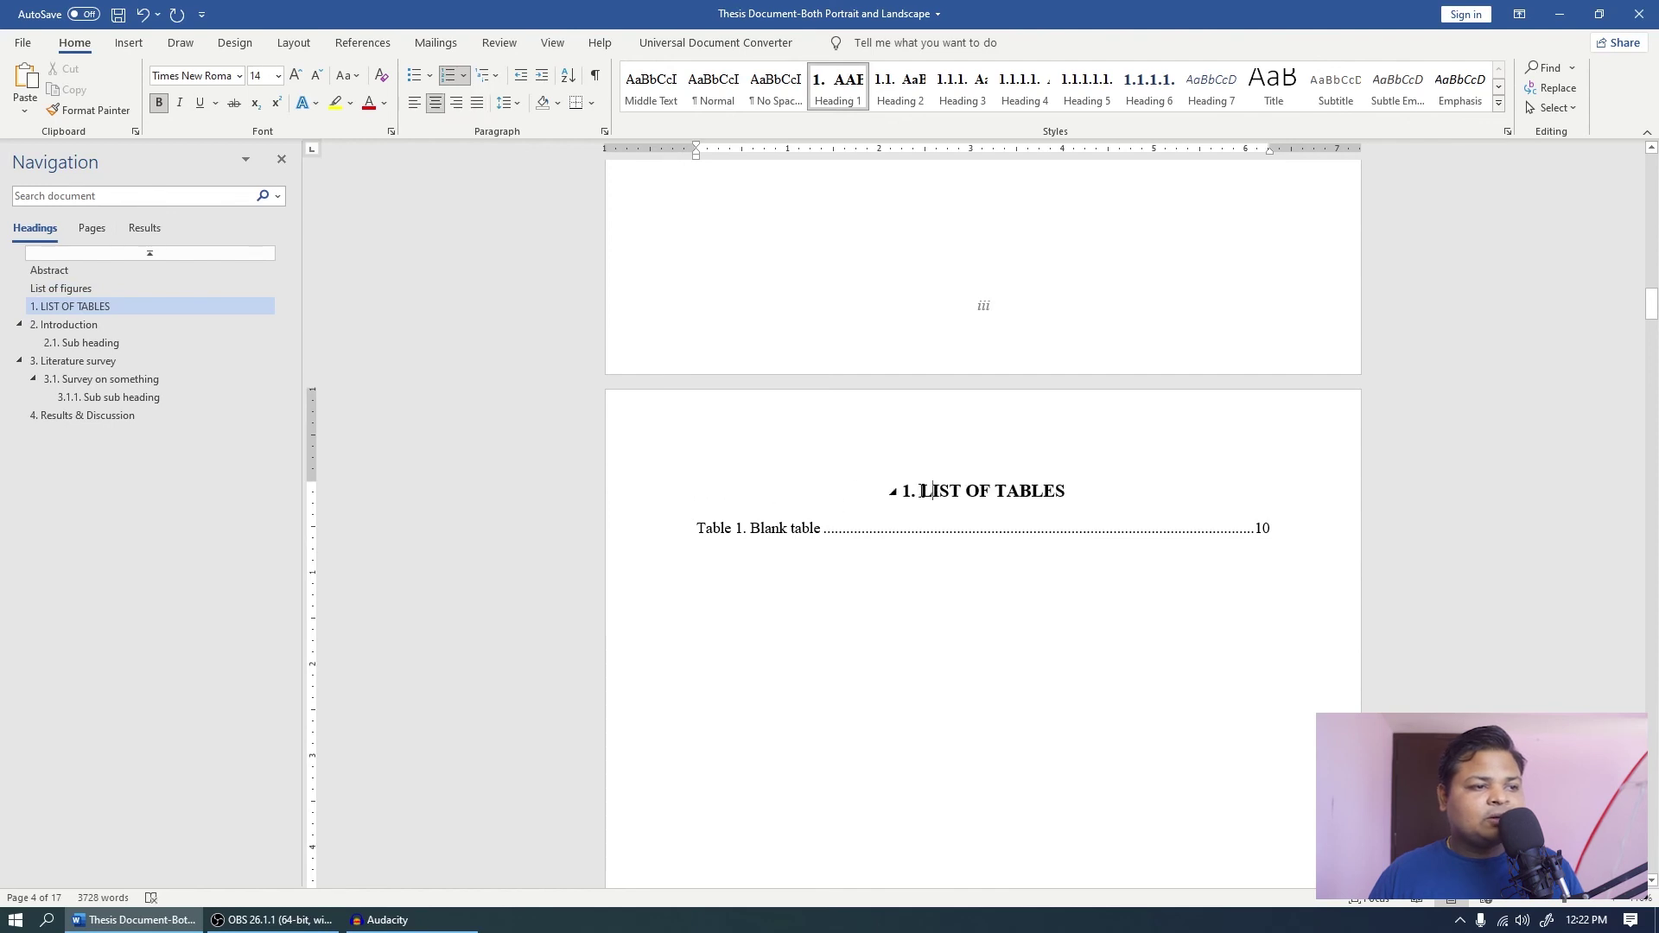
pyautogui.press('BackSpace')
pyautogui.hotkey('ctrl', 'e')
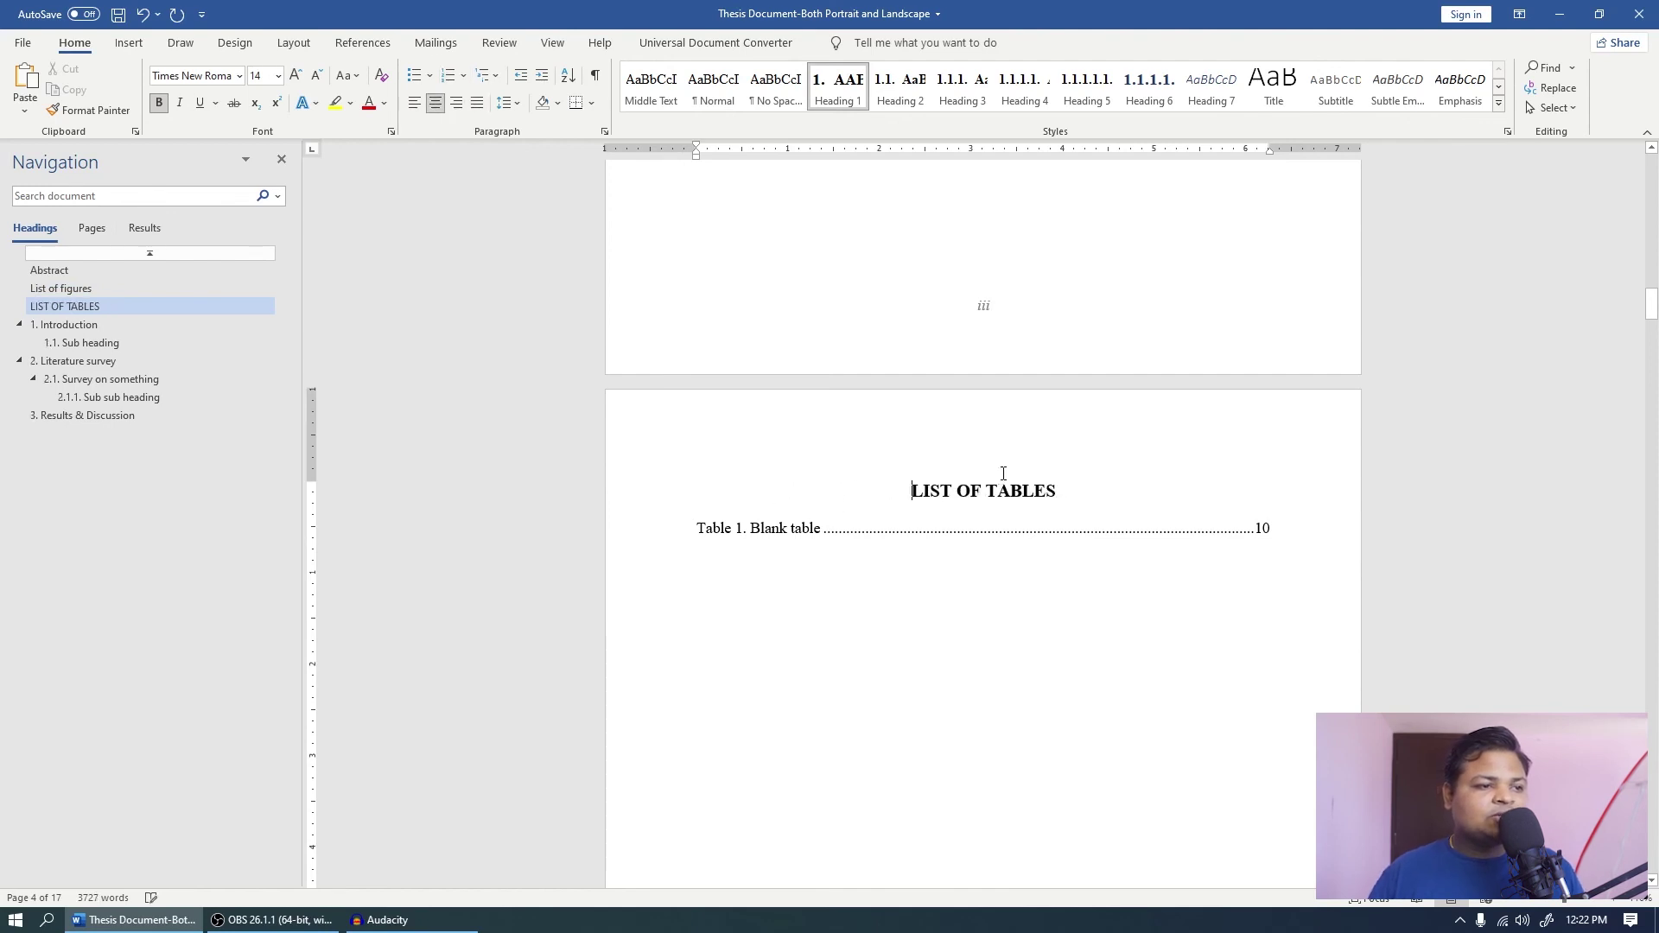
pyautogui.click(65, 324)
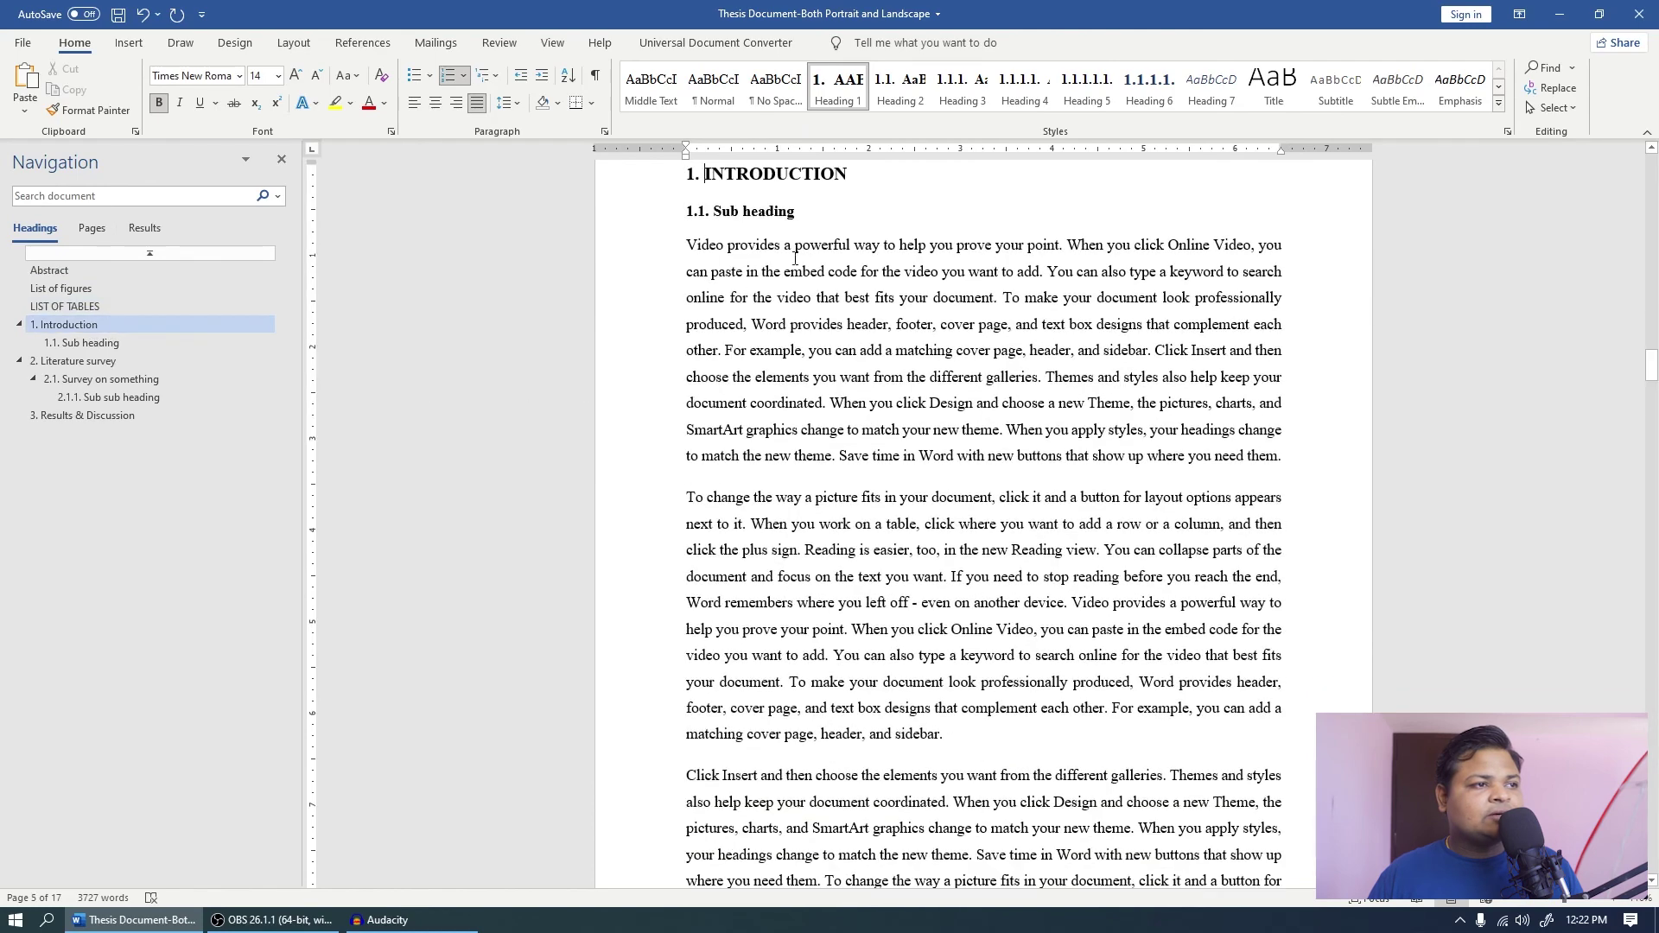
# Update the entire table of contents so LIST OF TABLES appears on page iv.
pyautogui.click(58, 289)
pyautogui.scroll(3, 441, 378)
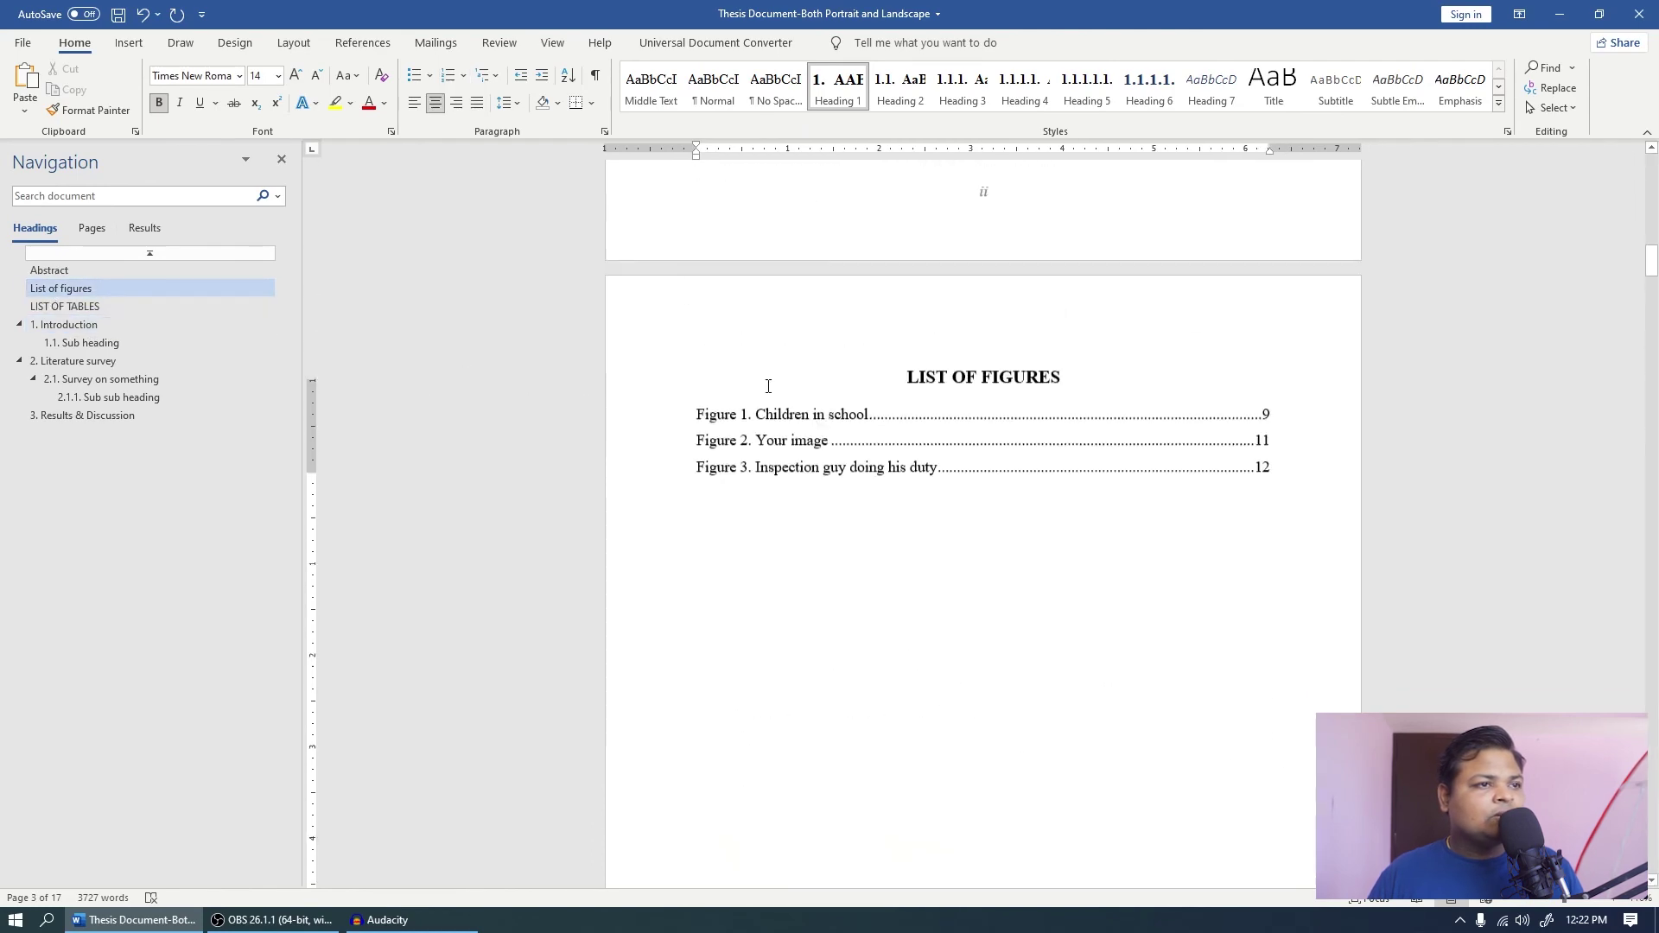
pyautogui.click(143, 253)
pyautogui.click(798, 261)
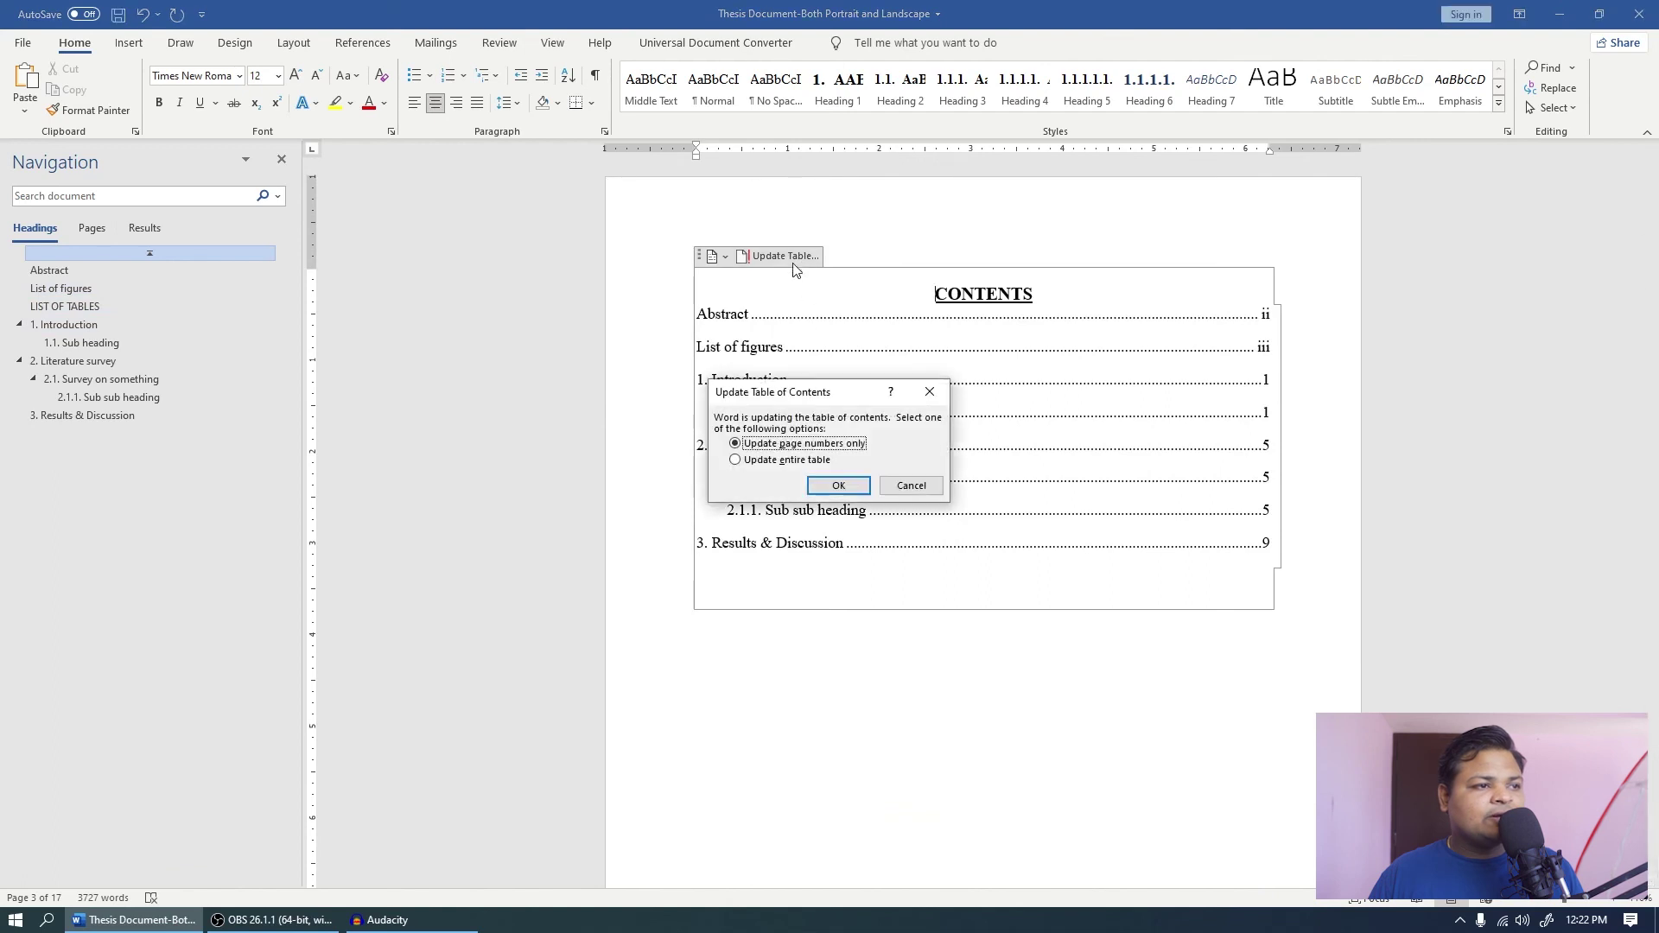
pyautogui.click(782, 458)
pyautogui.click(833, 485)
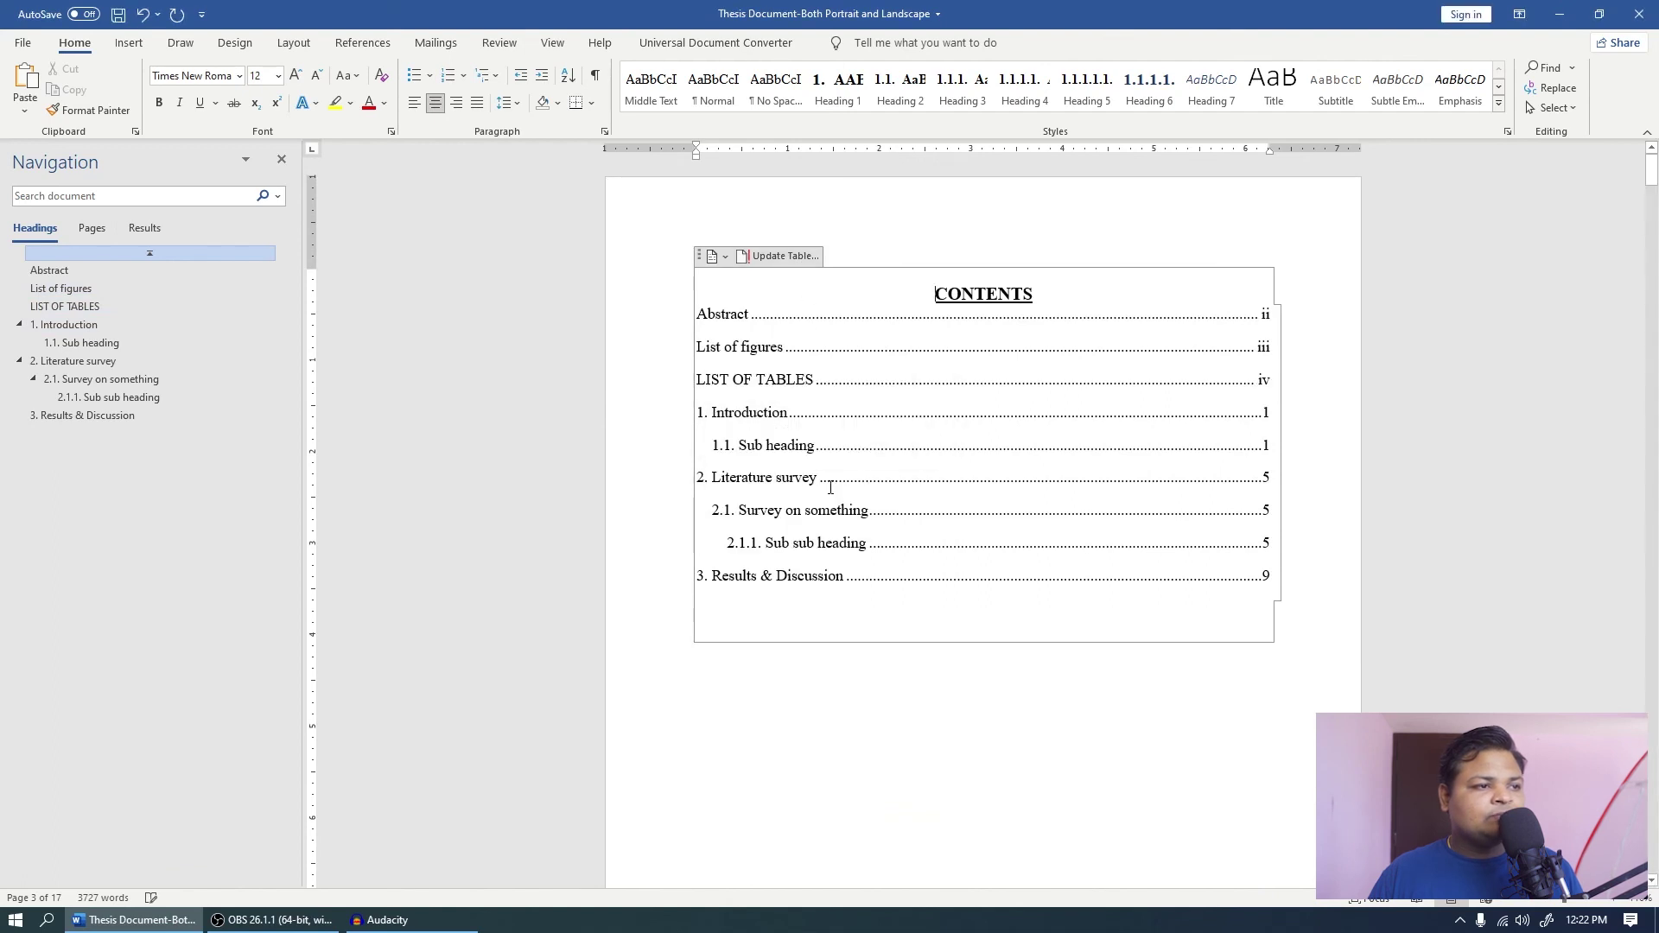
pyautogui.click(802, 671)
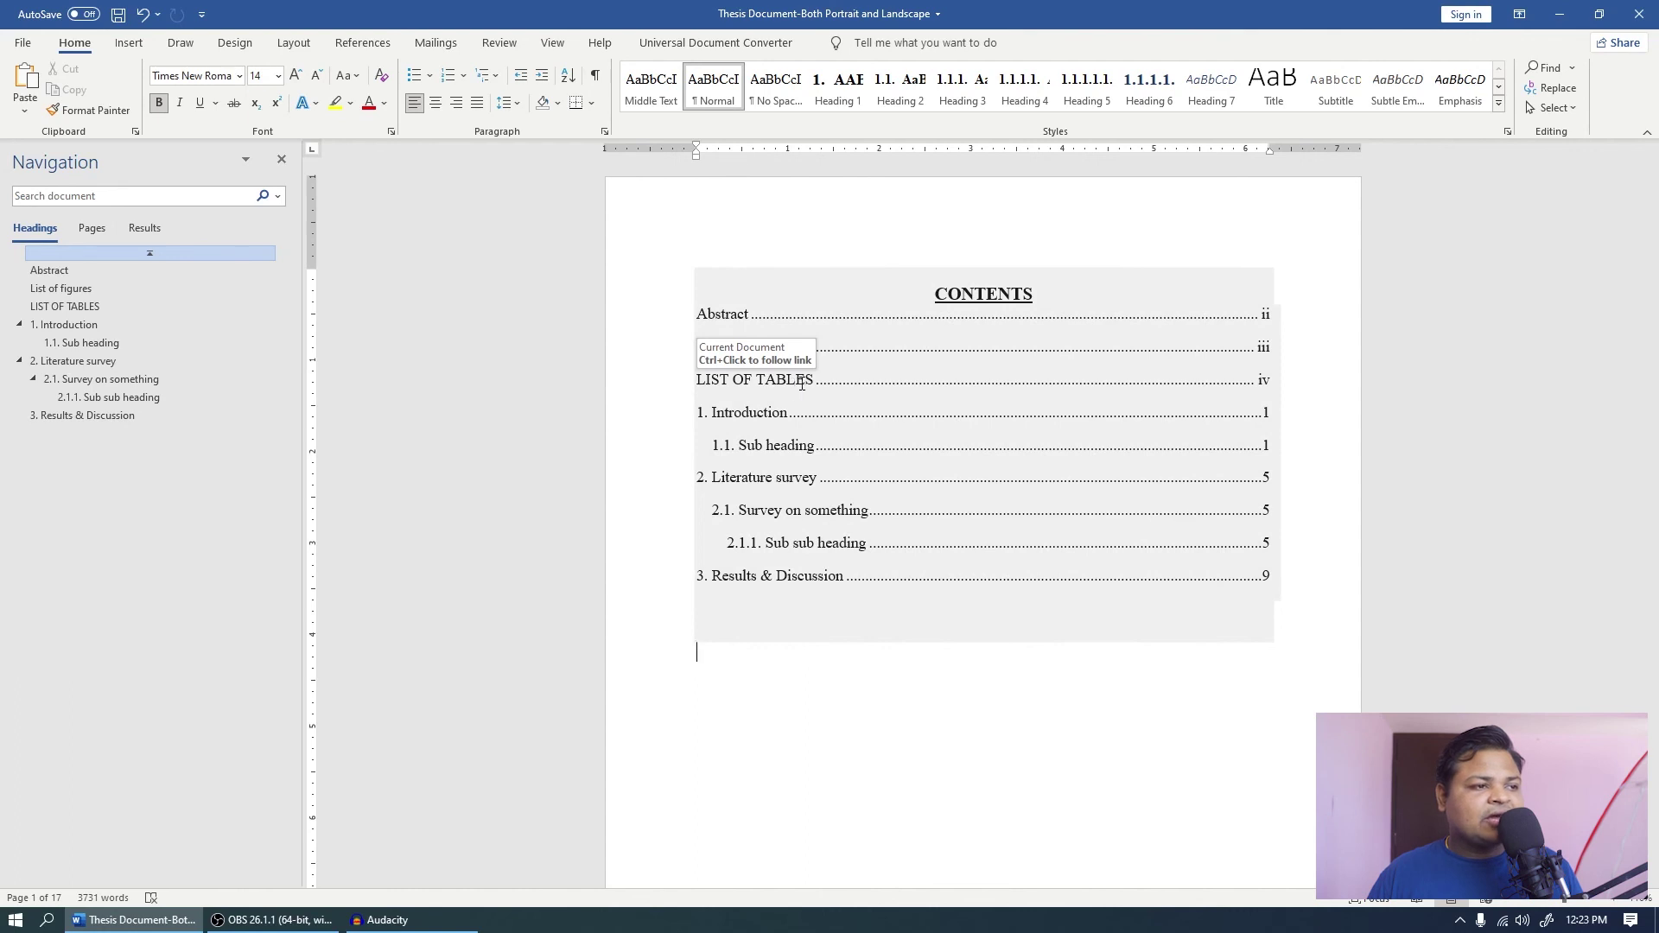
pyautogui.click(708, 380)
pyautogui.write('ist')
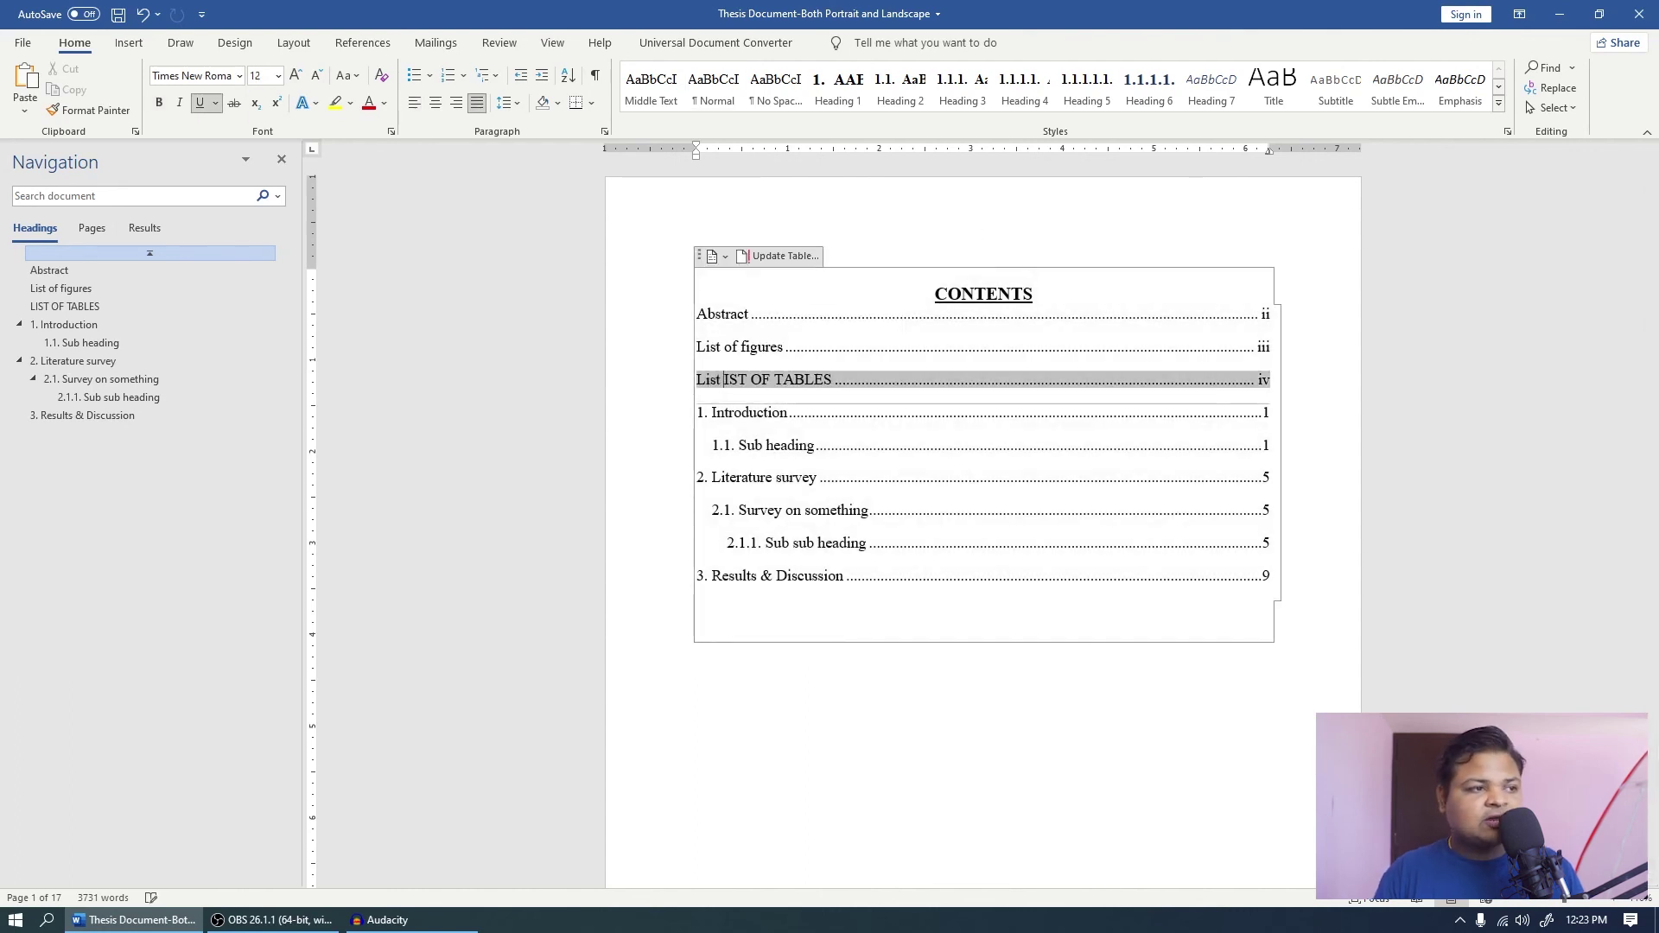
pyautogui.press('BackSpace')
pyautogui.press('BackSpace')
pyautogui.press('BackSpace')
pyautogui.press('BackSpace')
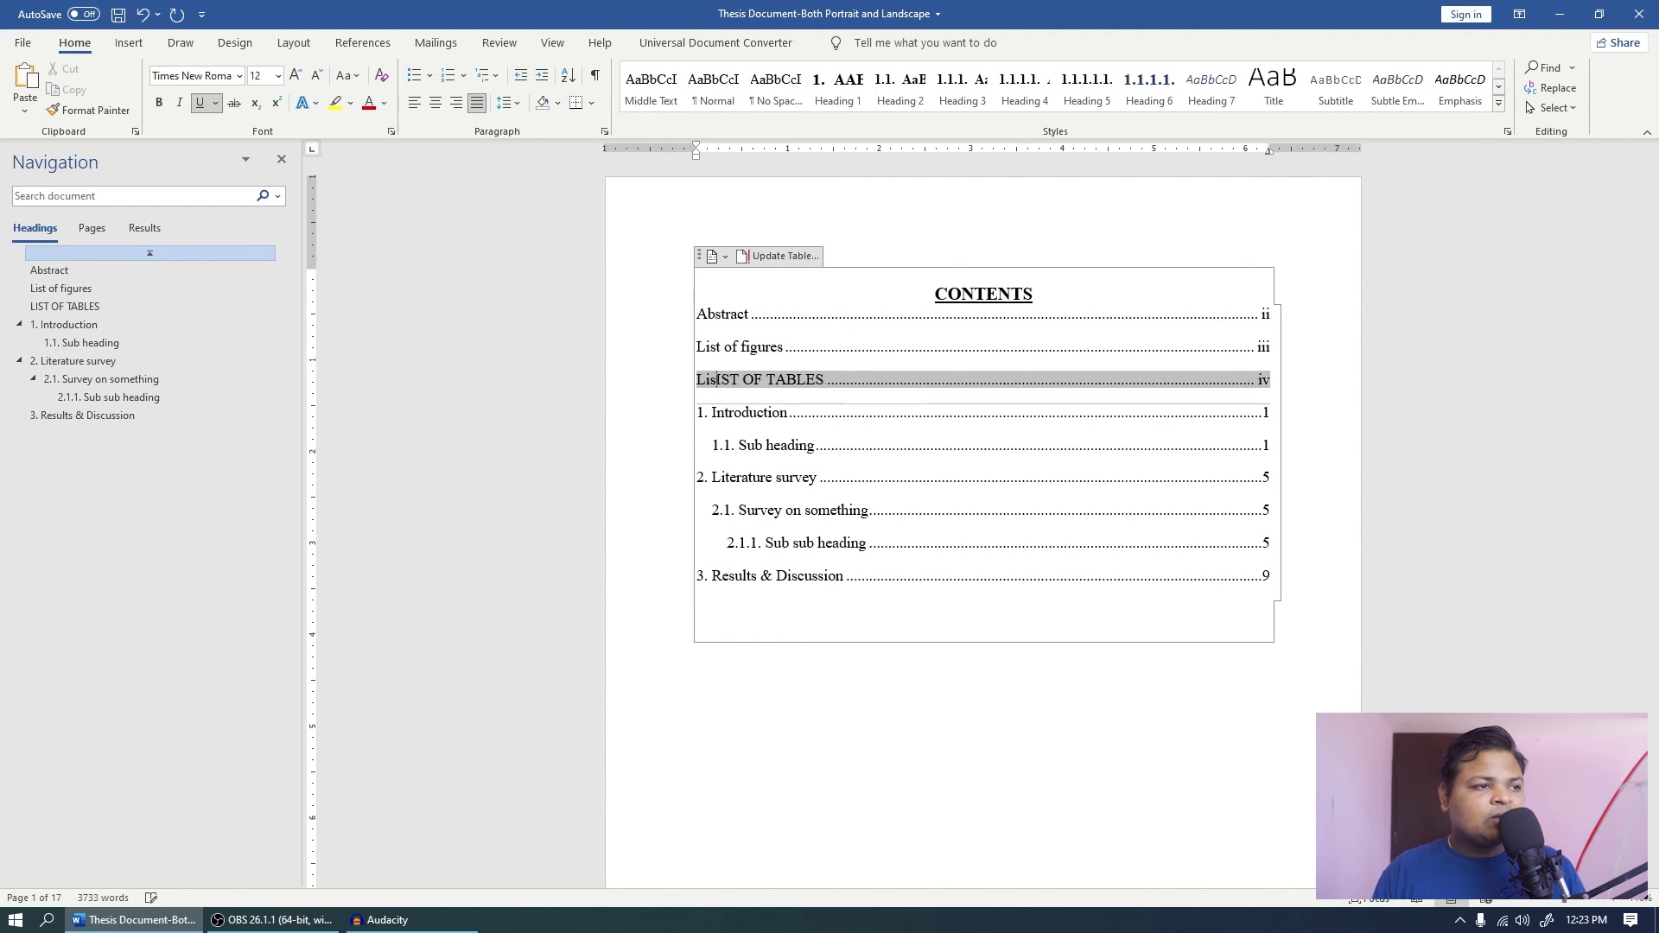